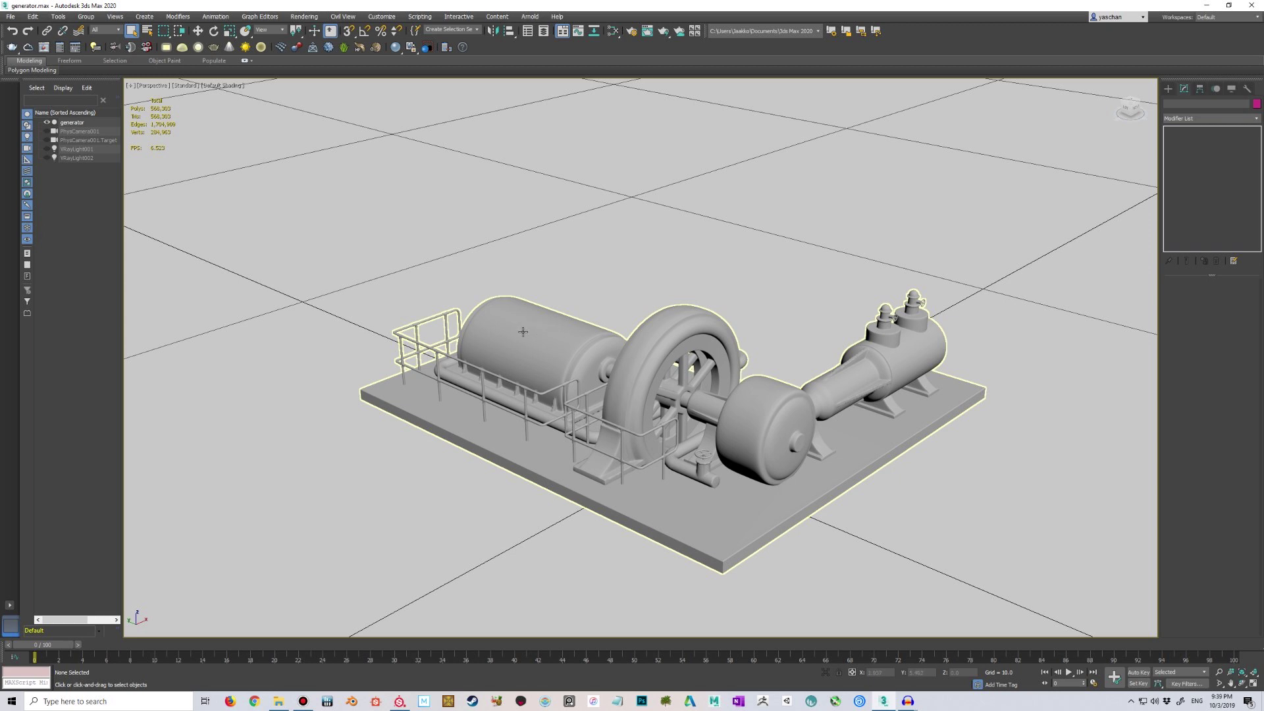
# Step: Select the generator mesh and add an Unwrap UVW modifier to it
pyautogui.keyDown('alt'); pyautogui.moveTo(519, 332); pyautogui.dragTo(513, 328, button='middle'); pyautogui.keyUp('alt')
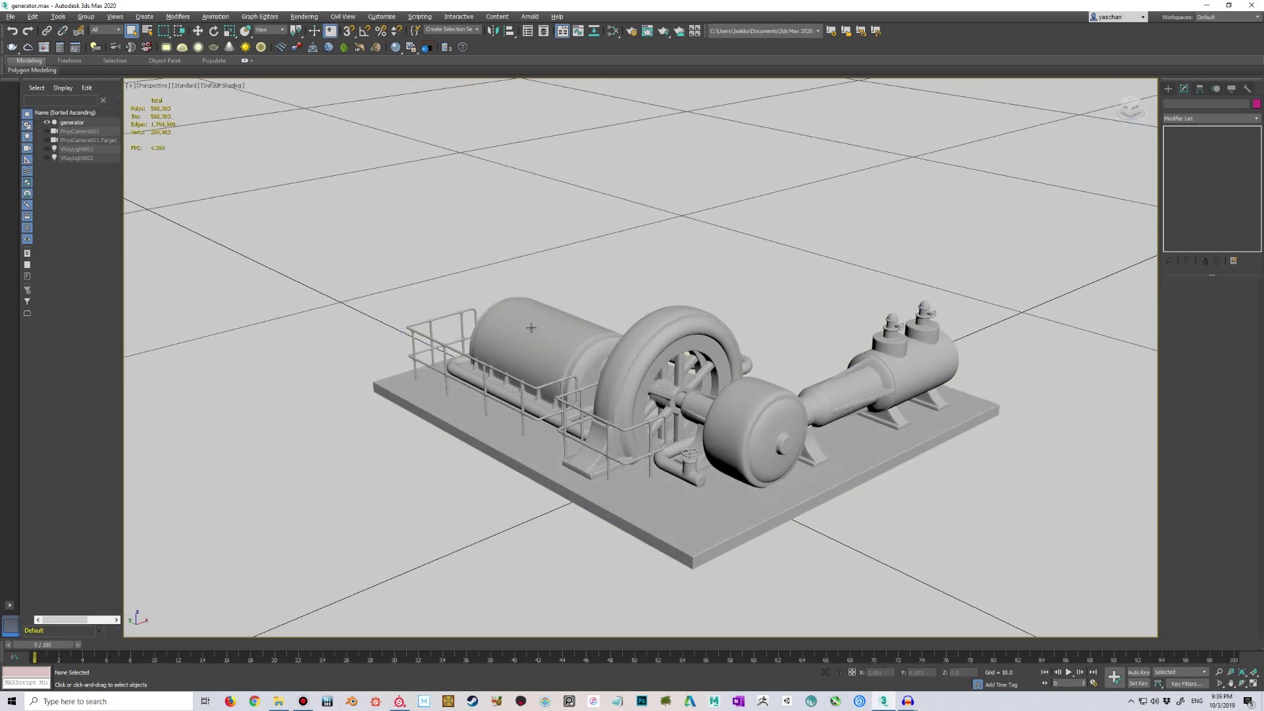
pyautogui.moveTo(529, 326)
pyautogui.mouseDown(button='middle')
pyautogui.moveTo(479, 304)
pyautogui.moveTo(560, 340)
pyautogui.moveTo(537, 329)
pyautogui.mouseUp(button='middle')
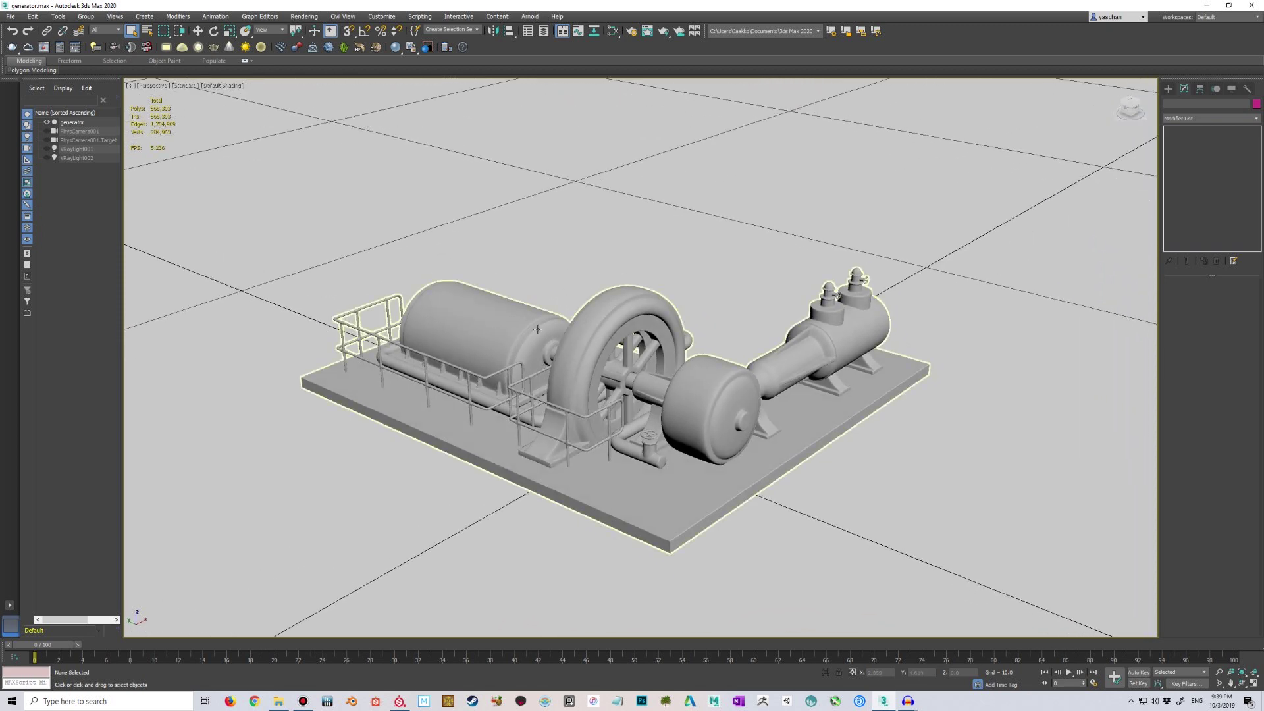
pyautogui.click(600, 330)
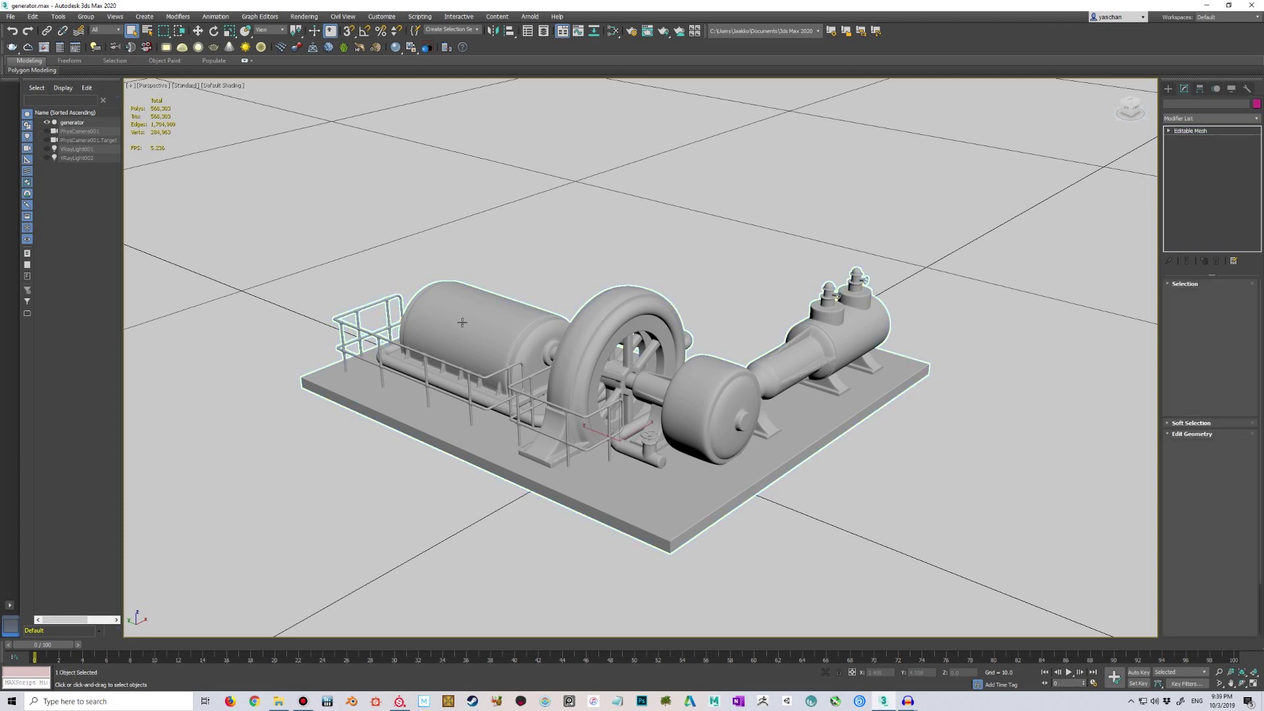
pyautogui.click(1254, 118)
pyautogui.moveTo(1257, 218); pyautogui.dragTo(1257, 501)
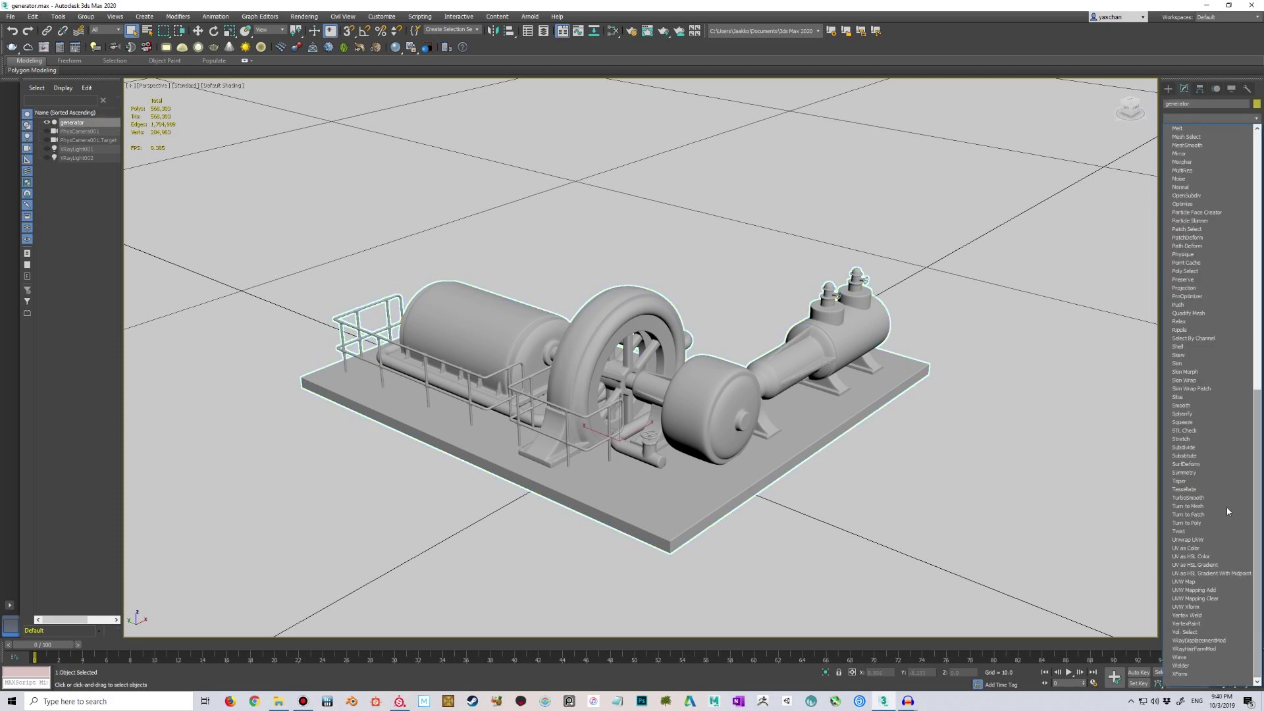
pyautogui.click(1210, 539)
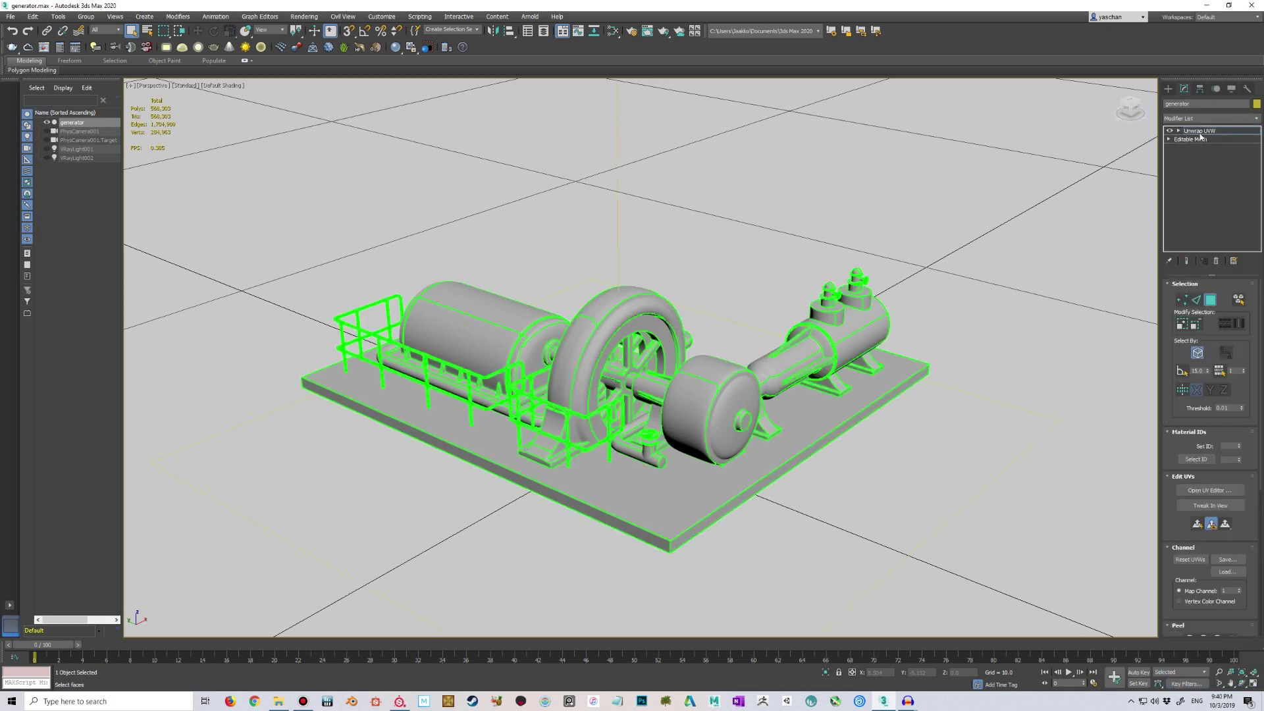
# Step: Open the UV editor for the generator and enlarge its window to show the full UV layout
pyautogui.keyDown('alt'); pyautogui.moveTo(875, 349); pyautogui.dragTo(914, 355, button='middle'); pyautogui.keyUp('alt')
pyautogui.click(1215, 490)
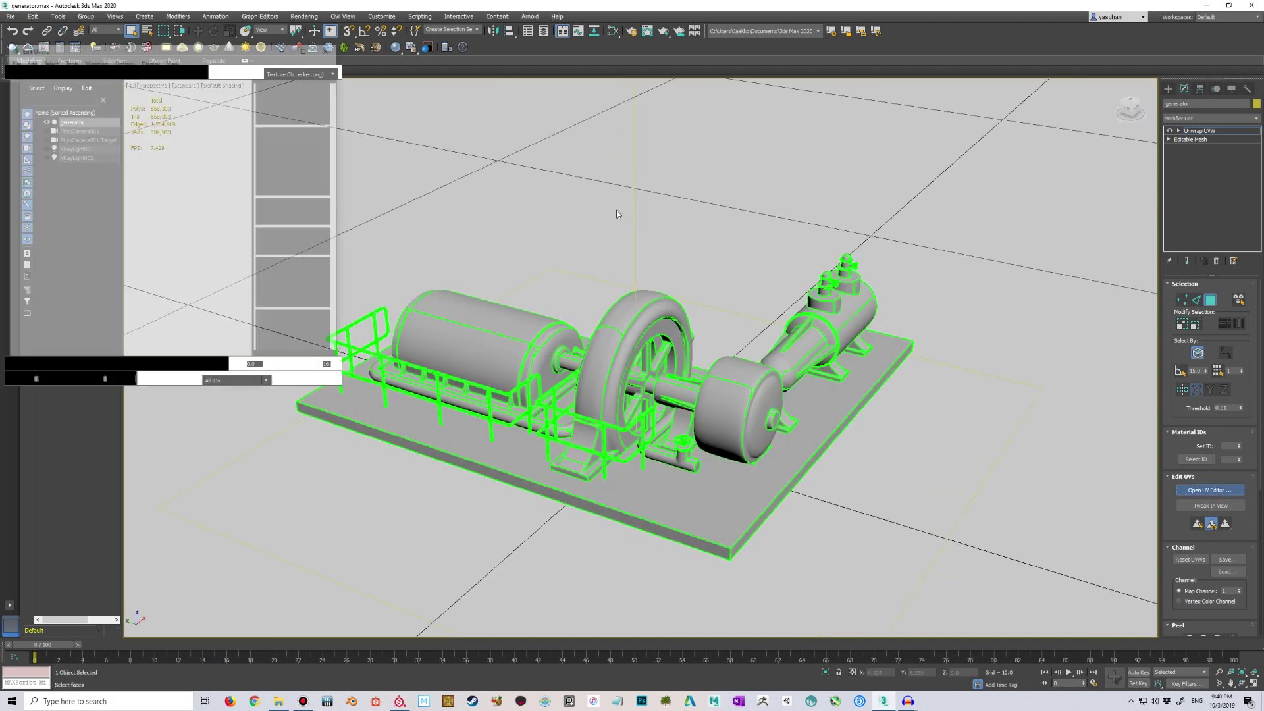
pyautogui.moveTo(343, 383); pyautogui.dragTo(1013, 550)
pyautogui.scroll(-5, 546, 346)
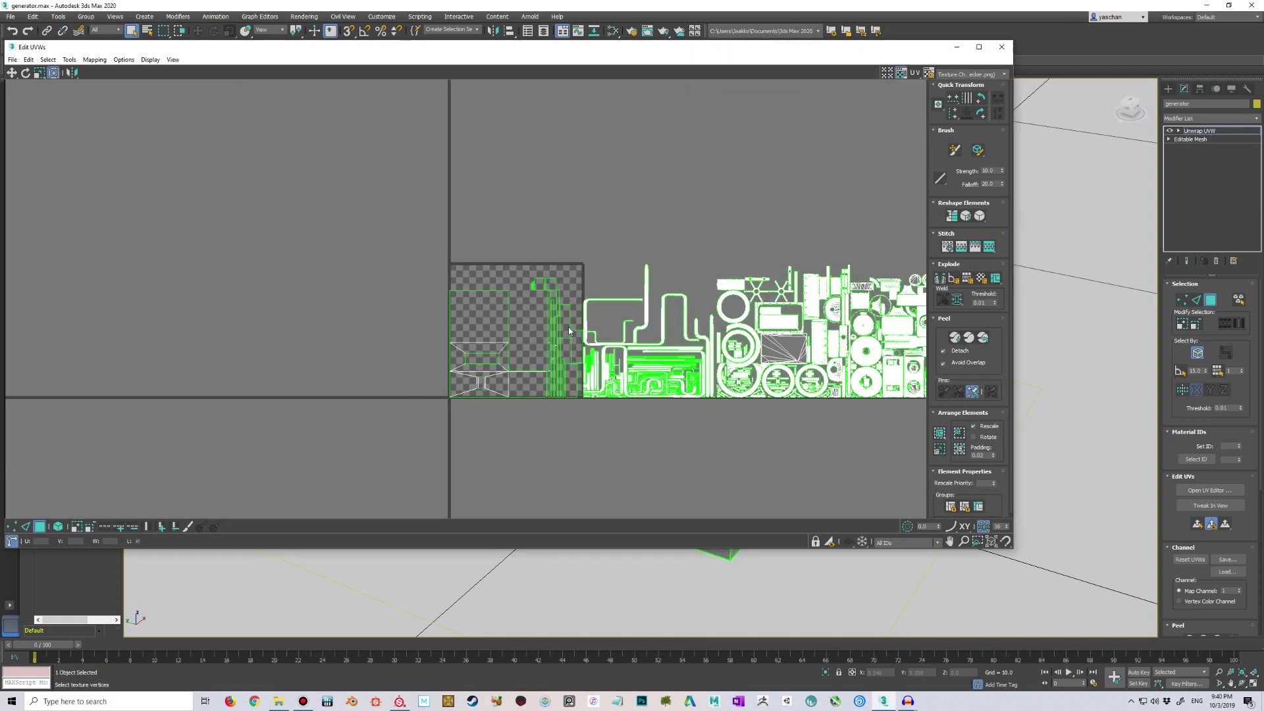
pyautogui.moveTo(555, 322); pyautogui.dragTo(402, 314, button='middle')
# Step: Examine how the generator's UV shells are distributed across the UDIM tiles, and close the UV editor
pyautogui.moveTo(622, 47); pyautogui.dragTo(645, 79)
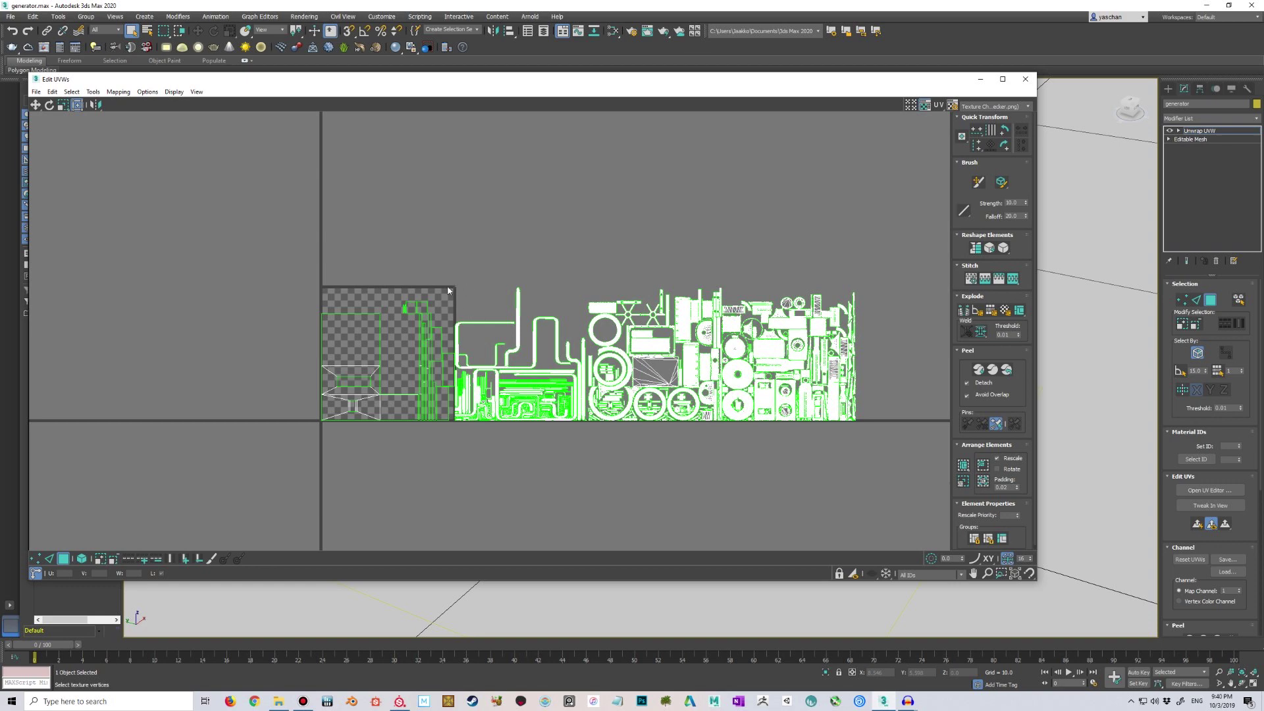
pyautogui.moveTo(589, 91); pyautogui.dragTo(641, 255)
pyautogui.moveTo(498, 254); pyautogui.dragTo(966, 210)
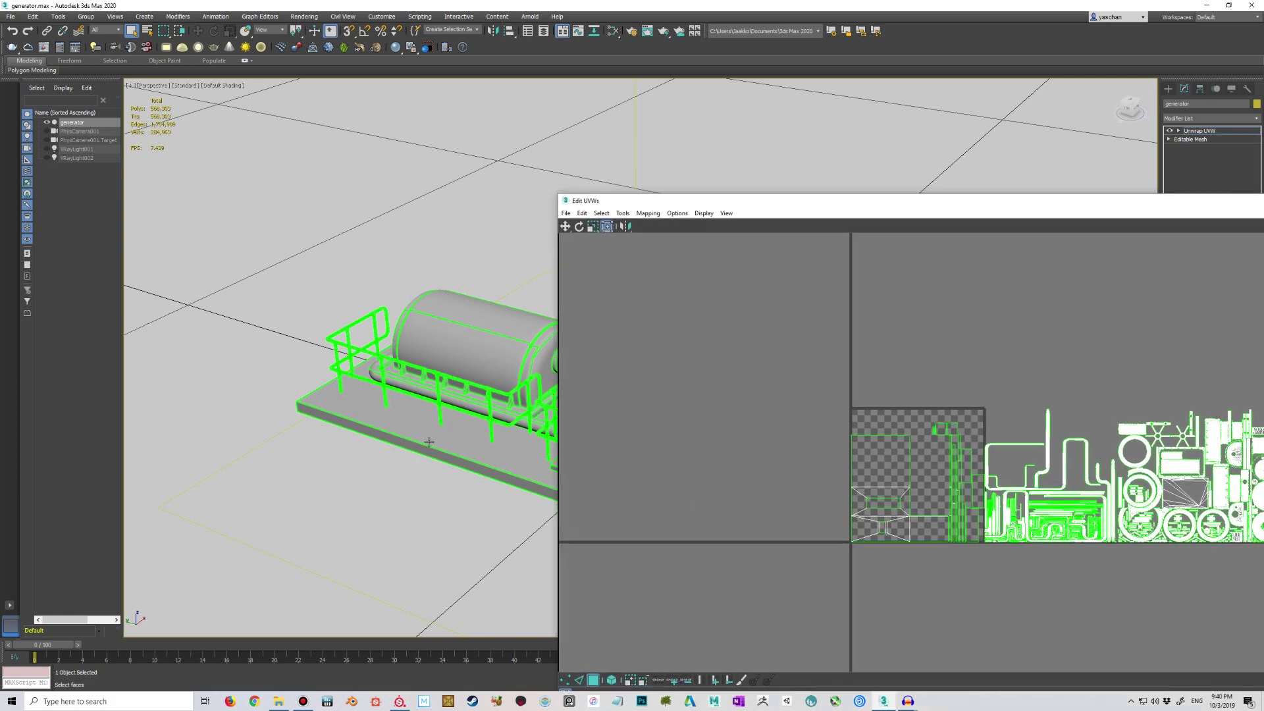
pyautogui.moveTo(767, 203); pyautogui.dragTo(518, 142)
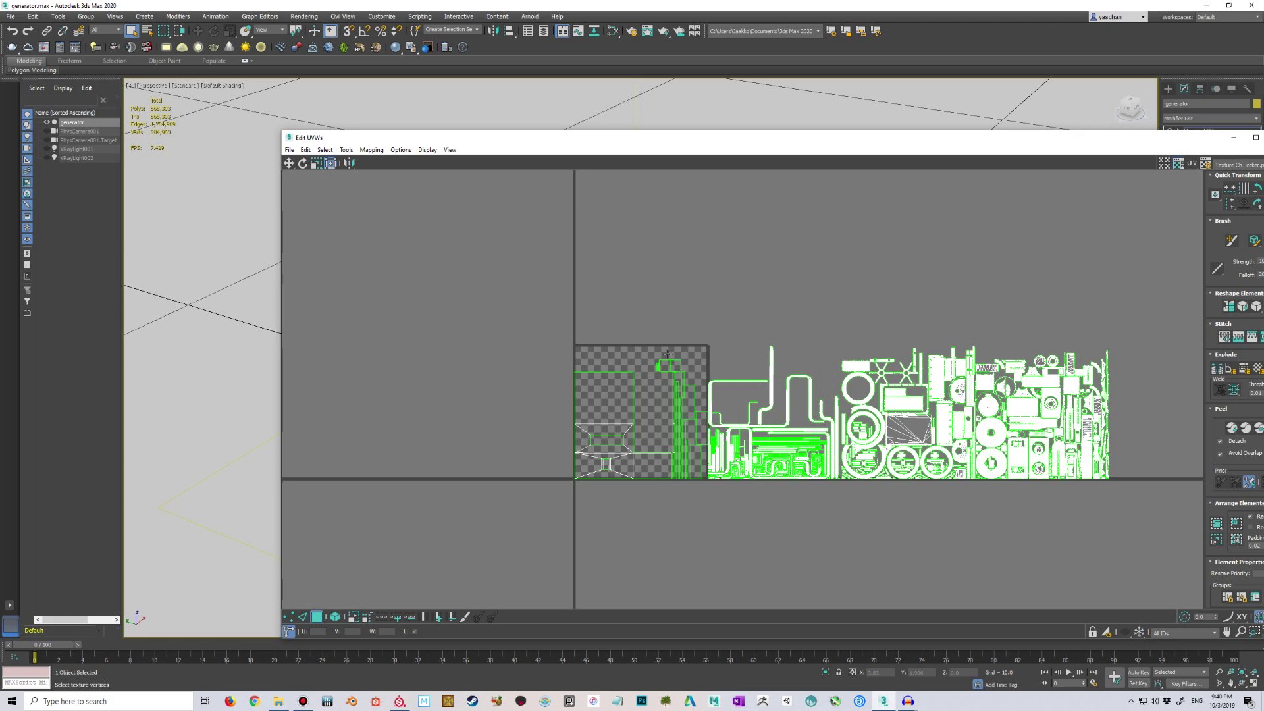
pyautogui.scroll(2, 675, 368)
pyautogui.moveTo(670, 340); pyautogui.dragTo(596, 335, button='middle')
pyautogui.moveTo(559, 139); pyautogui.dragTo(670, 214)
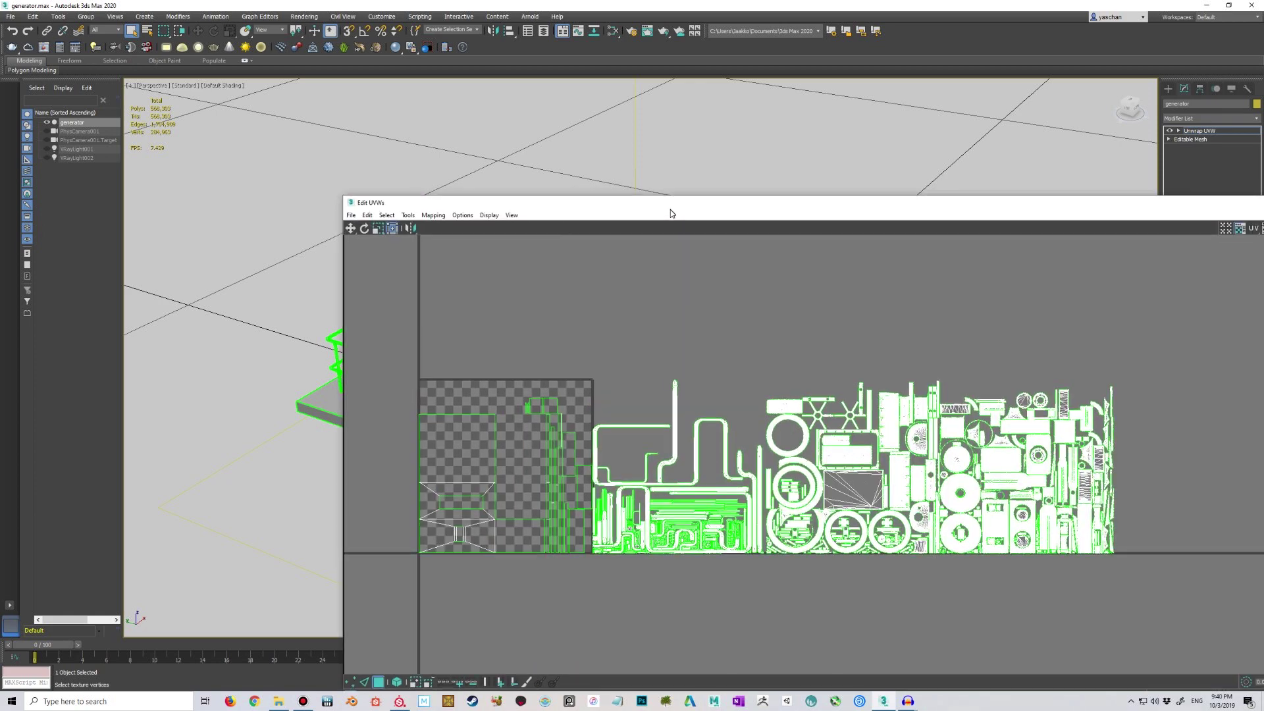
pyautogui.moveTo(845, 213); pyautogui.dragTo(619, 240)
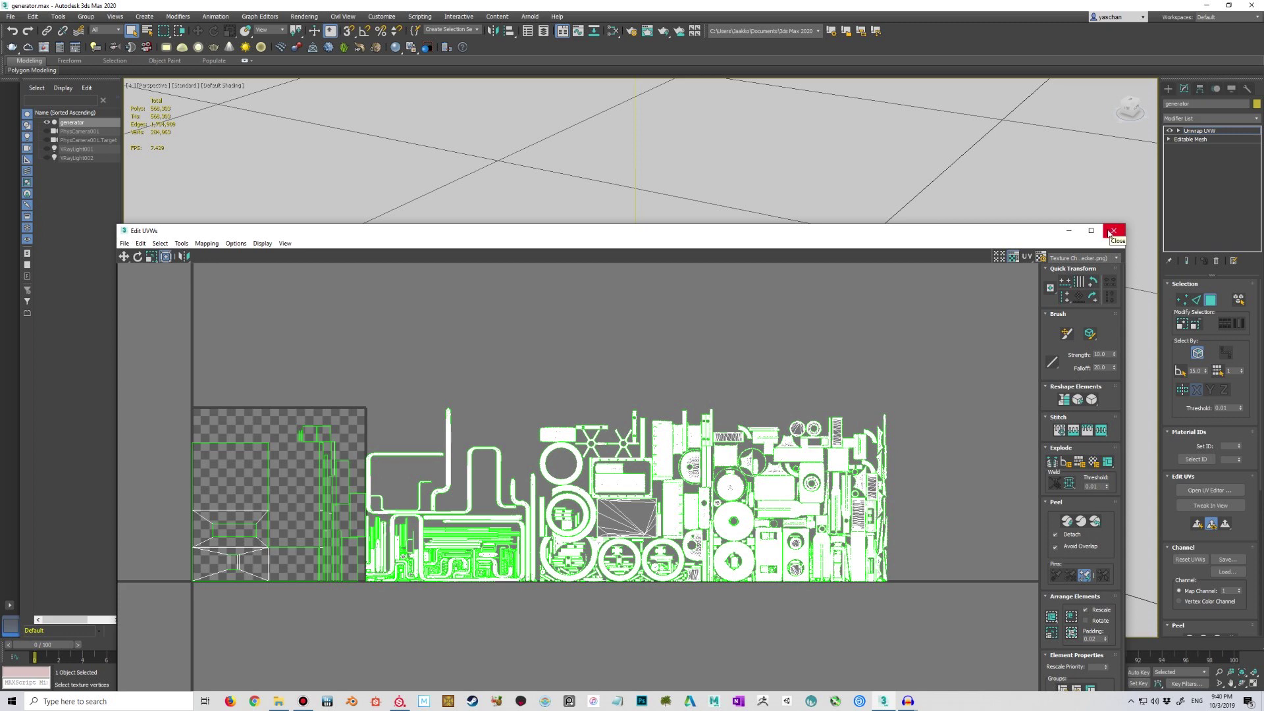
pyautogui.moveTo(1003, 232); pyautogui.dragTo(978, 183)
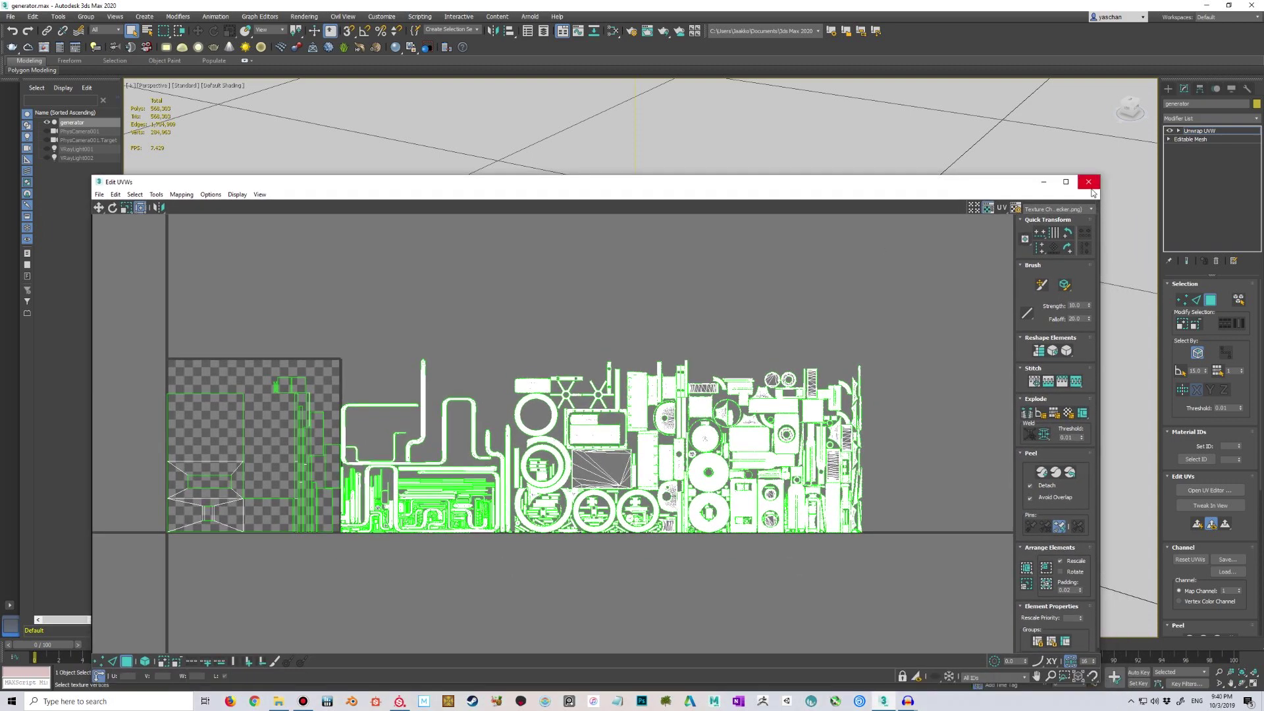
pyautogui.moveTo(441, 184); pyautogui.dragTo(504, 231)
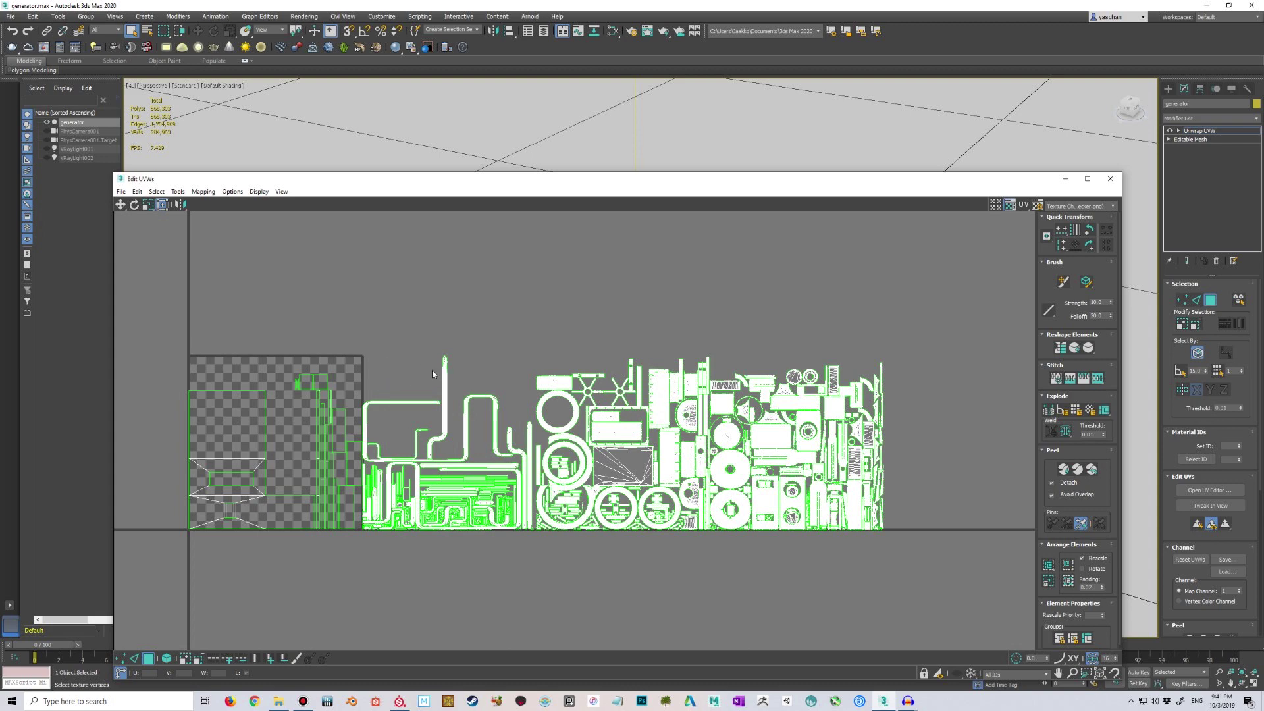
pyautogui.scroll(2, 418, 387)
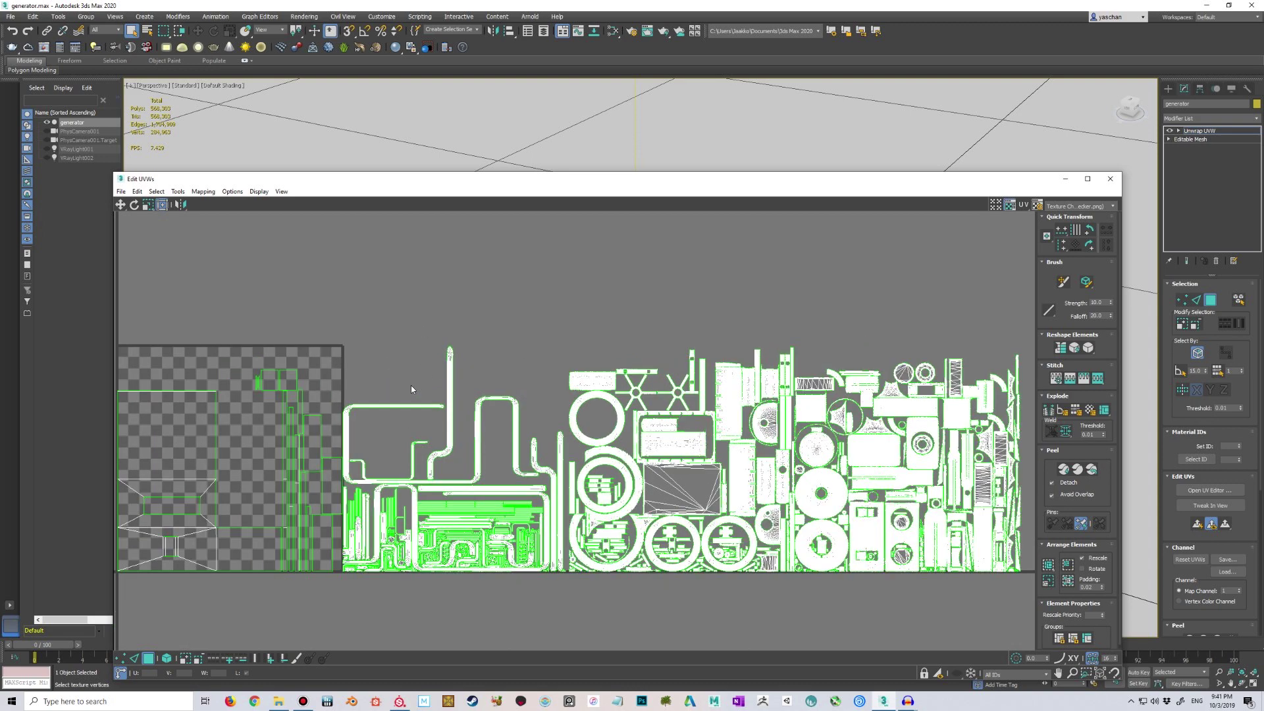
pyautogui.scroll(-2, 348, 369)
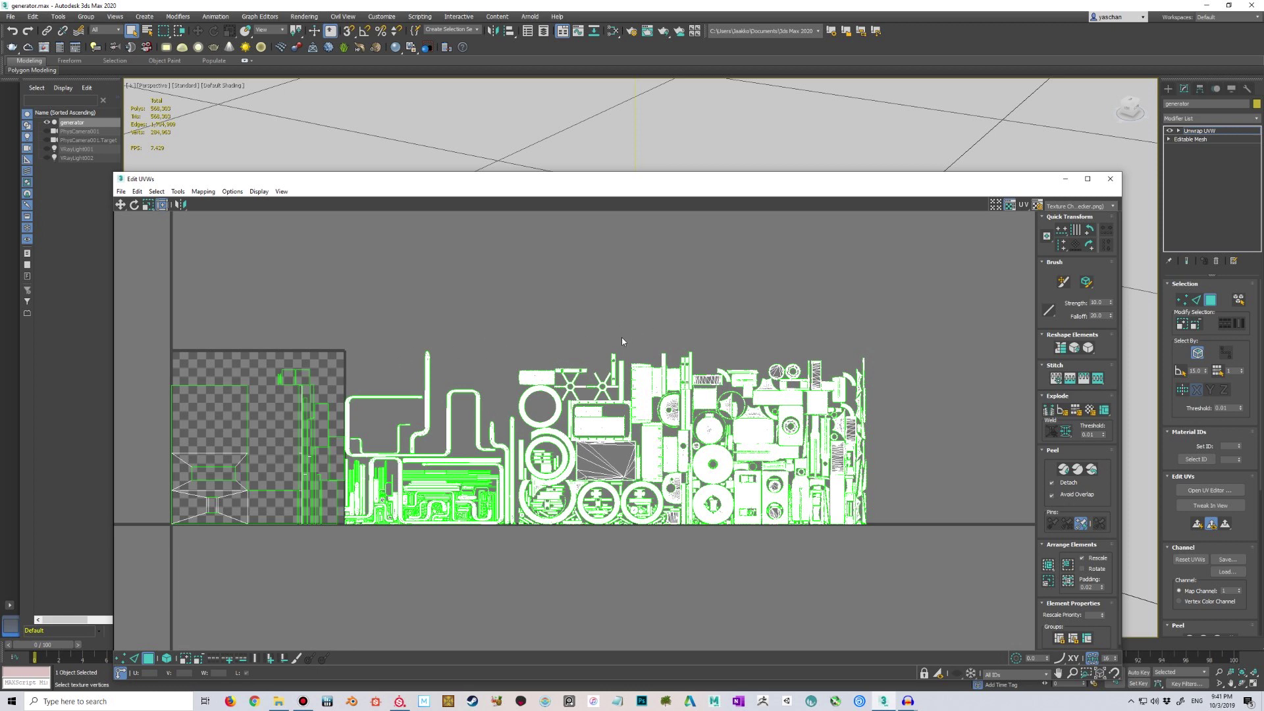
pyautogui.moveTo(444, 182); pyautogui.dragTo(431, 139)
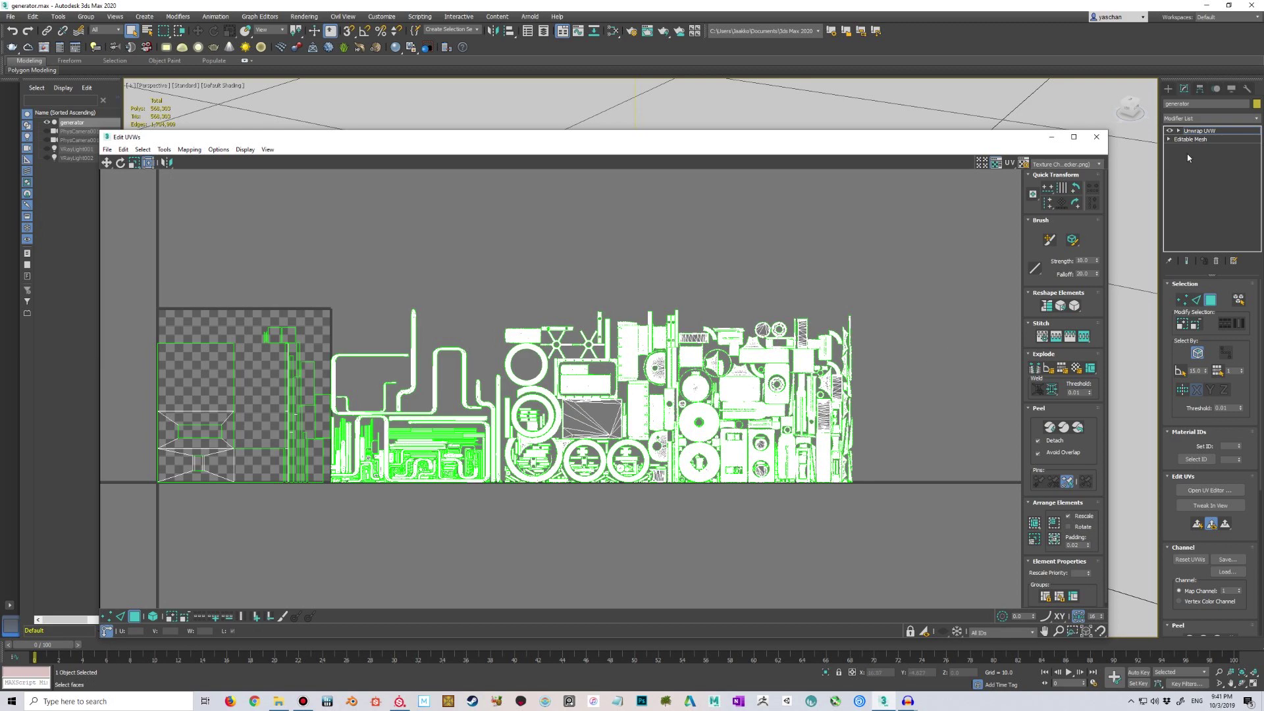
pyautogui.click(1096, 136)
# Step: Export the scene as an Autodesk FBX file named generator in the export folder, using the Autodesk Media & Entertainment preset
pyautogui.keyDown('alt'); pyautogui.moveTo(691, 319); pyautogui.dragTo(668, 301, button='middle'); pyautogui.keyUp('alt')
pyautogui.click(11, 18)
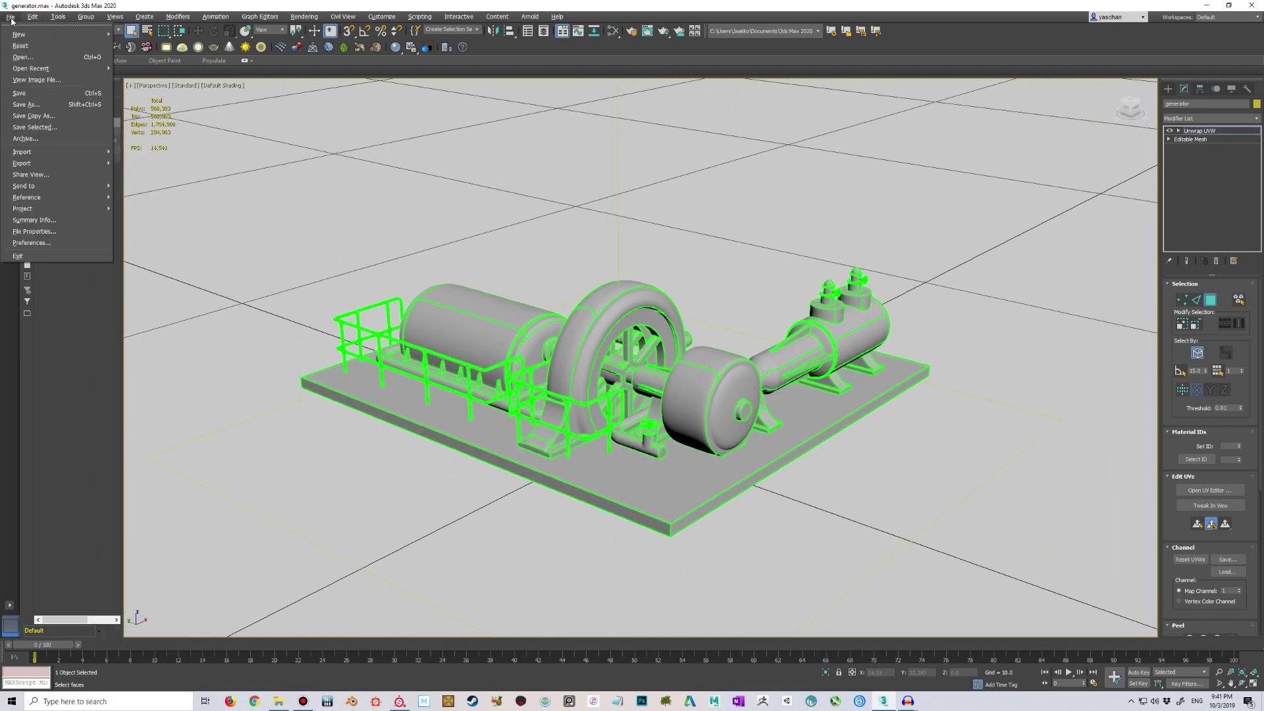
pyautogui.click(10, 18)
pyautogui.click(11, 18)
pyautogui.moveTo(26, 165)
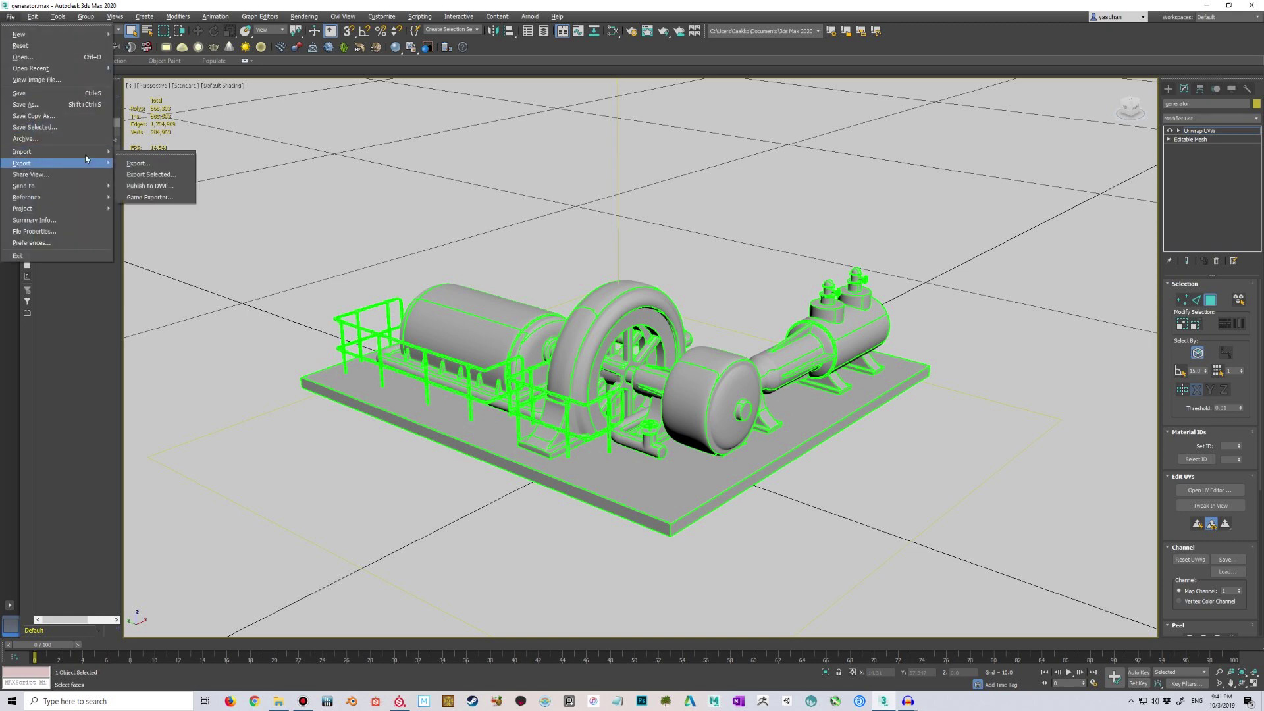
pyautogui.click(138, 163)
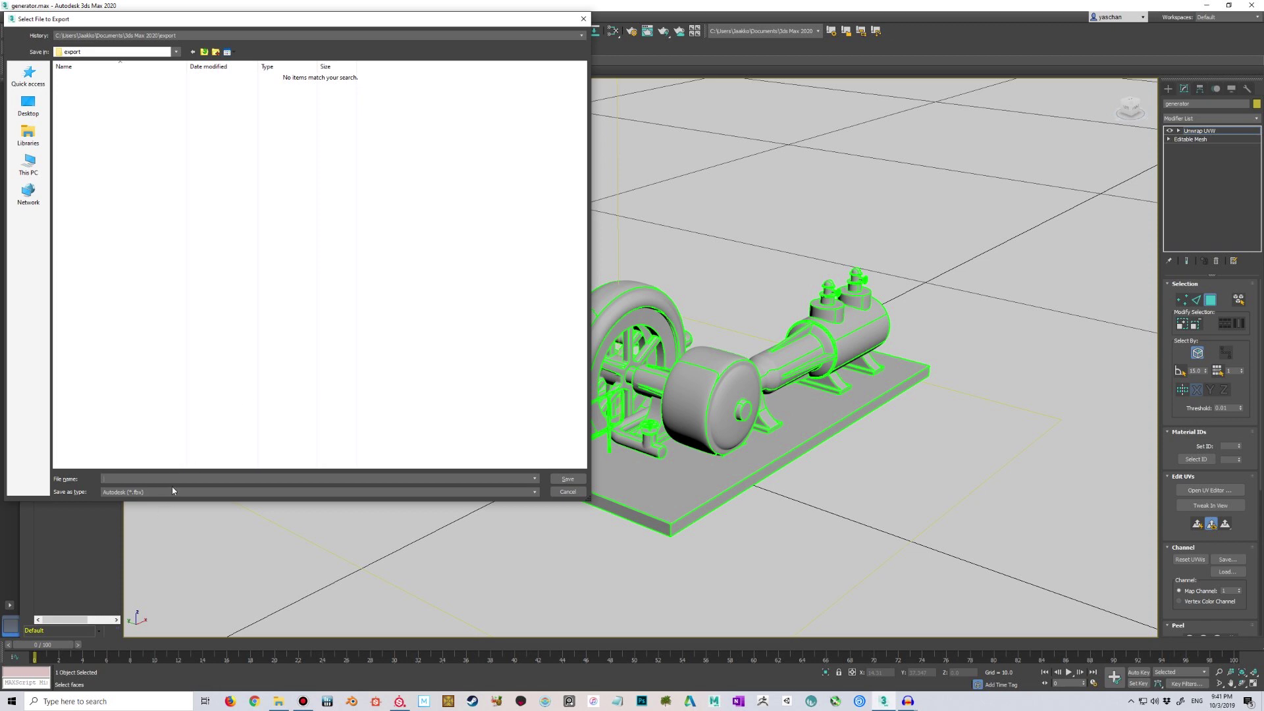
pyautogui.write('generator')
pyautogui.click(583, 481)
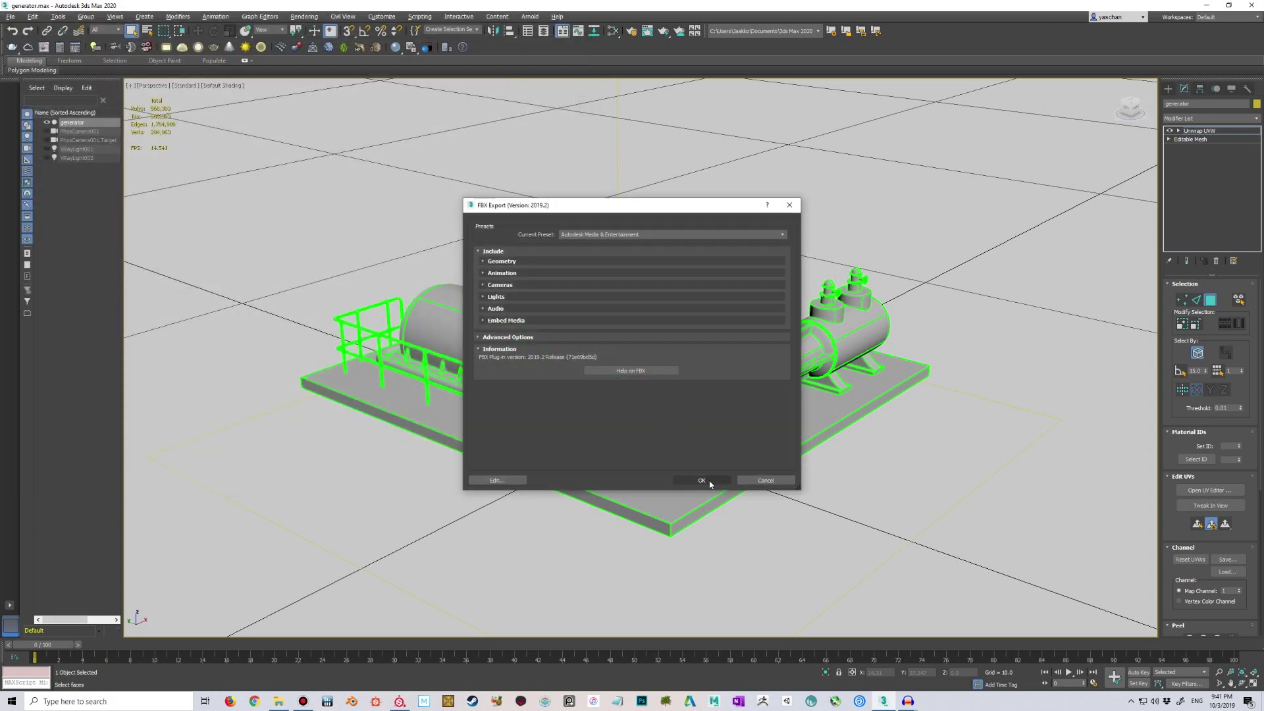
pyautogui.click(707, 481)
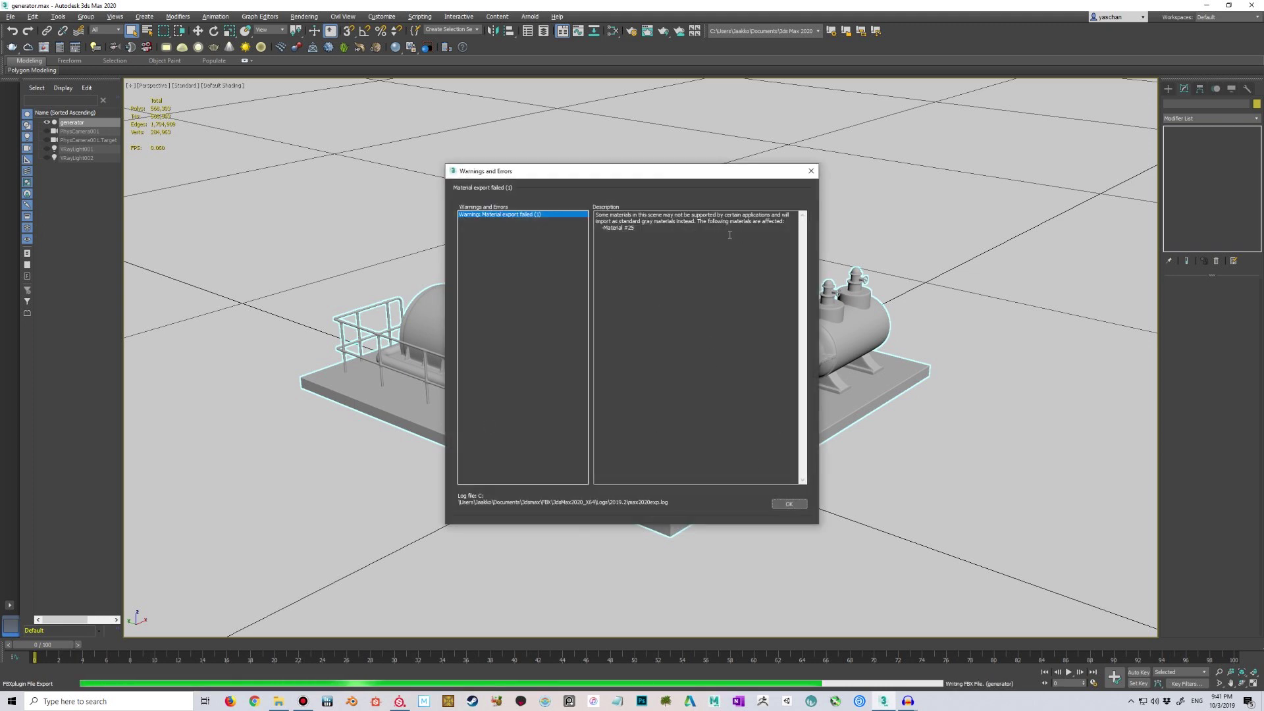
pyautogui.click(803, 505)
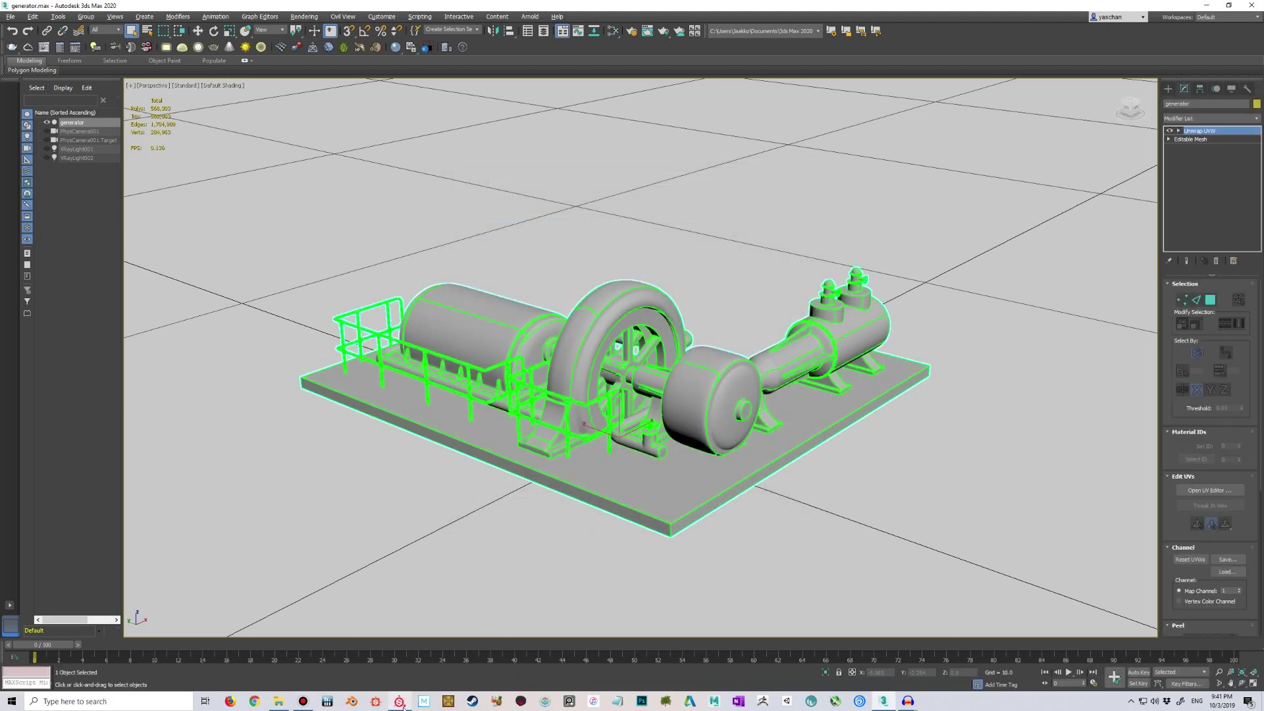
# Step: Switch to Substance Painter and start a new project
pyautogui.moveTo(403, 703)
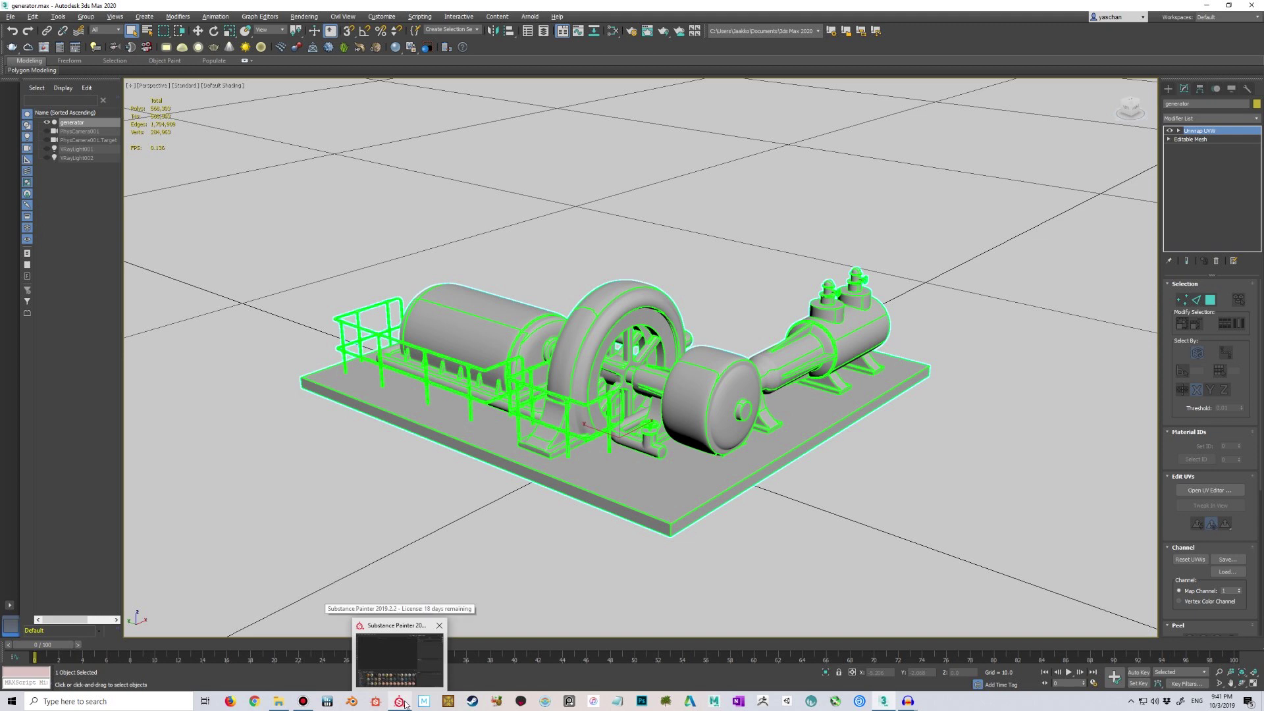
pyautogui.click(404, 703)
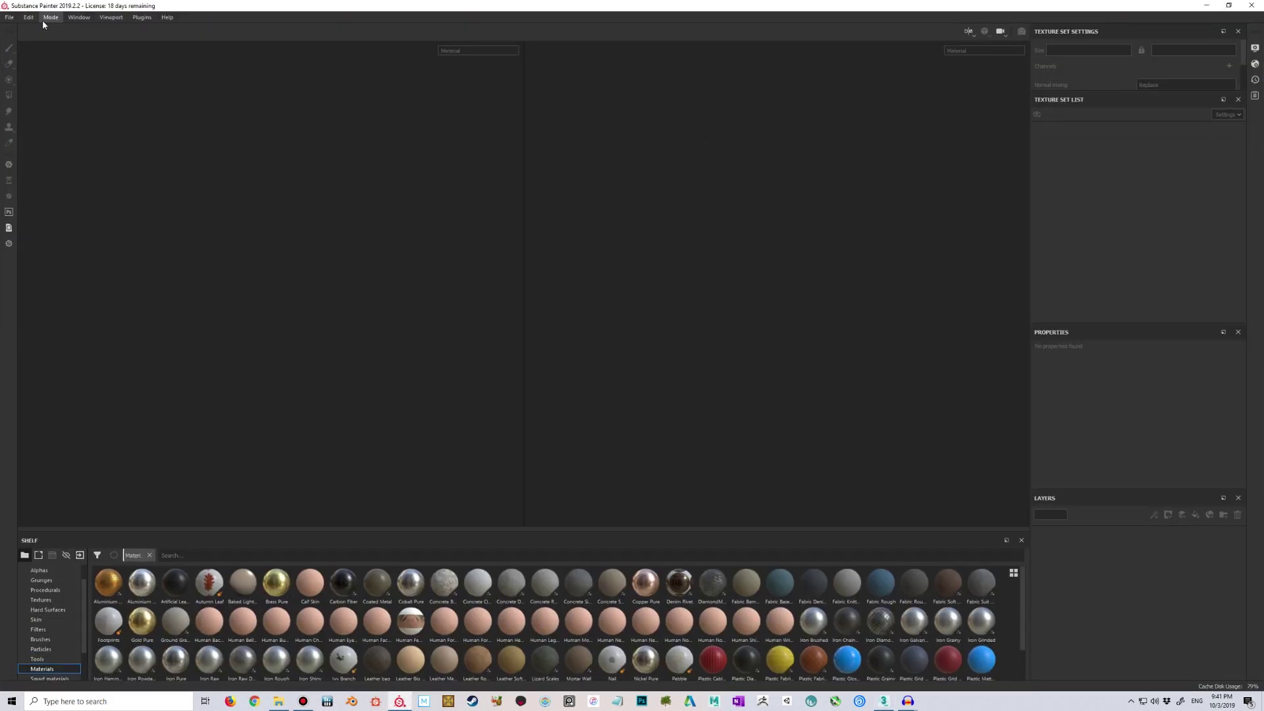
pyautogui.click(10, 17)
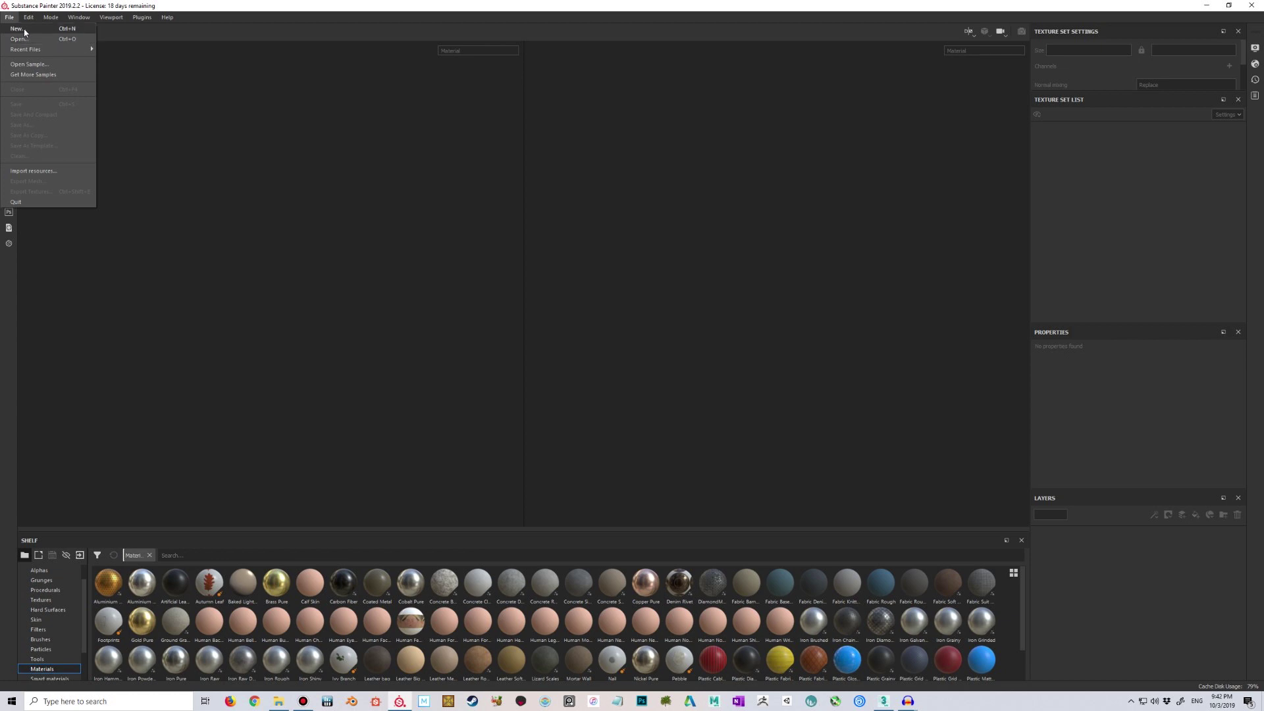
pyautogui.click(25, 31)
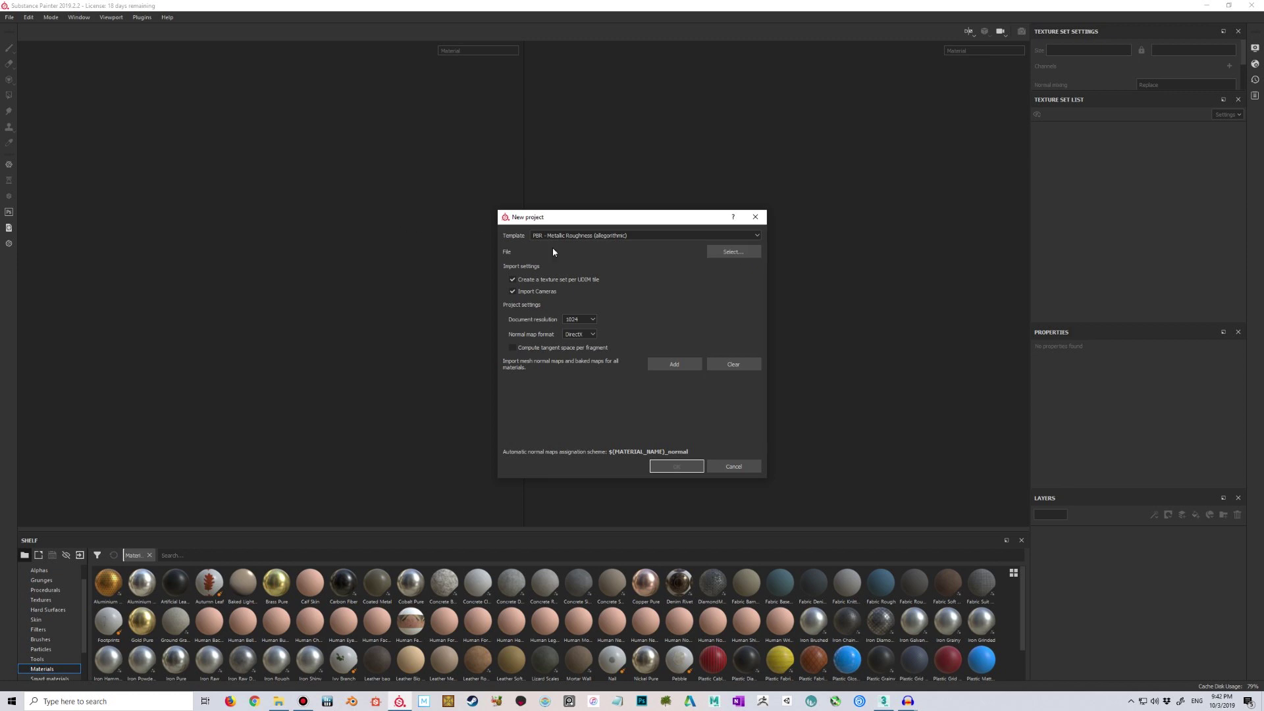
# Step: Load generator.fbx from the export folder as the mesh and create the project with a texture set per UDIM tile
pyautogui.click(731, 251)
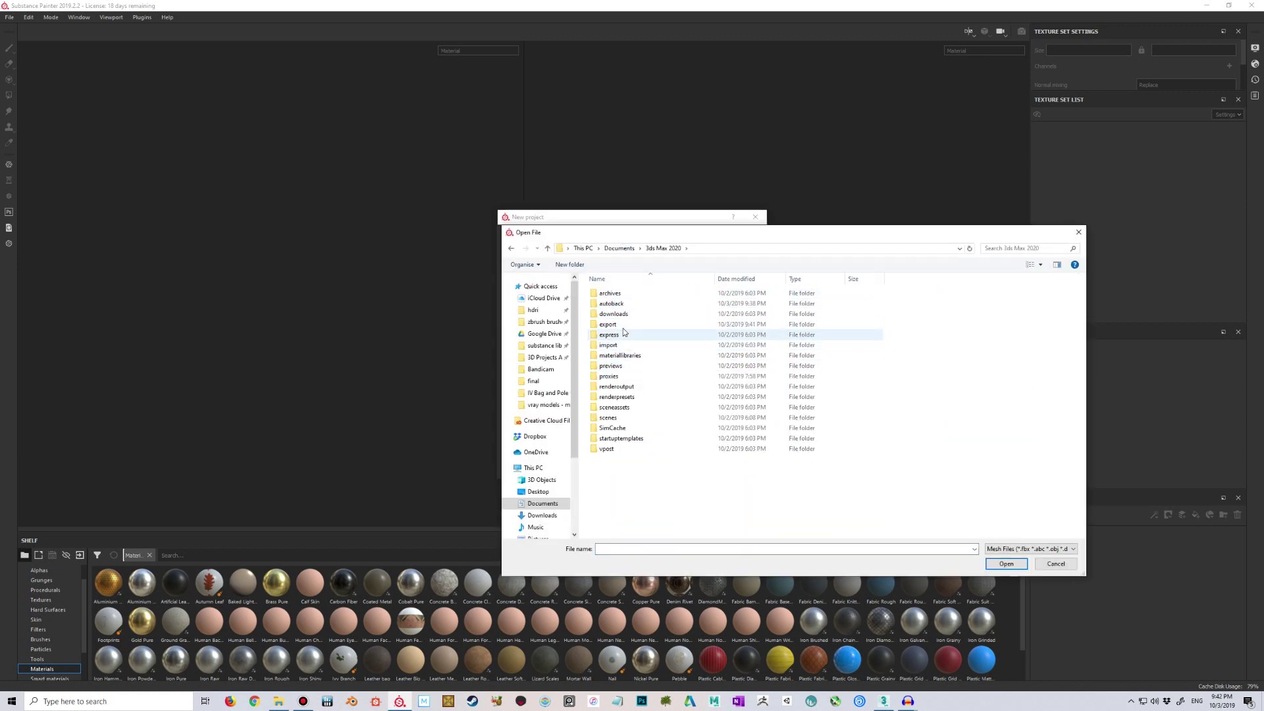
pyautogui.doubleClick(622, 324)
pyautogui.click(624, 294)
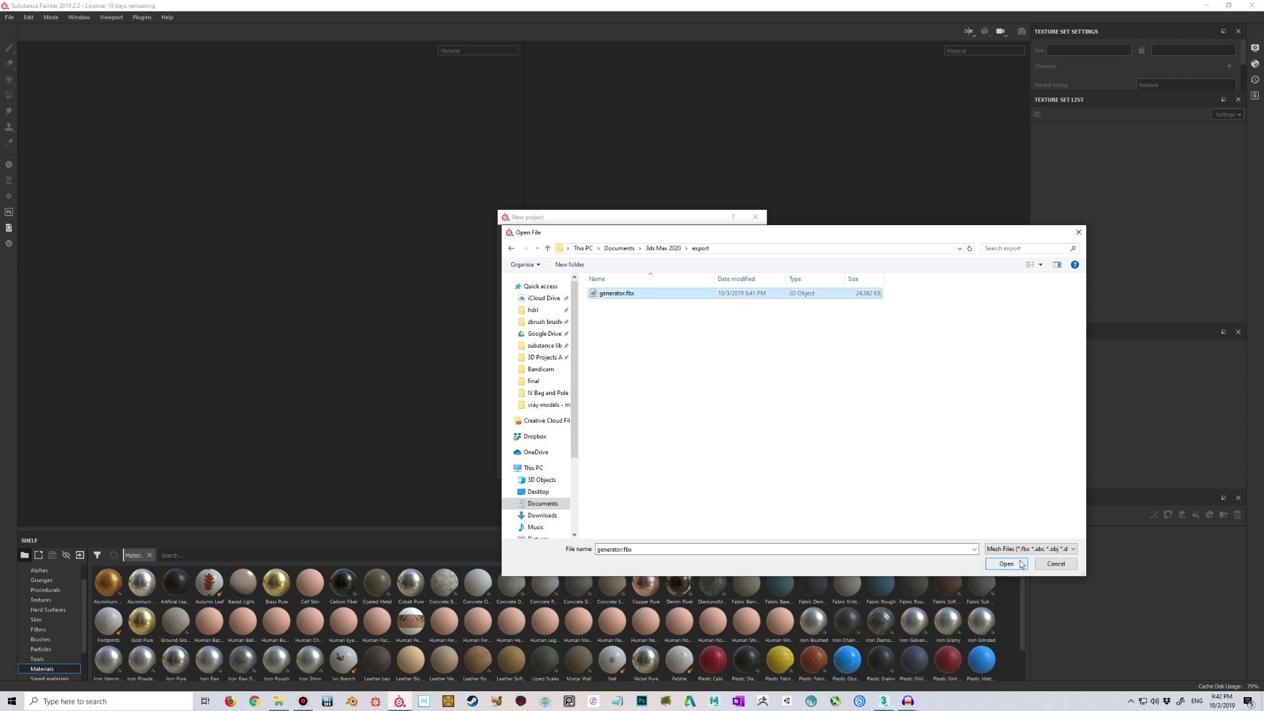
pyautogui.click(1006, 564)
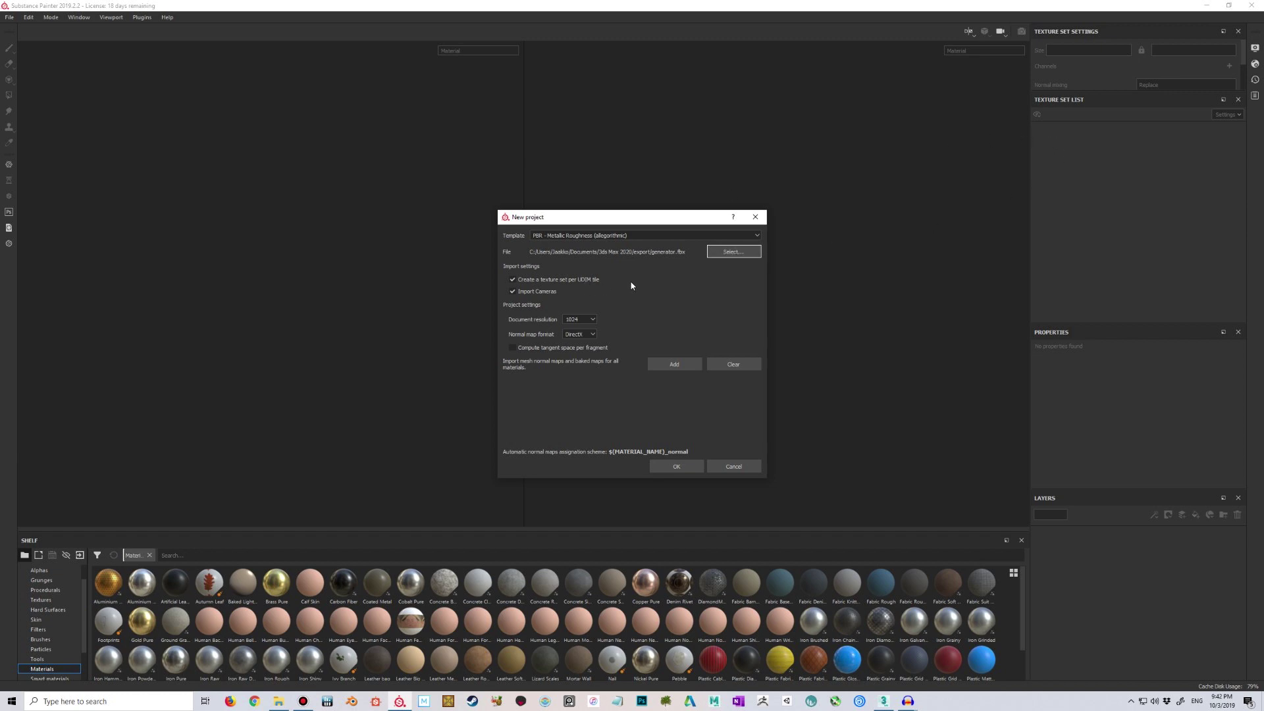
pyautogui.click(681, 468)
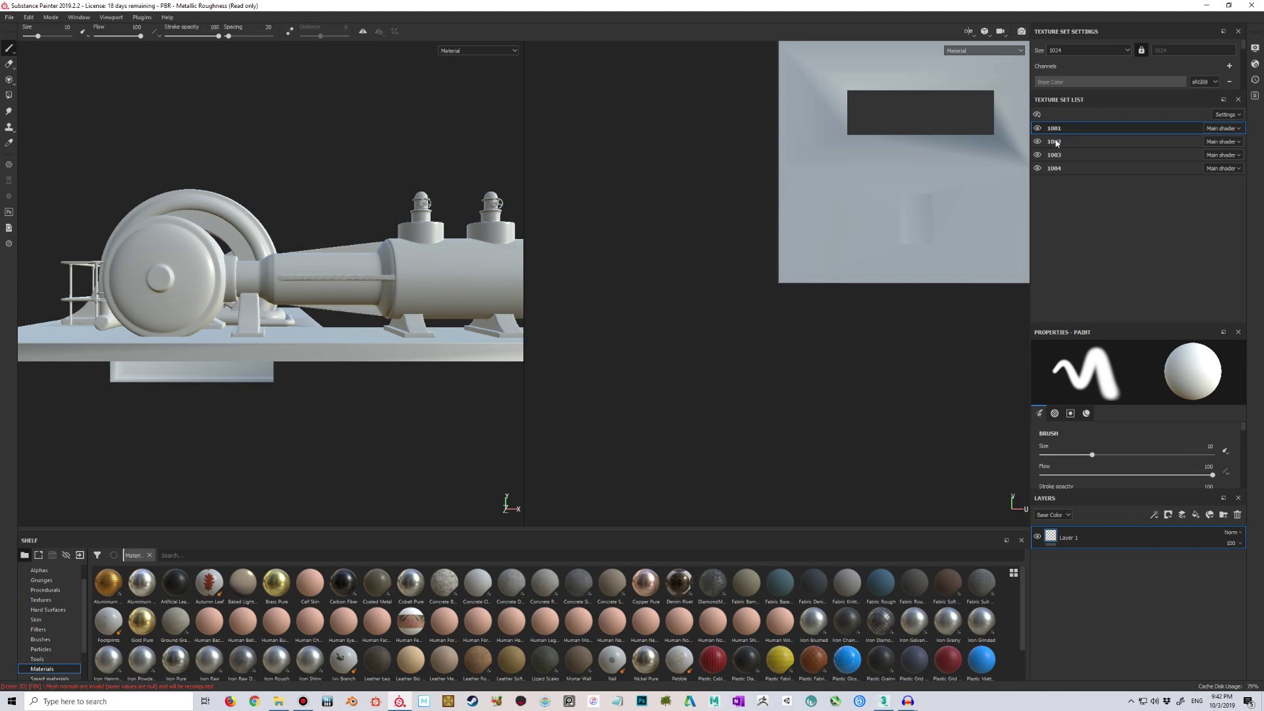
# Step: Inspect the imported generator model and go through the UV layouts of texture sets 1001 to 1004
pyautogui.keyDown('alt'); pyautogui.moveTo(806, 216); pyautogui.dragTo(731, 288, button='middle'); pyautogui.keyUp('alt')
pyautogui.scroll(-2, 344, 281)
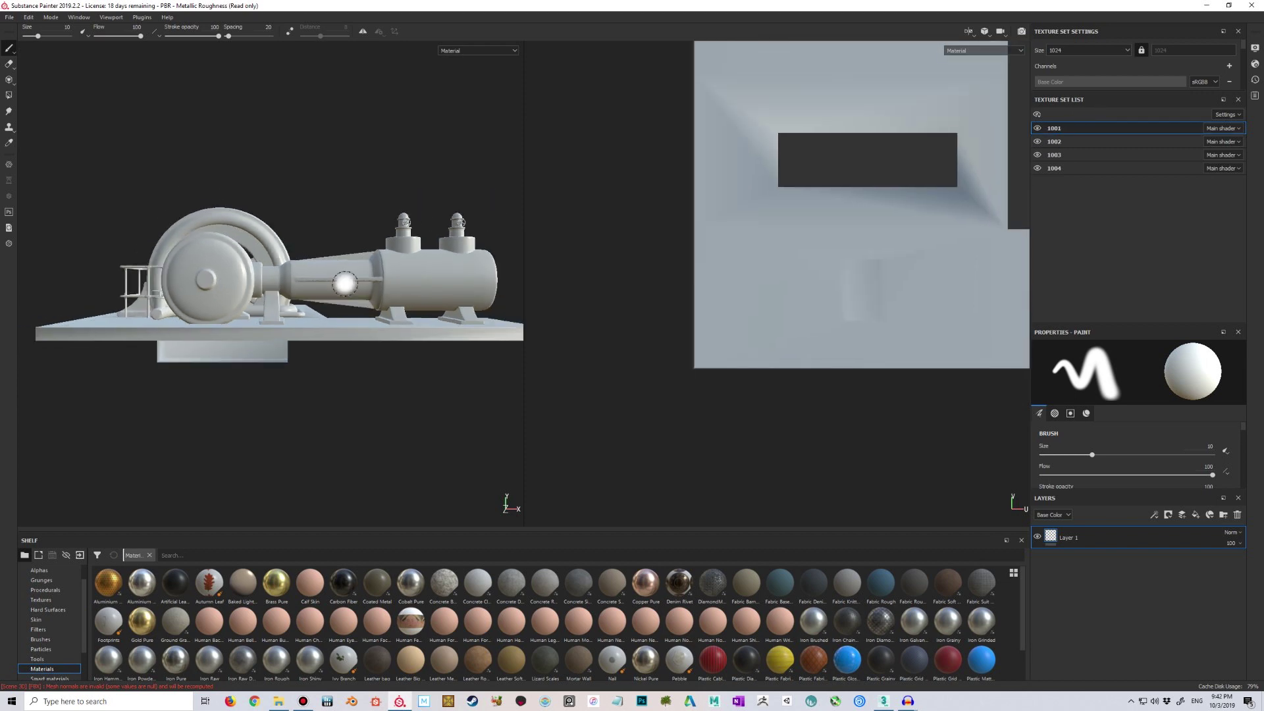
pyautogui.keyDown('alt'); pyautogui.moveTo(345, 282); pyautogui.dragTo(421, 358); pyautogui.keyUp('alt')
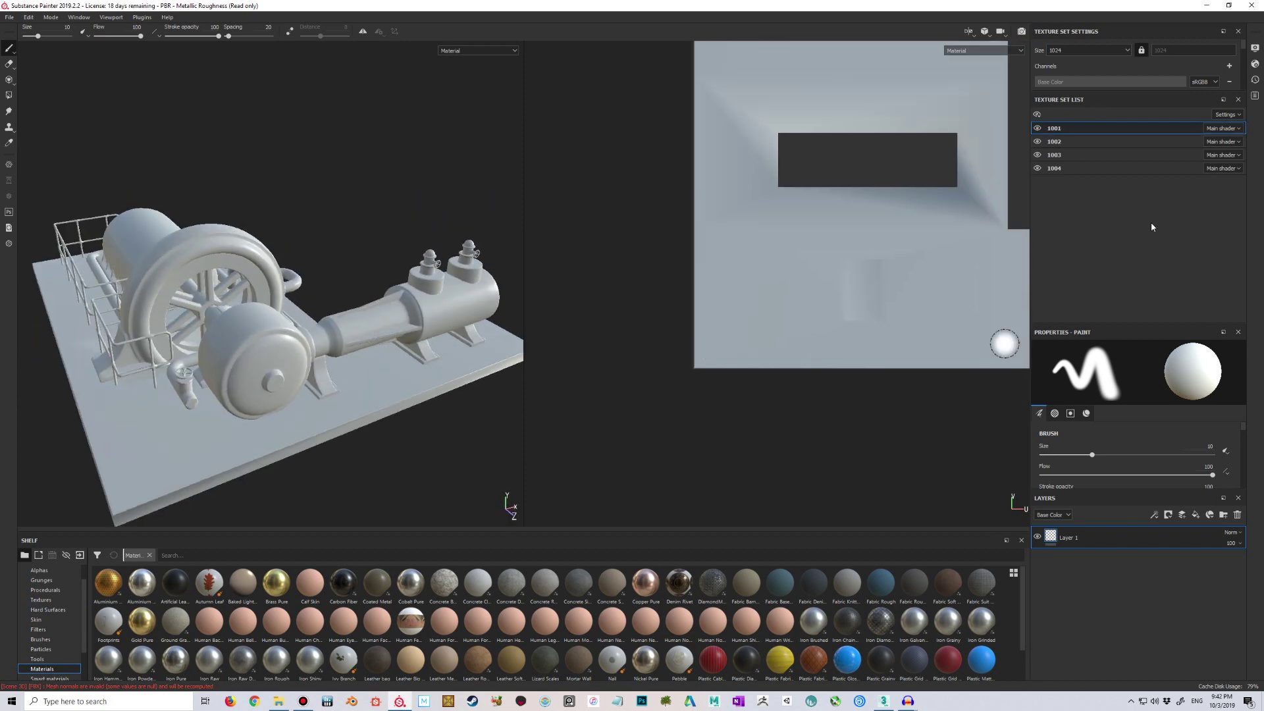
pyautogui.click(1054, 141)
pyautogui.click(1059, 159)
pyautogui.click(1060, 166)
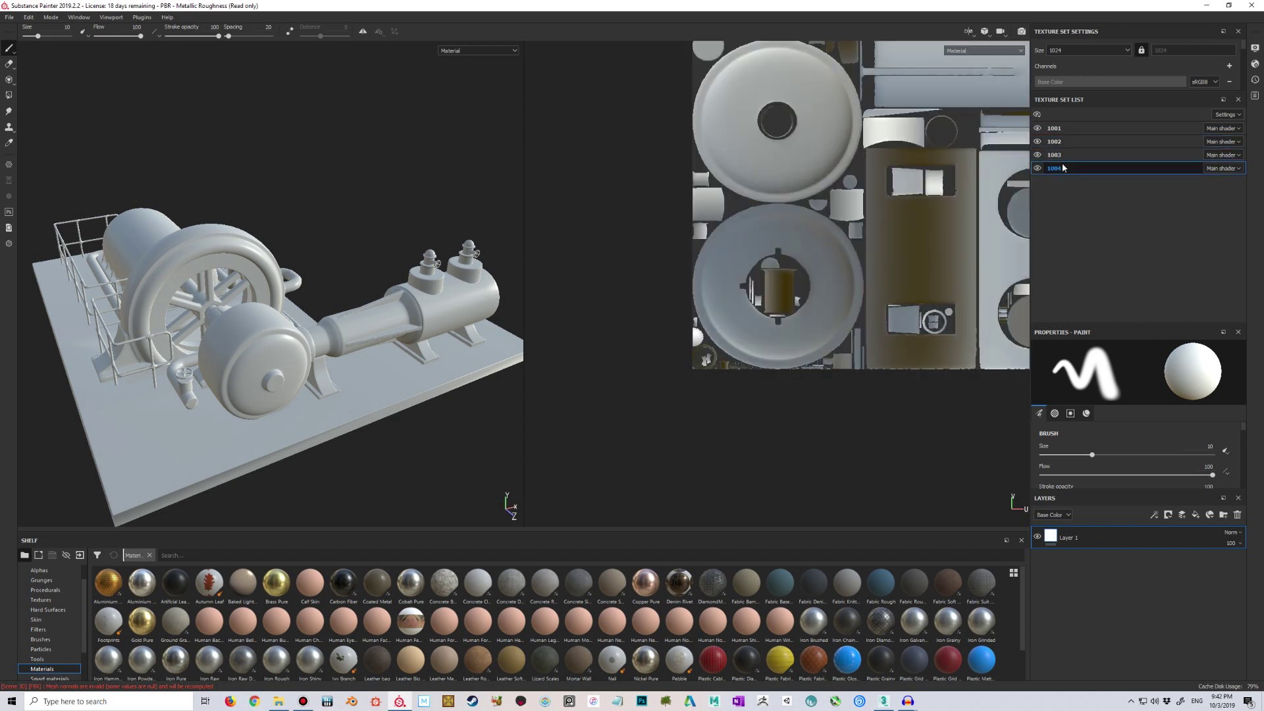
pyautogui.click(1063, 140)
pyautogui.click(1063, 128)
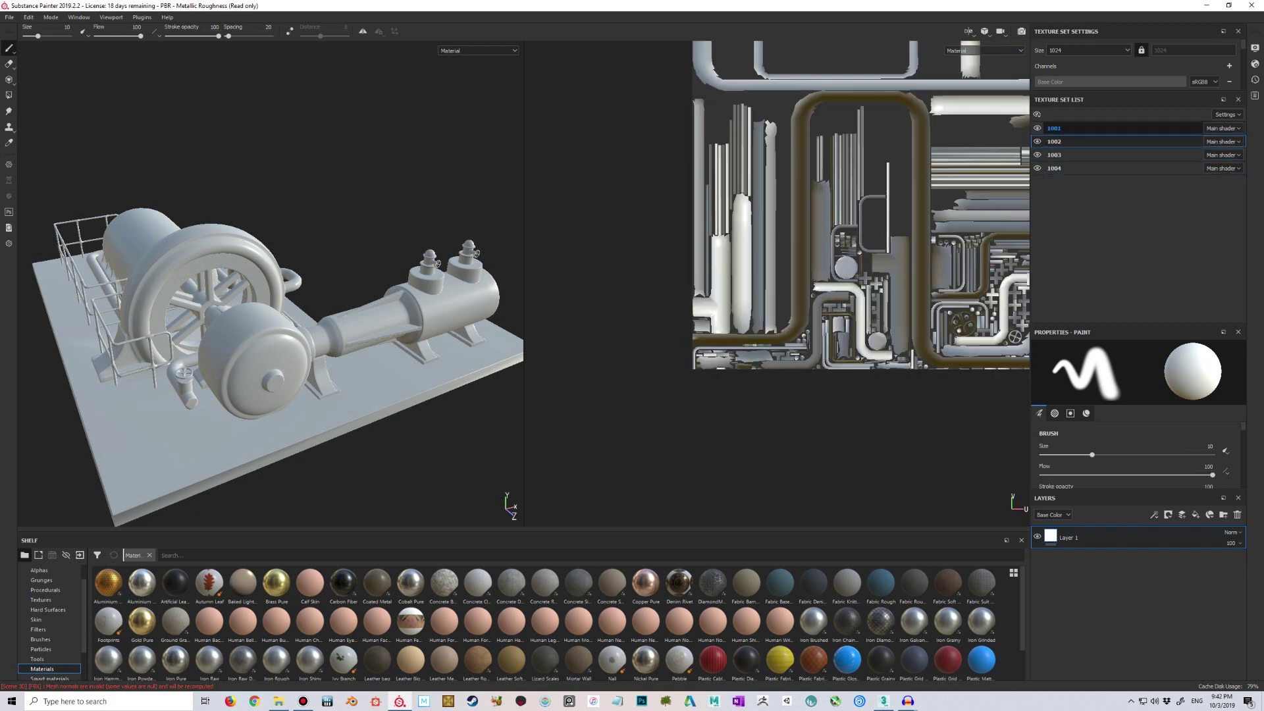
pyautogui.scroll(-2, 828, 257)
pyautogui.keyDown('alt'); pyautogui.moveTo(828, 257); pyautogui.dragTo(763, 335, button='middle'); pyautogui.keyUp('alt')
pyautogui.scroll(-5, 770, 318)
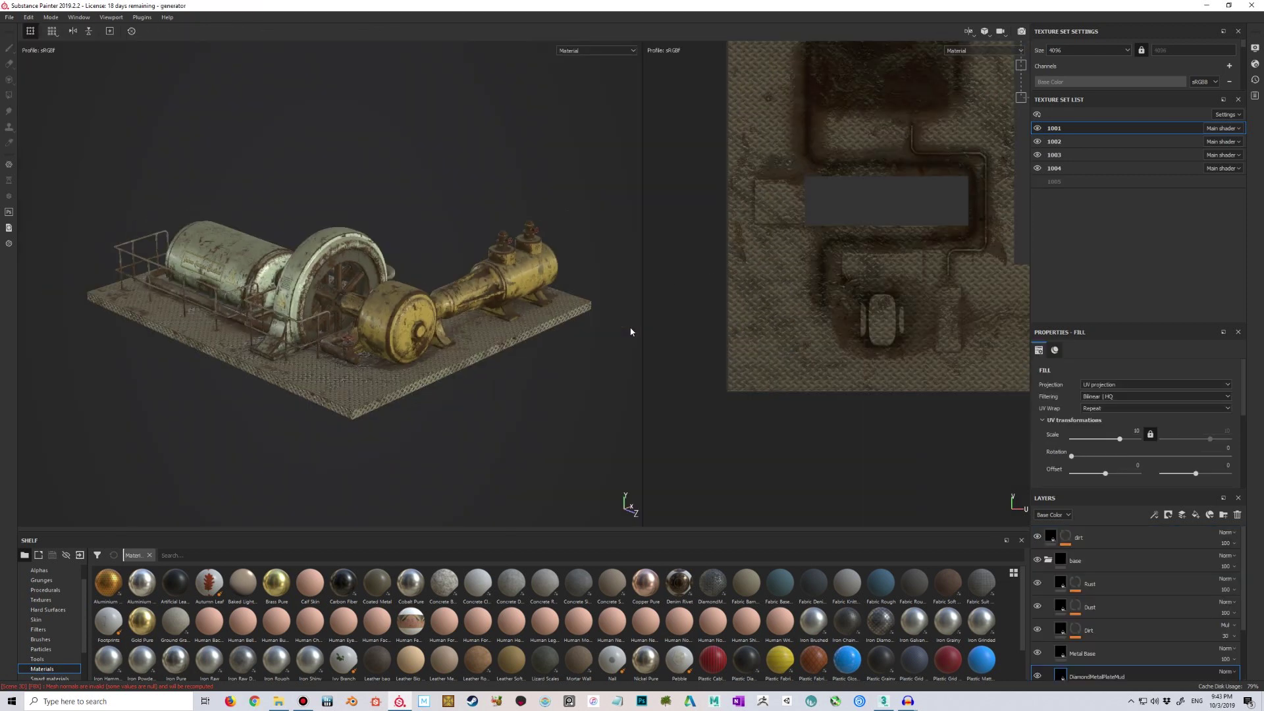
# Step: Examine the textured generator and go through the painted UV layouts of texture sets 1001 to 1004
pyautogui.scroll(-1, 630, 332)
pyautogui.keyDown('alt'); pyautogui.moveTo(656, 308); pyautogui.dragTo(615, 333, button='middle'); pyautogui.keyUp('alt')
pyautogui.scroll(-1, 437, 271)
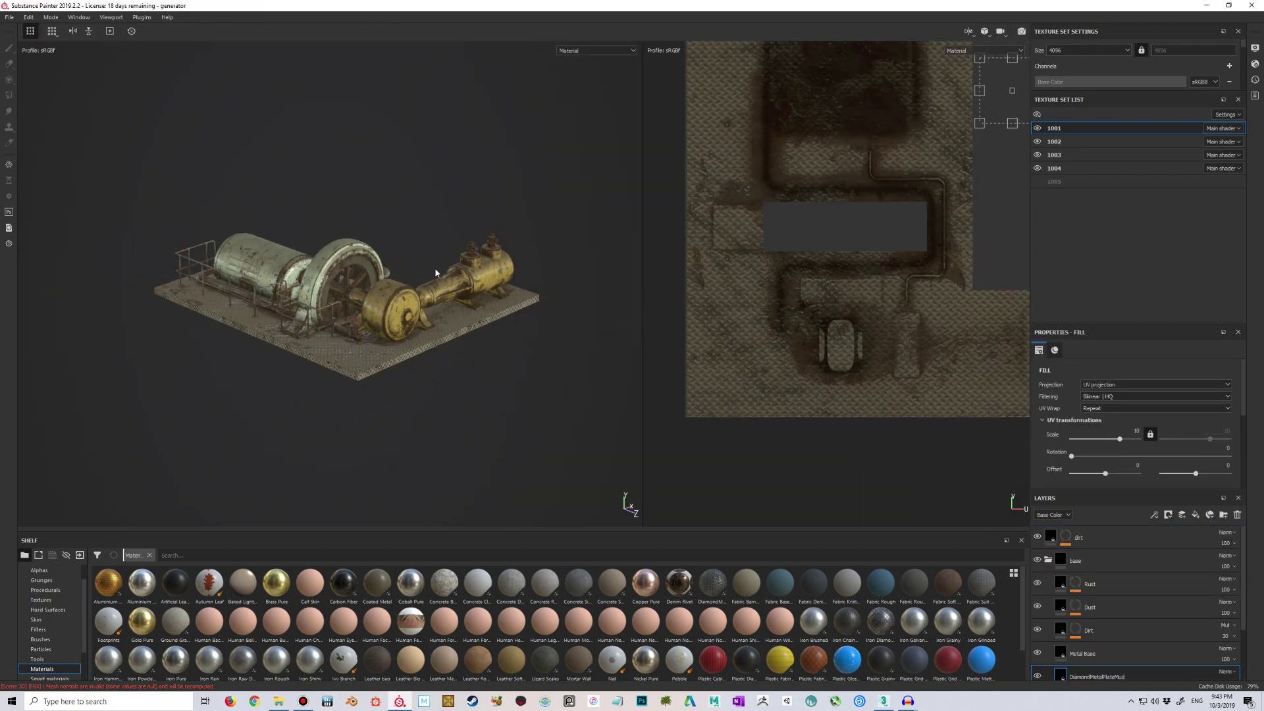
pyautogui.scroll(2, 432, 246)
pyautogui.moveTo(464, 242)
pyautogui.keyDown('alt'); pyautogui.mouseDown(button='middle')
pyautogui.moveTo(447, 241)
pyautogui.moveTo(463, 247)
pyautogui.mouseUp(button='middle'); pyautogui.keyUp('alt')
pyautogui.scroll(1, 442, 240)
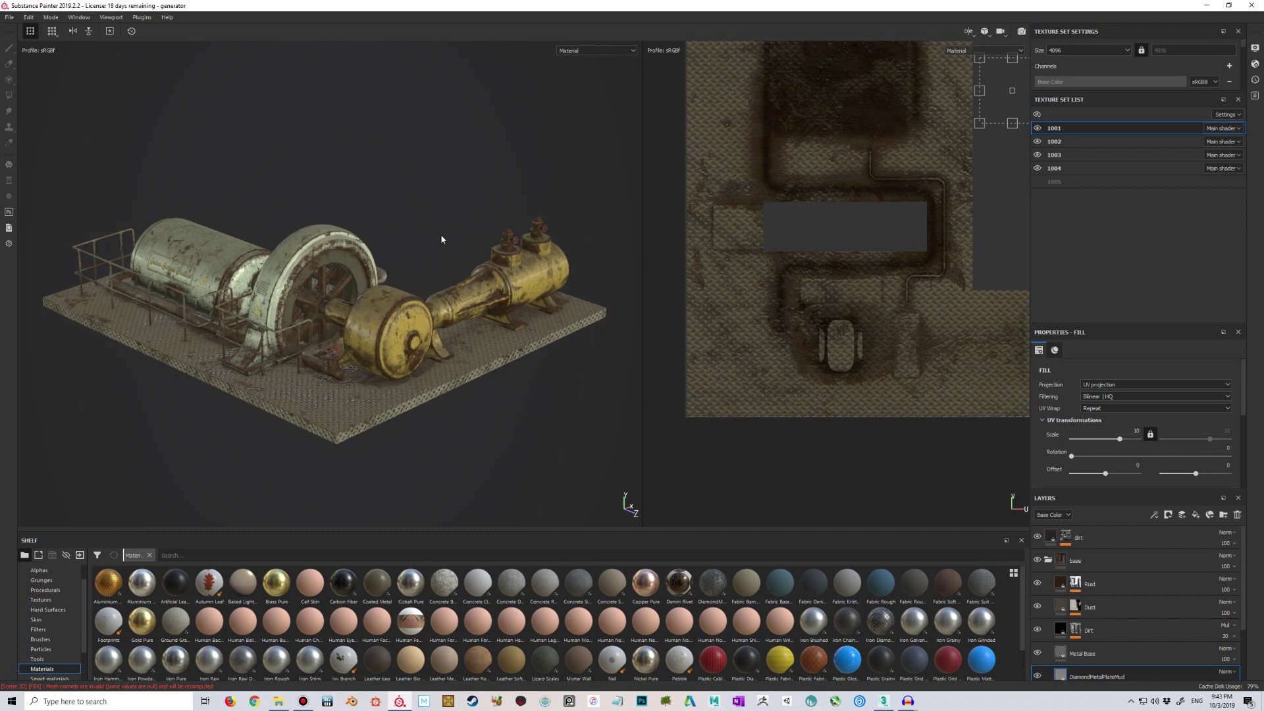
pyautogui.scroll(-1, 706, 273)
pyautogui.keyDown('alt'); pyautogui.moveTo(714, 273); pyautogui.dragTo(692, 316, button='middle'); pyautogui.keyUp('alt')
pyautogui.scroll(-4, 721, 306)
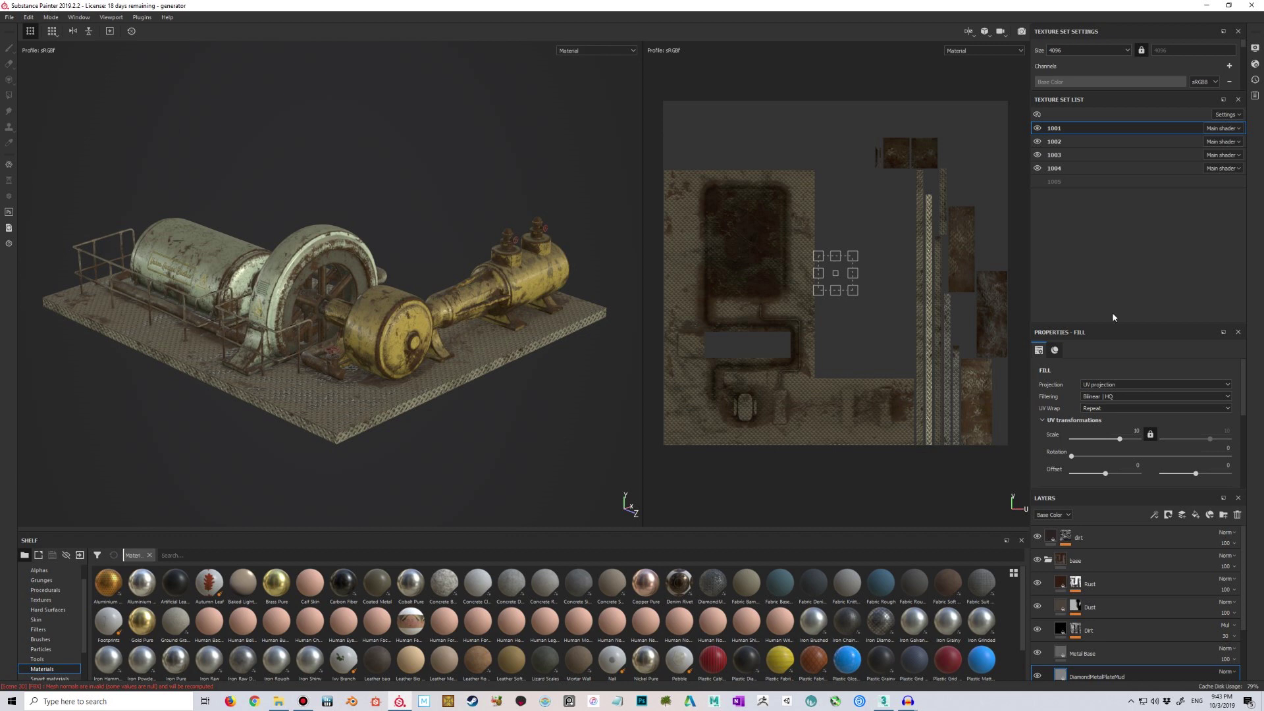
pyautogui.doubleClick(1062, 142)
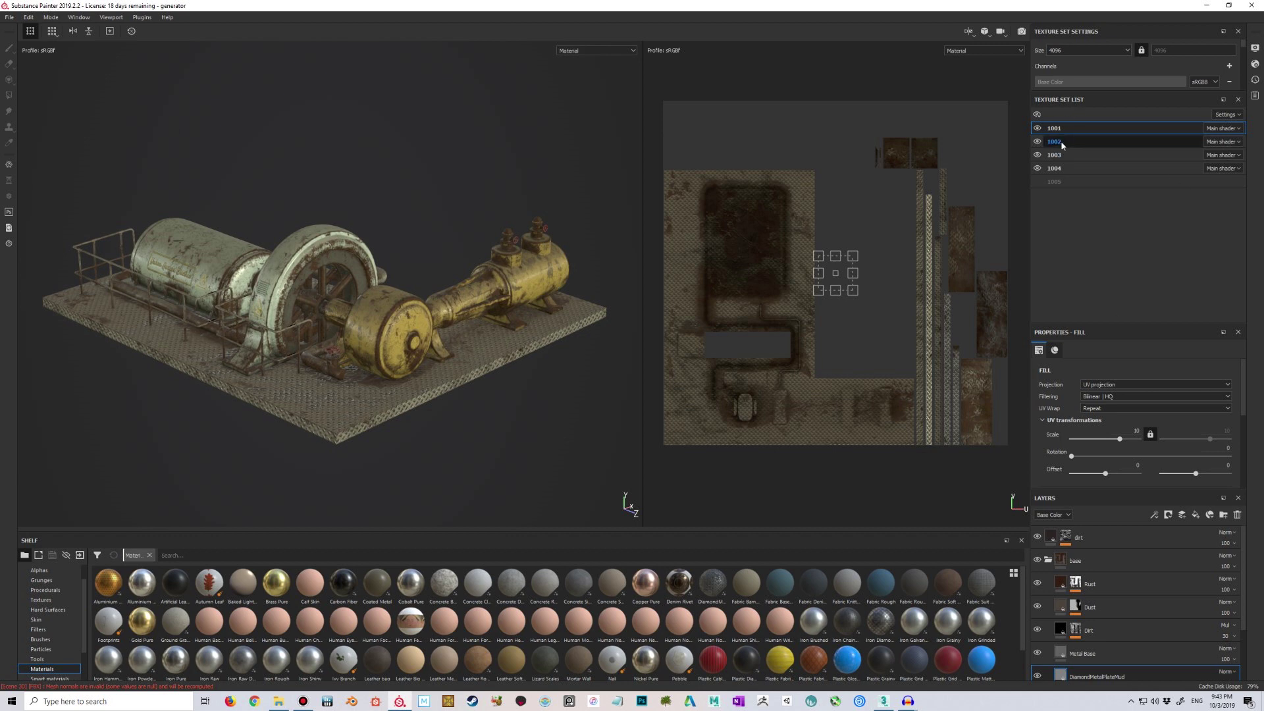
pyautogui.click(1060, 155)
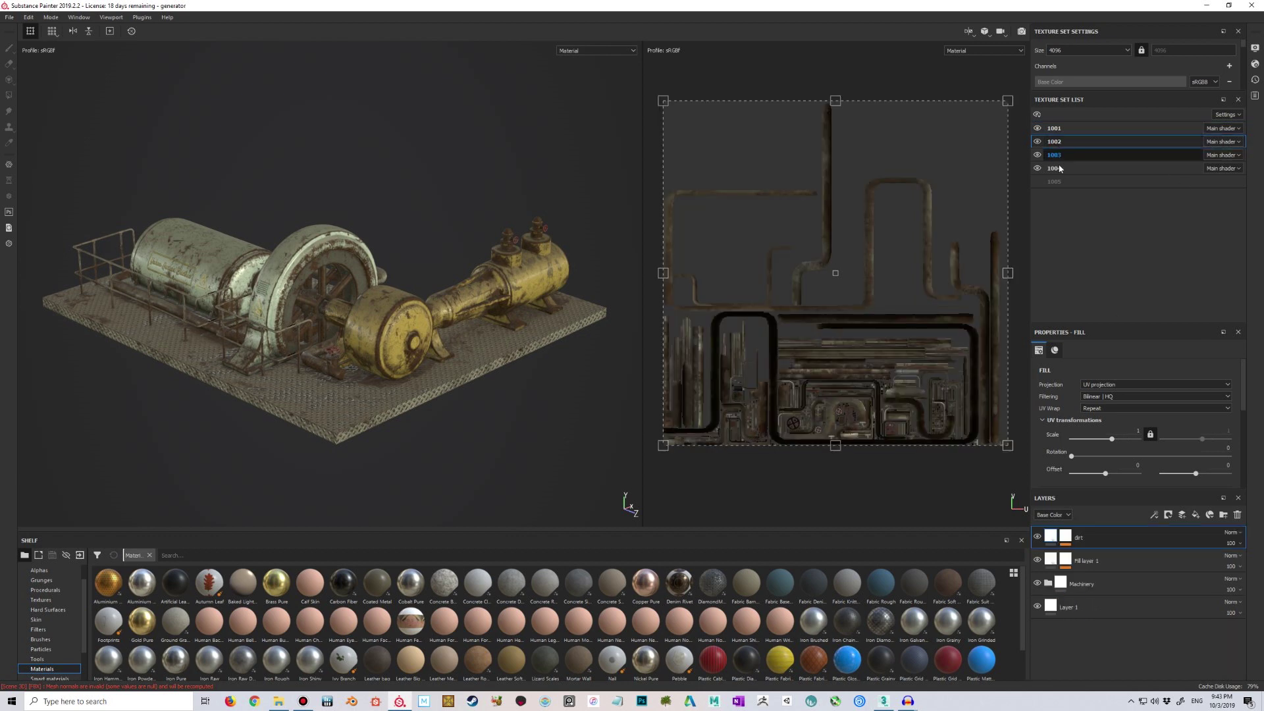
pyautogui.click(1057, 169)
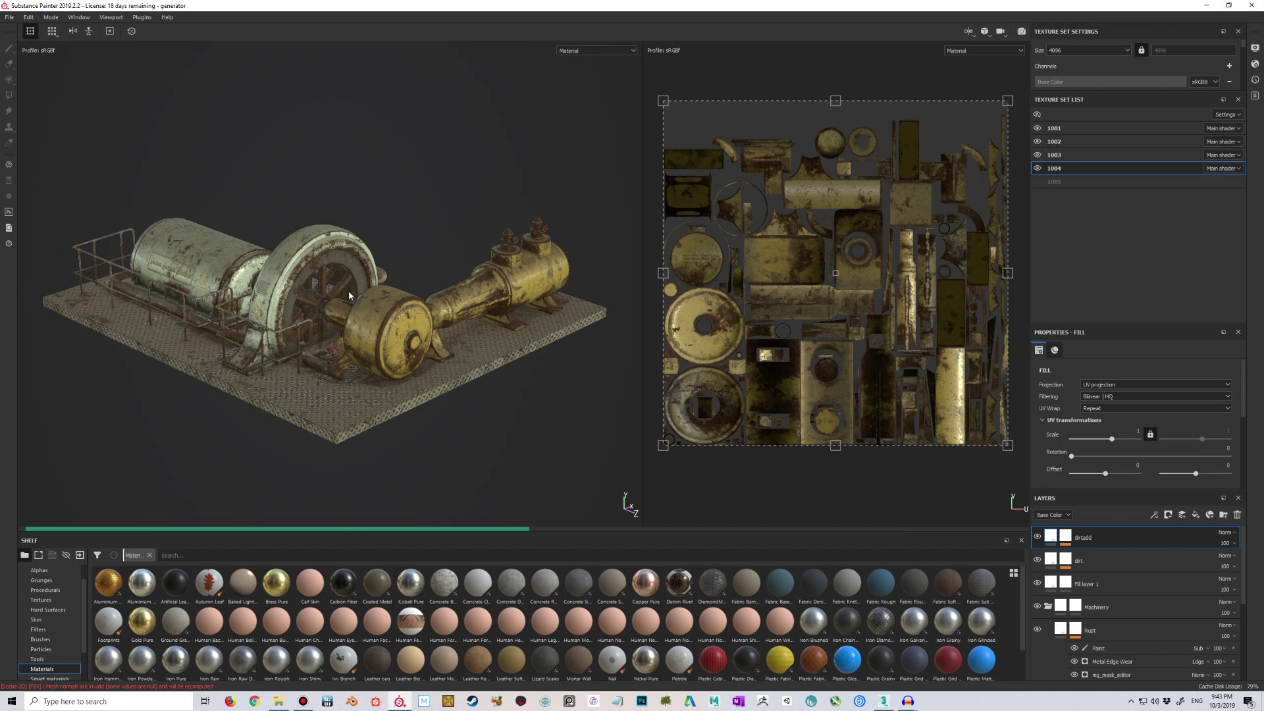
pyautogui.doubleClick(1056, 128)
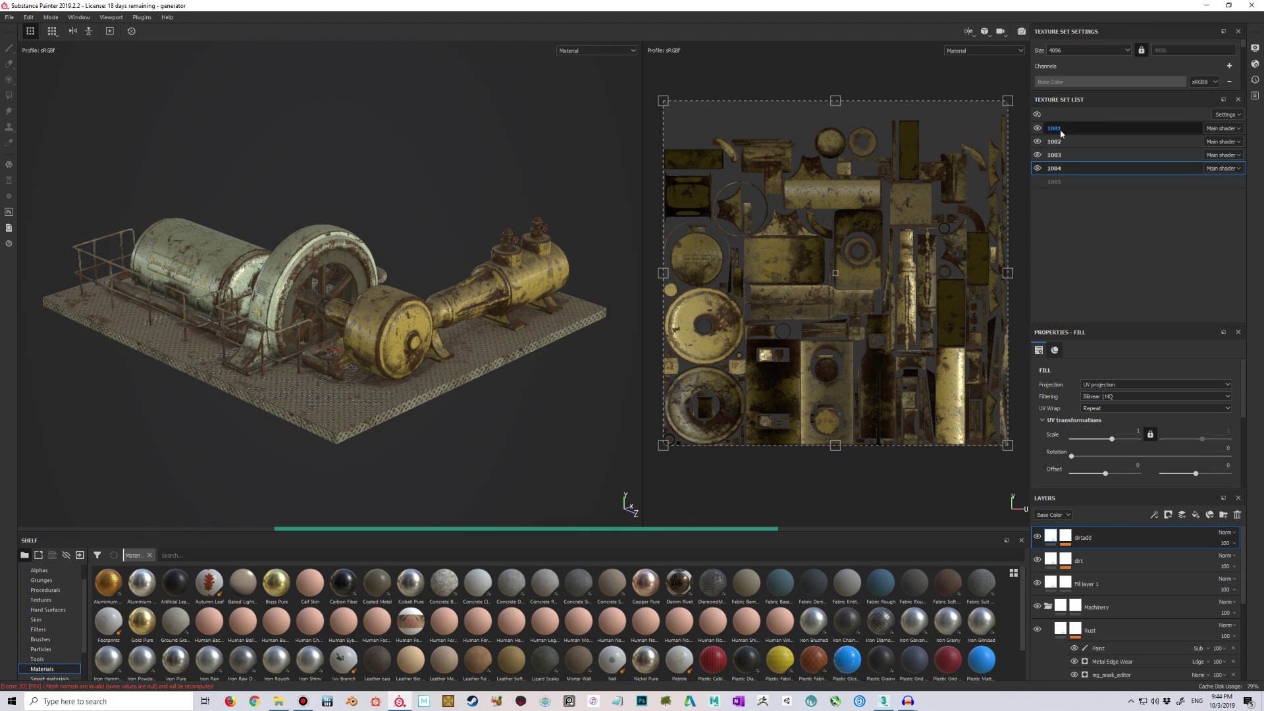
# Step: Inspect the textured generator up close and from several angles, toggling the visibility of texture set 1001 off and on
pyautogui.click(626, 502)
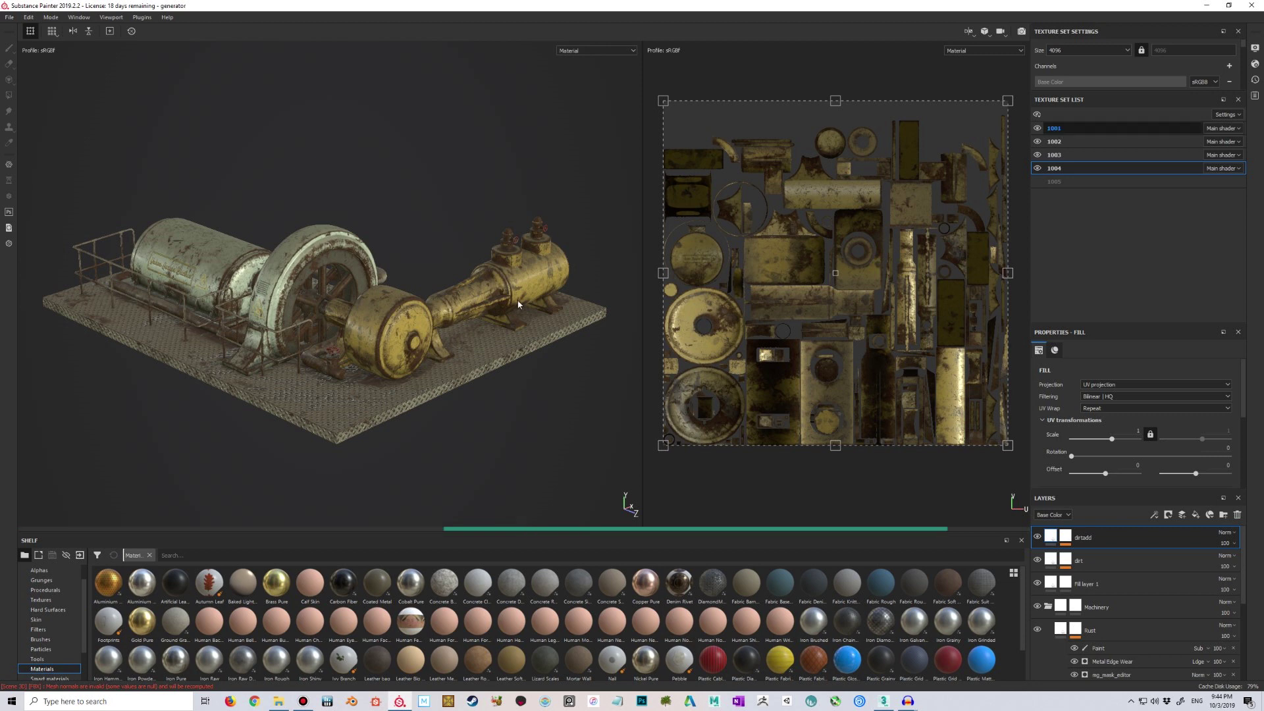
pyautogui.scroll(2, 421, 281)
pyautogui.scroll(2, 421, 281)
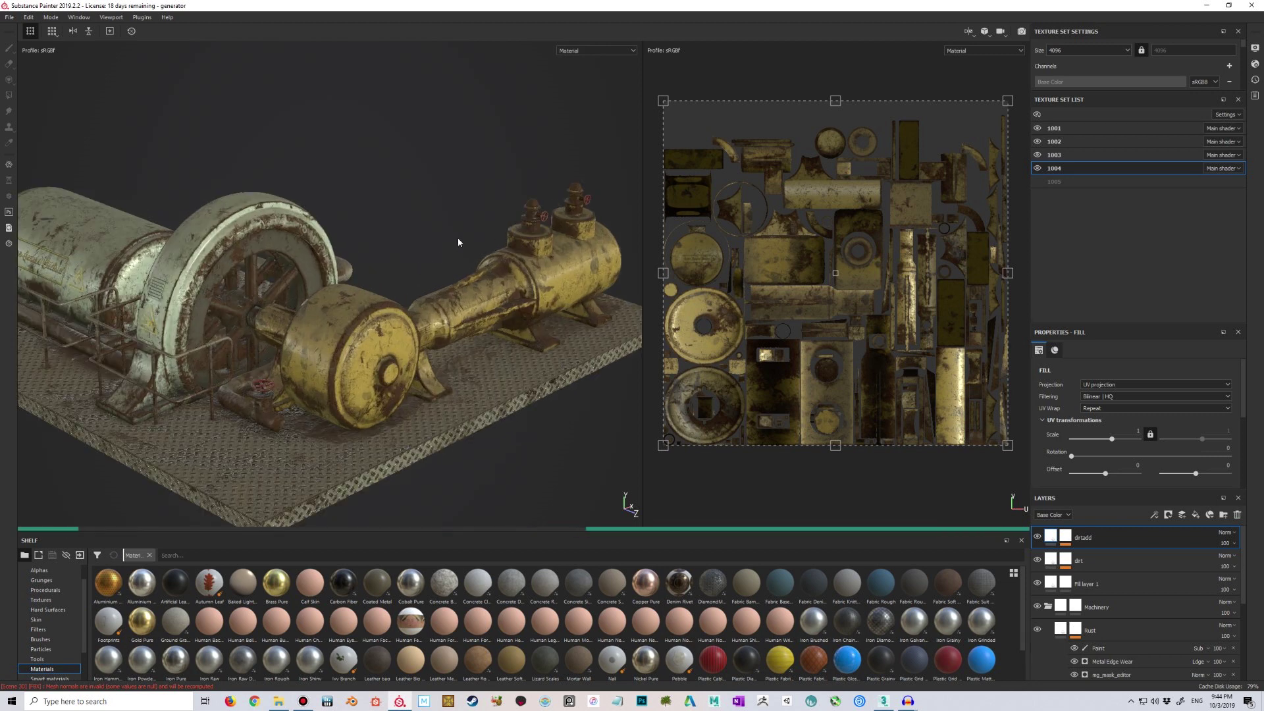
pyautogui.scroll(2, 457, 237)
pyautogui.scroll(1, 384, 220)
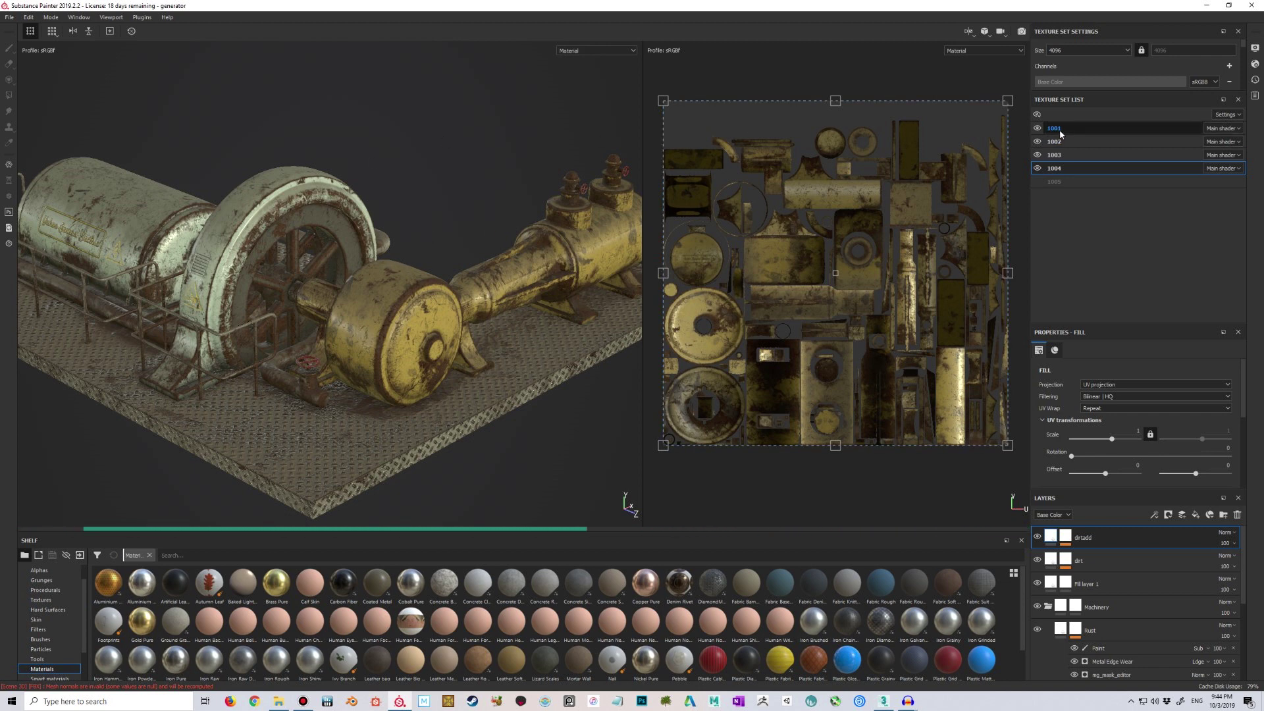
pyautogui.click(1038, 129)
pyautogui.click(1037, 129)
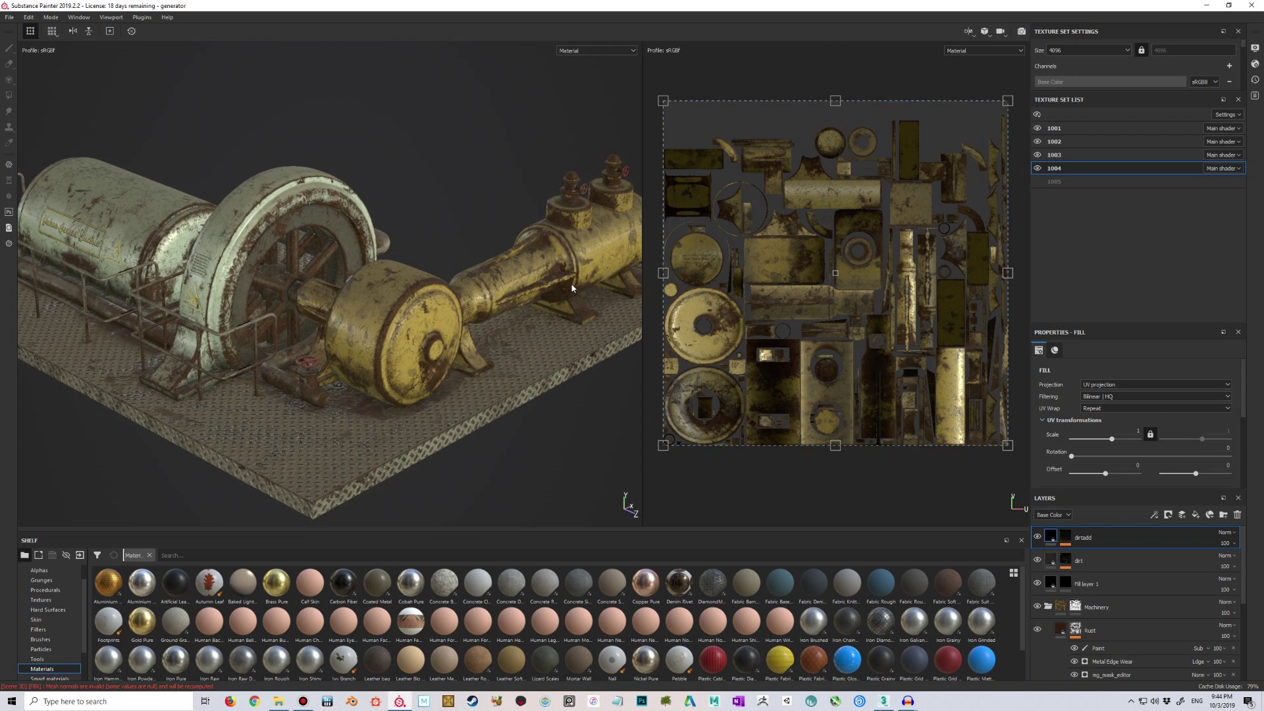
pyautogui.keyDown('alt'); pyautogui.moveTo(572, 285); pyautogui.dragTo(454, 298); pyautogui.keyUp('alt')
pyautogui.scroll(-1, 453, 298)
pyautogui.scroll(3, 452, 298)
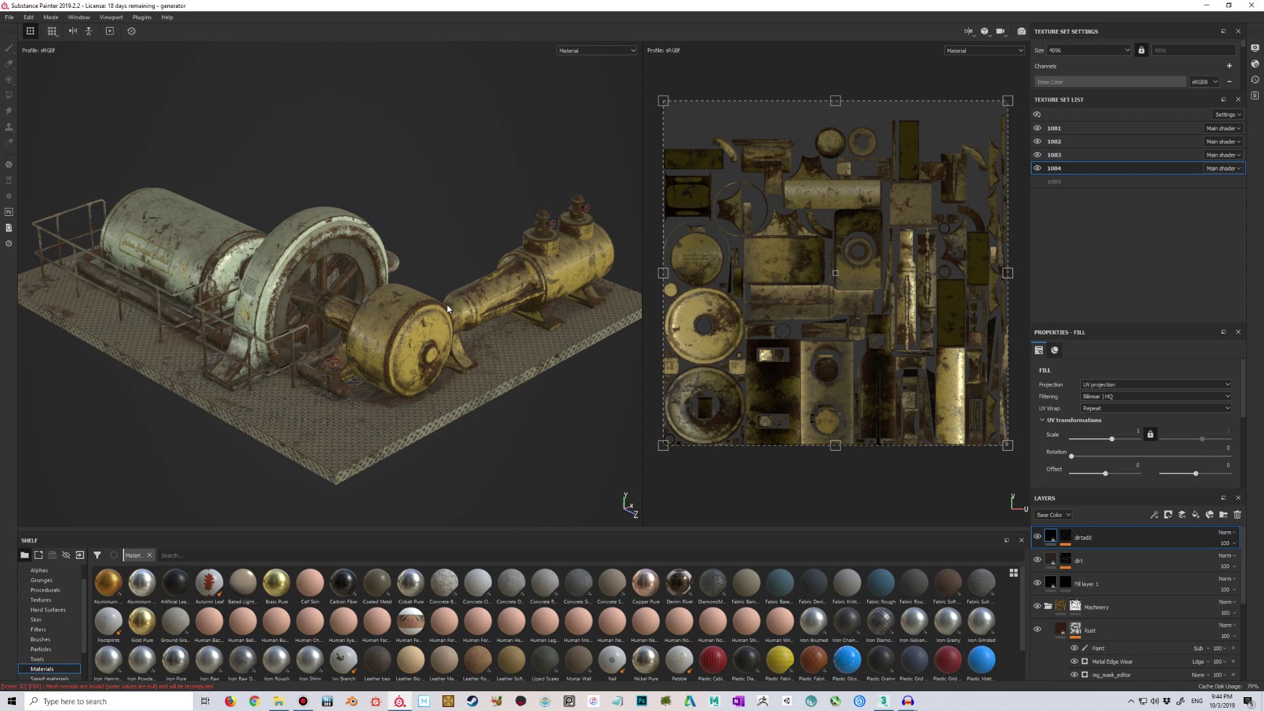
pyautogui.keyDown('alt'); pyautogui.moveTo(448, 308); pyautogui.dragTo(452, 295, button='right'); pyautogui.keyUp('alt')
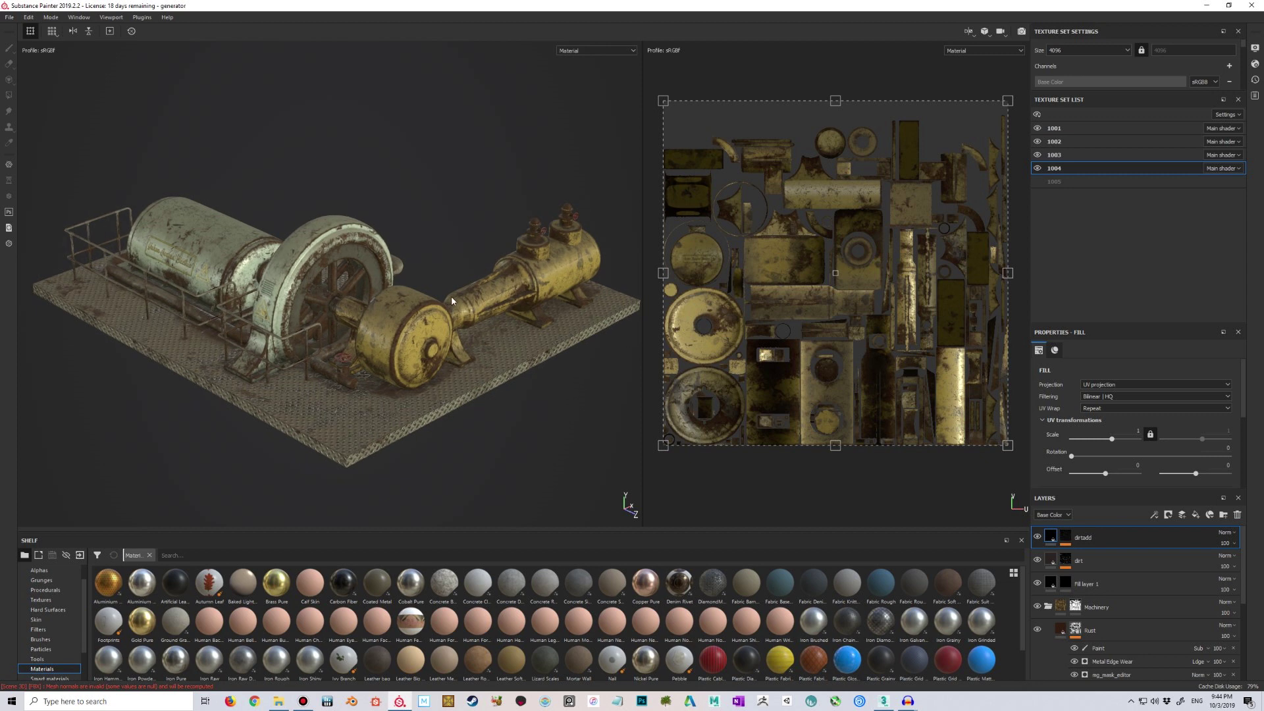
pyautogui.keyDown('alt'); pyautogui.moveTo(452, 295); pyautogui.dragTo(443, 298, button='middle'); pyautogui.keyUp('alt')
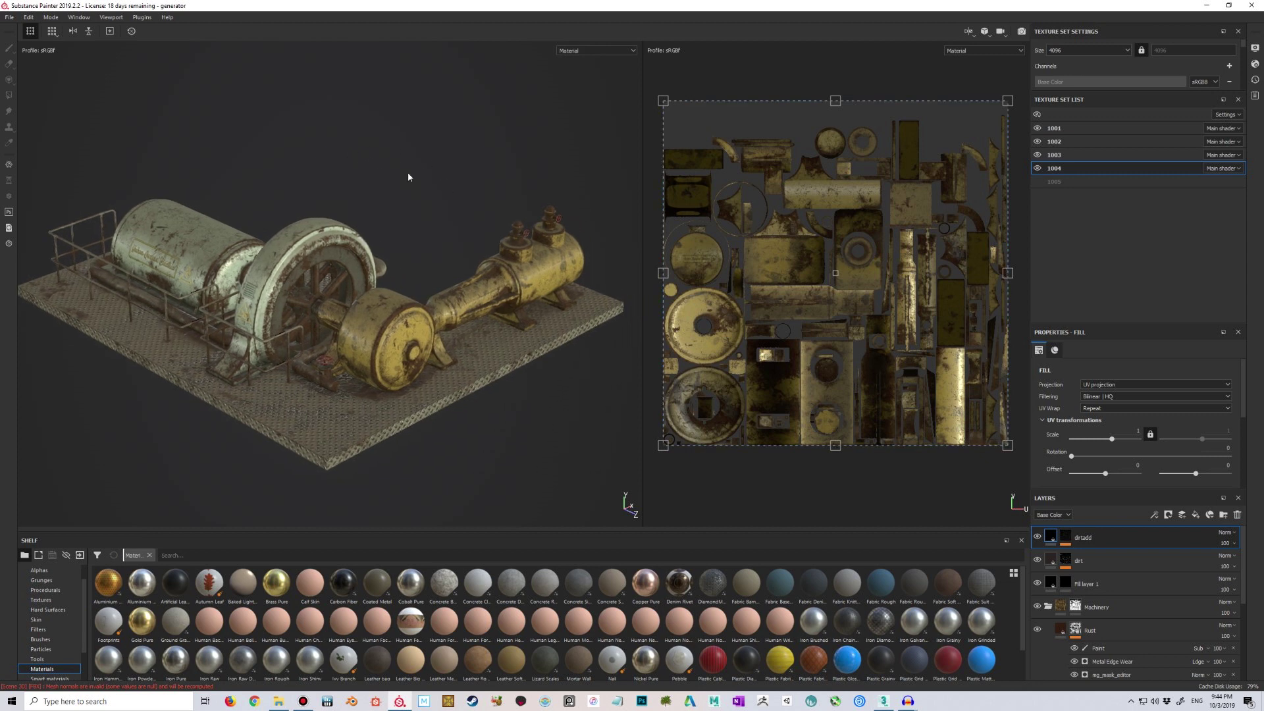
pyautogui.keyDown('alt'); pyautogui.moveTo(408, 177); pyautogui.dragTo(469, 183); pyautogui.keyUp('alt')
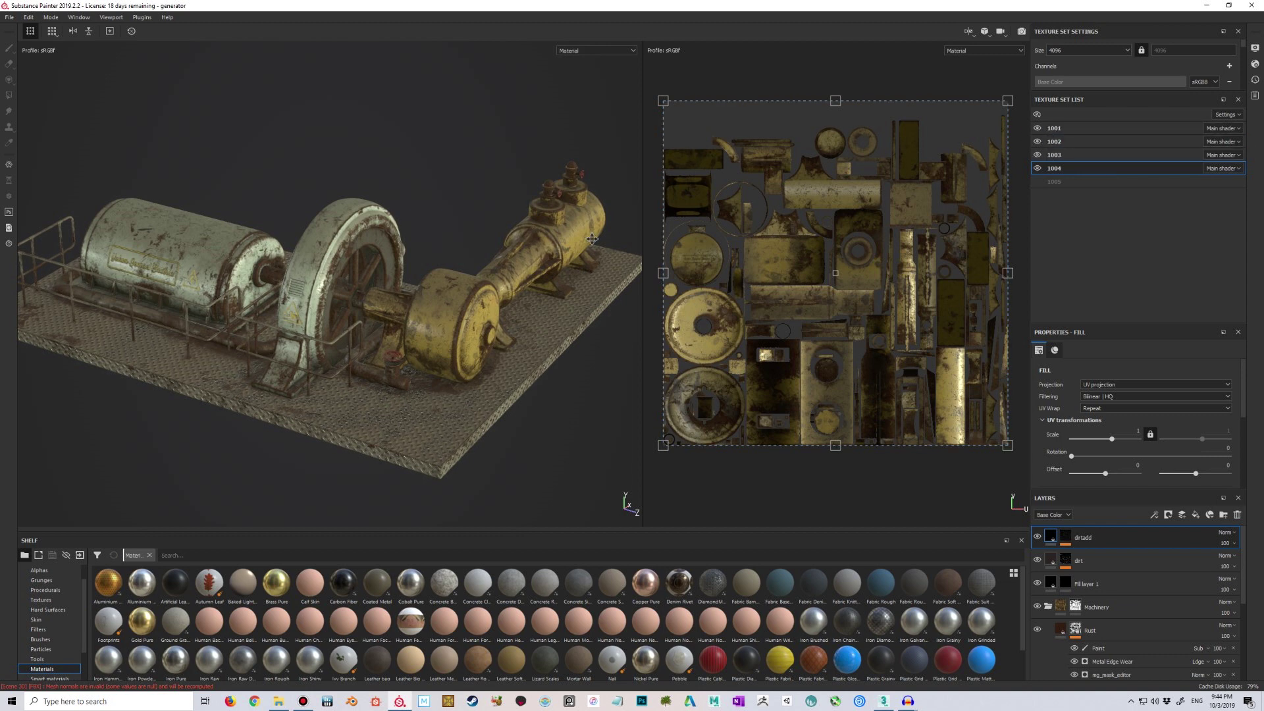
pyautogui.keyDown('alt'); pyautogui.moveTo(591, 239); pyautogui.dragTo(467, 218); pyautogui.keyUp('alt')
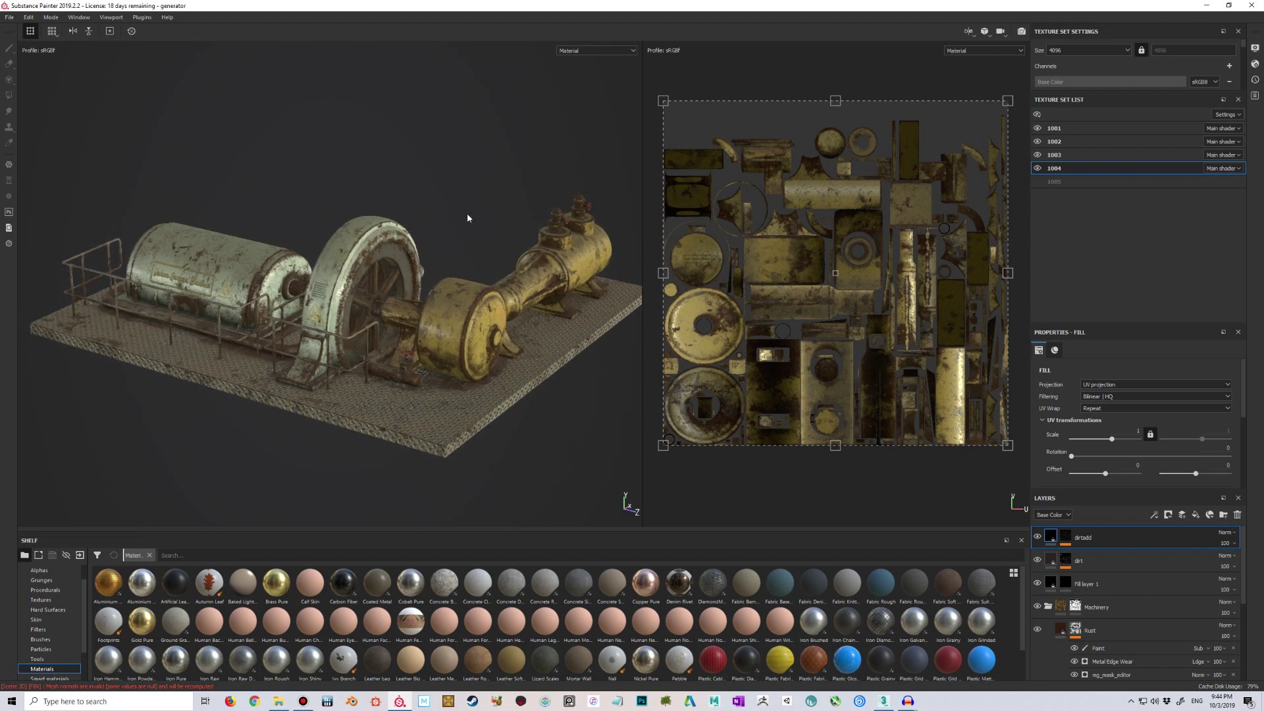
# Step: Open the texture export settings and look through the available export configurations, keeping the custom Vray UDIM one
pyautogui.click(9, 17)
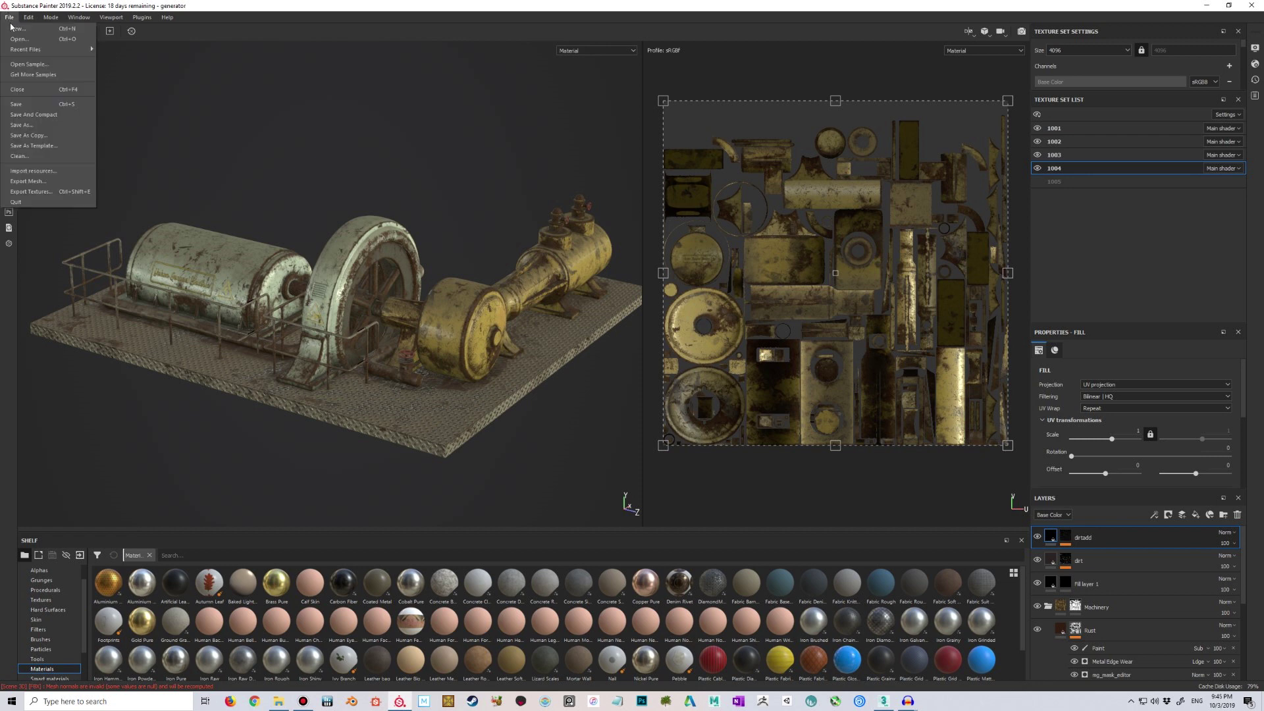
pyautogui.click(30, 191)
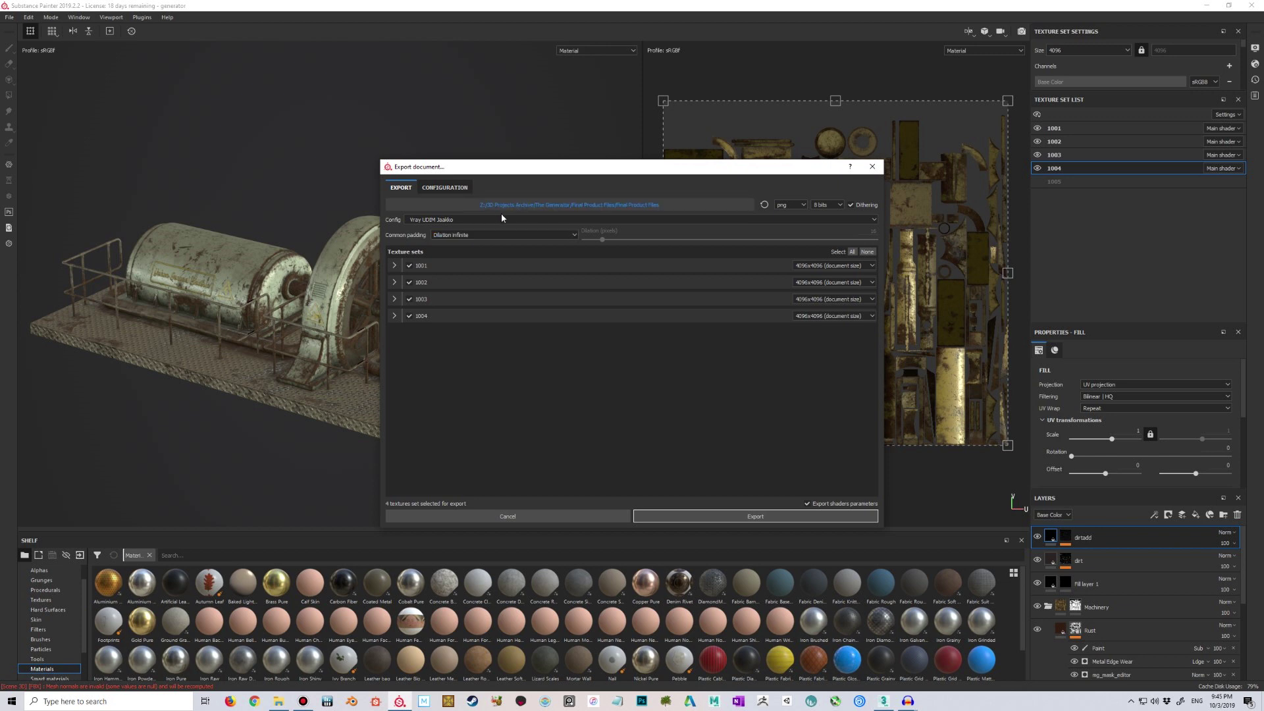
pyautogui.click(463, 219)
pyautogui.click(464, 220)
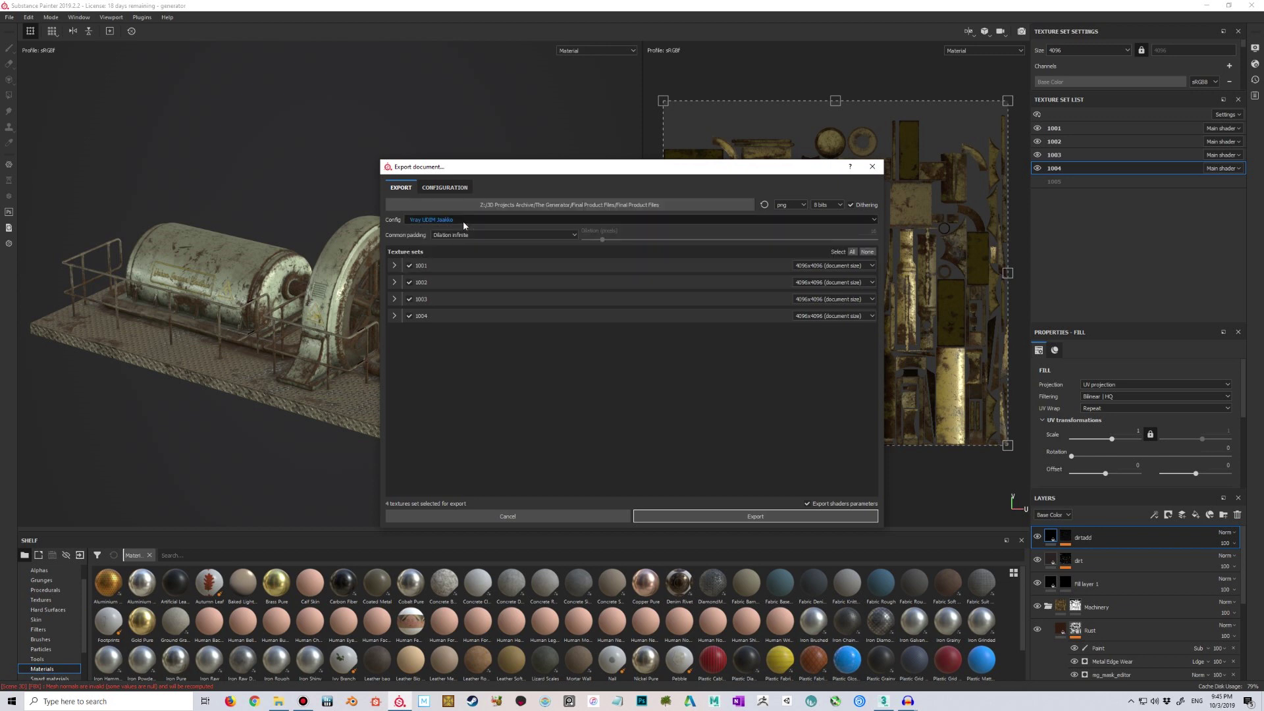
pyautogui.click(457, 220)
pyautogui.scroll(3, 441, 234)
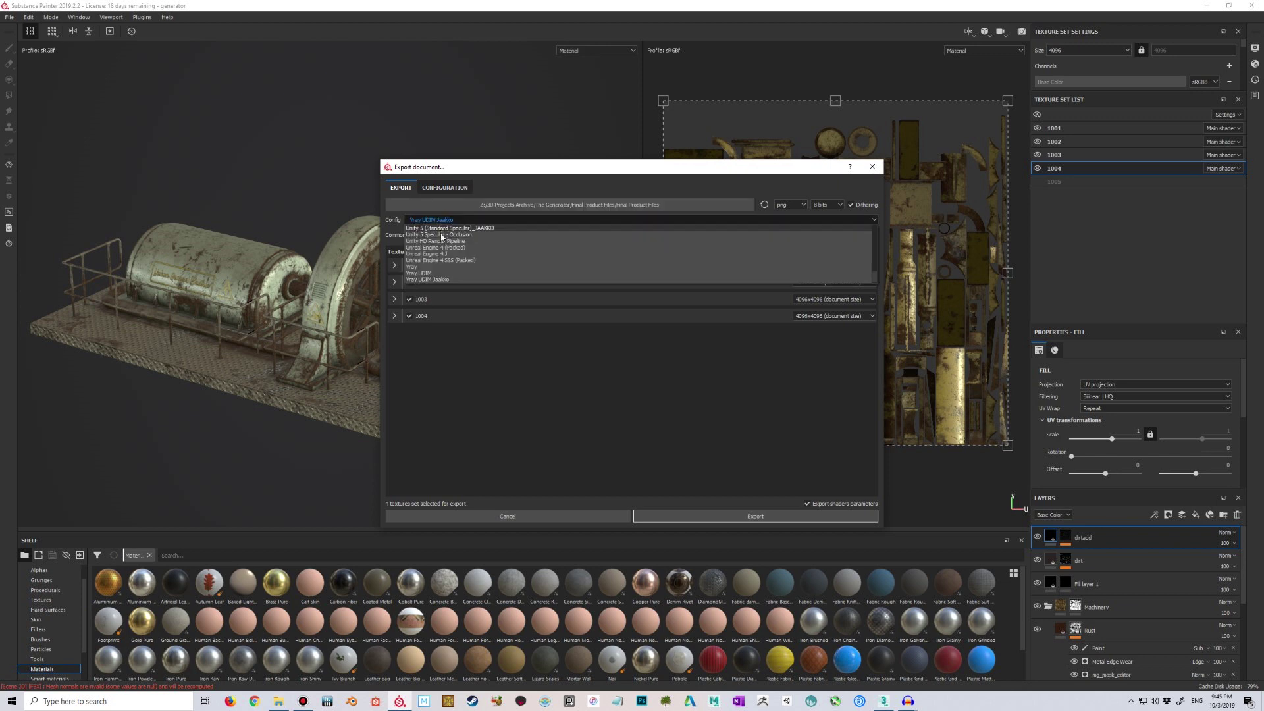
pyautogui.scroll(6, 441, 235)
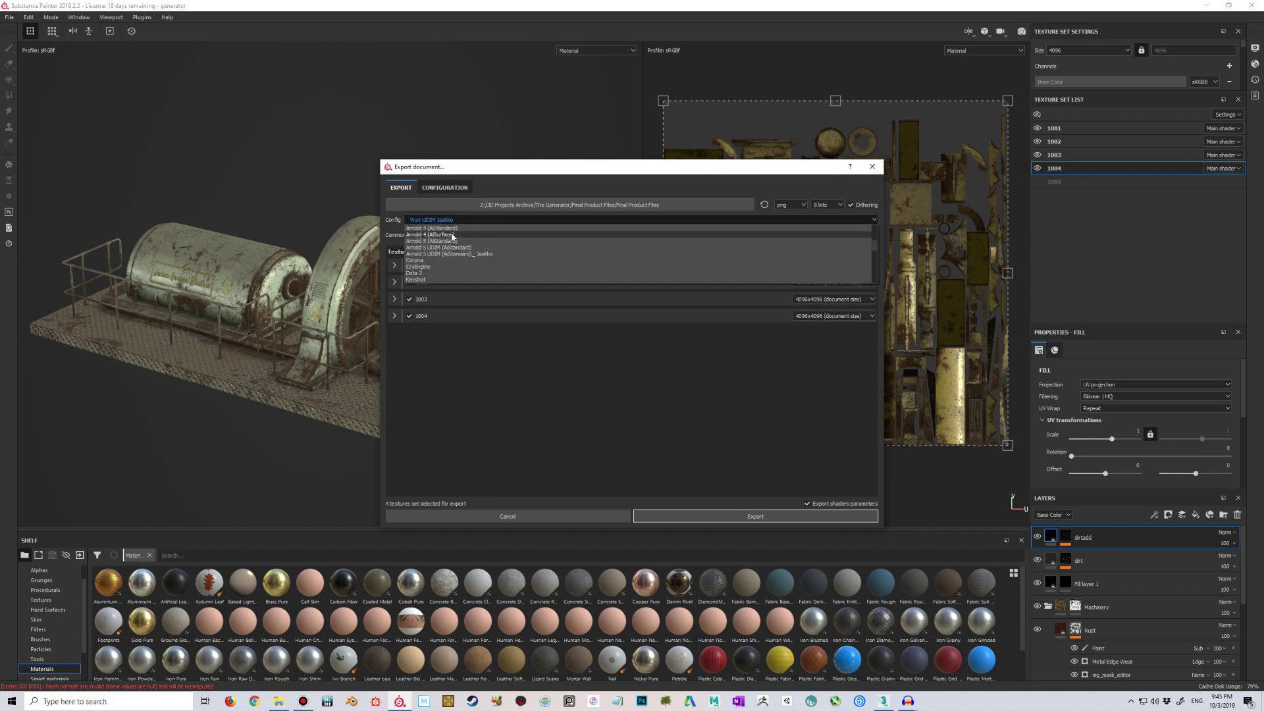
pyautogui.scroll(-3, 455, 234)
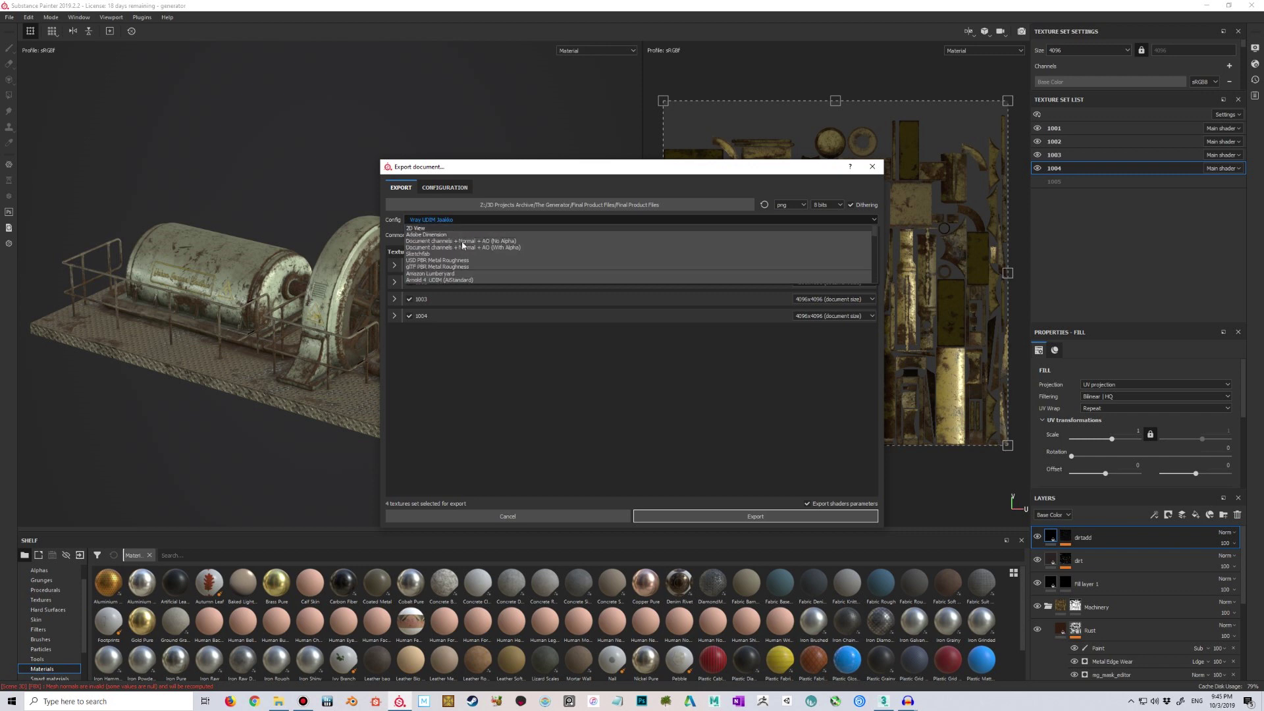
pyautogui.scroll(-6, 468, 247)
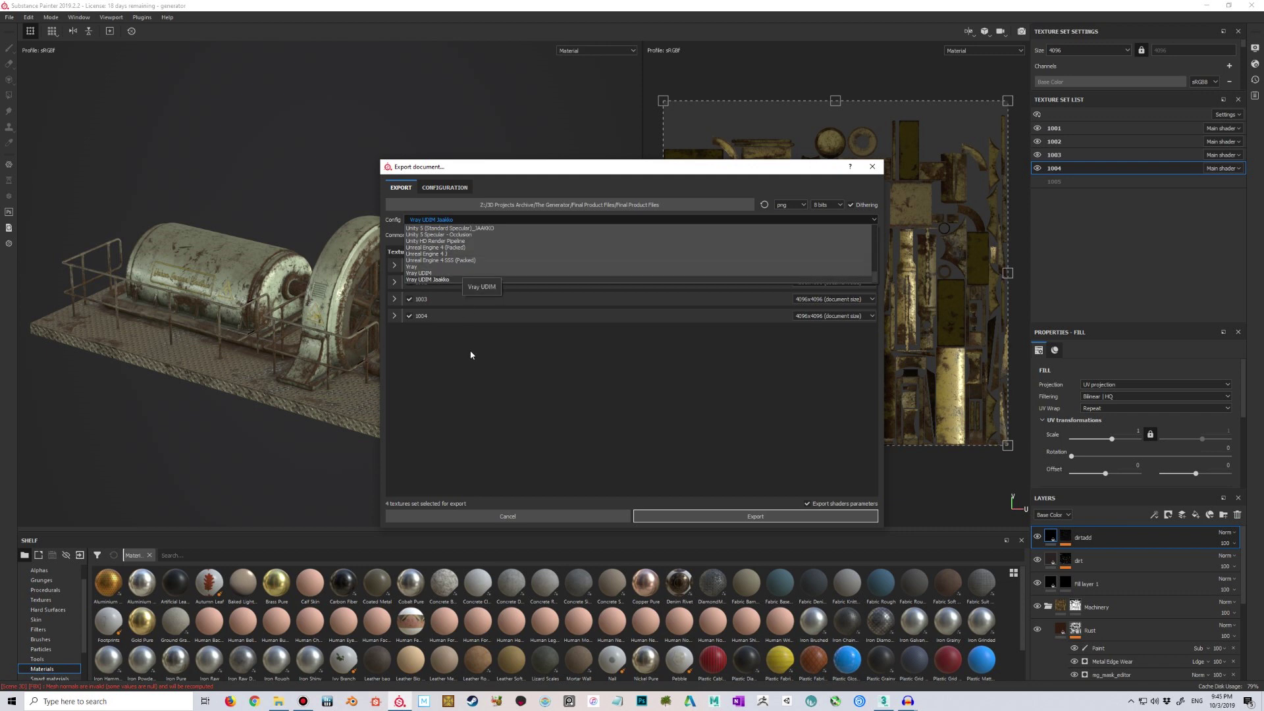
pyautogui.click(451, 279)
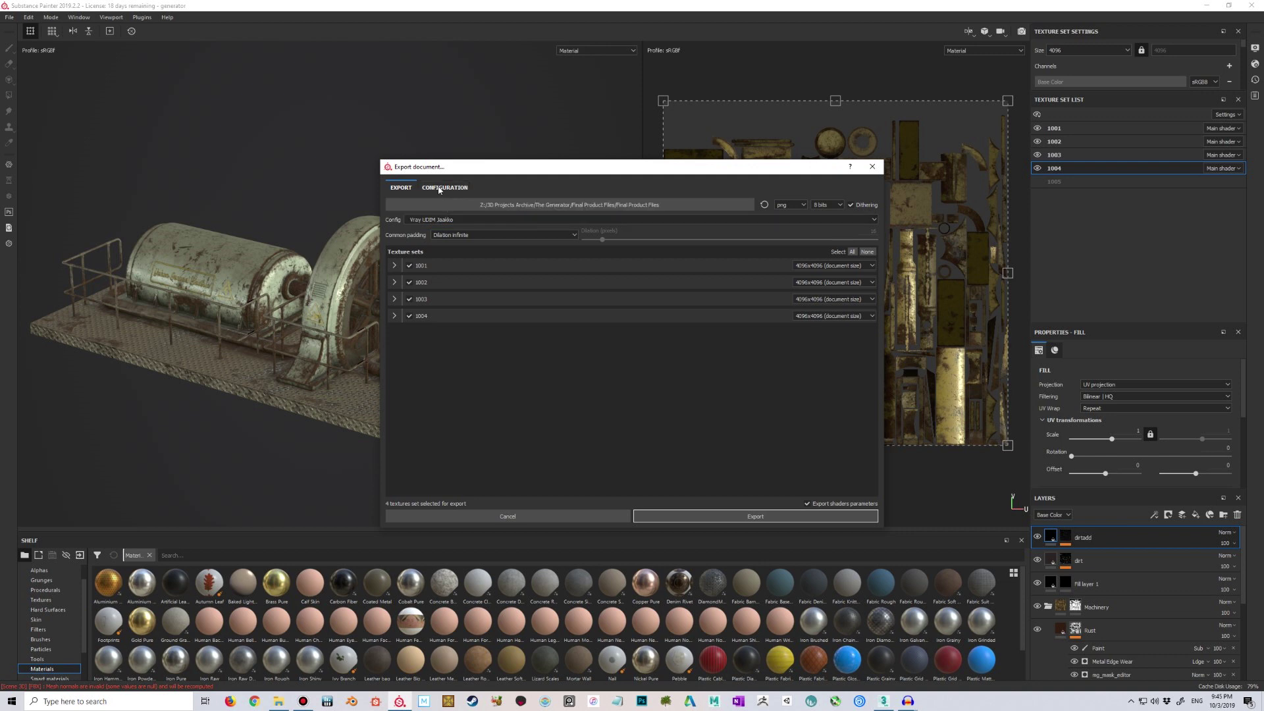
# Step: Duplicate the Vray UDIM export preset and rename the copy as Vray UDIM demo
pyautogui.click(439, 188)
pyautogui.click(429, 348)
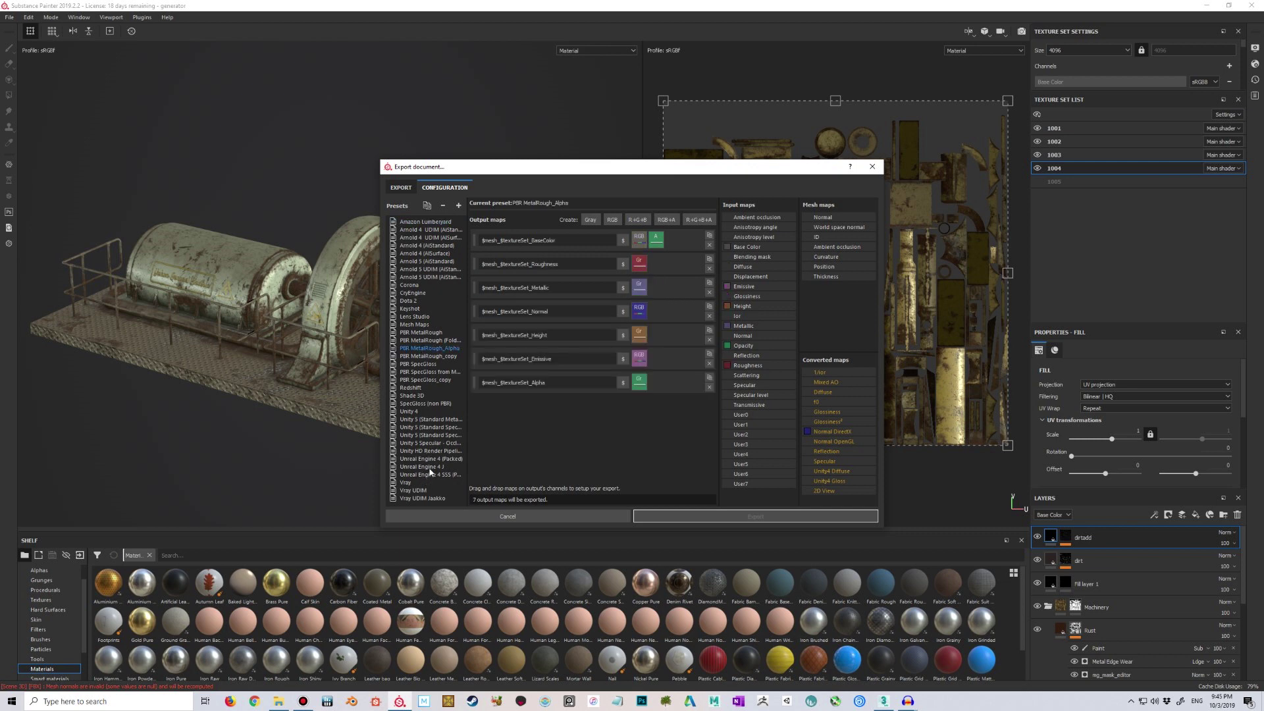
pyautogui.click(415, 490)
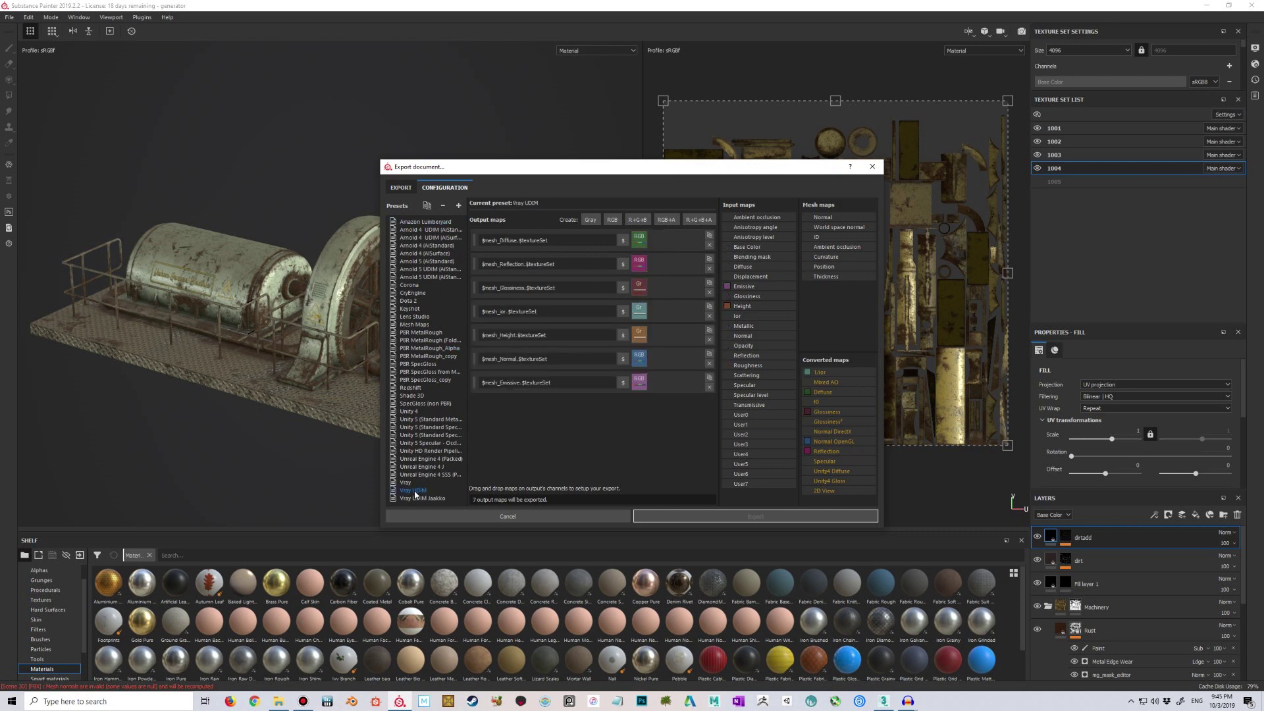
pyautogui.rightClick(422, 492)
pyautogui.click(431, 494)
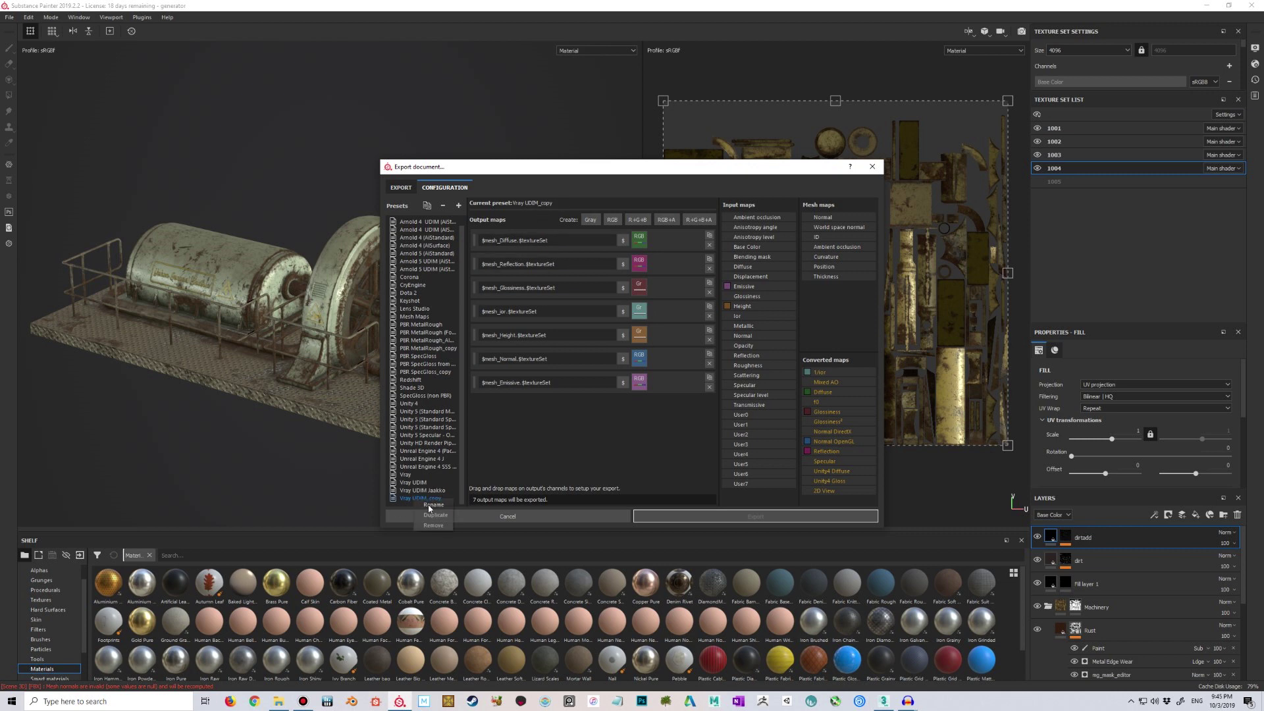
pyautogui.doubleClick(440, 499)
pyautogui.moveTo(449, 498); pyautogui.dragTo(430, 498)
pyautogui.write('demo')
pyautogui.press('Return')
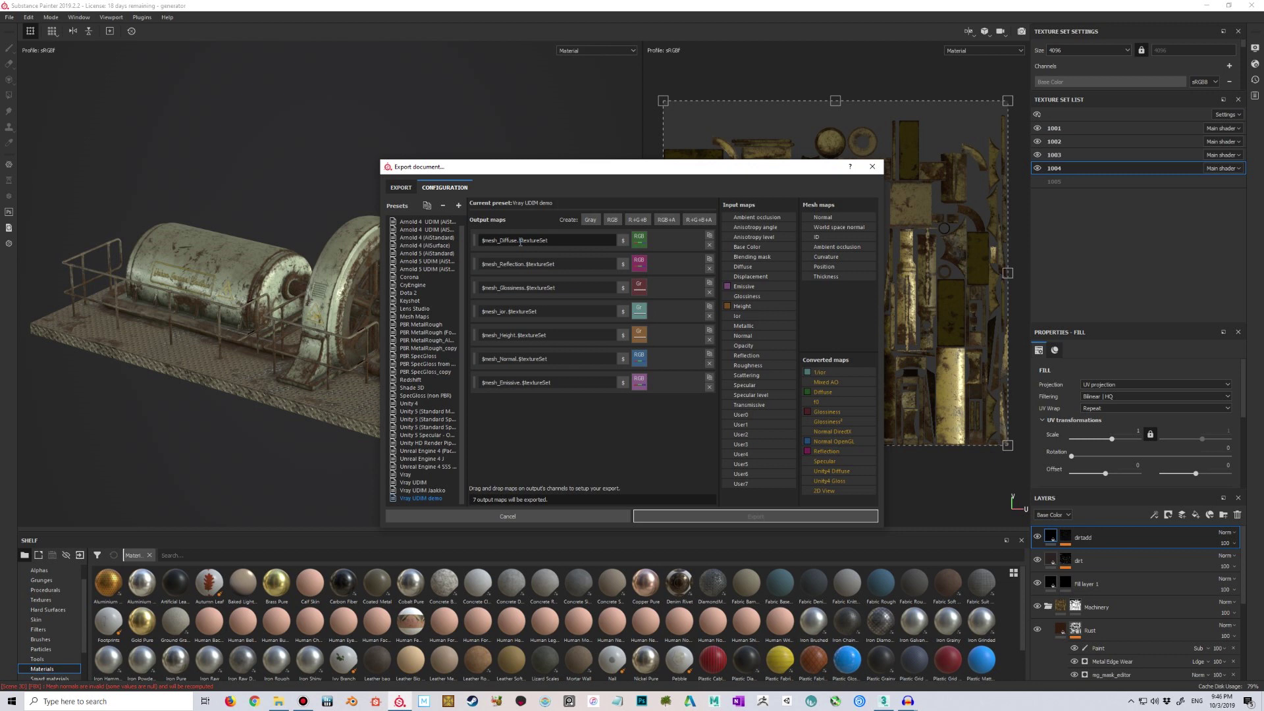
# Step: Replace the dot before $textureSet with a hyphen in the Diffuse, Reflection, Glossiness and ior output map names
pyautogui.press('BackSpace')
pyautogui.write('-')
pyautogui.click(525, 264)
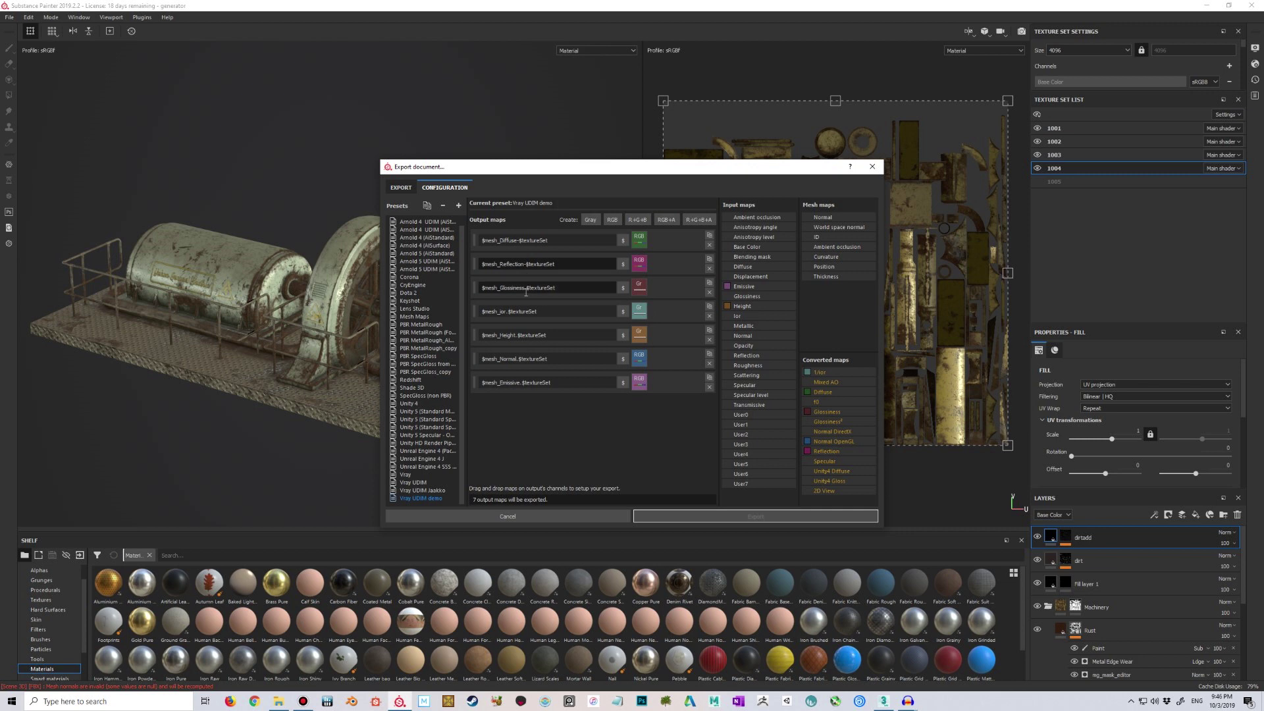
pyautogui.click(527, 287)
pyautogui.click(509, 314)
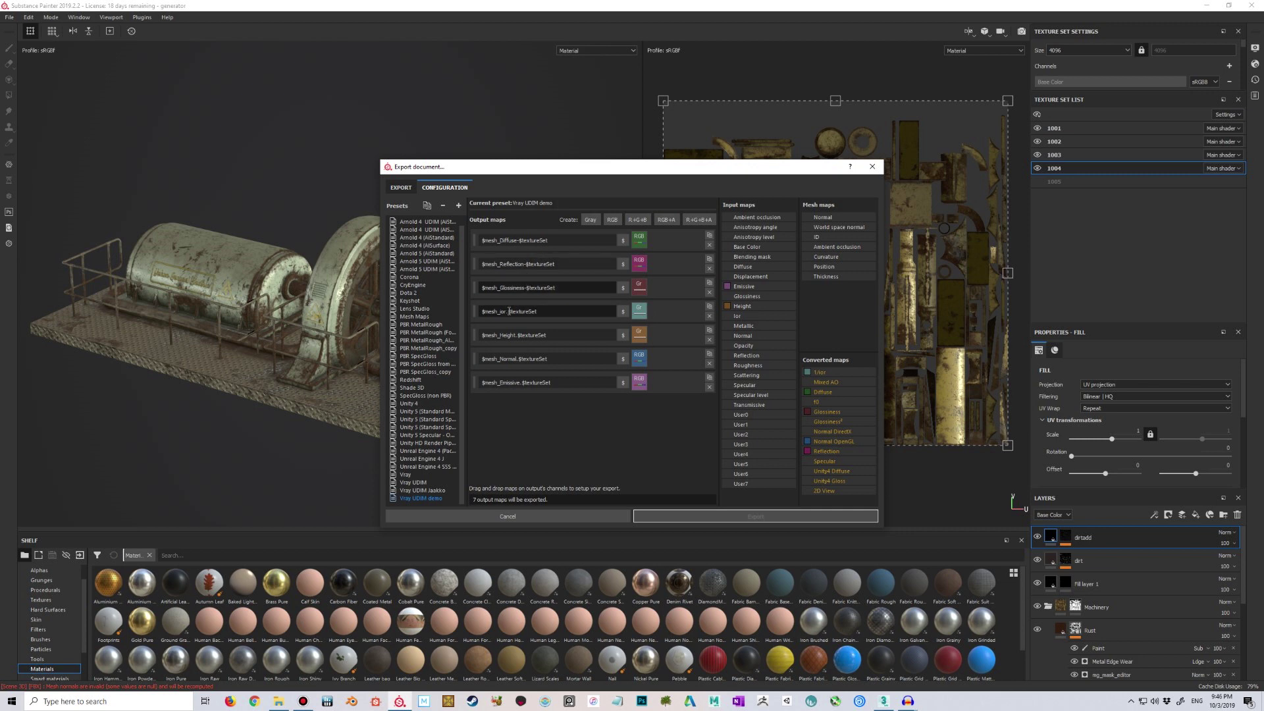
pyautogui.press('BackSpace')
pyautogui.write('-')
# Step: Replace the dot before $textureSet with a hyphen in the Height, Normal and Emissive output map names
pyautogui.click(522, 334)
pyautogui.click(518, 335)
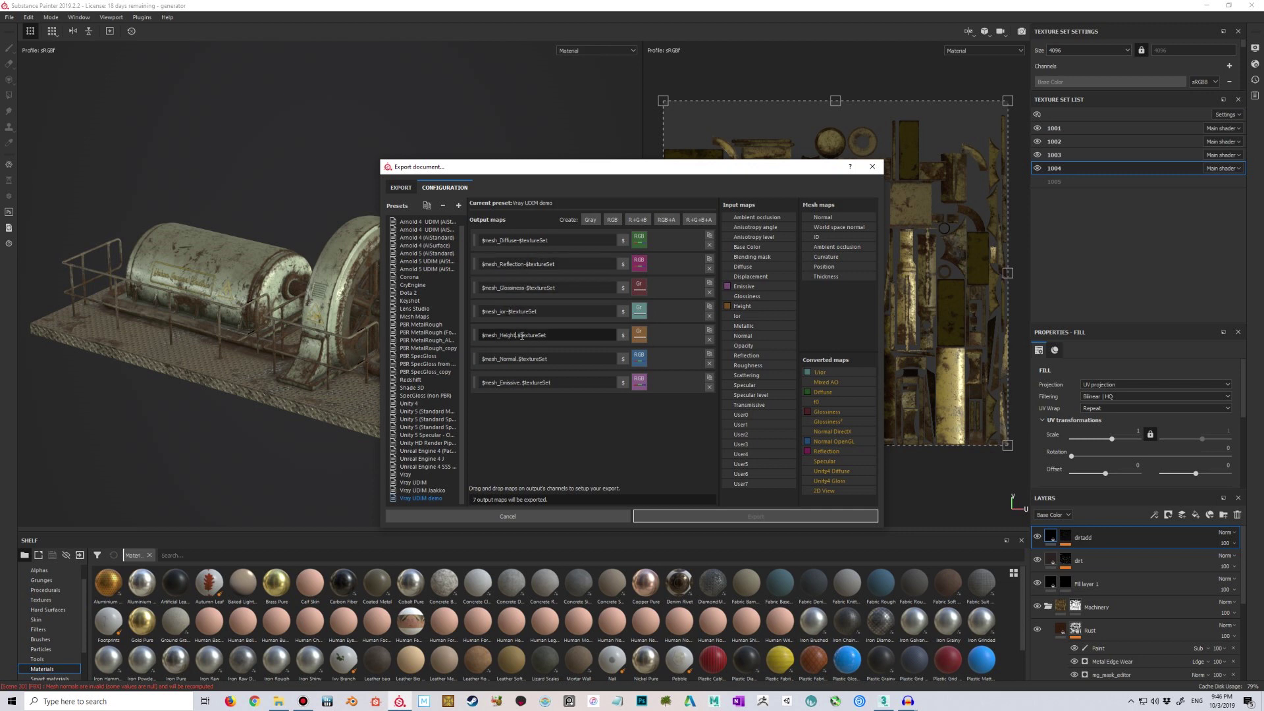
pyautogui.press('BackSpace')
pyautogui.write('-')
pyautogui.click(520, 359)
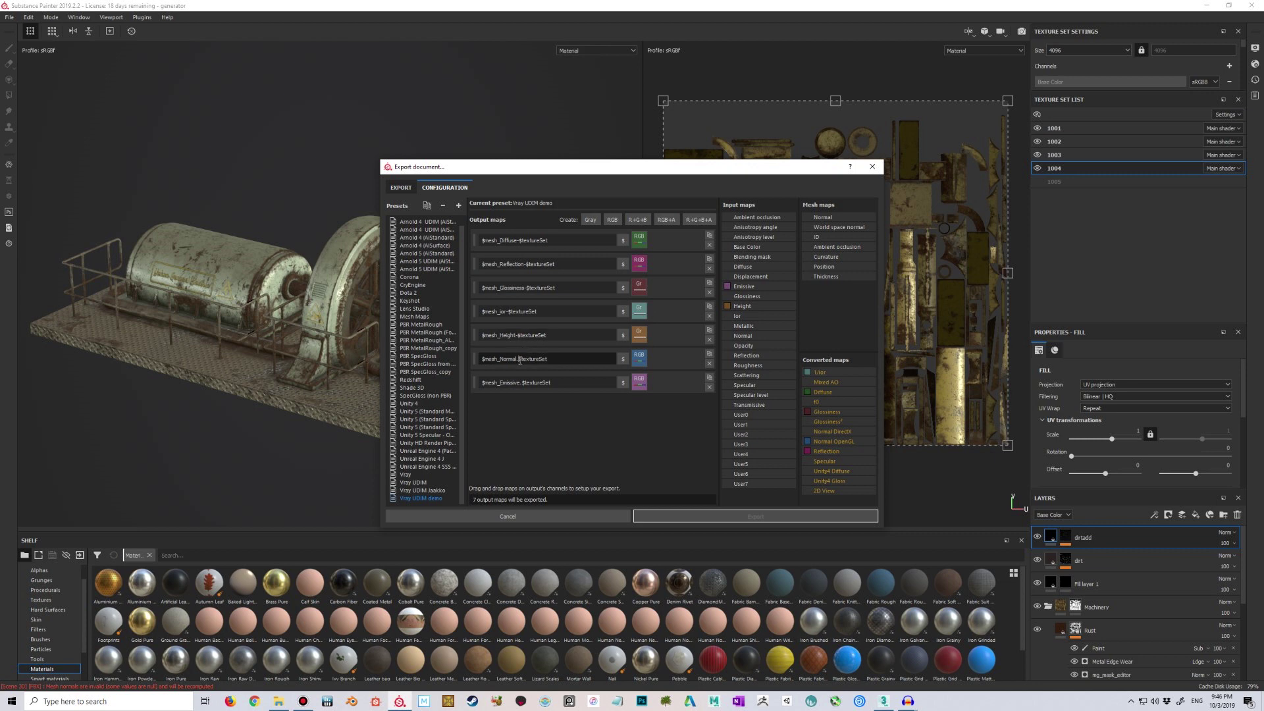
pyautogui.press('BackSpace')
pyautogui.write('-')
pyautogui.click(525, 382)
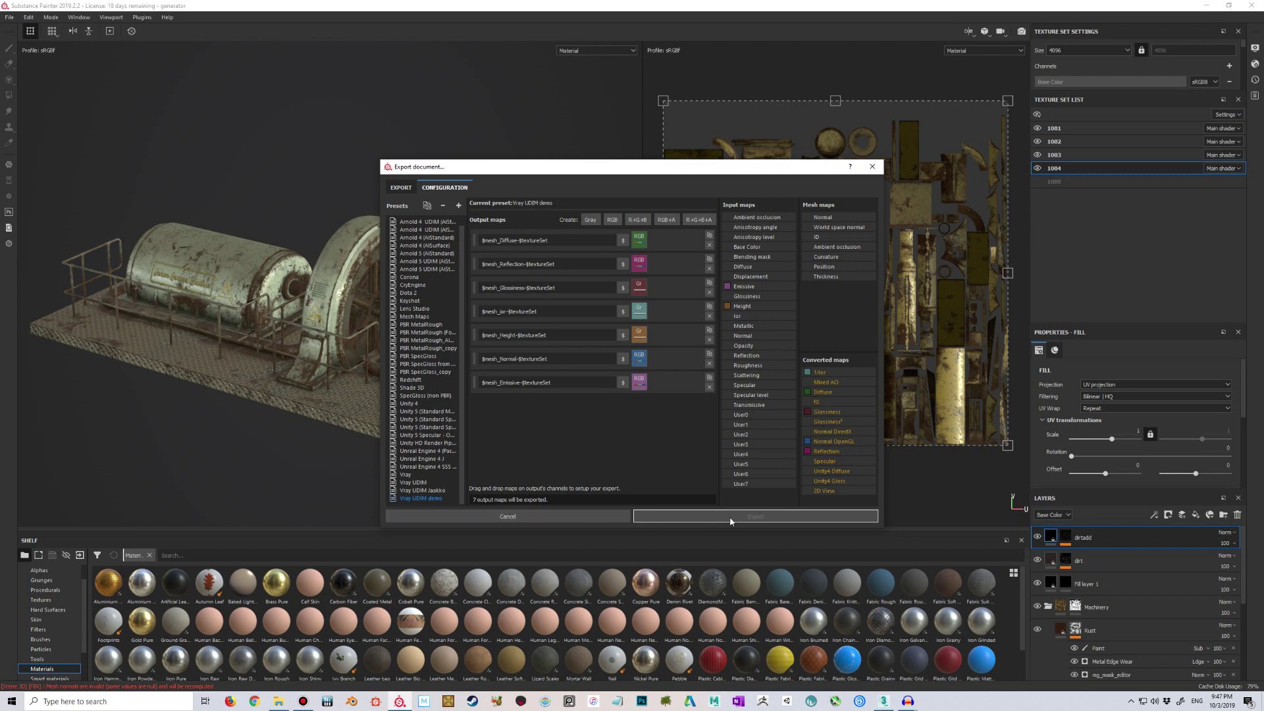
# Step: Return to the export settings and choose Vray UDIM demo as the export configuration
pyautogui.click(401, 187)
pyautogui.click(511, 220)
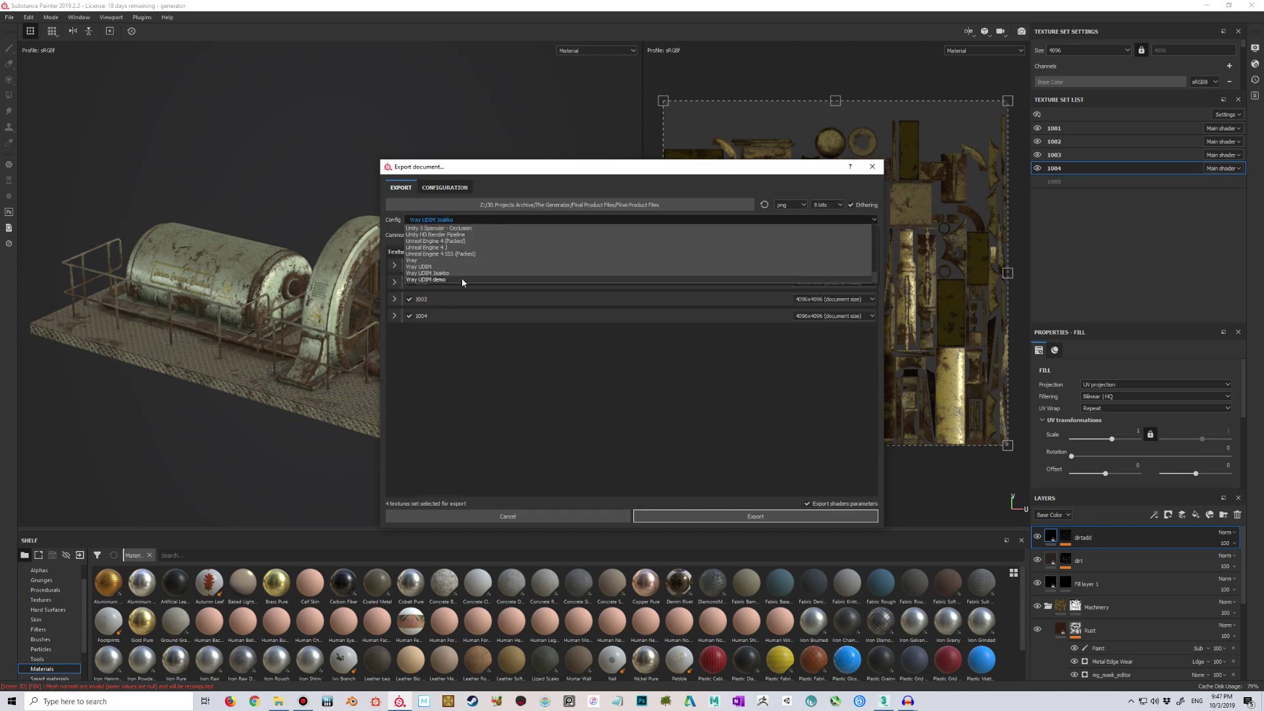
pyautogui.click(462, 281)
# Step: Examine the output file names listed under texture sets 1001 and 1002, and collapse both lists
pyautogui.click(393, 266)
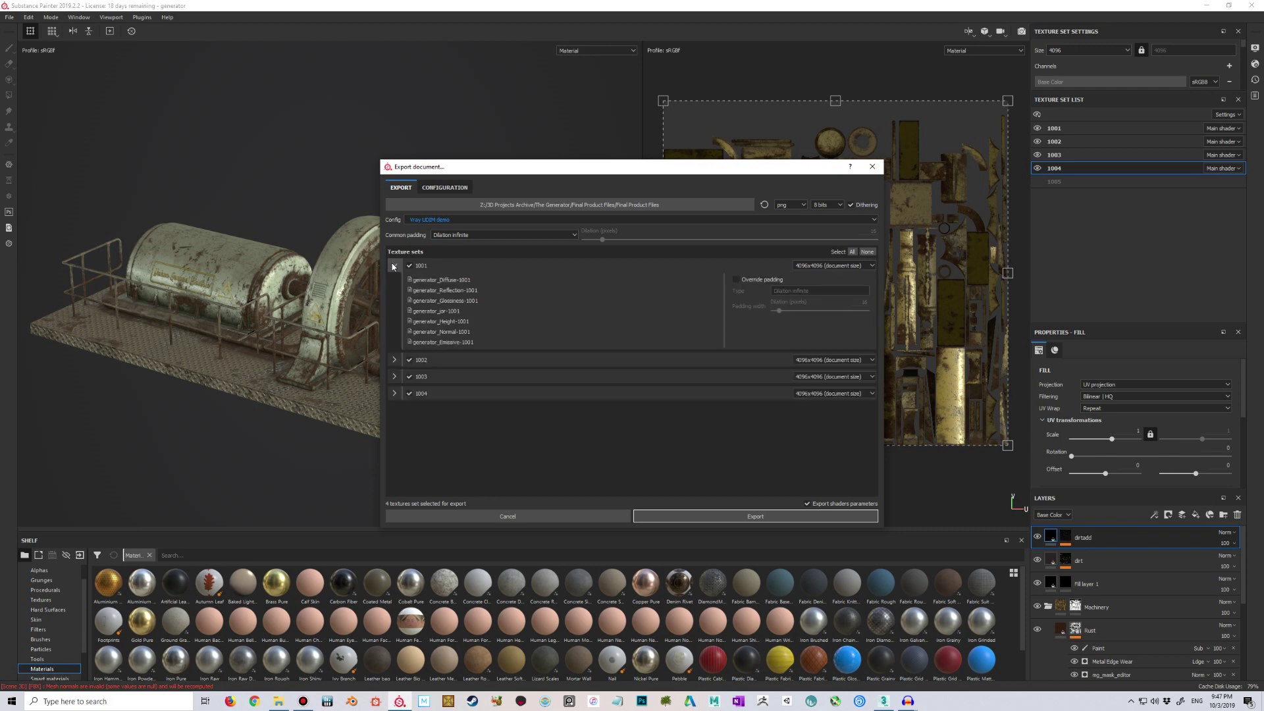
pyautogui.click(393, 266)
pyautogui.click(393, 266)
pyautogui.click(394, 267)
pyautogui.click(395, 266)
pyautogui.click(394, 266)
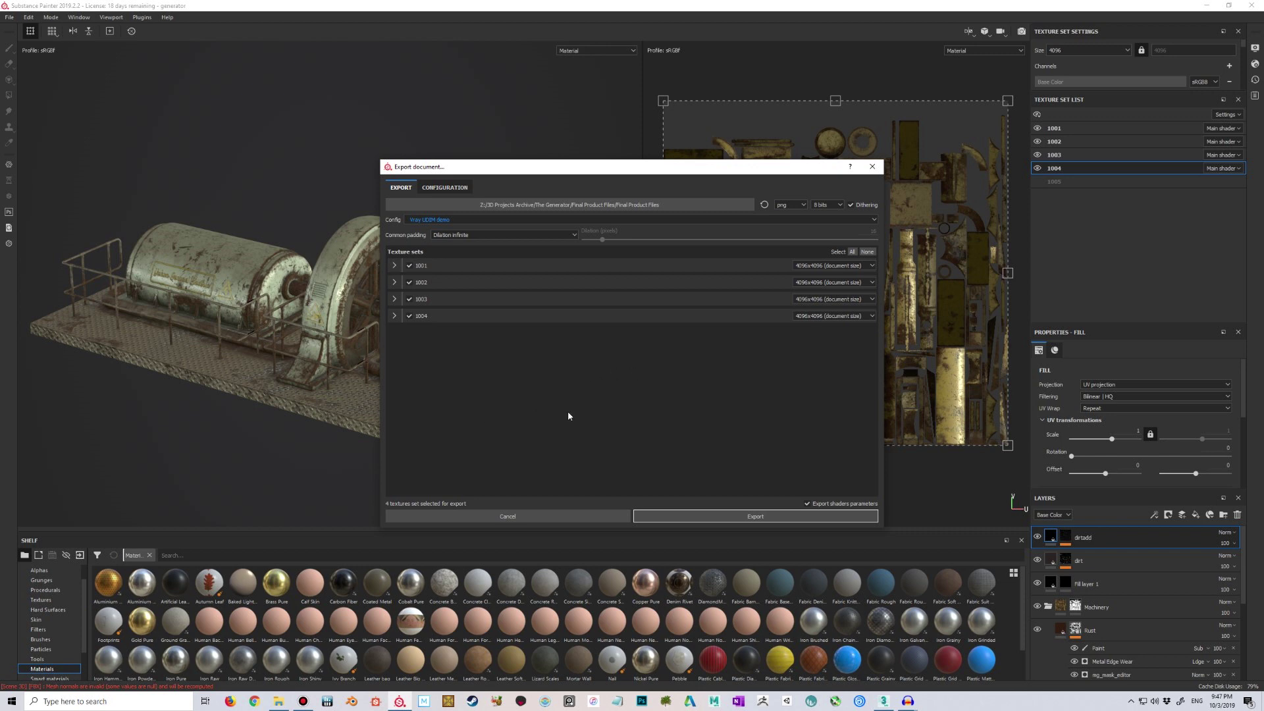
pyautogui.click(394, 266)
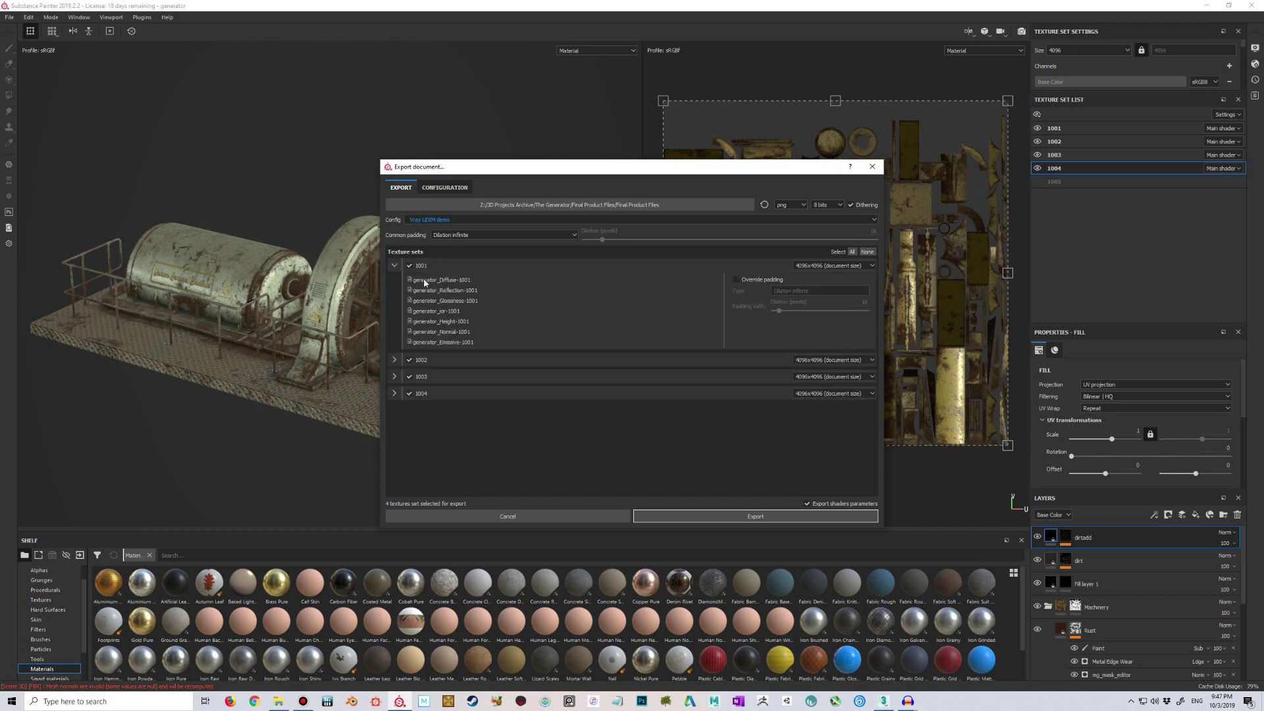
pyautogui.click(395, 360)
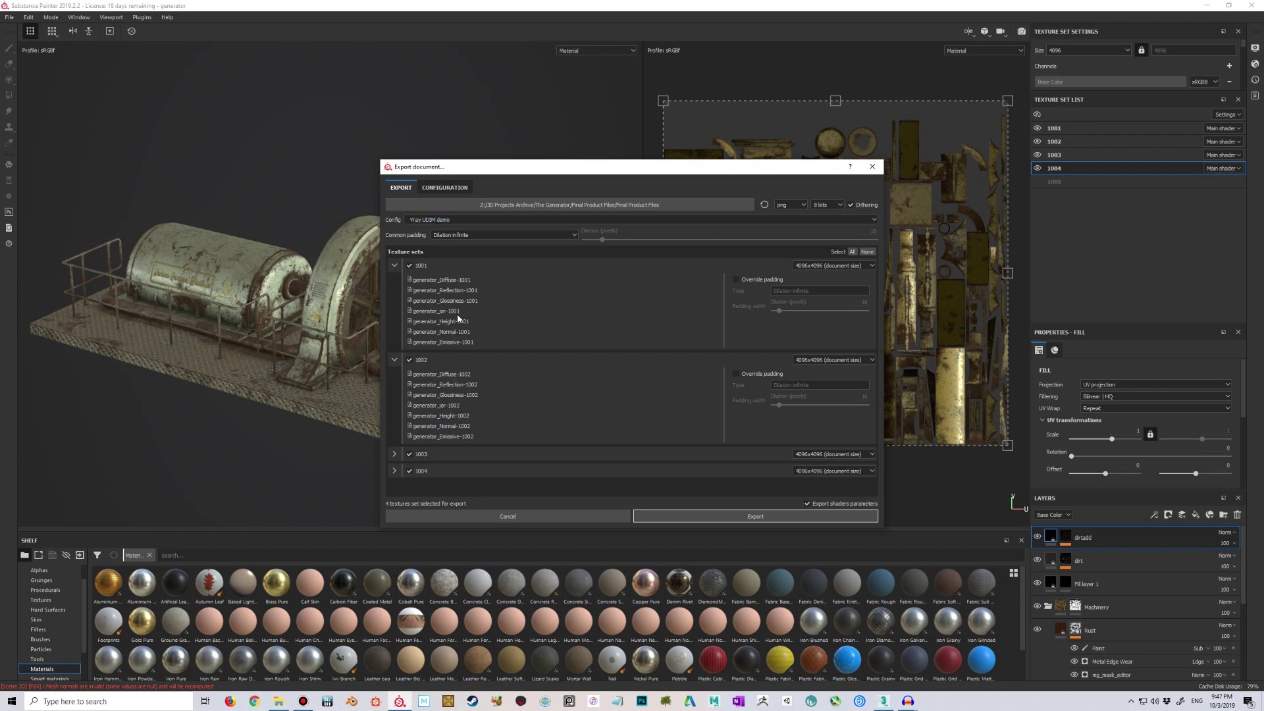
pyautogui.click(395, 266)
pyautogui.click(395, 283)
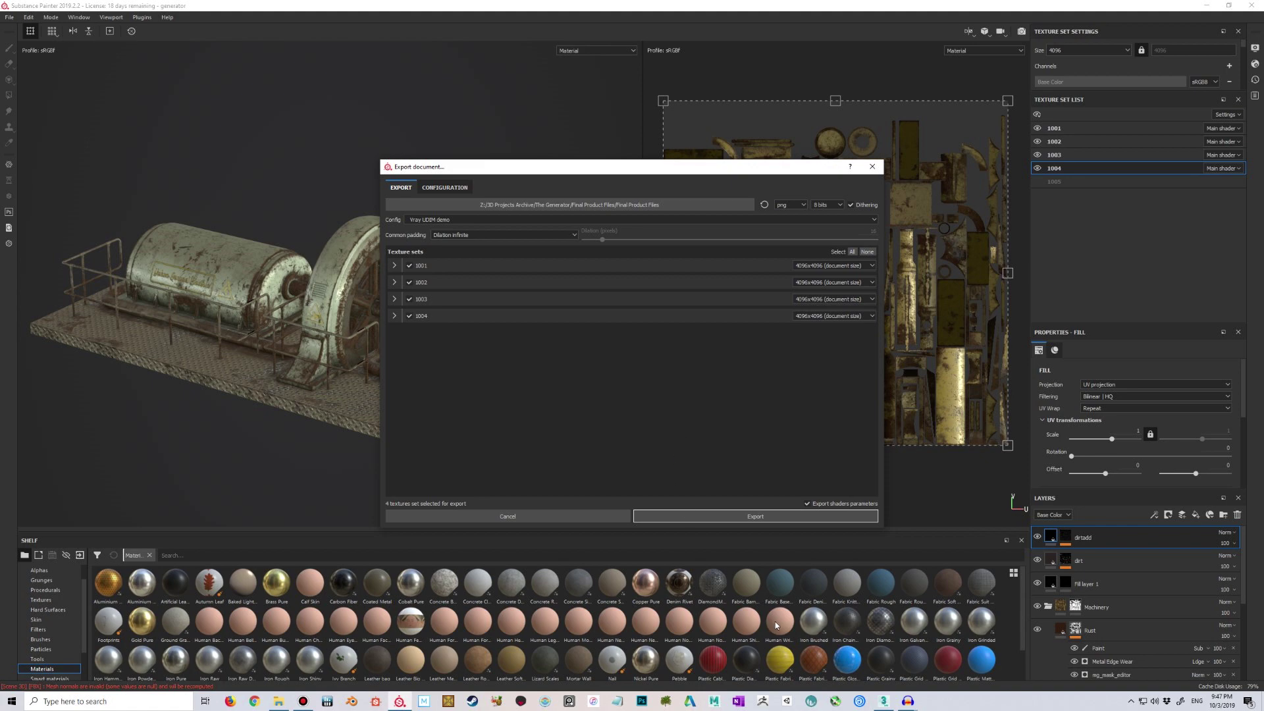
# Step: Switch to 3ds Max and check which renderer is assigned in Render Setup, closing the dialog without changes
pyautogui.click(883, 700)
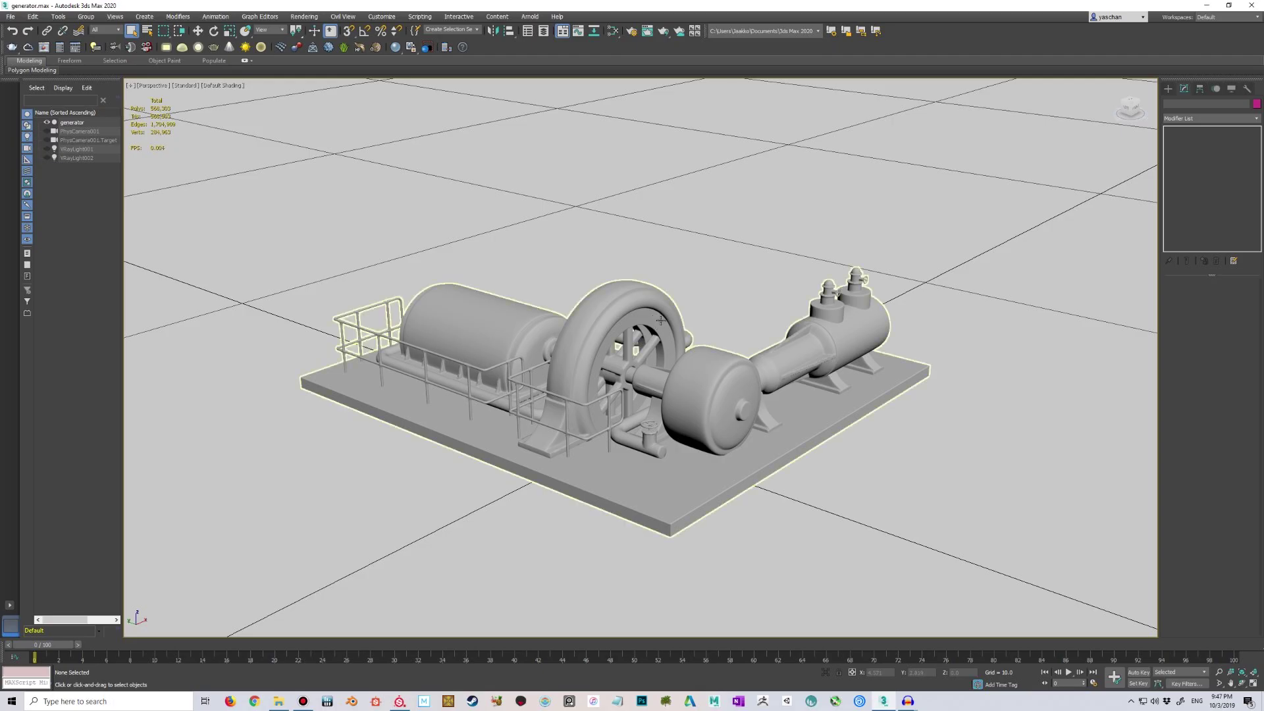
pyautogui.keyDown('alt'); pyautogui.moveTo(650, 319); pyautogui.dragTo(639, 278, button='middle'); pyautogui.keyUp('alt')
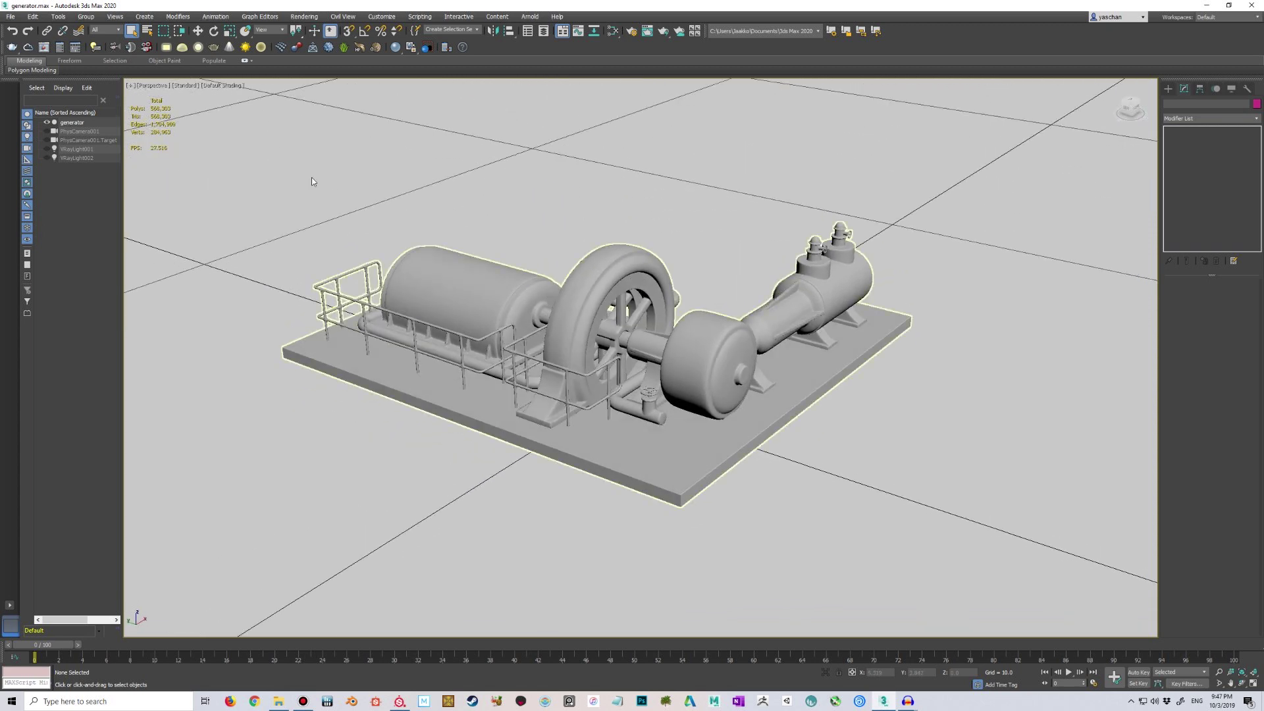
pyautogui.click(304, 16)
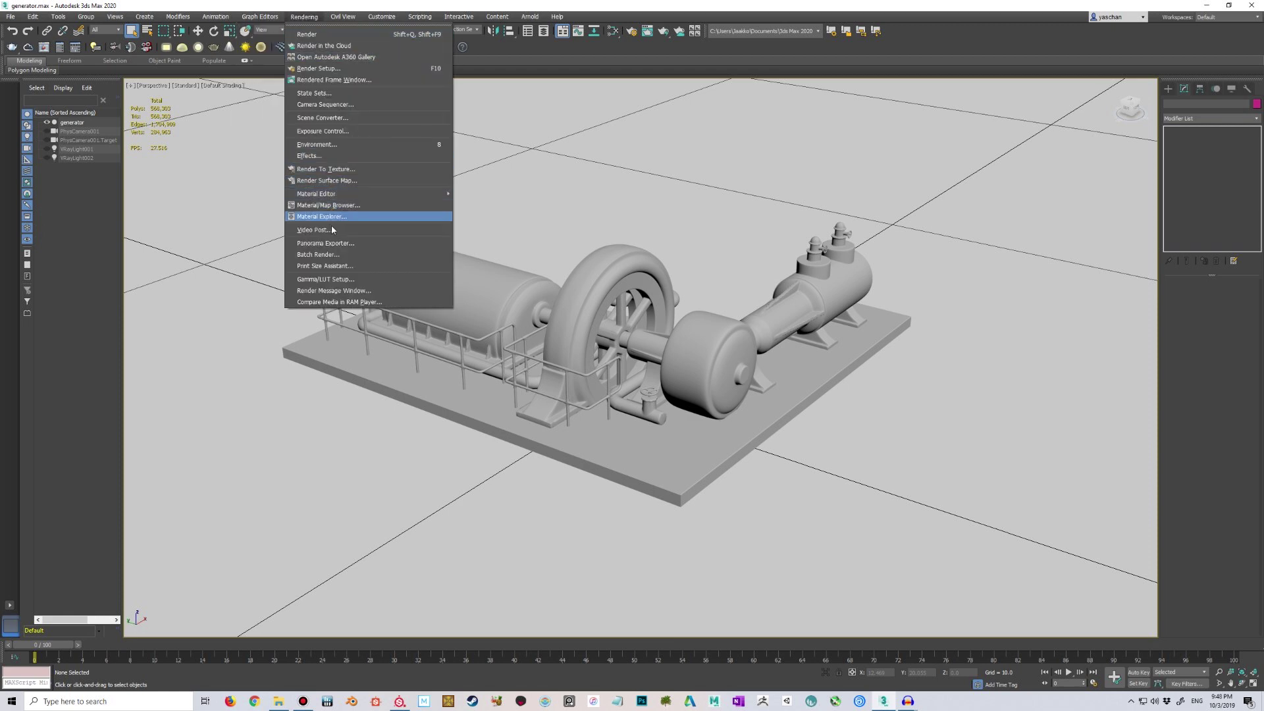
pyautogui.click(334, 68)
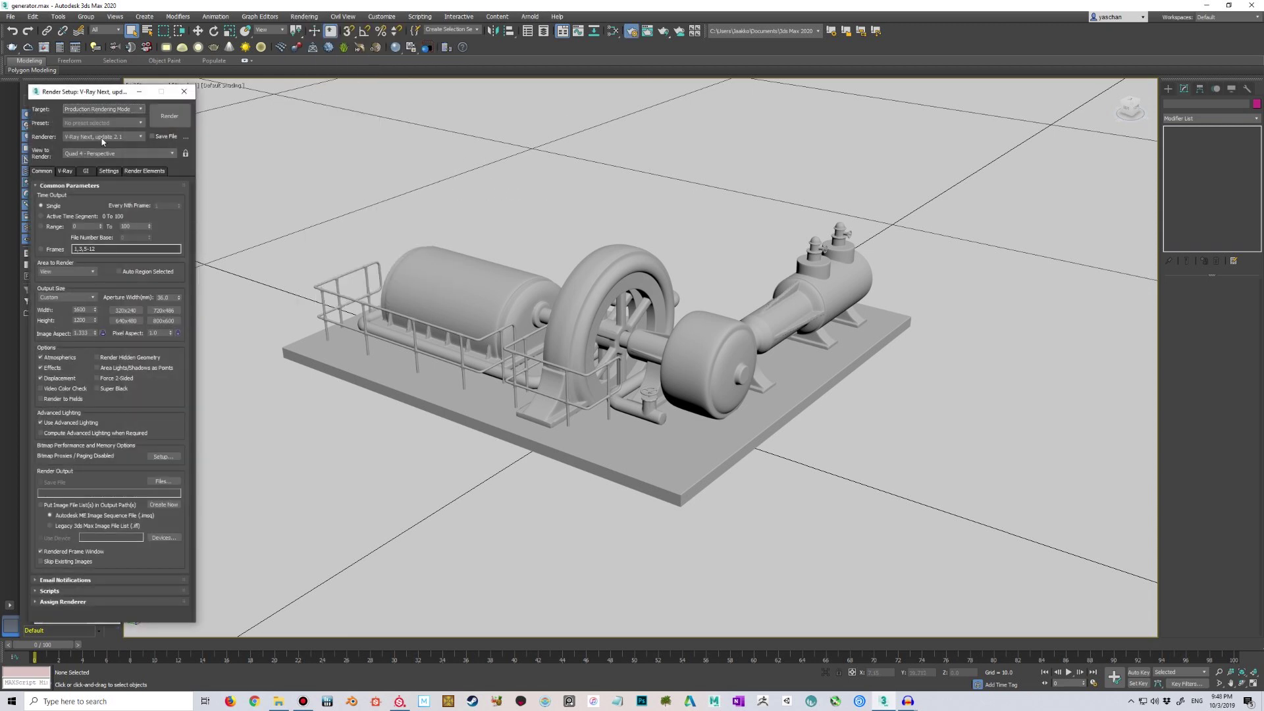
pyautogui.click(184, 91)
# Step: Unhide VRayLight001, VRayLight002, PhysCamera001 and the camera's target
pyautogui.click(46, 149)
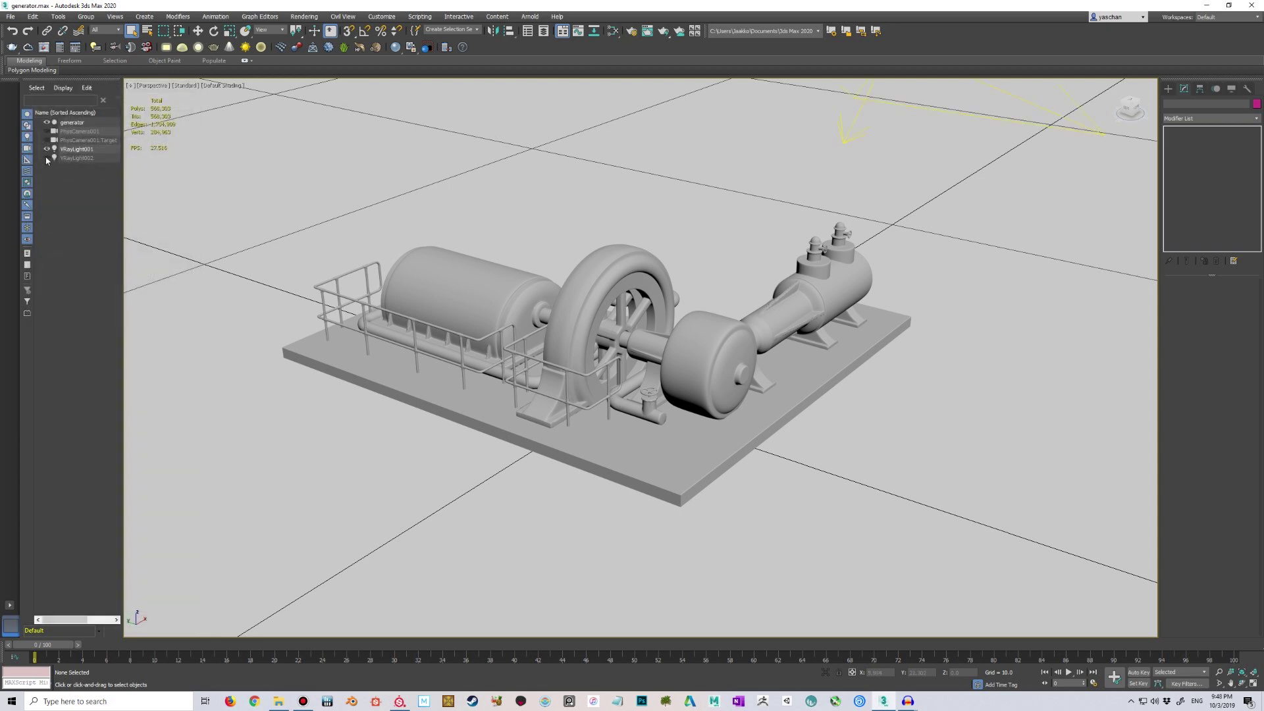
pyautogui.click(46, 158)
pyautogui.click(47, 141)
pyautogui.click(47, 131)
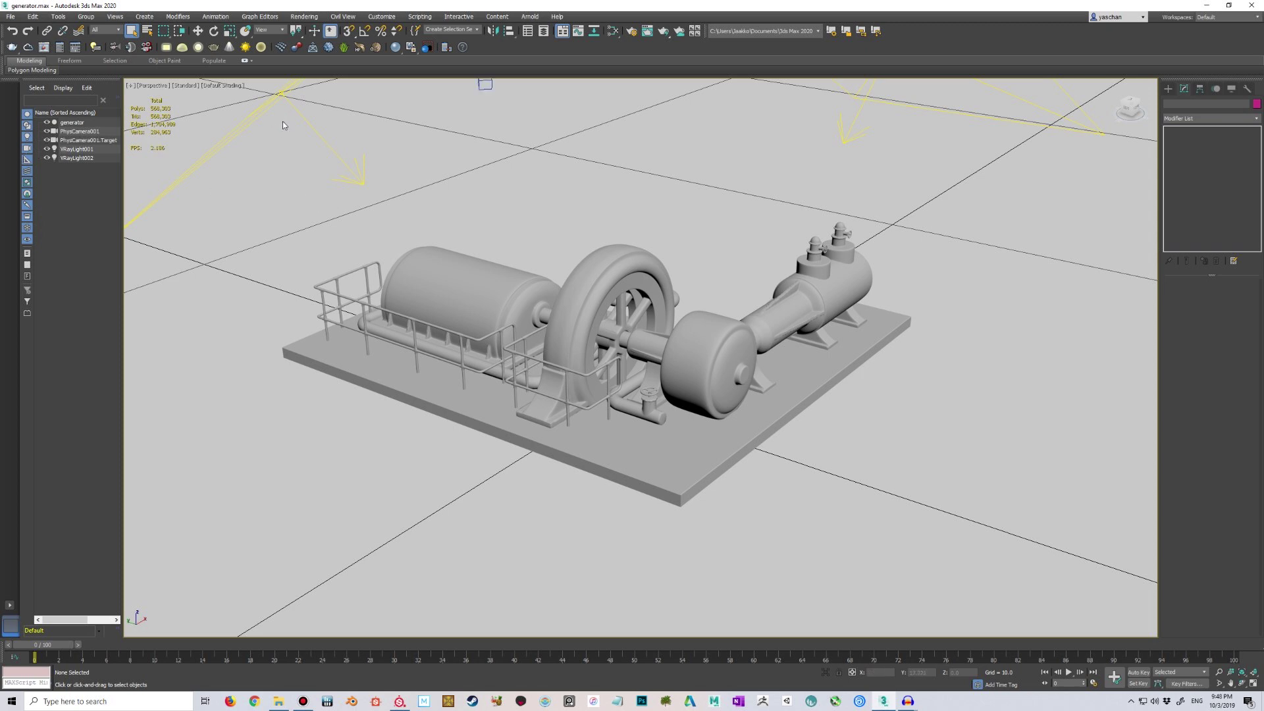
# Step: Start V-Ray IPR rendering in the perspective viewport
pyautogui.click(156, 86)
pyautogui.click(179, 86)
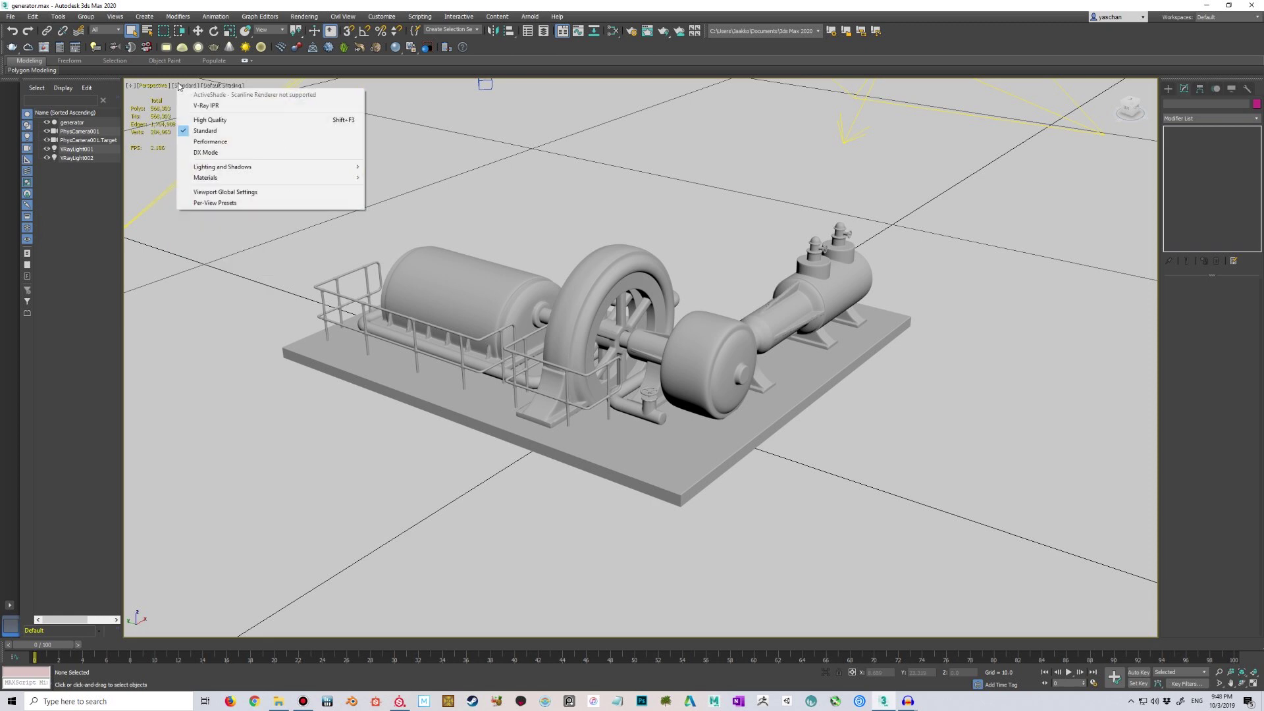
pyautogui.click(209, 107)
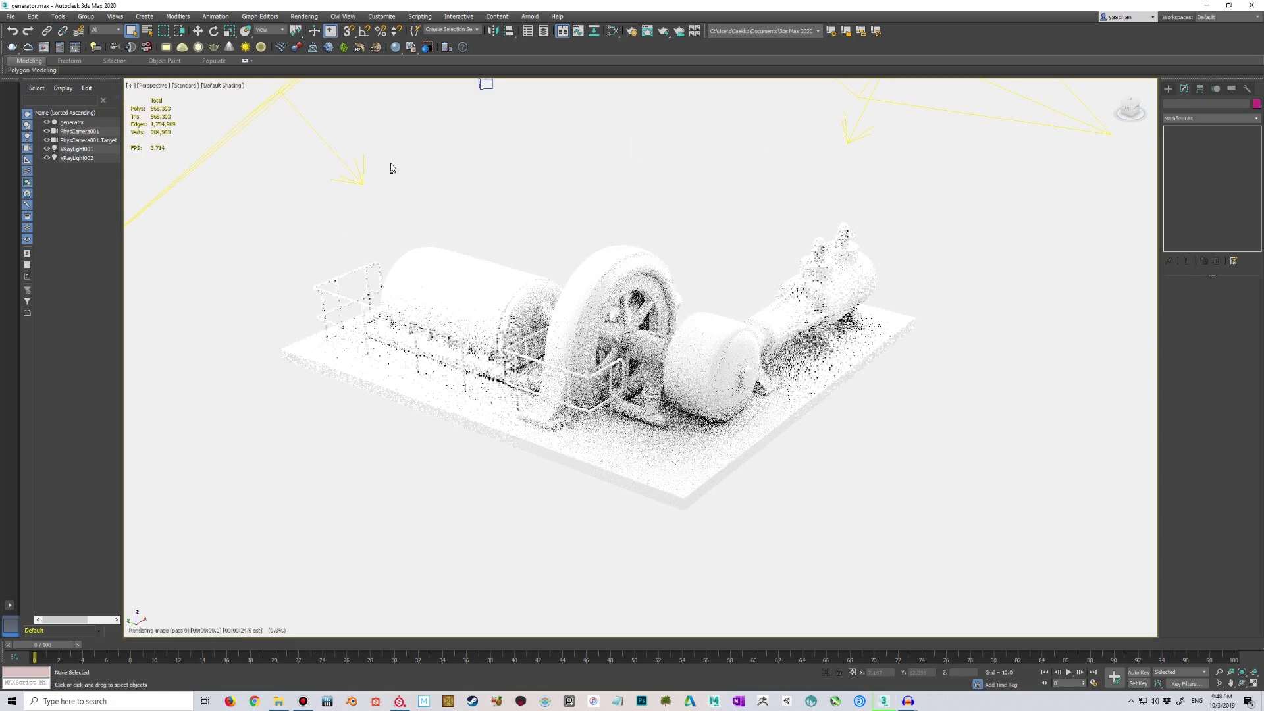
# Step: Set the multiplier of VRayLight002 and VRayLight001 to 1.0 each
pyautogui.click(268, 102)
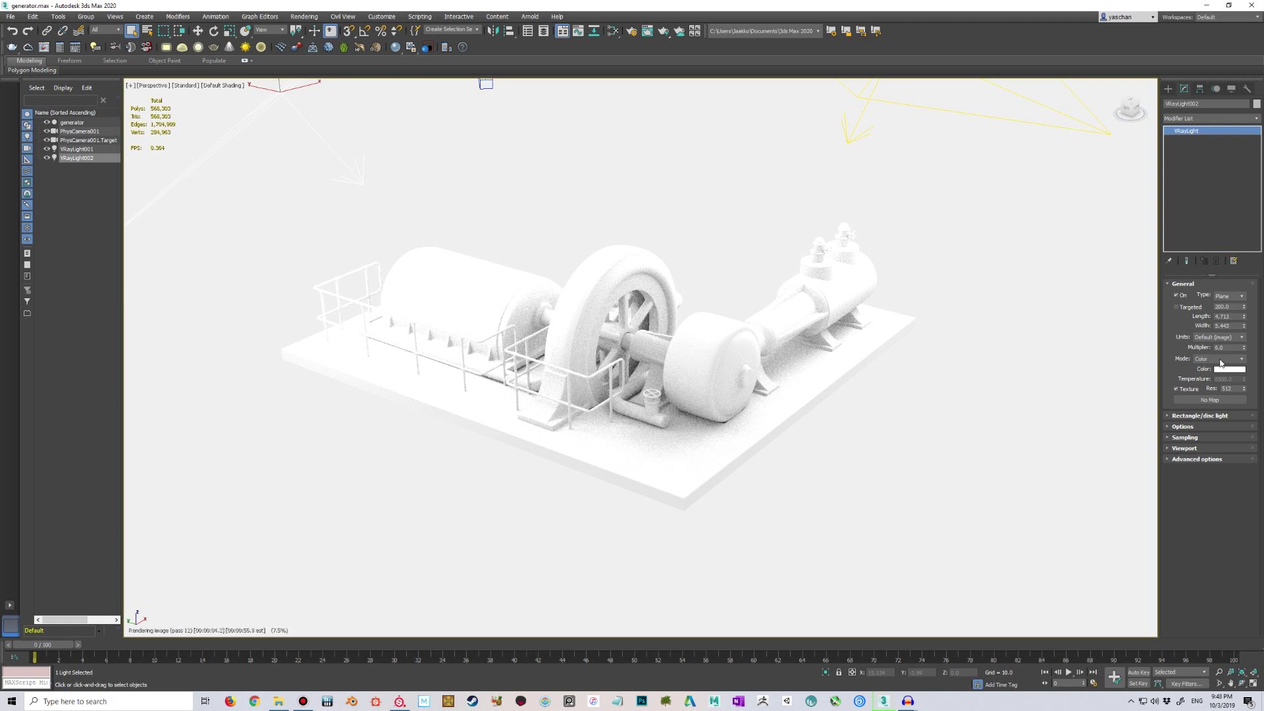
pyautogui.doubleClick(1223, 347)
pyautogui.write('21')
pyautogui.press('Return')
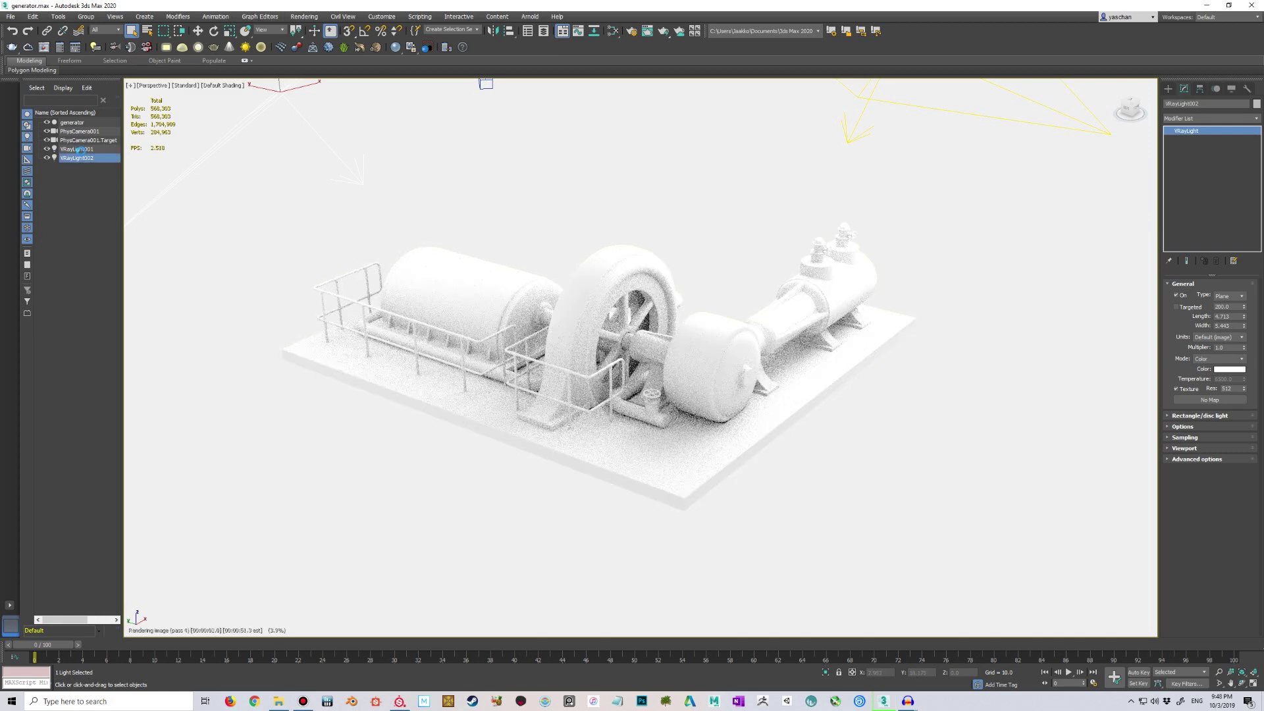
pyautogui.click(80, 148)
pyautogui.doubleClick(1234, 350)
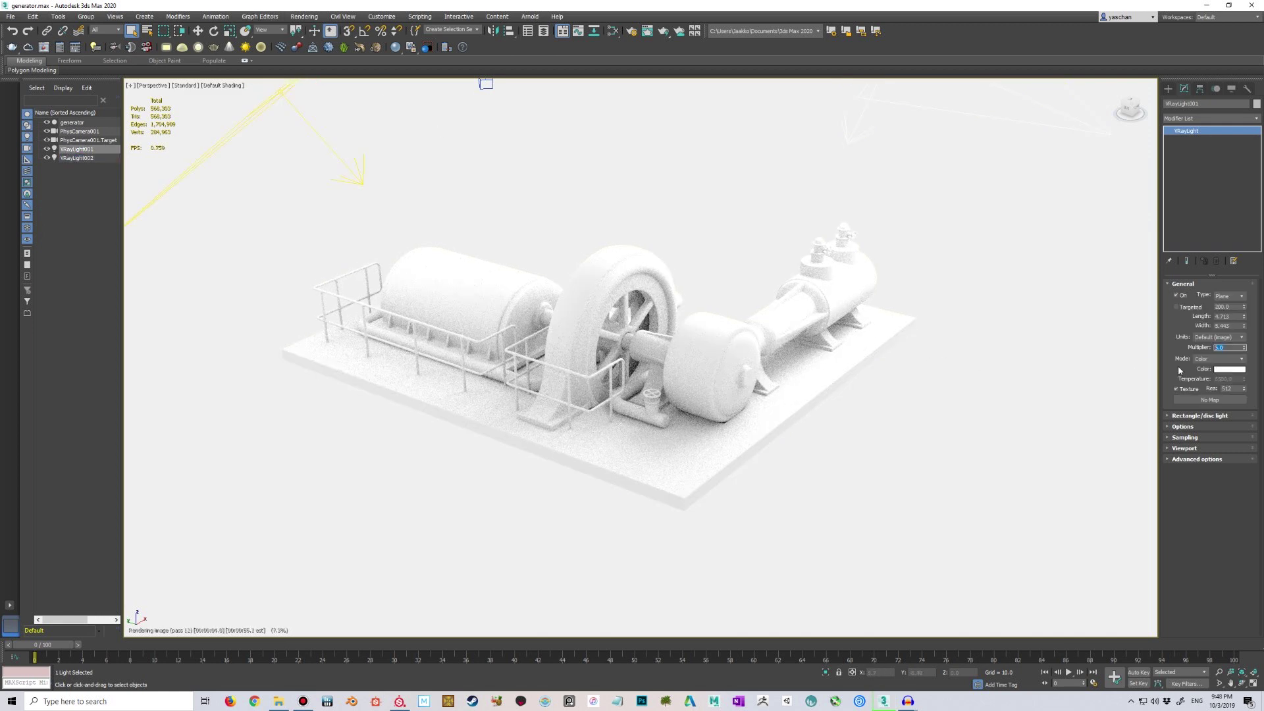
pyautogui.write('2')
pyautogui.press('Return')
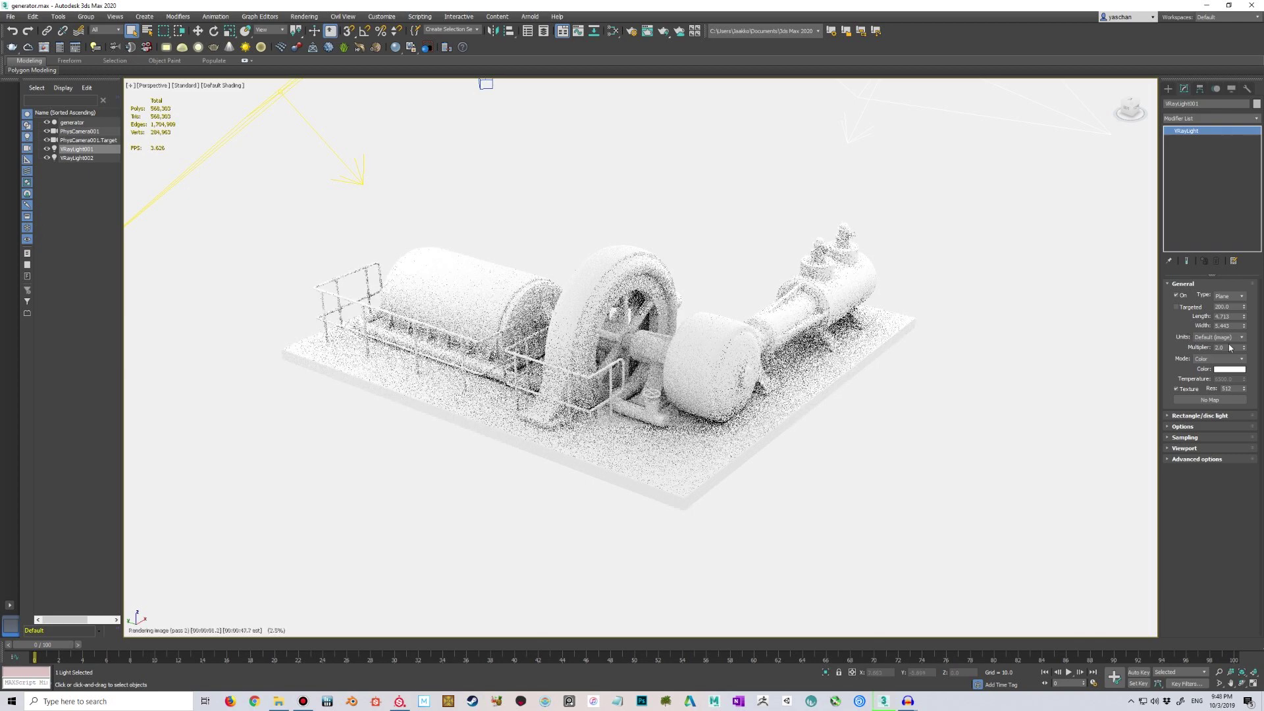
pyautogui.write('1')
pyautogui.press('Return')
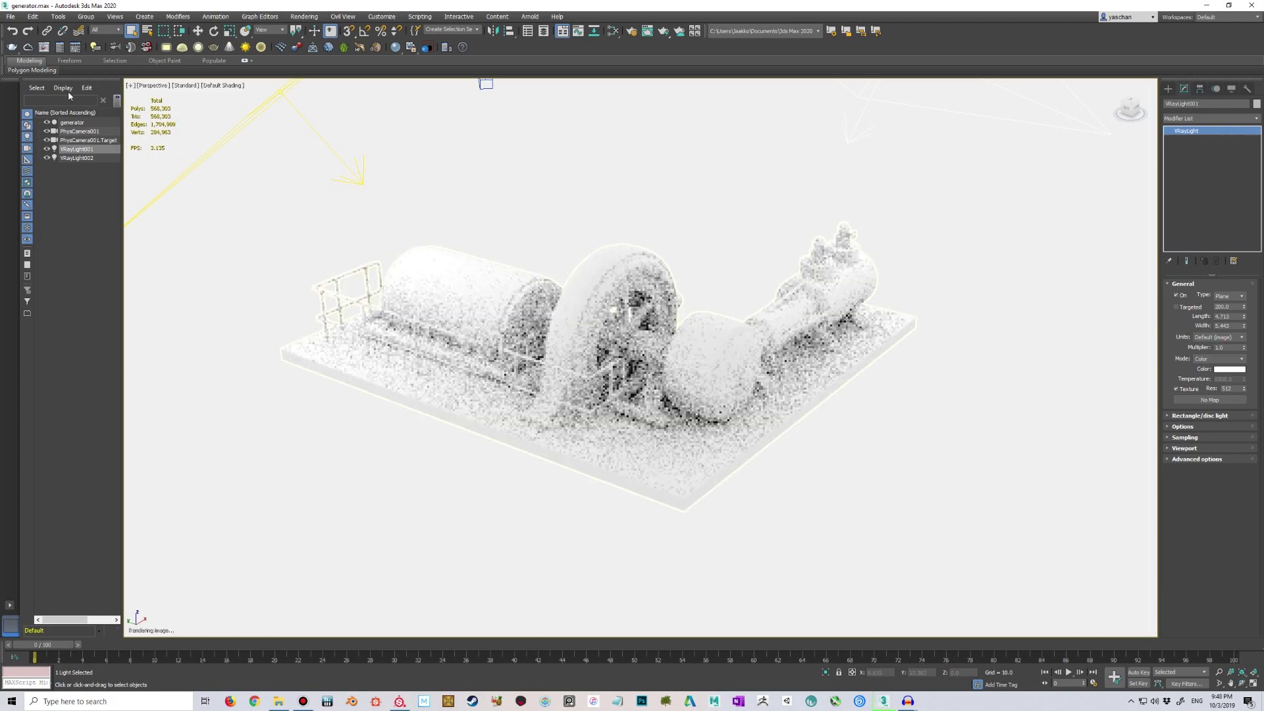
# Step: Open the Slate Material Editor, and resize and place it so the rendered generator can be seen beside it
pyautogui.keyDown('alt'); pyautogui.moveTo(607, 295); pyautogui.dragTo(582, 219, button='middle'); pyautogui.keyUp('alt')
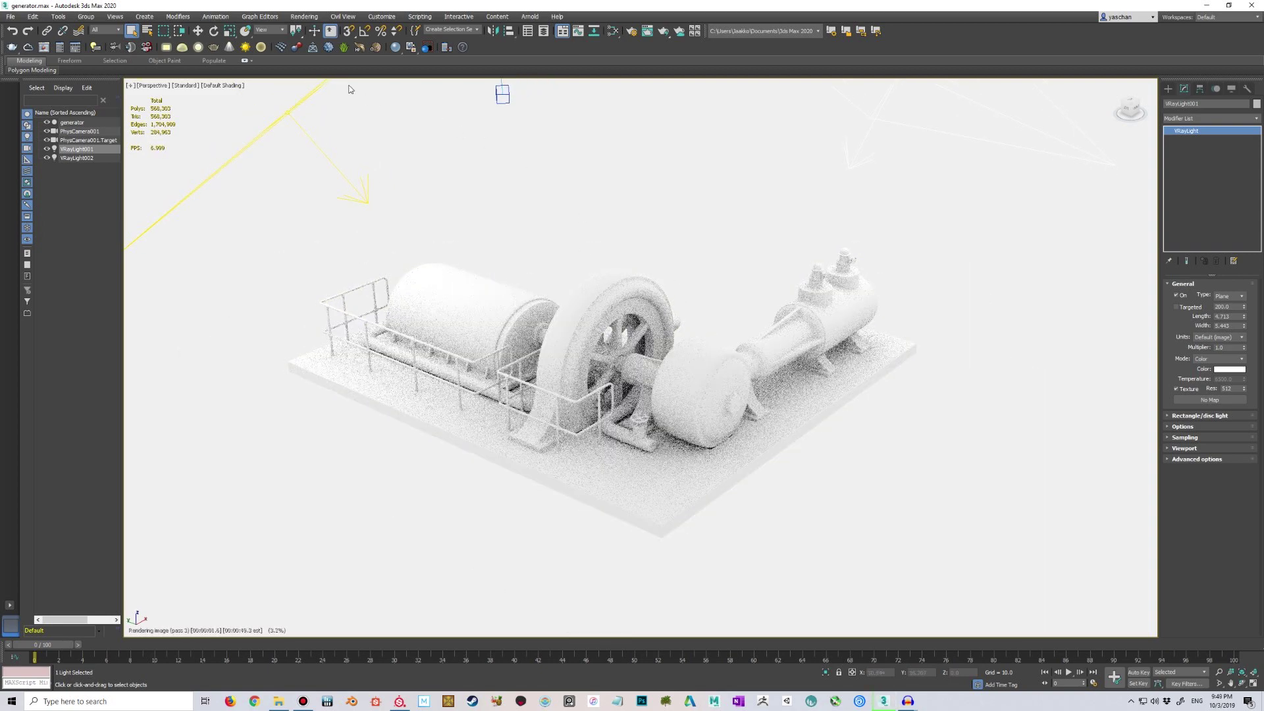
pyautogui.click(304, 17)
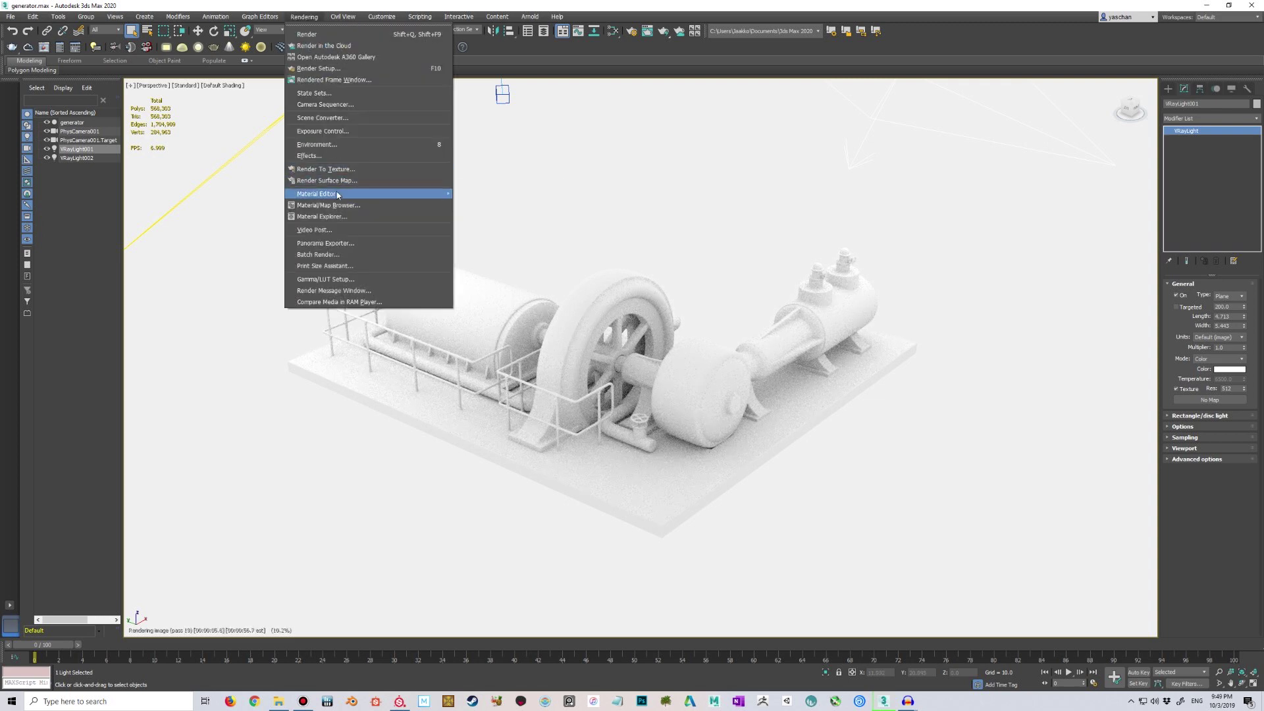
pyautogui.moveTo(395, 194)
pyautogui.click(475, 206)
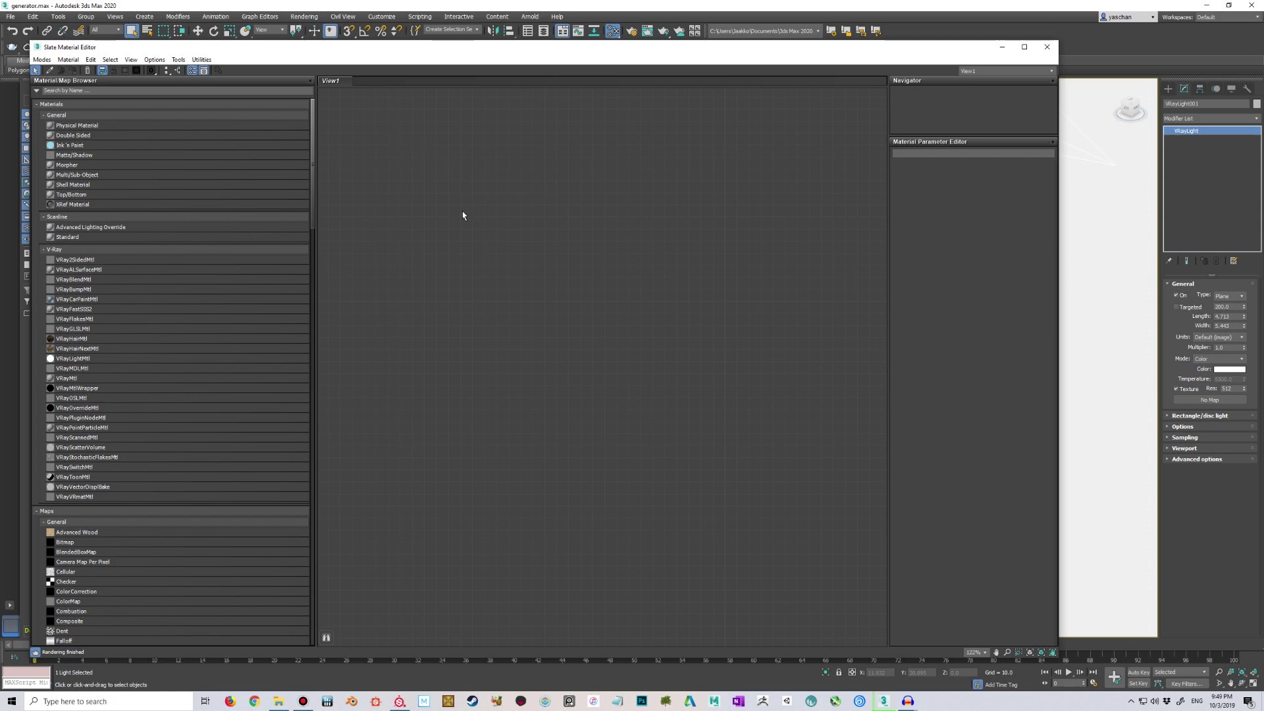
pyautogui.moveTo(544, 53); pyautogui.dragTo(725, 77)
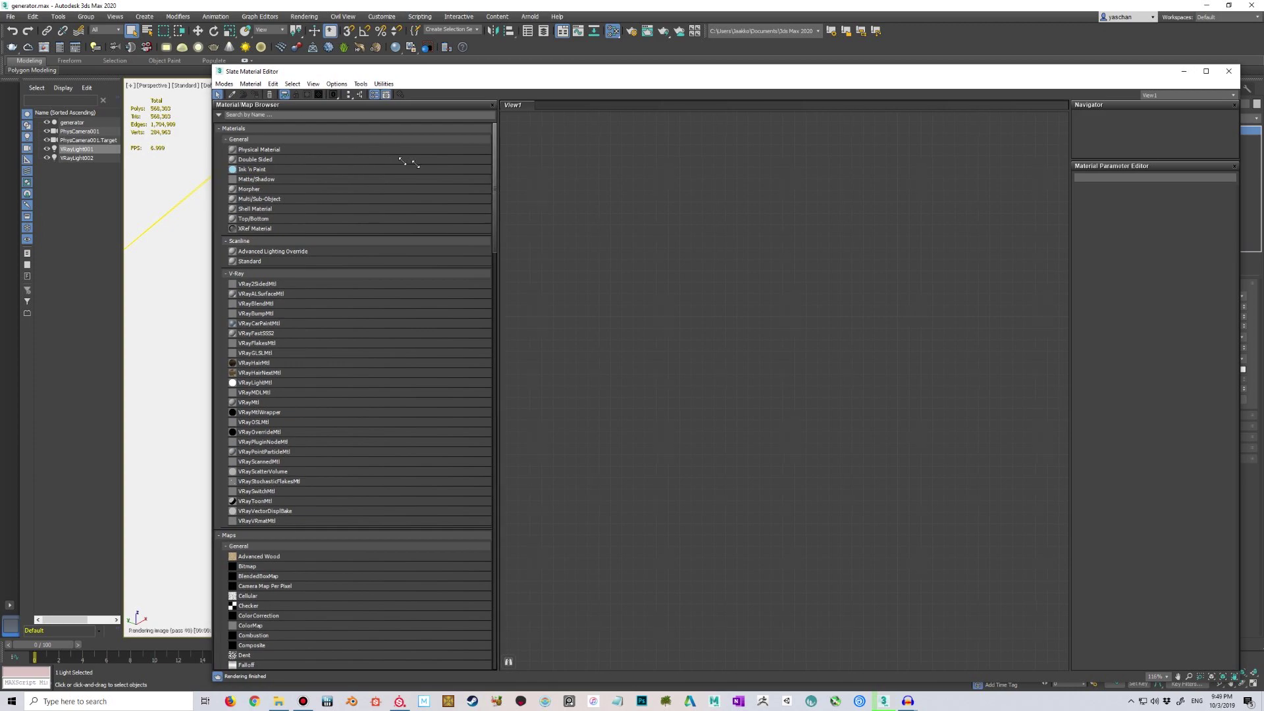
pyautogui.moveTo(433, 75); pyautogui.dragTo(291, 144)
pyautogui.moveTo(894, 129); pyautogui.dragTo(644, 168)
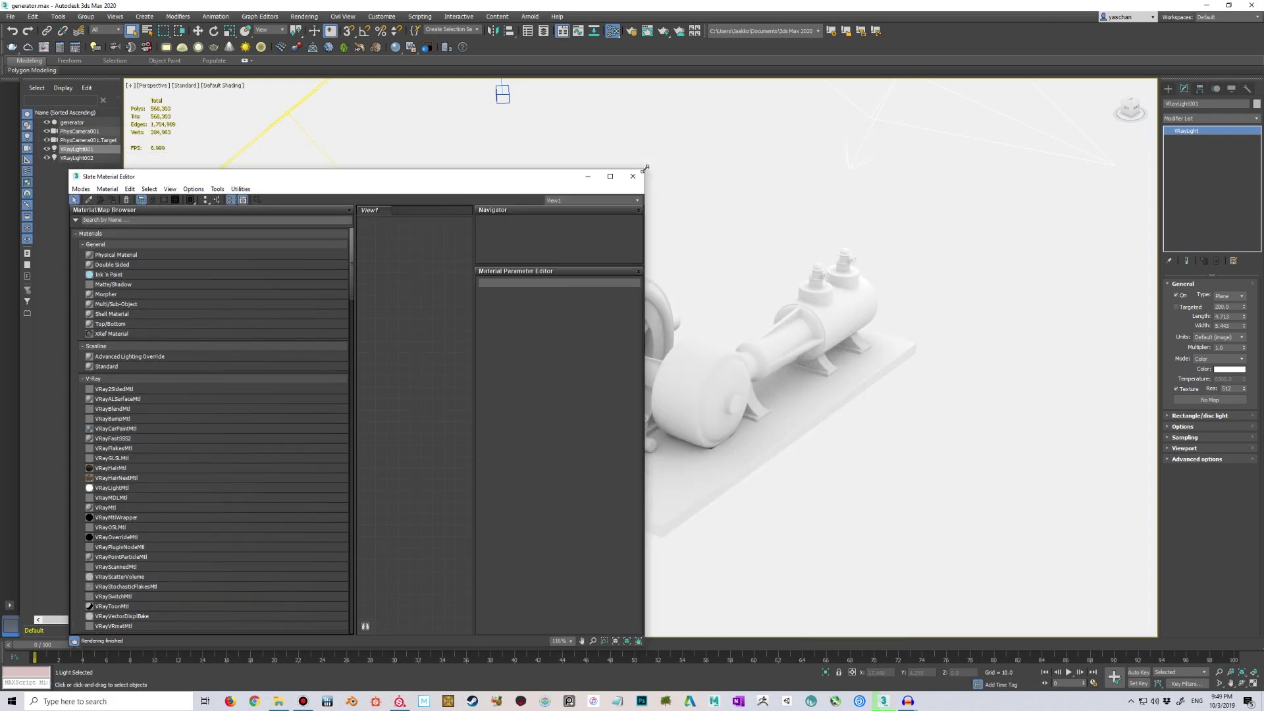
pyautogui.moveTo(554, 179); pyautogui.dragTo(404, 162)
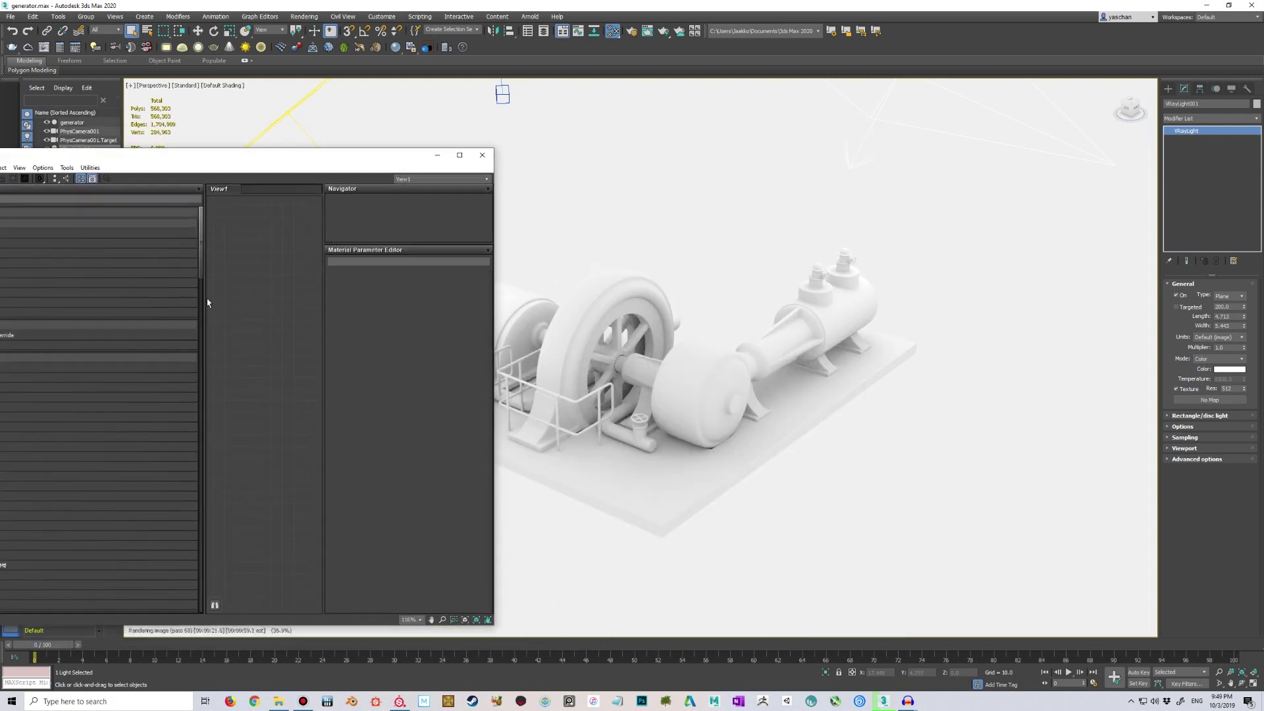
pyautogui.moveTo(313, 158); pyautogui.dragTo(393, 159)
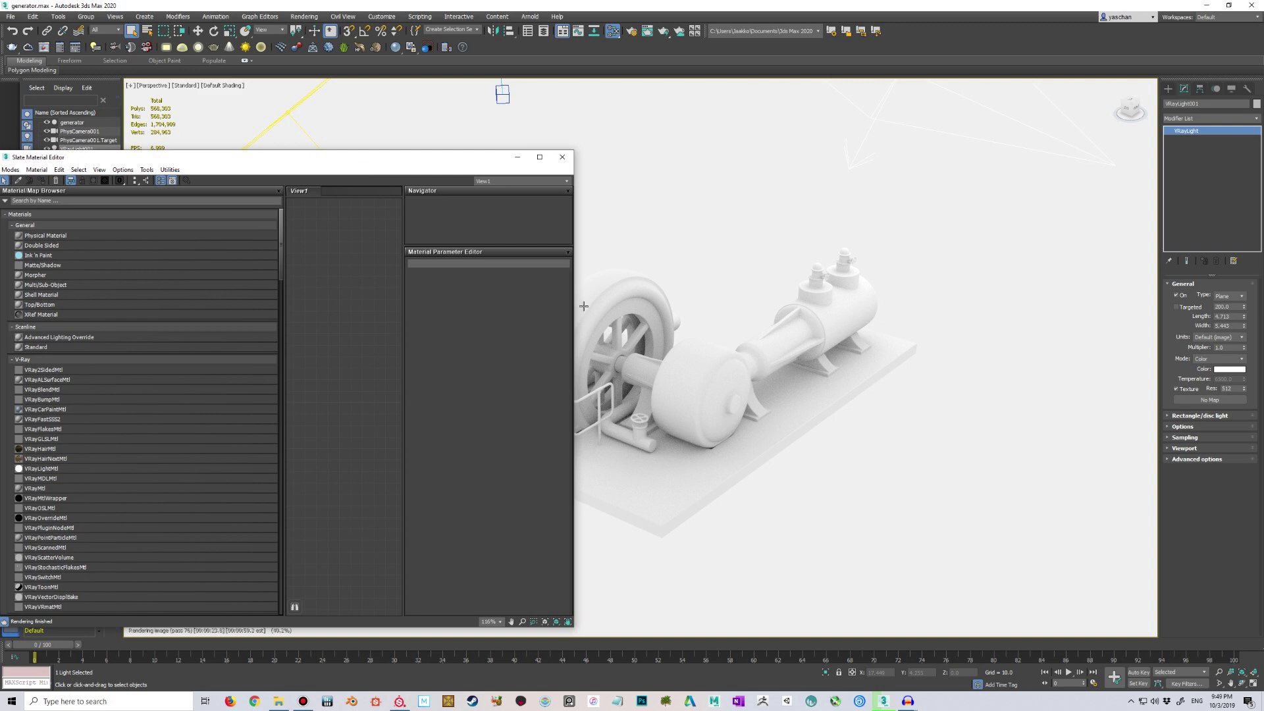
pyautogui.moveTo(574, 298); pyautogui.dragTo(691, 298)
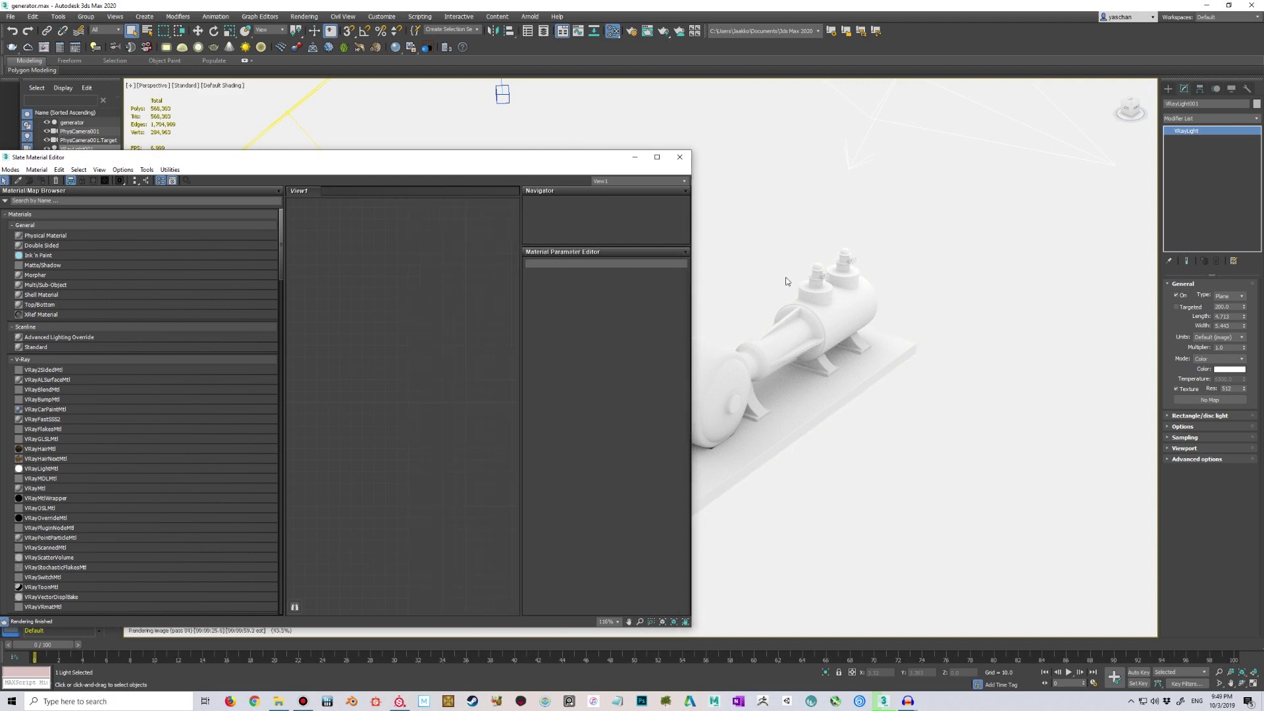
pyautogui.keyDown('alt'); pyautogui.moveTo(799, 309); pyautogui.dragTo(739, 245, button='middle'); pyautogui.keyUp('alt')
pyautogui.moveTo(344, 162); pyautogui.dragTo(353, 153)
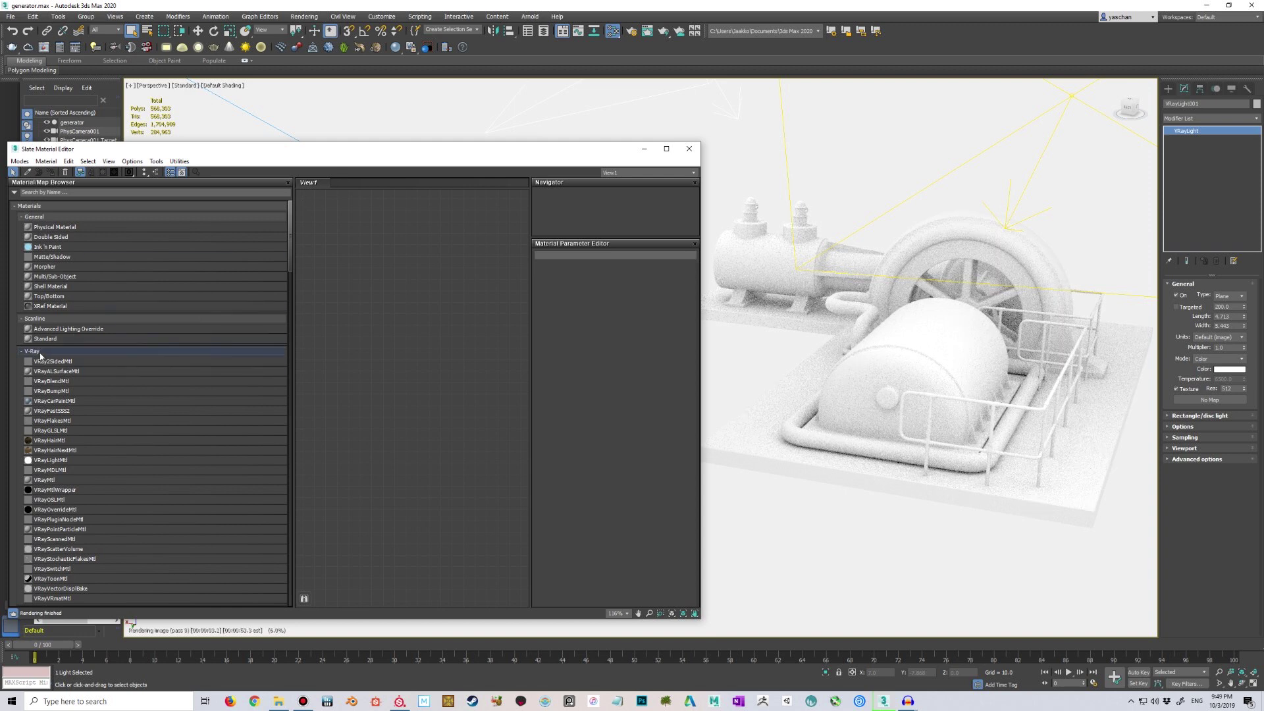
# Step: Add a VRayMtl material node to the material editor's node view and widen the editor window for more workspace
pyautogui.scroll(-4, 46, 348)
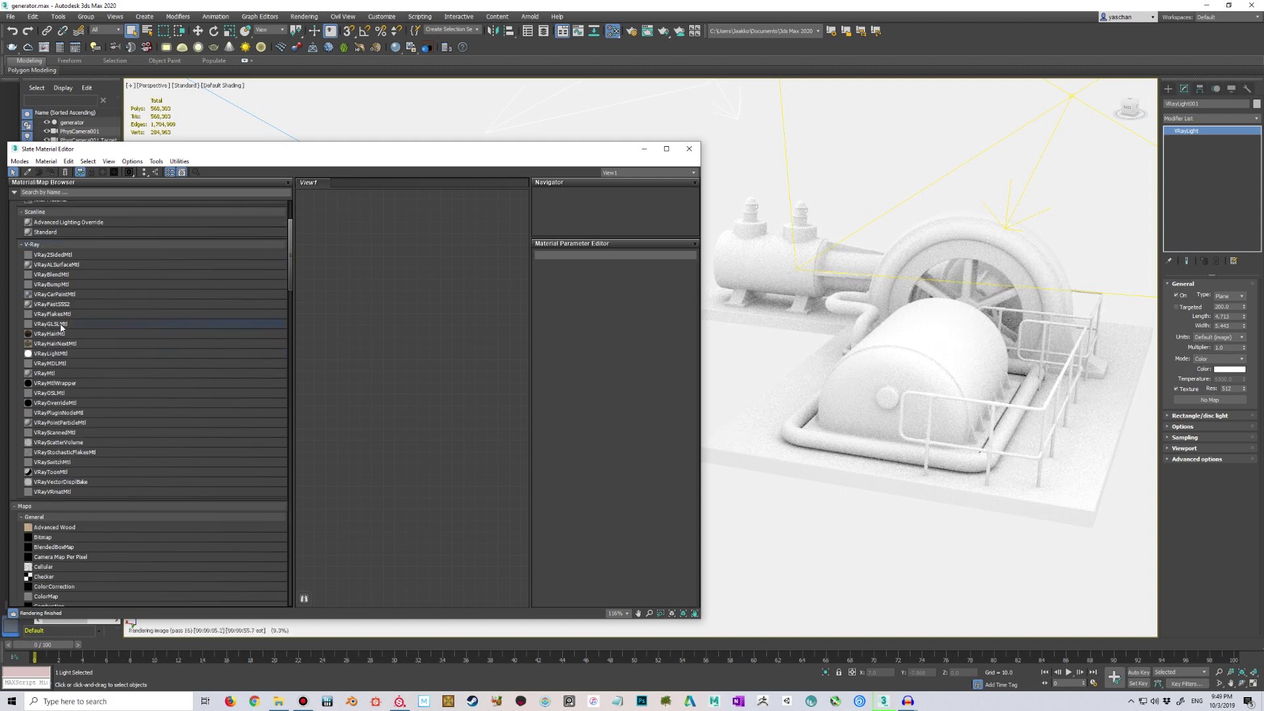
pyautogui.doubleClick(52, 374)
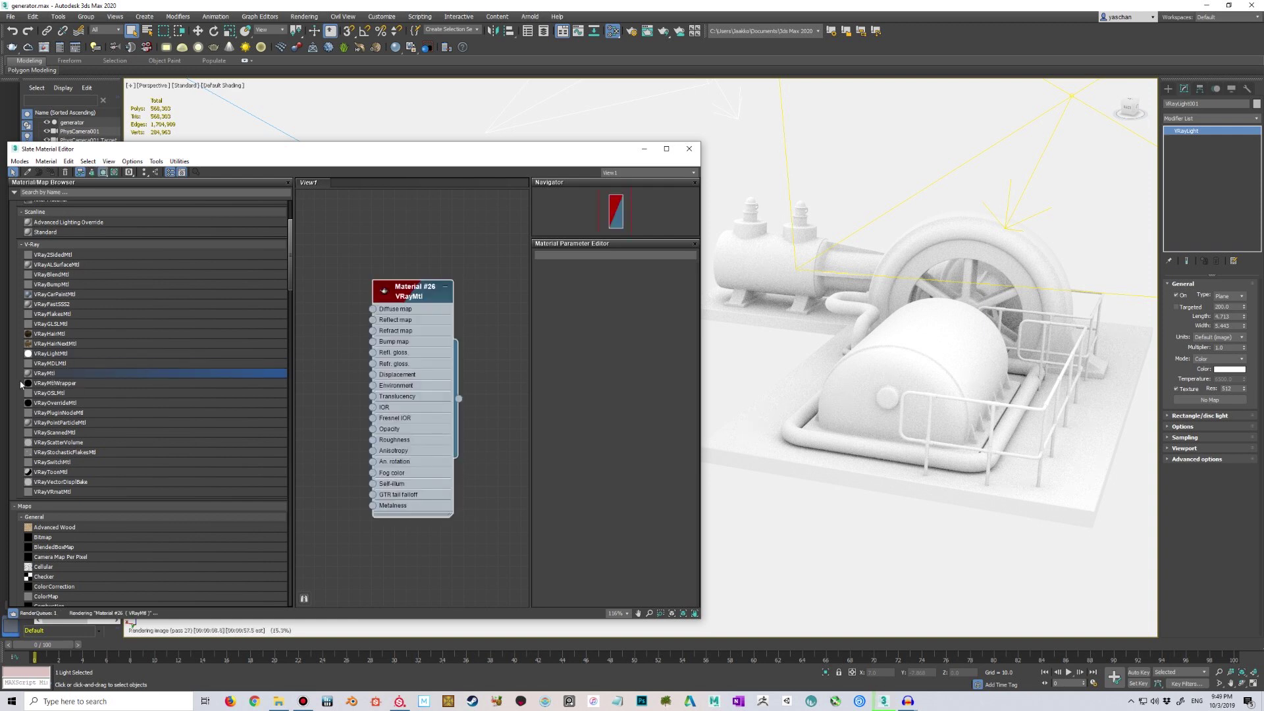
pyautogui.scroll(-3, 394, 318)
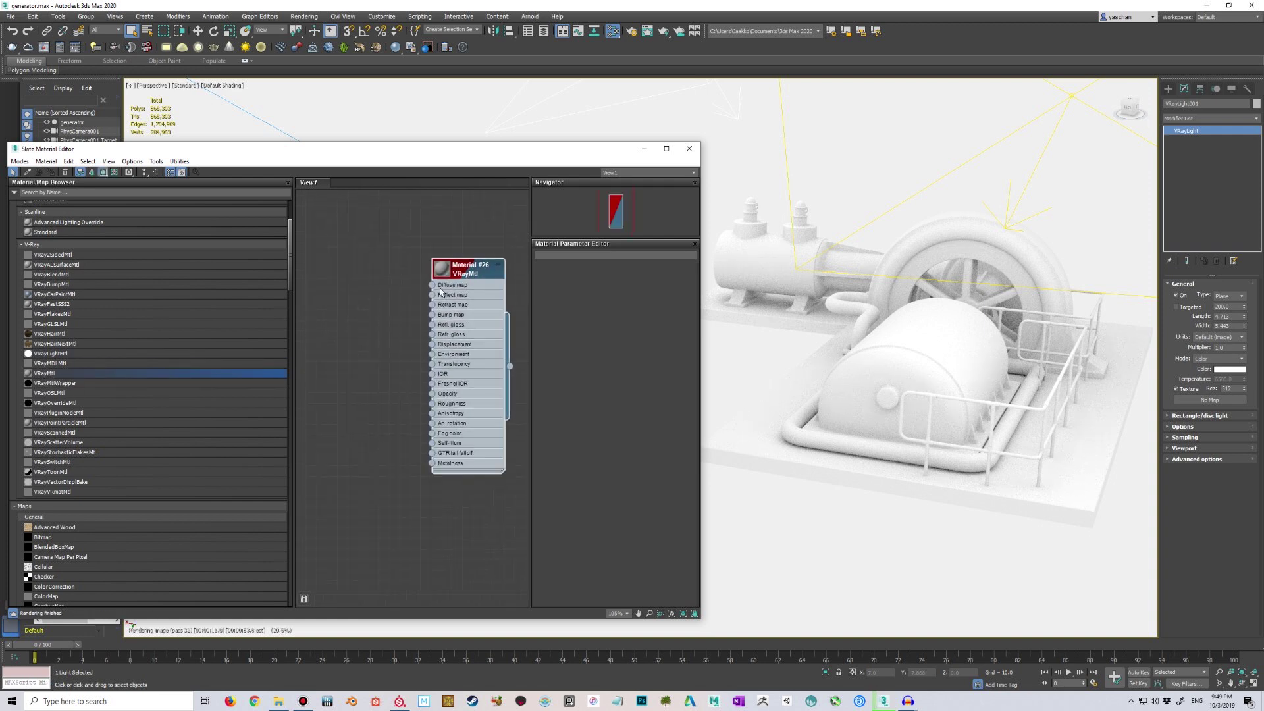
pyautogui.moveTo(481, 356); pyautogui.dragTo(469, 352, button='middle')
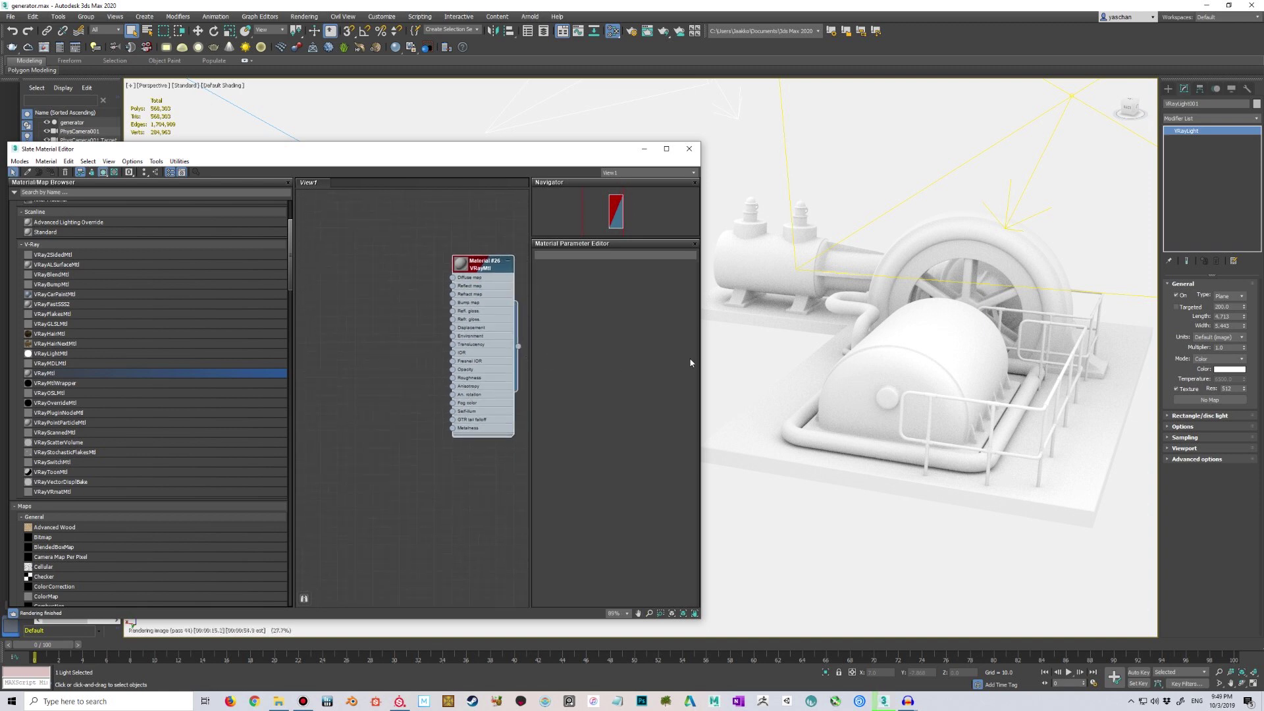
pyautogui.moveTo(700, 354); pyautogui.dragTo(741, 354)
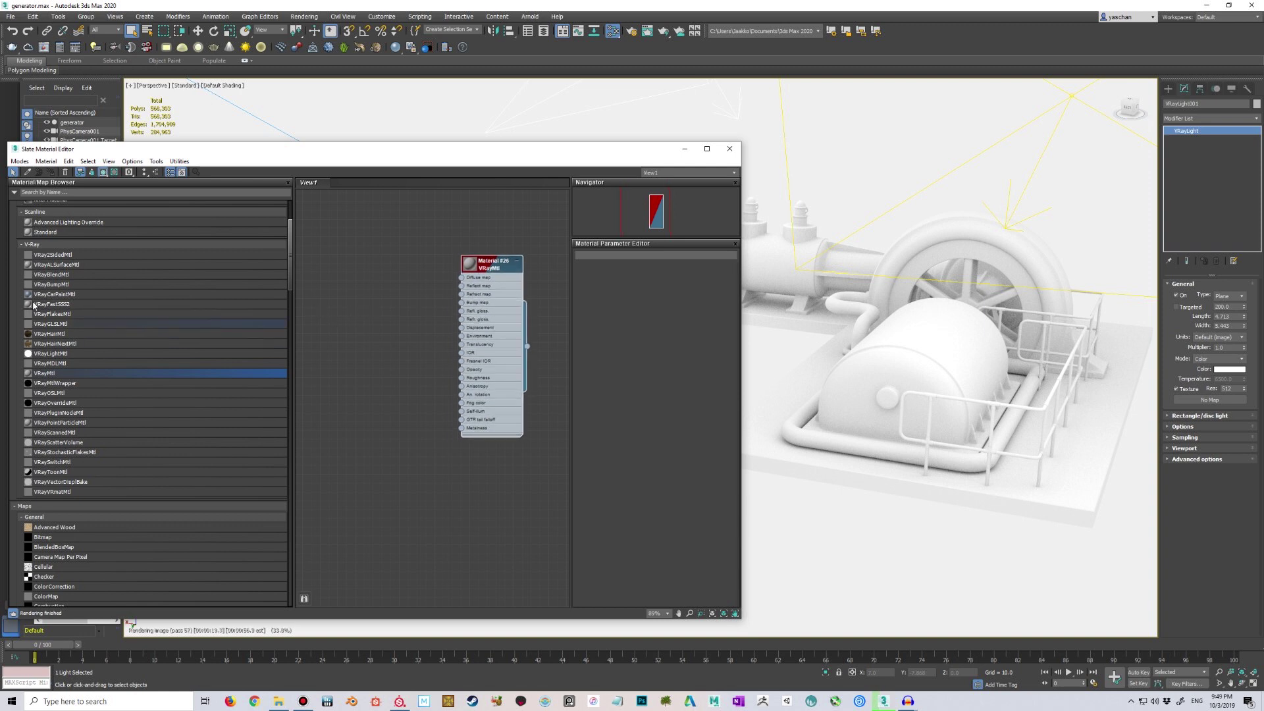
# Step: Add a MultiTile map node beside the VRayMtl node and open its parameters
pyautogui.scroll(-3, 79, 395)
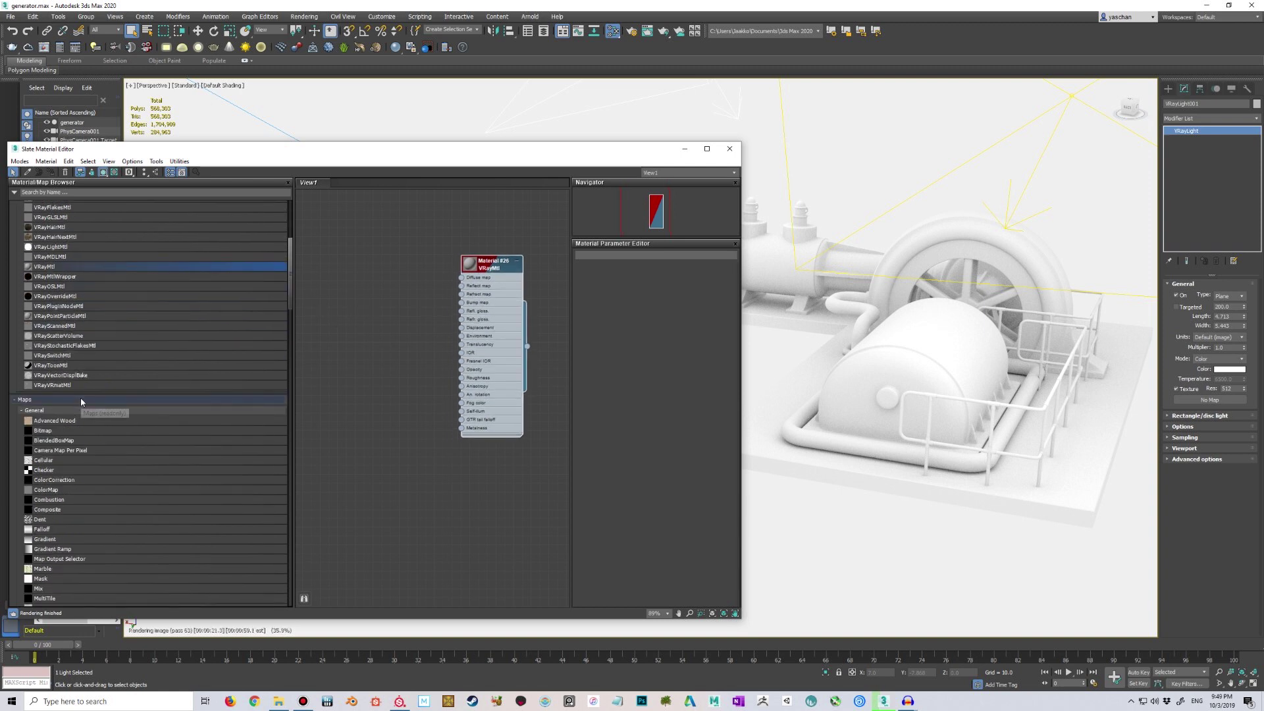
pyautogui.scroll(-3, 81, 400)
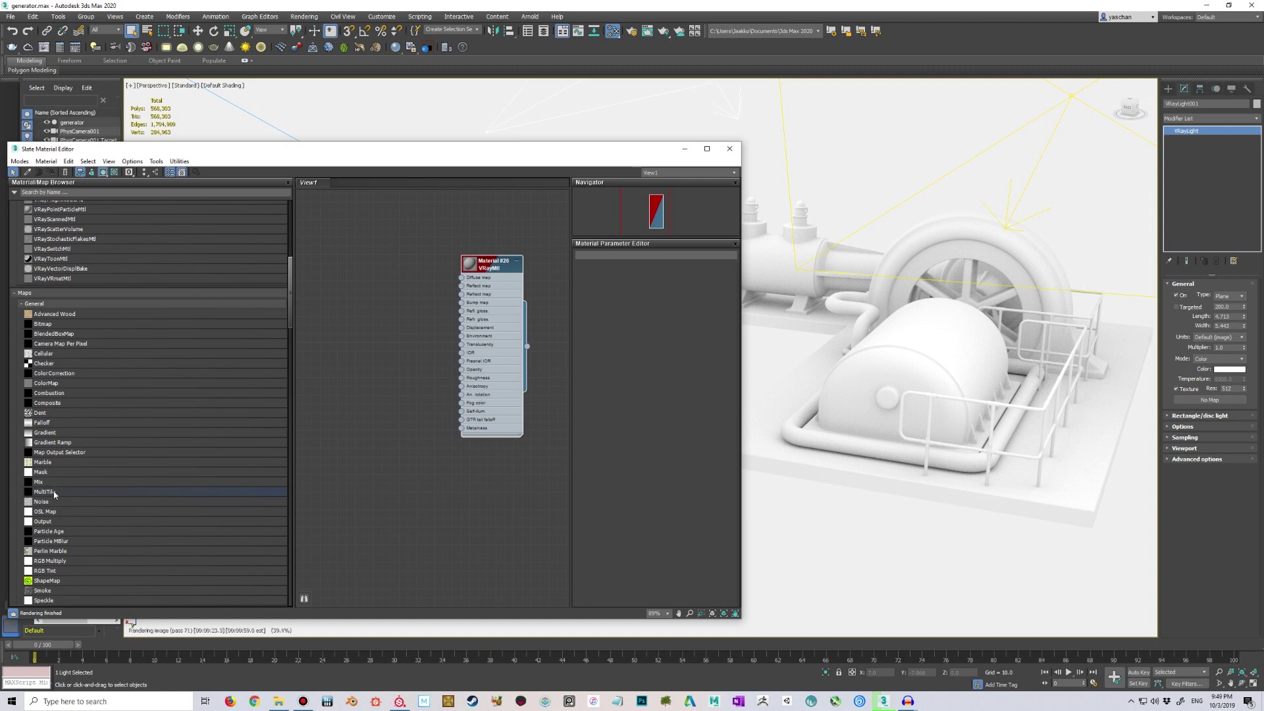
pyautogui.moveTo(55, 494); pyautogui.dragTo(368, 327)
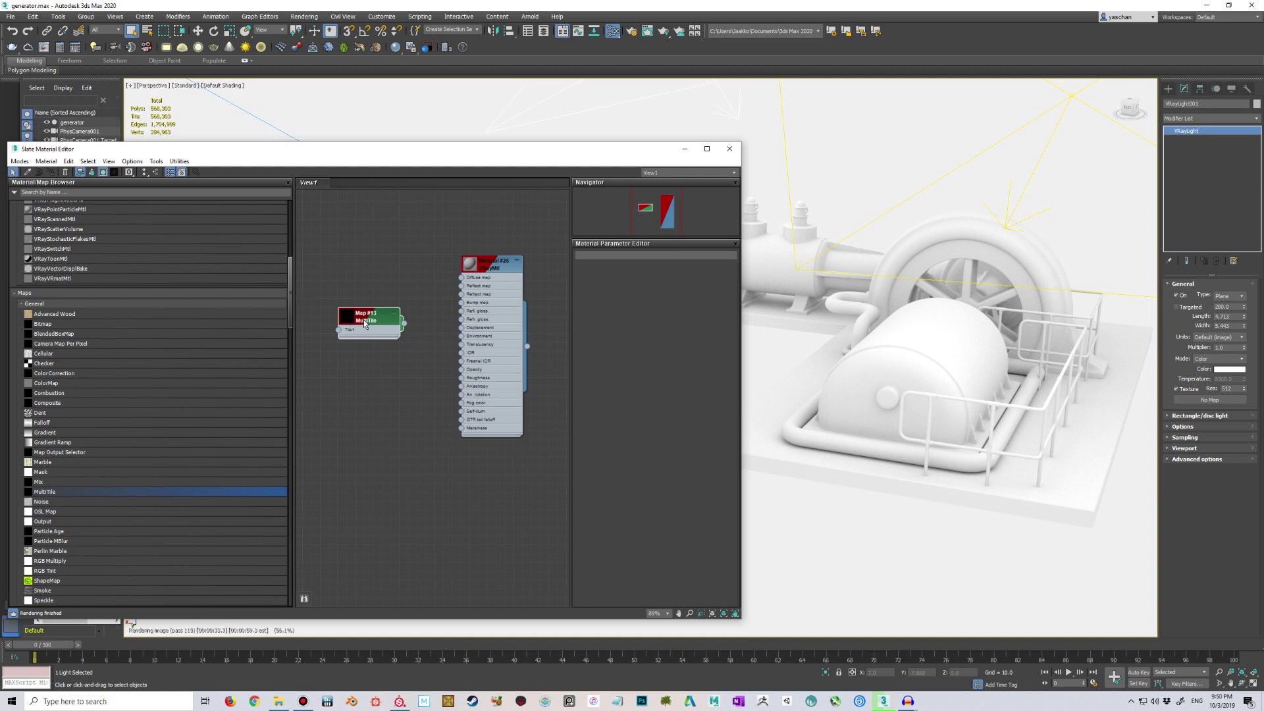
pyautogui.scroll(-3, 365, 322)
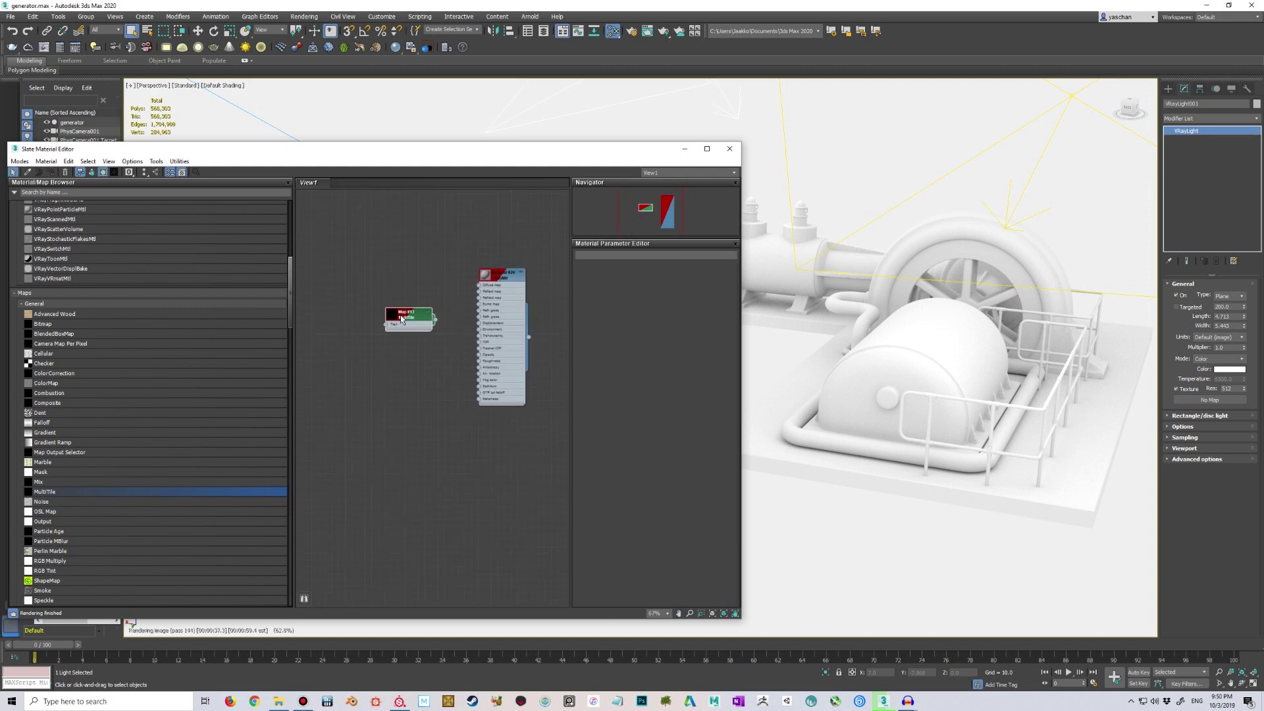
pyautogui.doubleClick(400, 318)
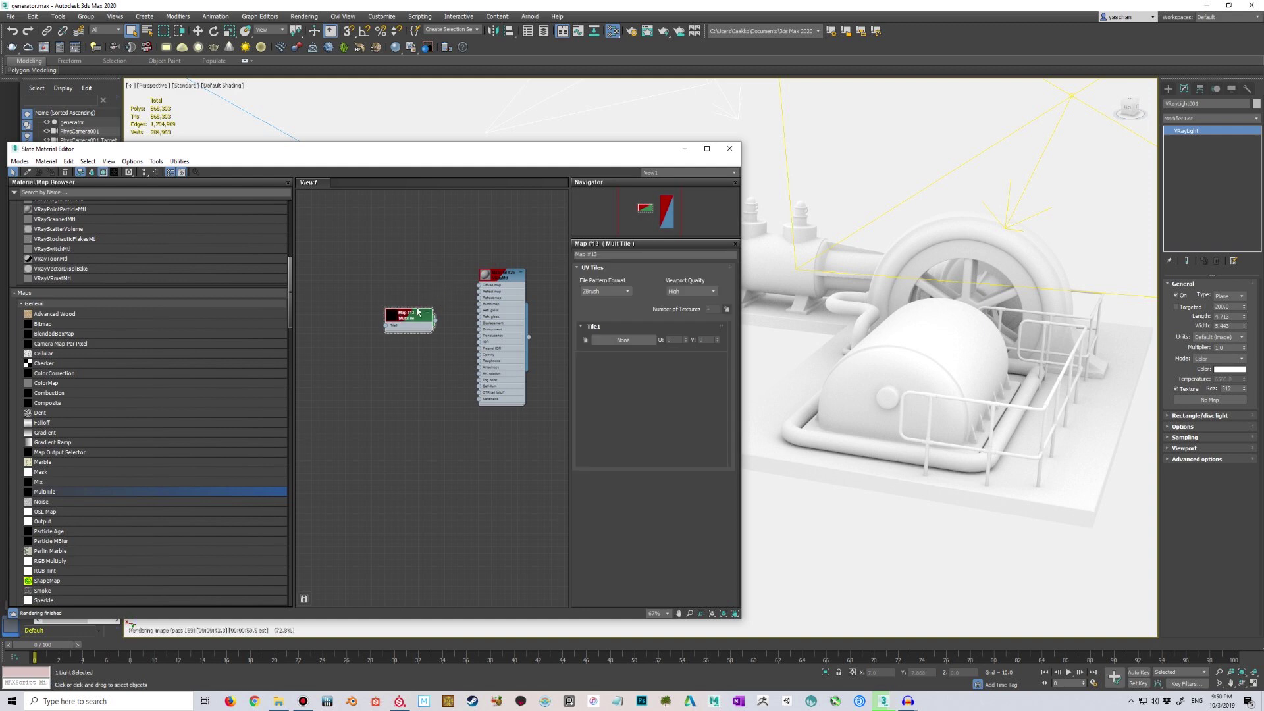
pyautogui.moveTo(412, 315); pyautogui.dragTo(387, 312)
pyautogui.scroll(1, 380, 309)
pyautogui.scroll(-2, 381, 308)
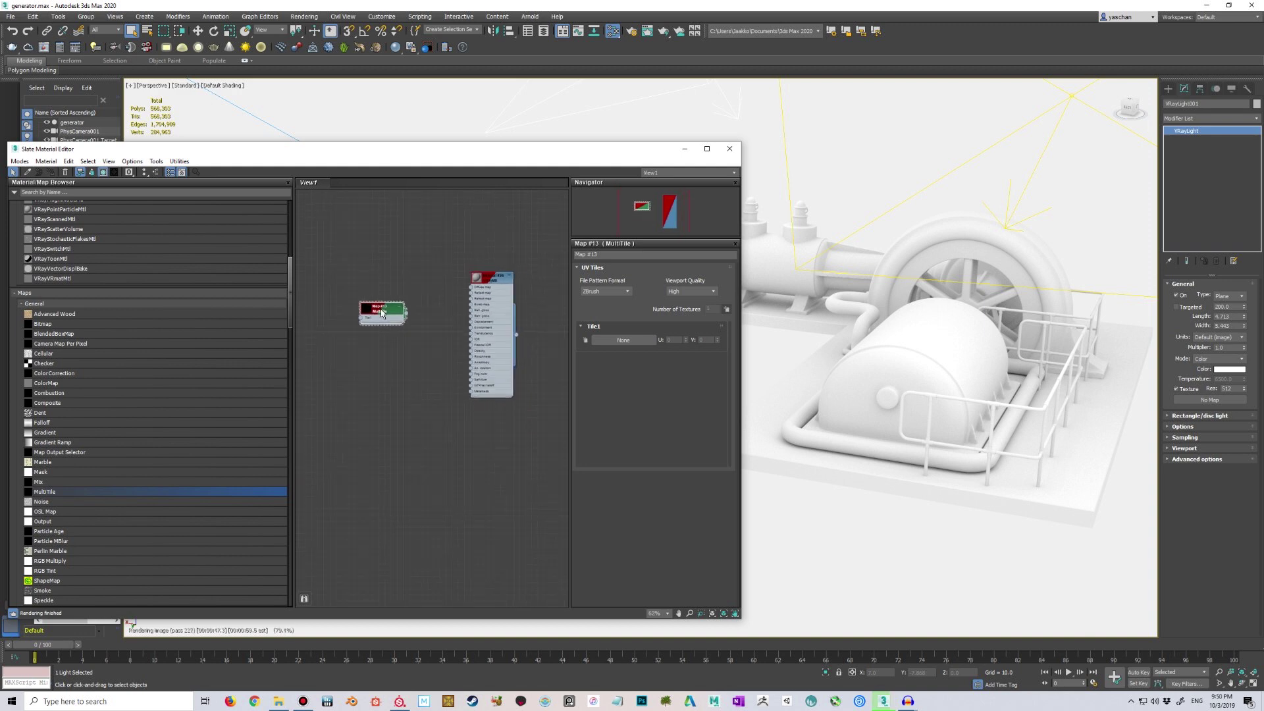
pyautogui.moveTo(384, 309); pyautogui.dragTo(398, 308, button='middle')
pyautogui.scroll(-1, 398, 308)
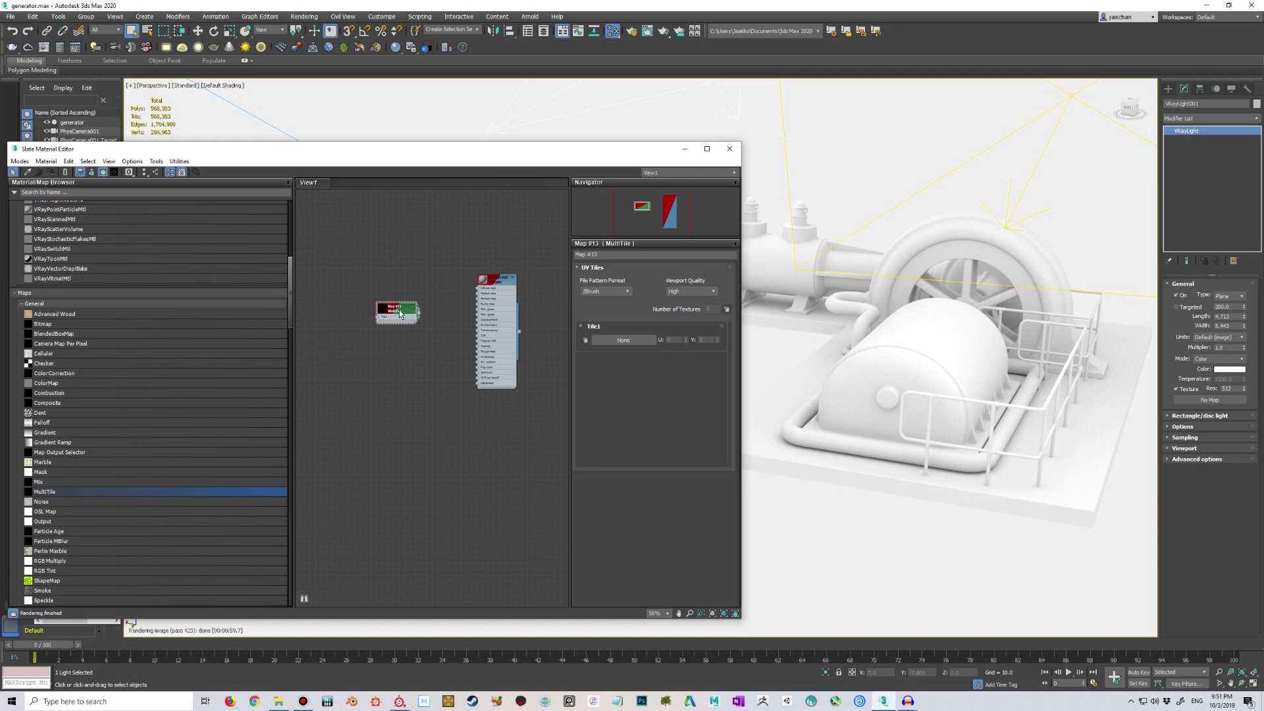
# Step: Set the MultiTile map's file pattern format to UDIM and load generator_Diffuse-1001.png as its first tile
pyautogui.click(597, 292)
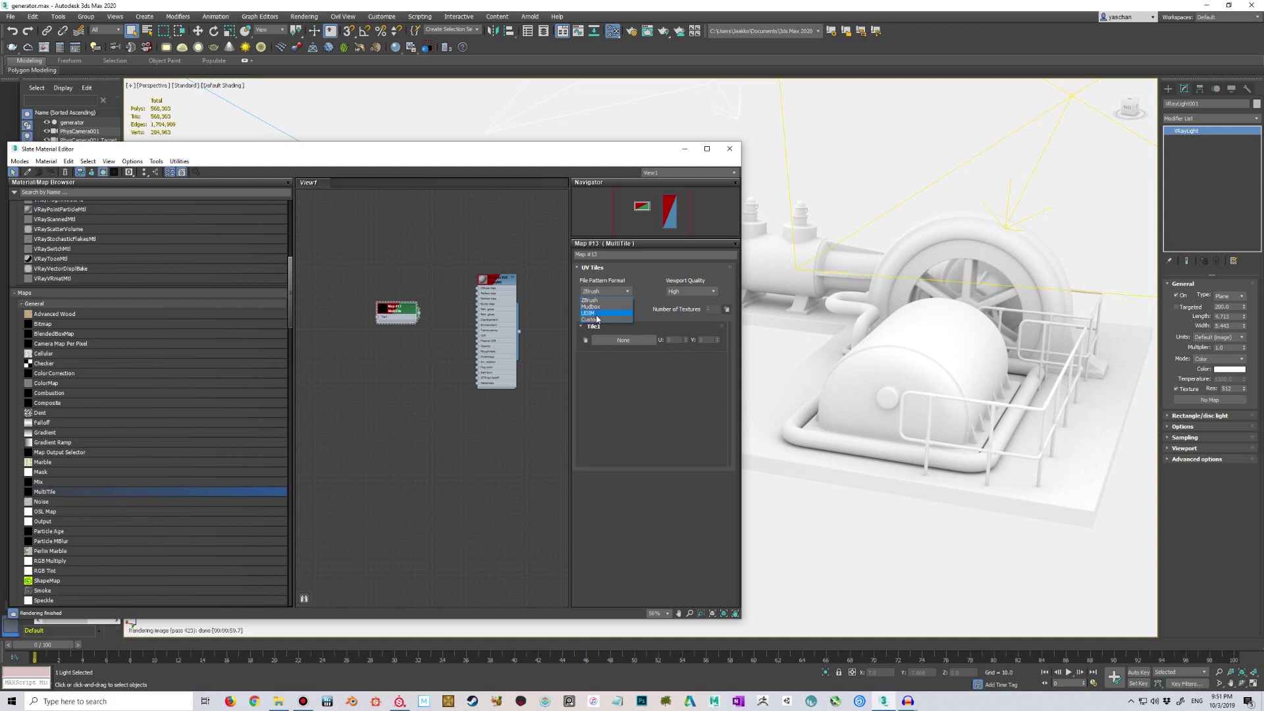
pyautogui.click(594, 314)
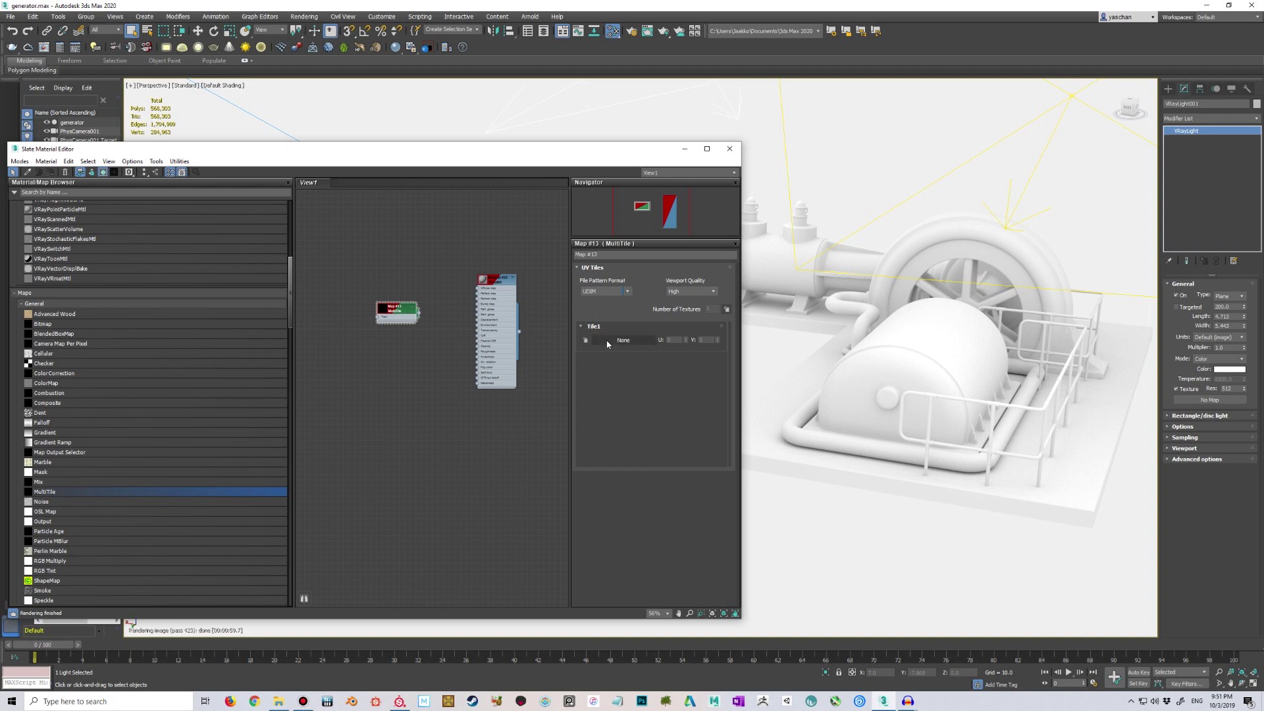
pyautogui.click(607, 340)
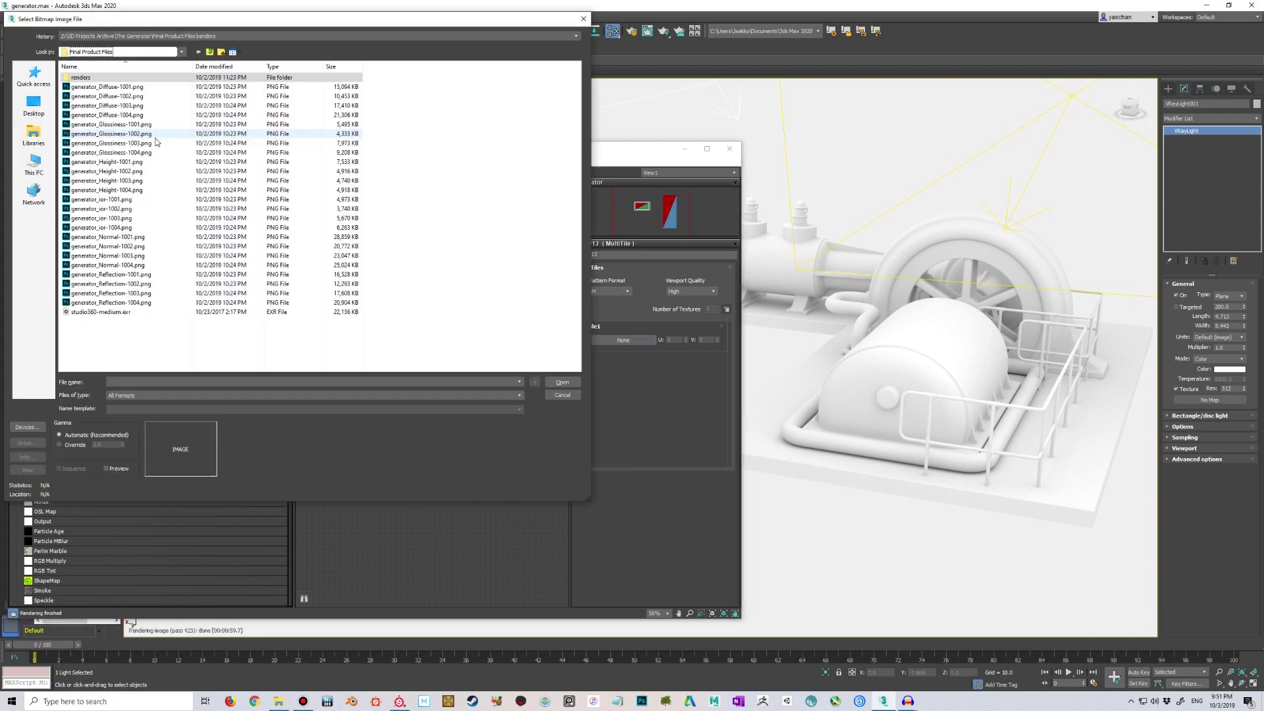
pyautogui.click(137, 89)
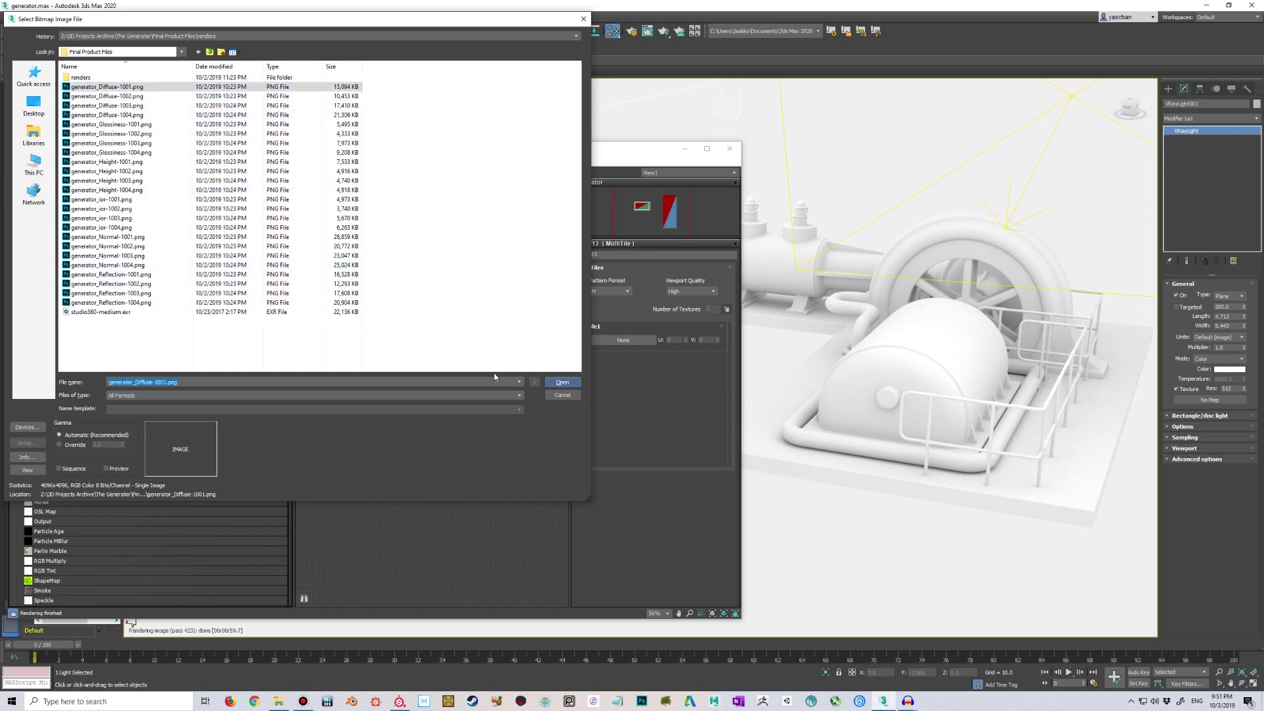
pyautogui.click(562, 383)
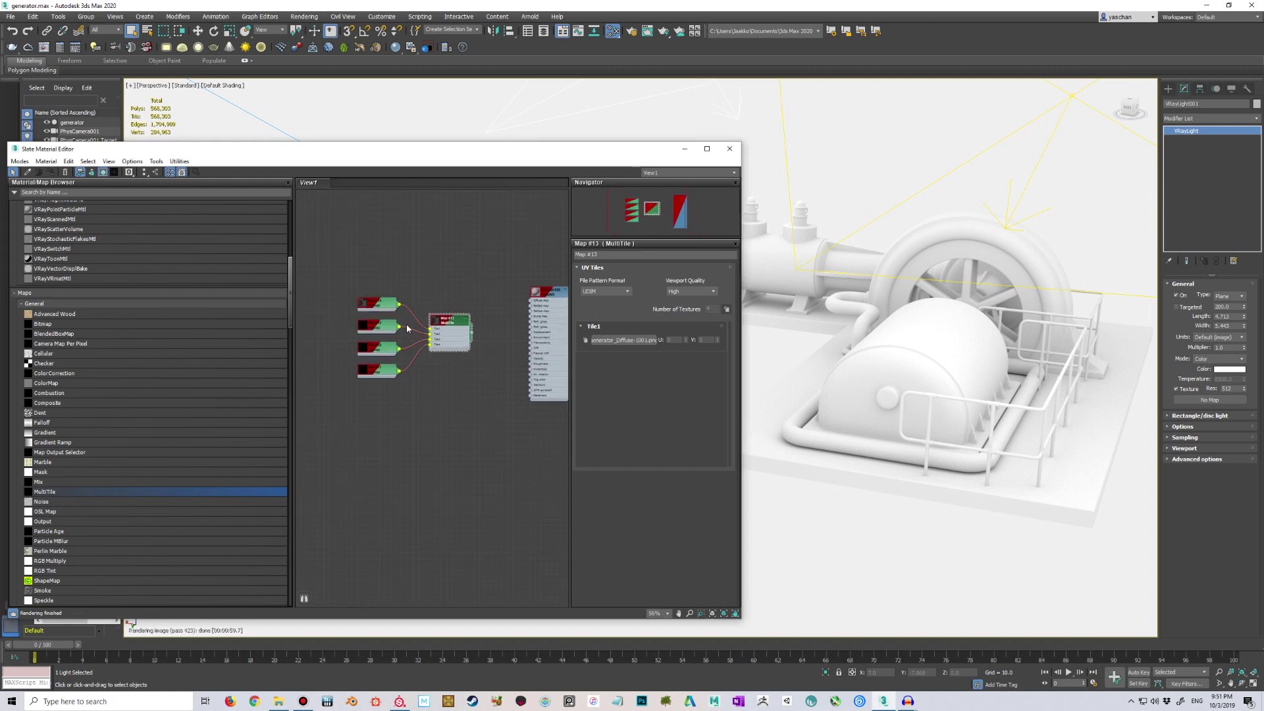
# Step: Connect the diffuse MultiTile node to the VRayMtl's Diffuse map input and assign the material to the generator in the viewport
pyautogui.moveTo(420, 364); pyautogui.dragTo(391, 380, button='middle')
pyautogui.scroll(1, 370, 380)
pyautogui.scroll(-1, 396, 375)
pyautogui.scroll(2, 439, 361)
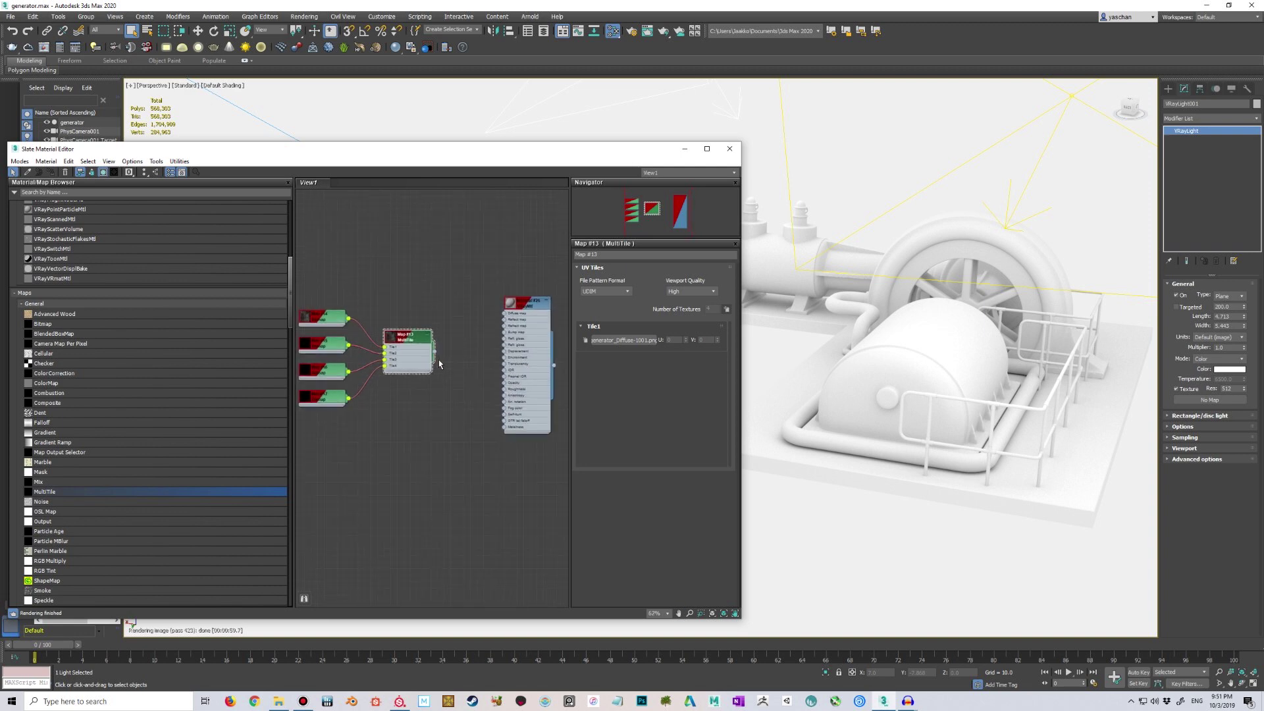
pyautogui.moveTo(472, 332); pyautogui.dragTo(504, 316)
pyautogui.moveTo(566, 387); pyautogui.dragTo(861, 383)
pyautogui.scroll(-3, 874, 387)
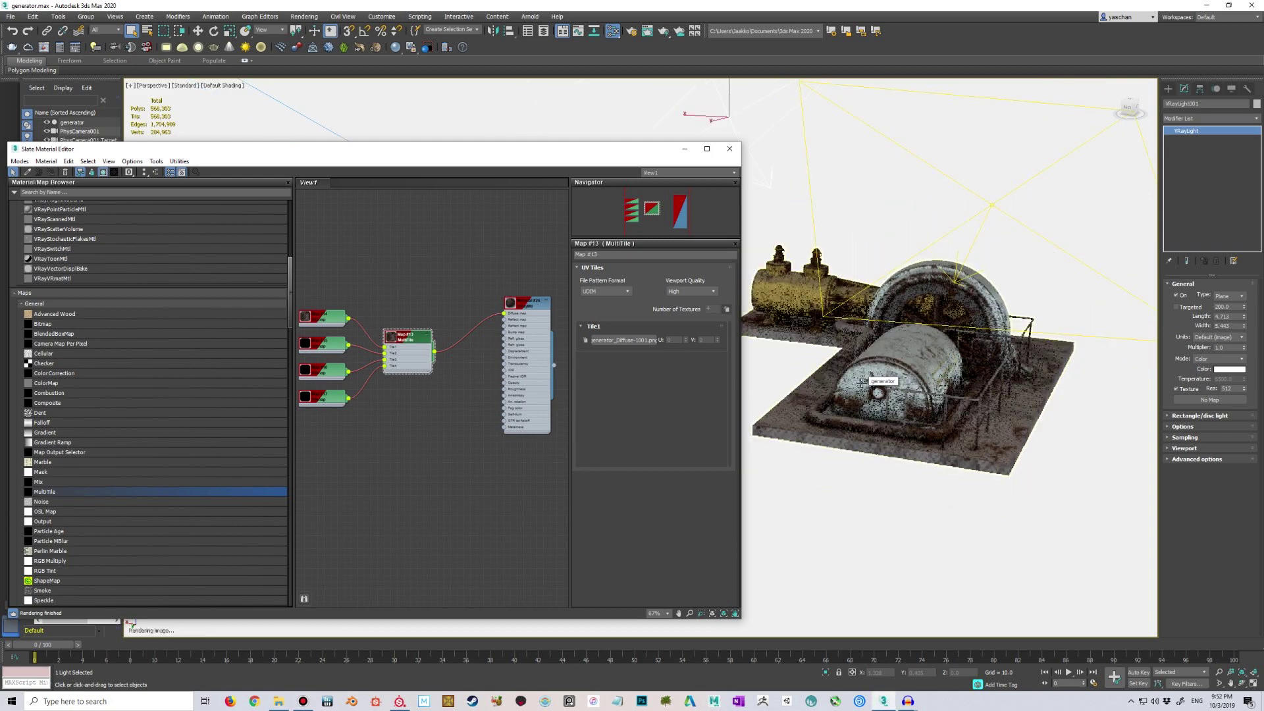
pyautogui.keyDown('alt'); pyautogui.moveTo(874, 387); pyautogui.dragTo(948, 400, button='middle'); pyautogui.keyUp('alt')
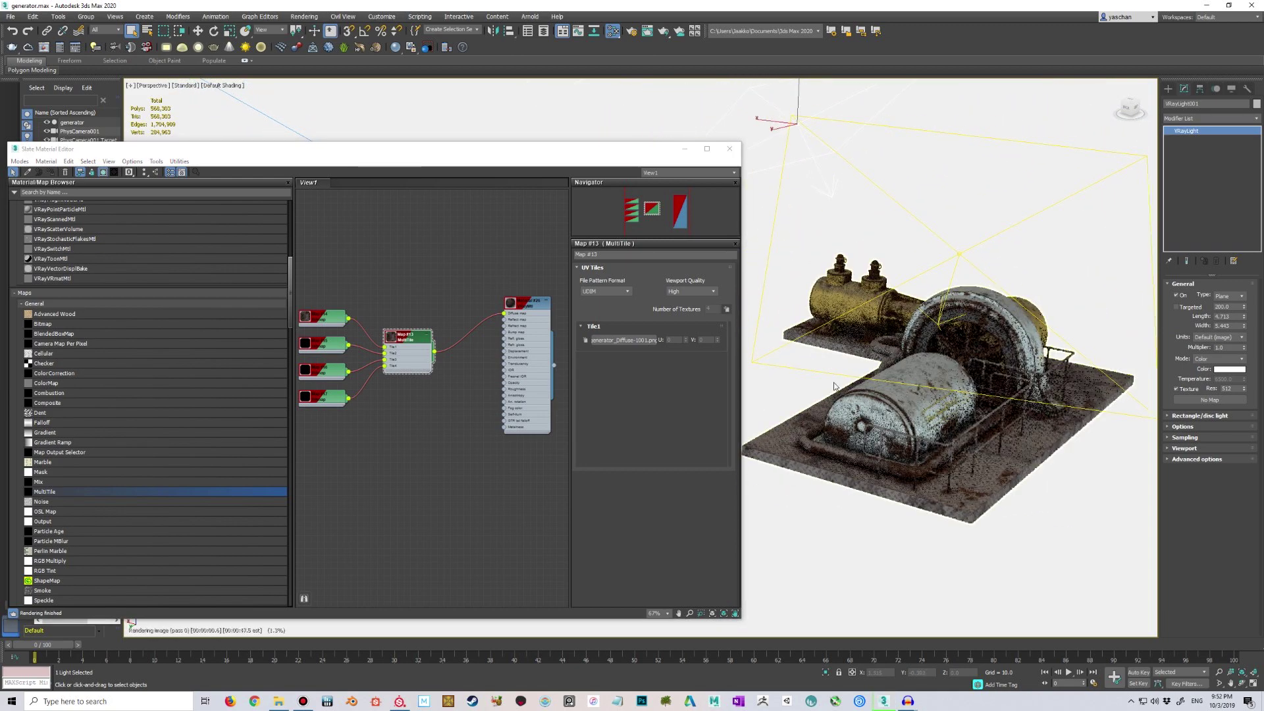
# Step: Reposition the diffuse MultiTile node and its bitmap nodes higher in the node view
pyautogui.scroll(-1, 425, 292)
pyautogui.moveTo(429, 285); pyautogui.dragTo(456, 255, button='middle')
pyautogui.moveTo(348, 258); pyautogui.dragTo(438, 360)
pyautogui.click(428, 259)
pyautogui.moveTo(344, 255); pyautogui.dragTo(439, 364)
pyautogui.moveTo(434, 304); pyautogui.dragTo(421, 274)
pyautogui.scroll(3, 468, 330)
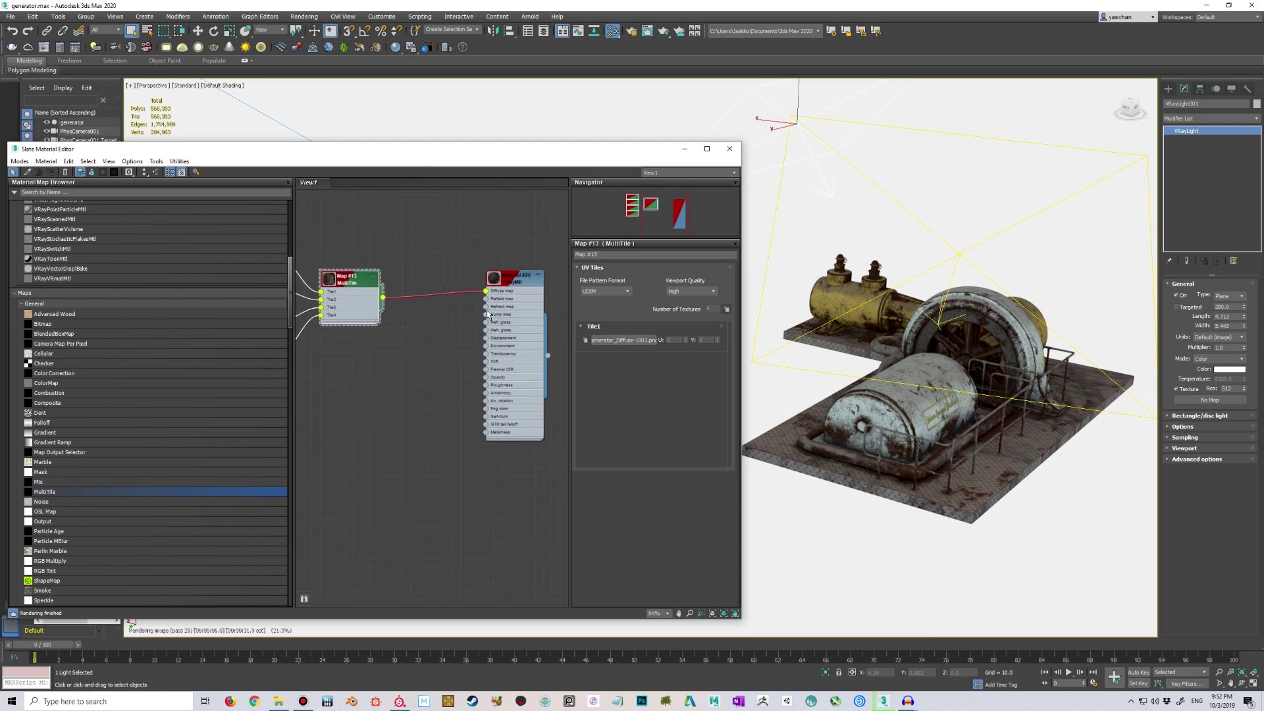
# Step: Add a second MultiTile map node below the diffuse one and set its file pattern format to UDIM
pyautogui.scroll(-3, 440, 361)
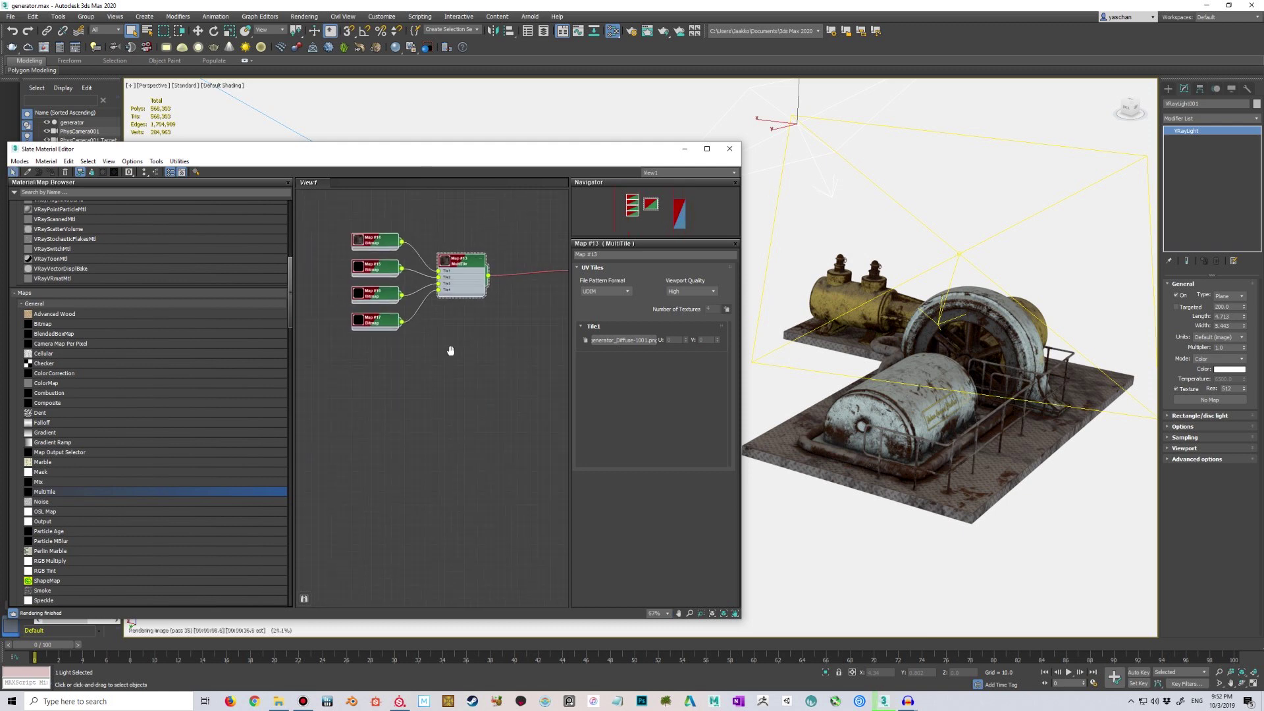
pyautogui.moveTo(77, 493); pyautogui.dragTo(397, 383)
pyautogui.doubleClick(403, 375)
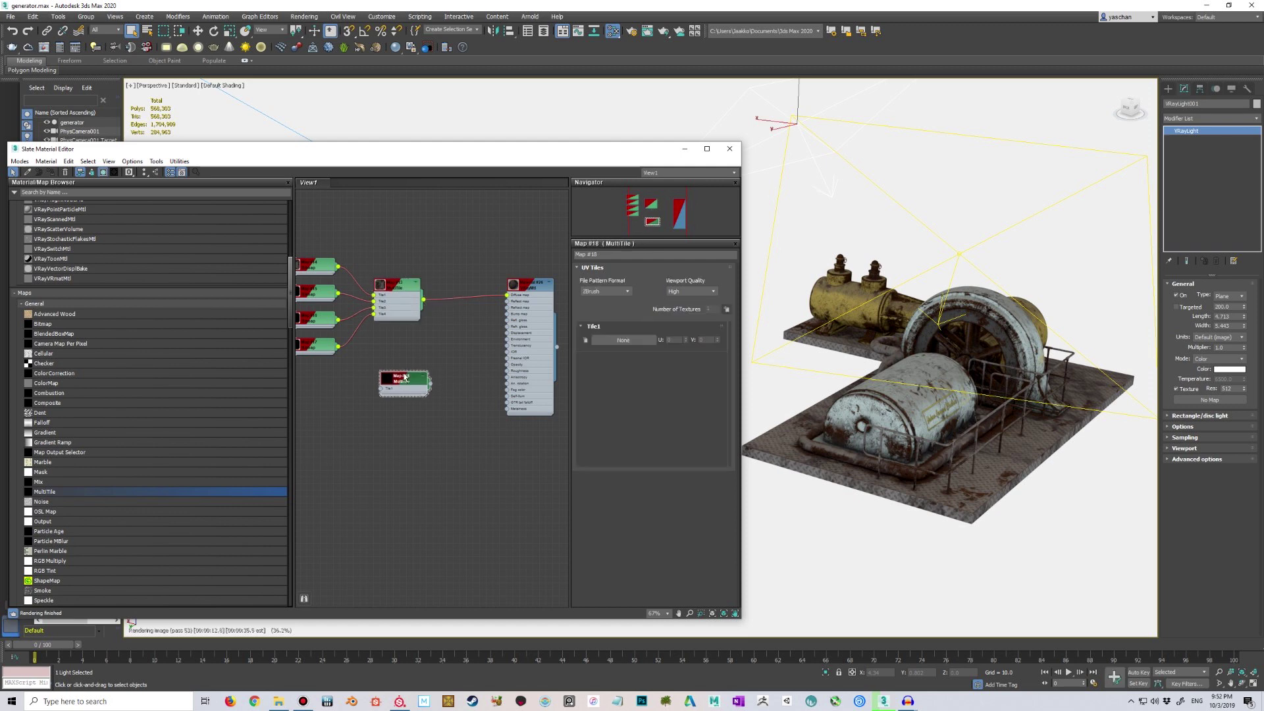
pyautogui.click(602, 291)
pyautogui.click(599, 314)
# Step: Load generator_Reflection-1001.png into the second MultiTile map's first tile with gamma set to Override
pyautogui.click(615, 340)
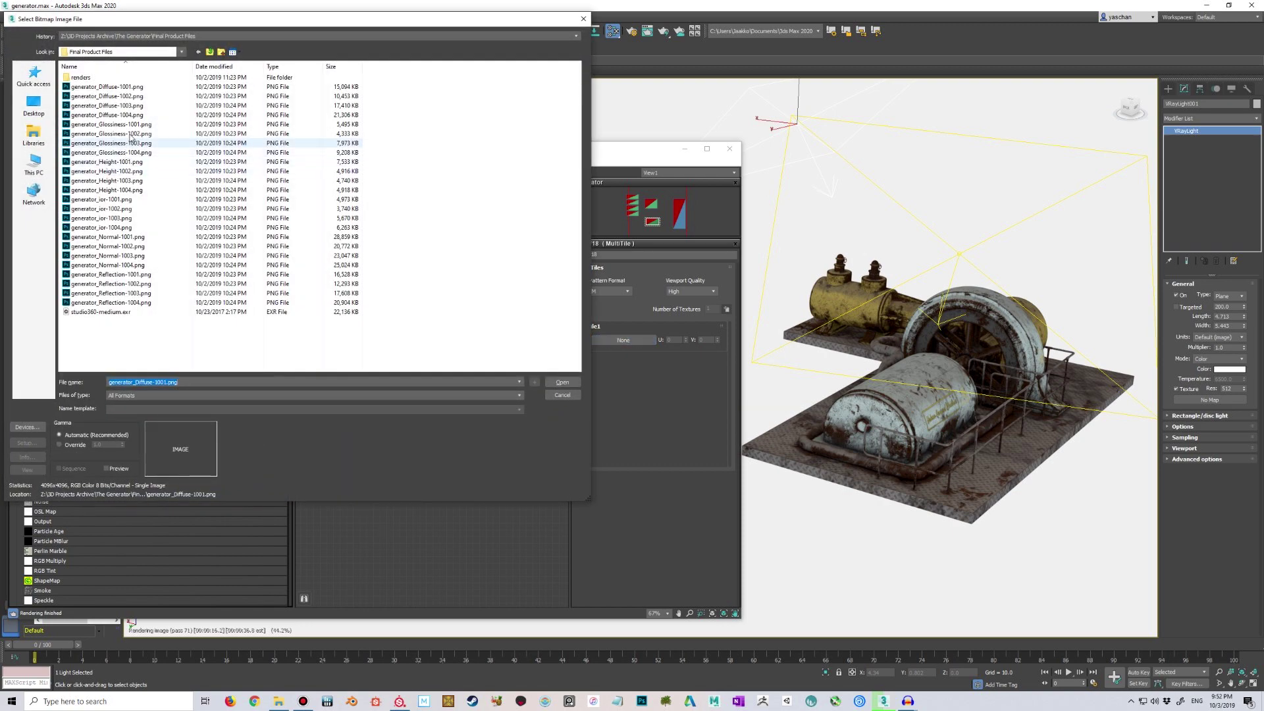
pyautogui.click(145, 274)
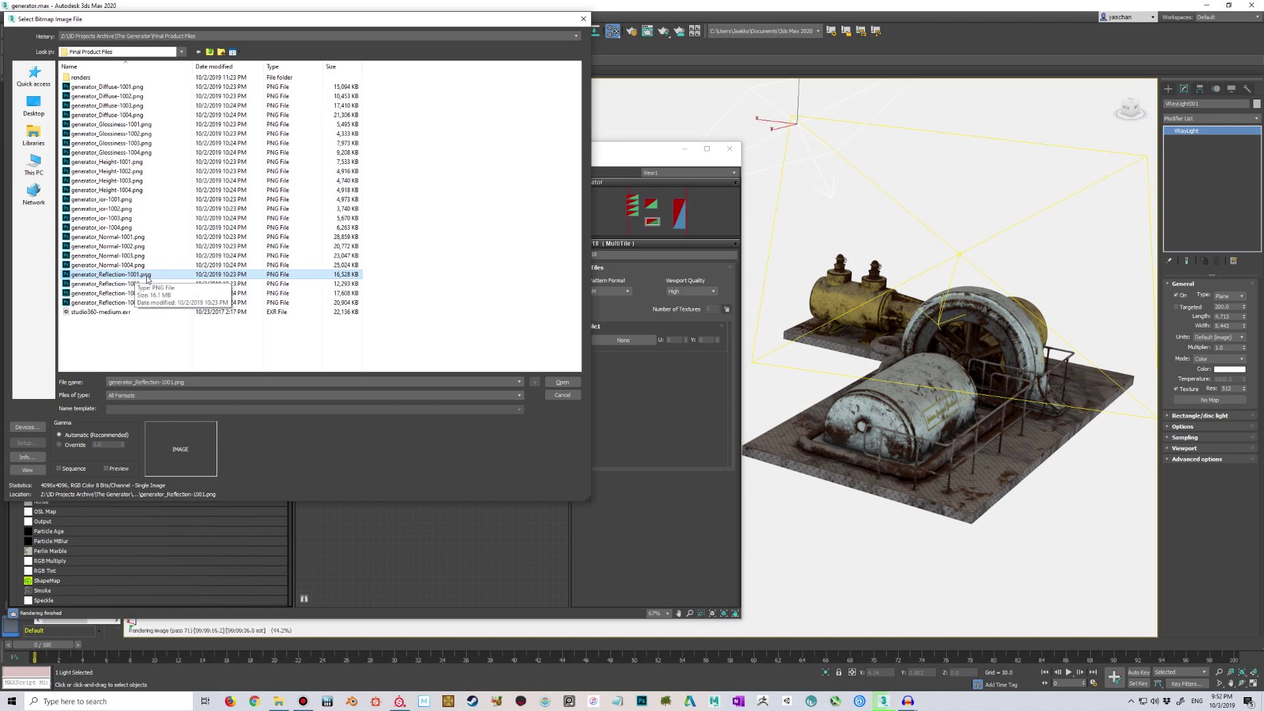
pyautogui.click(65, 445)
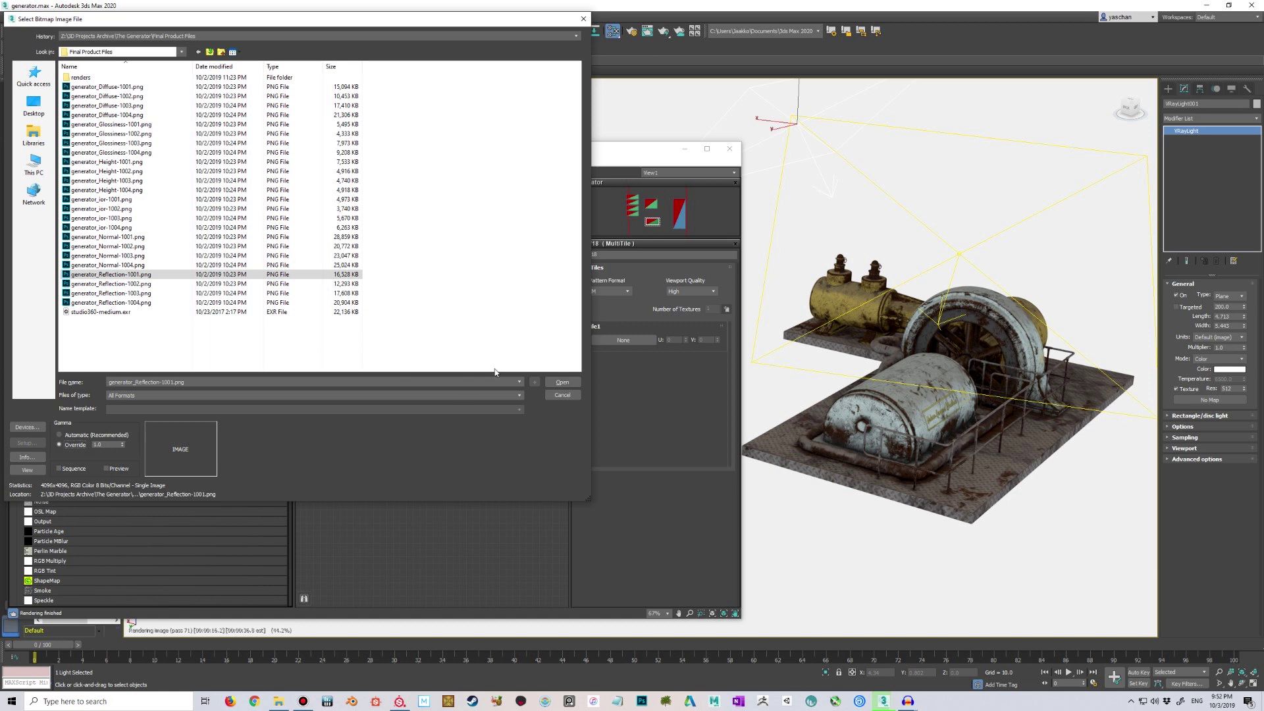
pyautogui.click(562, 383)
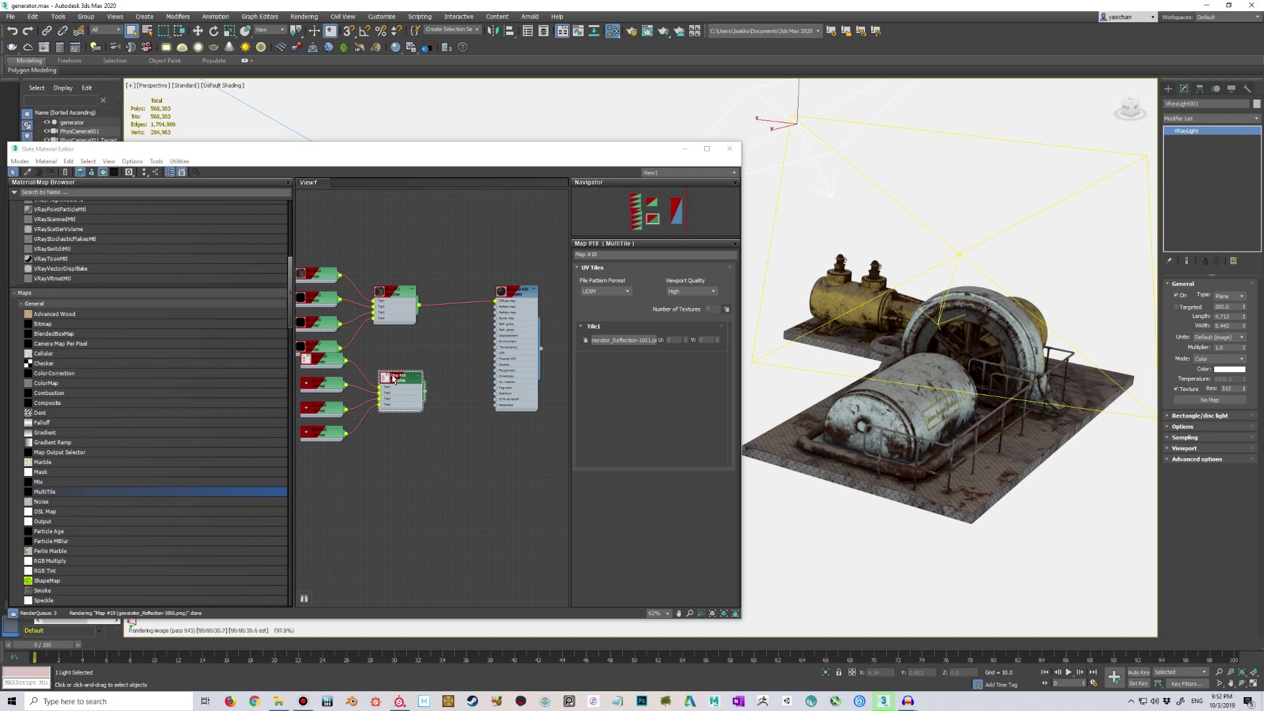
# Step: Move the reflection MultiTile and bitmap nodes clear of the diffuse nodes and connect the MultiTile to the VRayMtl's Reflect map input
pyautogui.moveTo(381, 364); pyautogui.dragTo(343, 347)
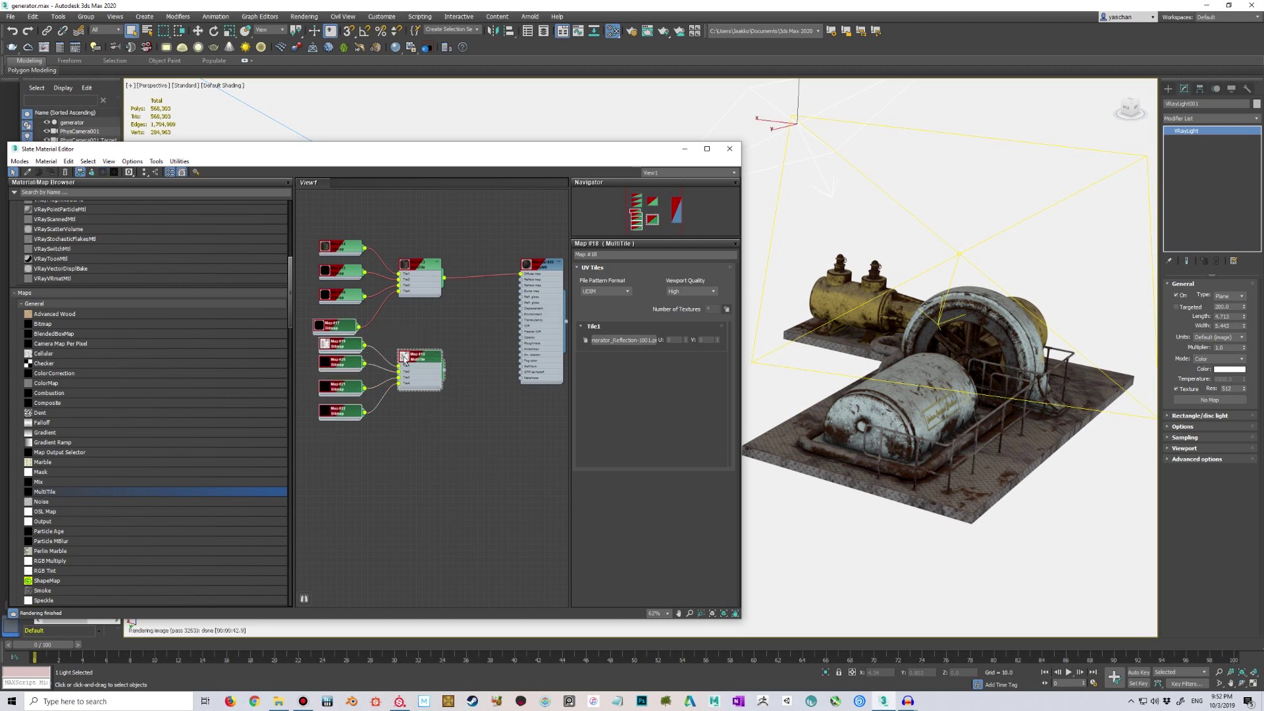
pyautogui.moveTo(429, 429); pyautogui.dragTo(333, 344)
pyautogui.moveTo(421, 356); pyautogui.dragTo(389, 374)
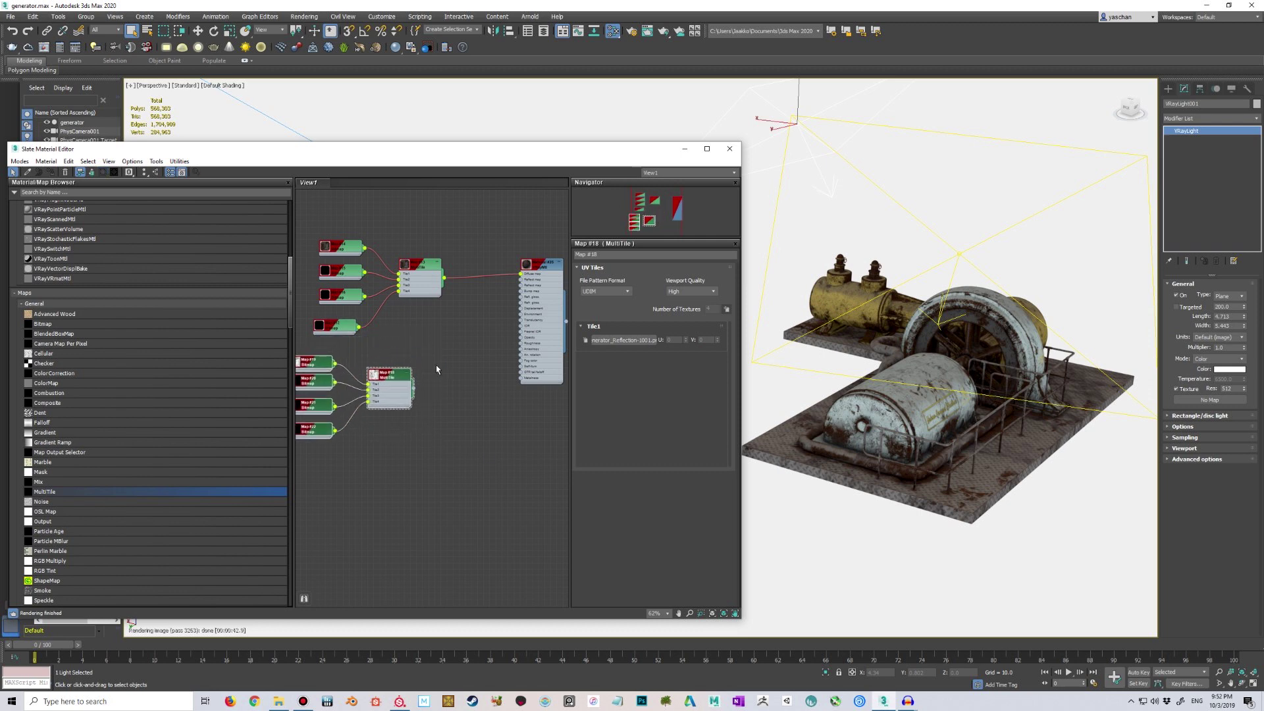
pyautogui.moveTo(418, 383); pyautogui.dragTo(367, 398, button='middle')
pyautogui.scroll(1, 414, 385)
pyautogui.moveTo(363, 403); pyautogui.dragTo(487, 275)
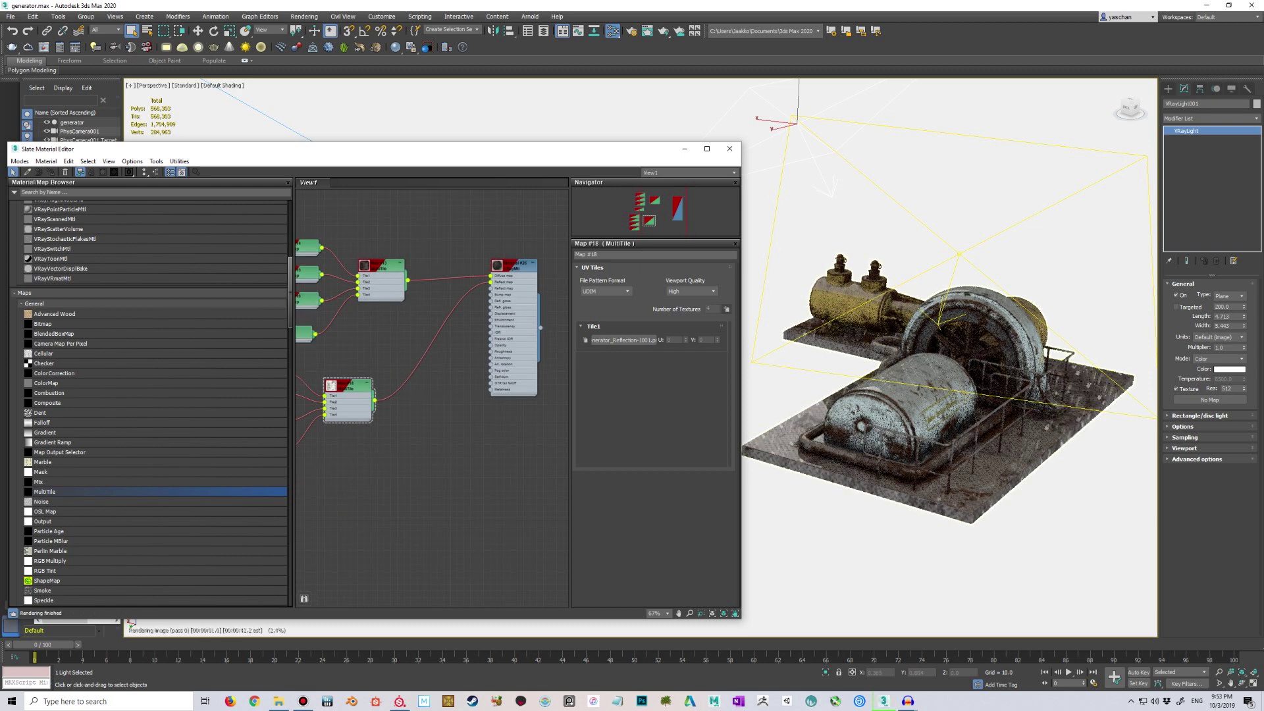
pyautogui.scroll(-3, 838, 429)
pyautogui.scroll(3, 840, 429)
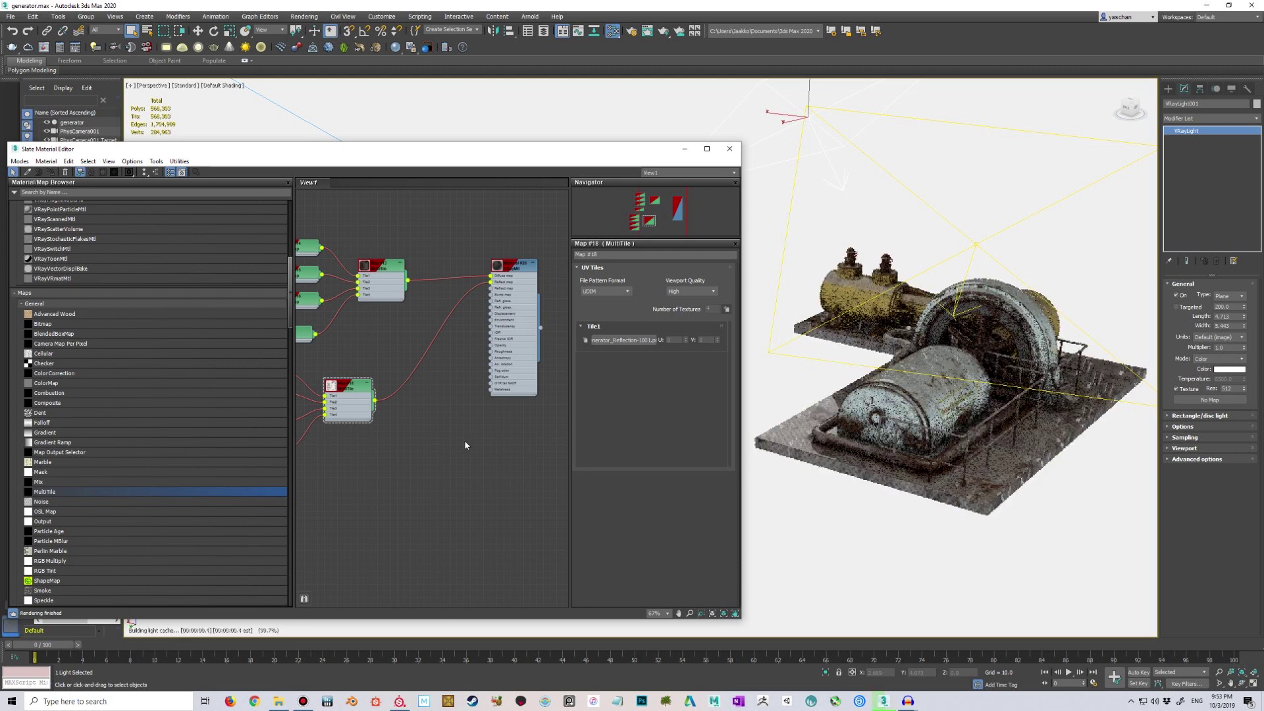
# Step: Add a third MultiTile map node below the reflection nodes and set its file pattern format to UDIM
pyautogui.moveTo(462, 445); pyautogui.dragTo(507, 347, button='middle')
pyautogui.scroll(-1, 504, 389)
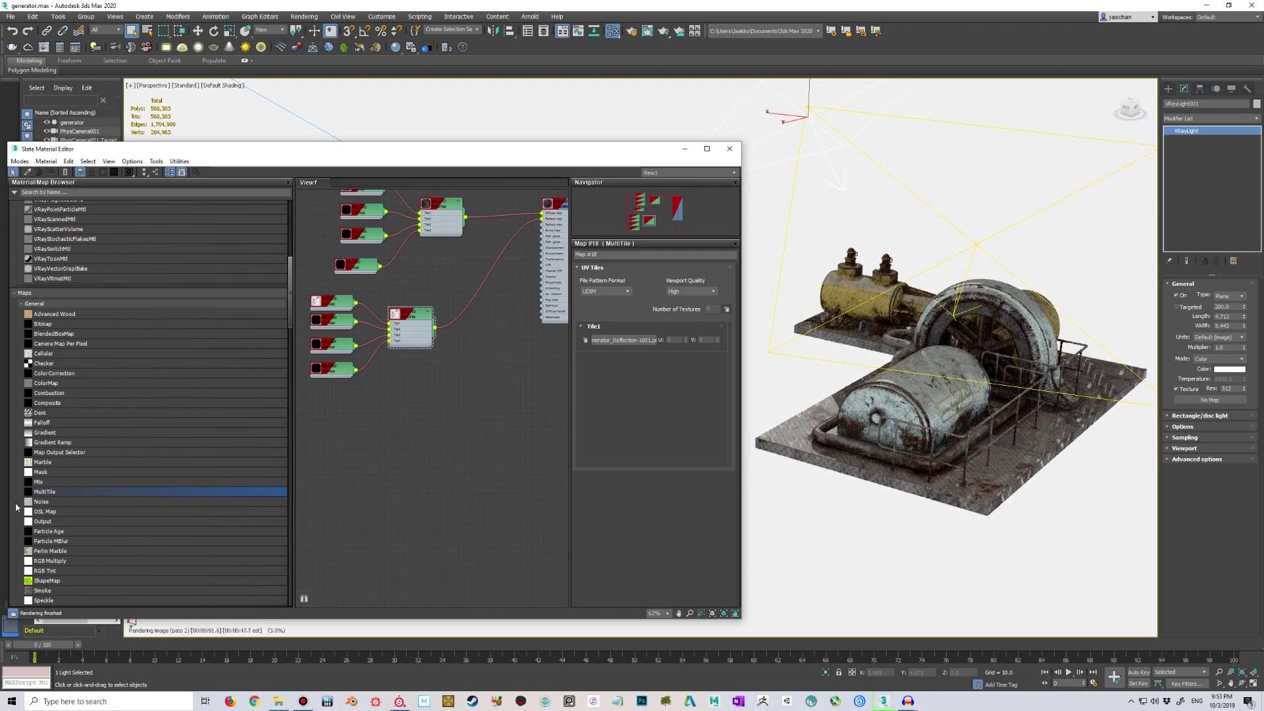
pyautogui.doubleClick(59, 491)
pyautogui.moveTo(429, 393); pyautogui.dragTo(418, 399)
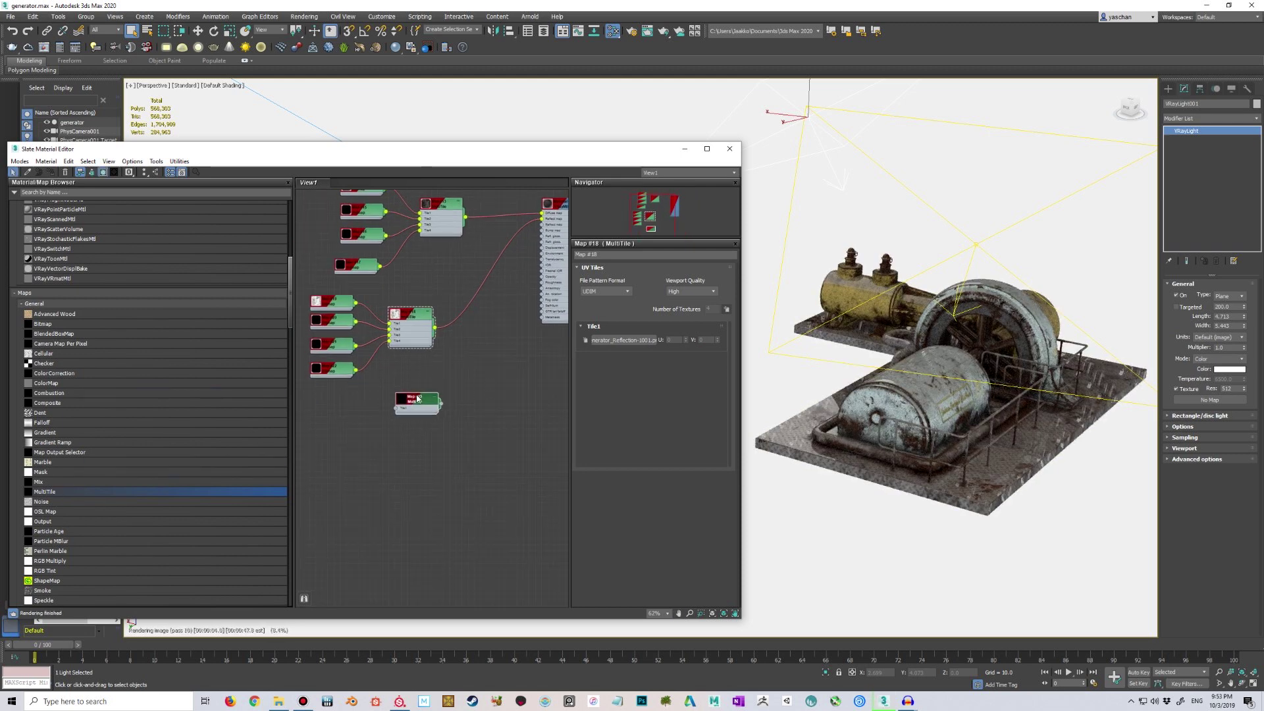
pyautogui.doubleClick(418, 399)
pyautogui.click(604, 291)
pyautogui.click(592, 312)
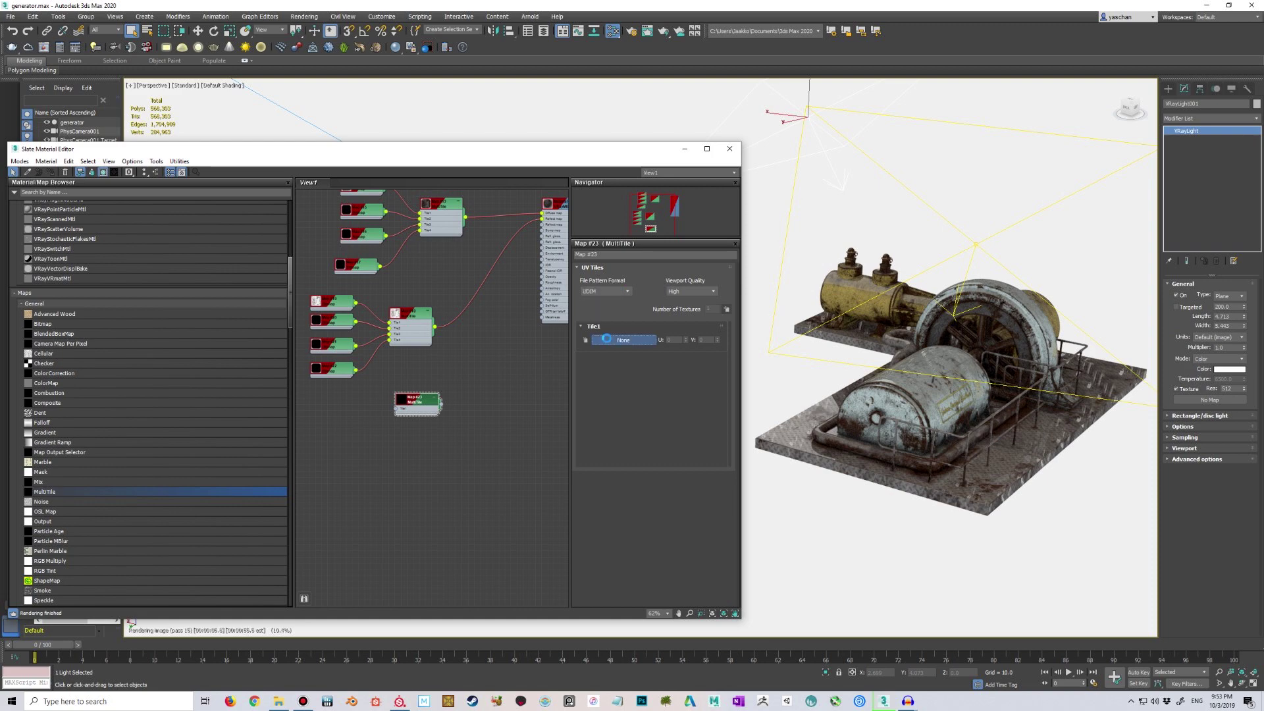
# Step: Load generator_Glossiness-1001.png into the third MultiTile map's first tile with gamma set to Override
pyautogui.click(623, 340)
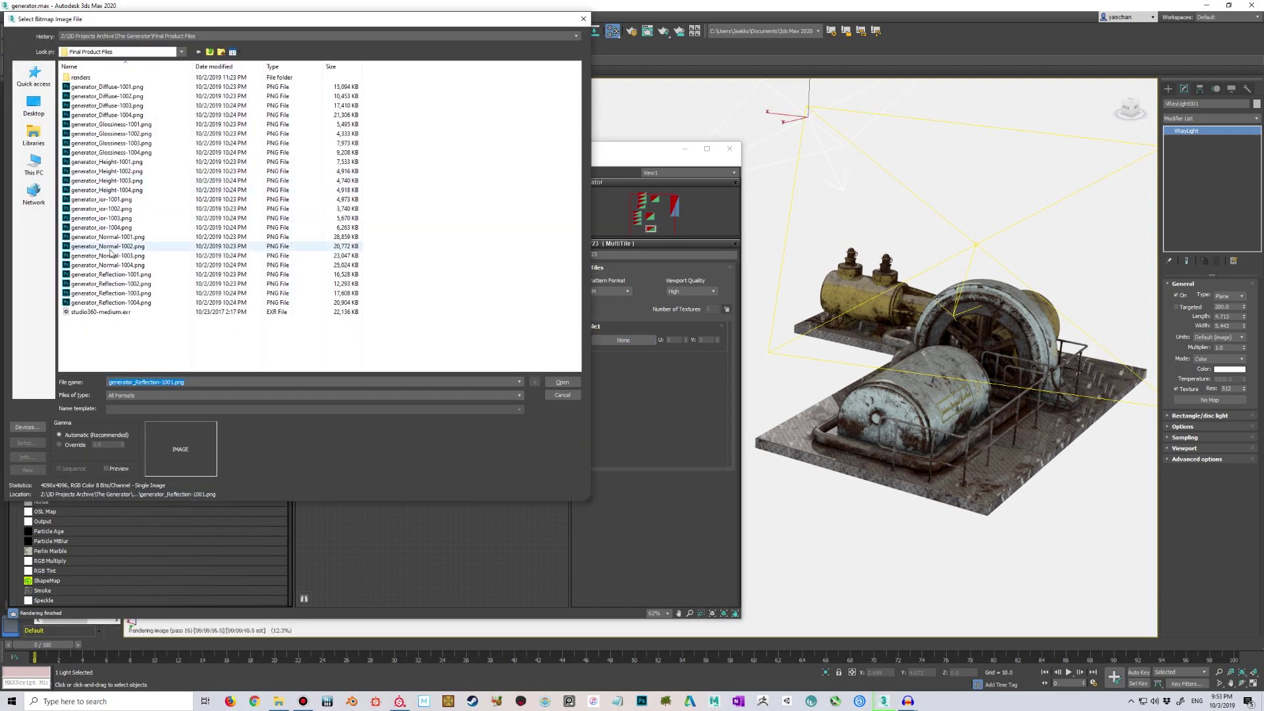
pyautogui.click(112, 124)
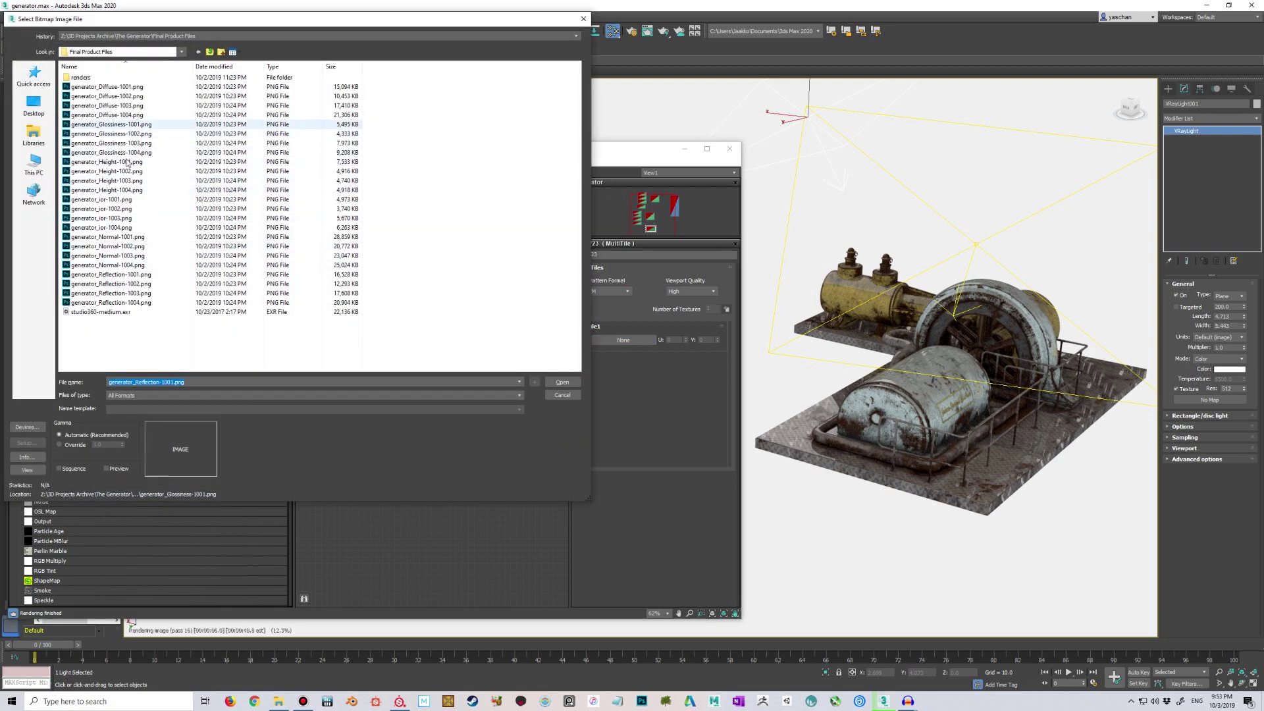
pyautogui.click(73, 446)
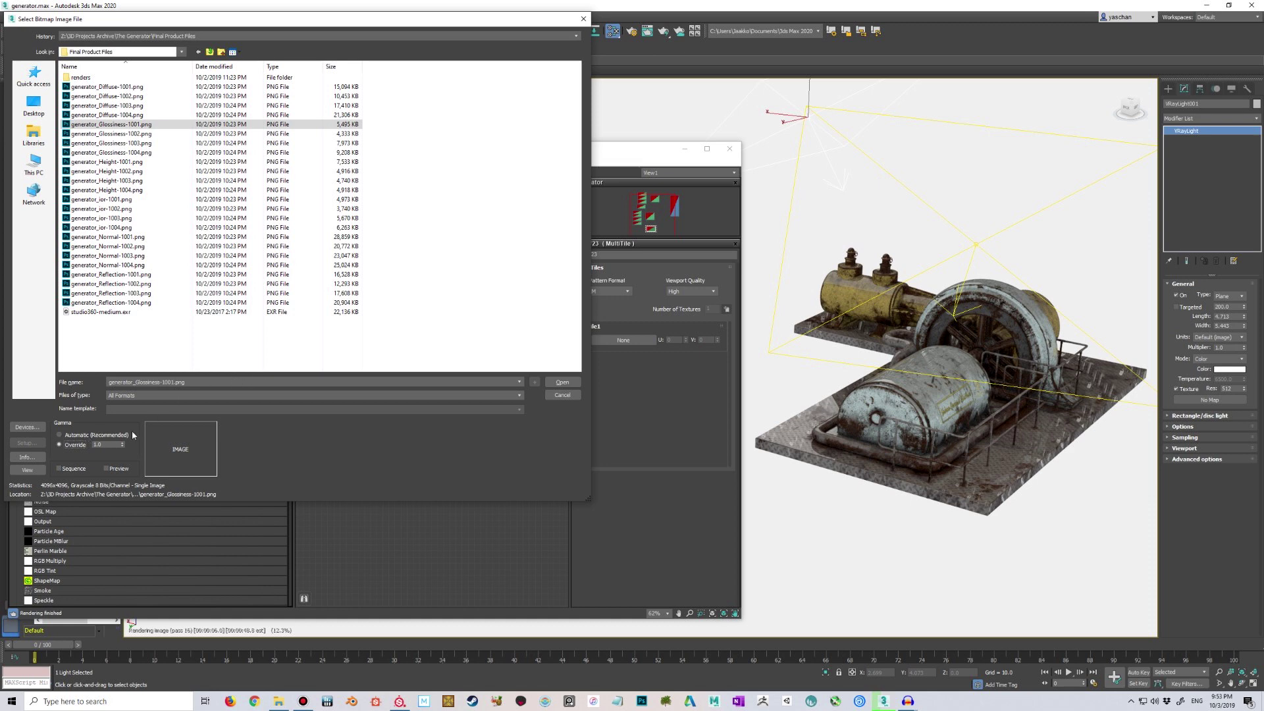
pyautogui.click(562, 381)
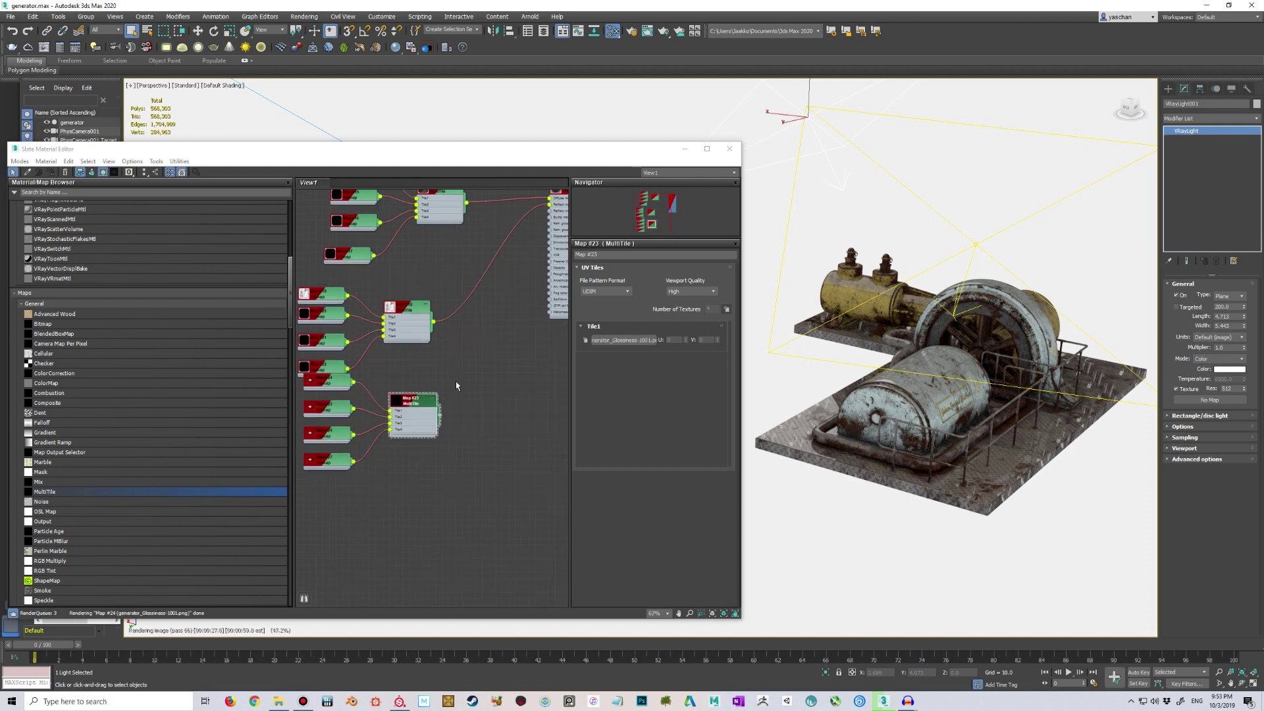
# Step: Move the glossiness MultiTile node and its bitmap nodes down, clear of the reflection nodes
pyautogui.moveTo(463, 472); pyautogui.dragTo(329, 381)
pyautogui.moveTo(404, 399); pyautogui.dragTo(391, 421)
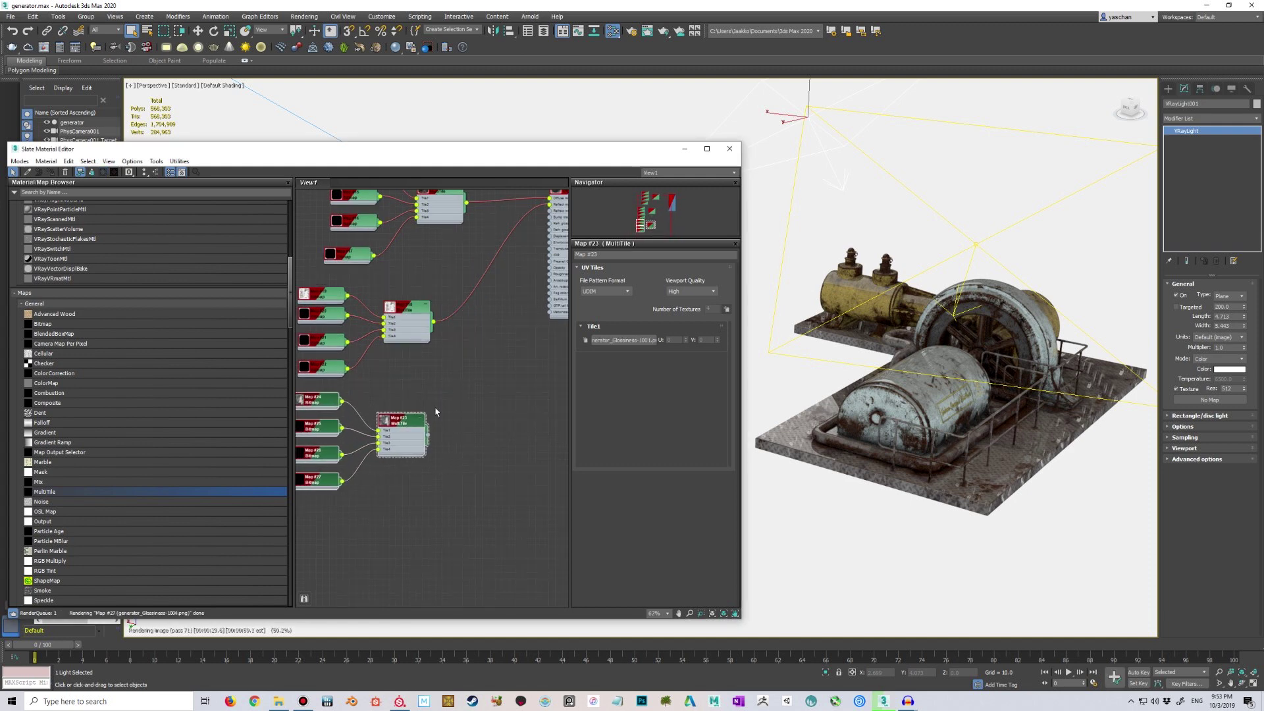
pyautogui.moveTo(487, 412); pyautogui.dragTo(460, 432, button='middle')
pyautogui.scroll(-1, 477, 416)
pyautogui.scroll(2, 412, 464)
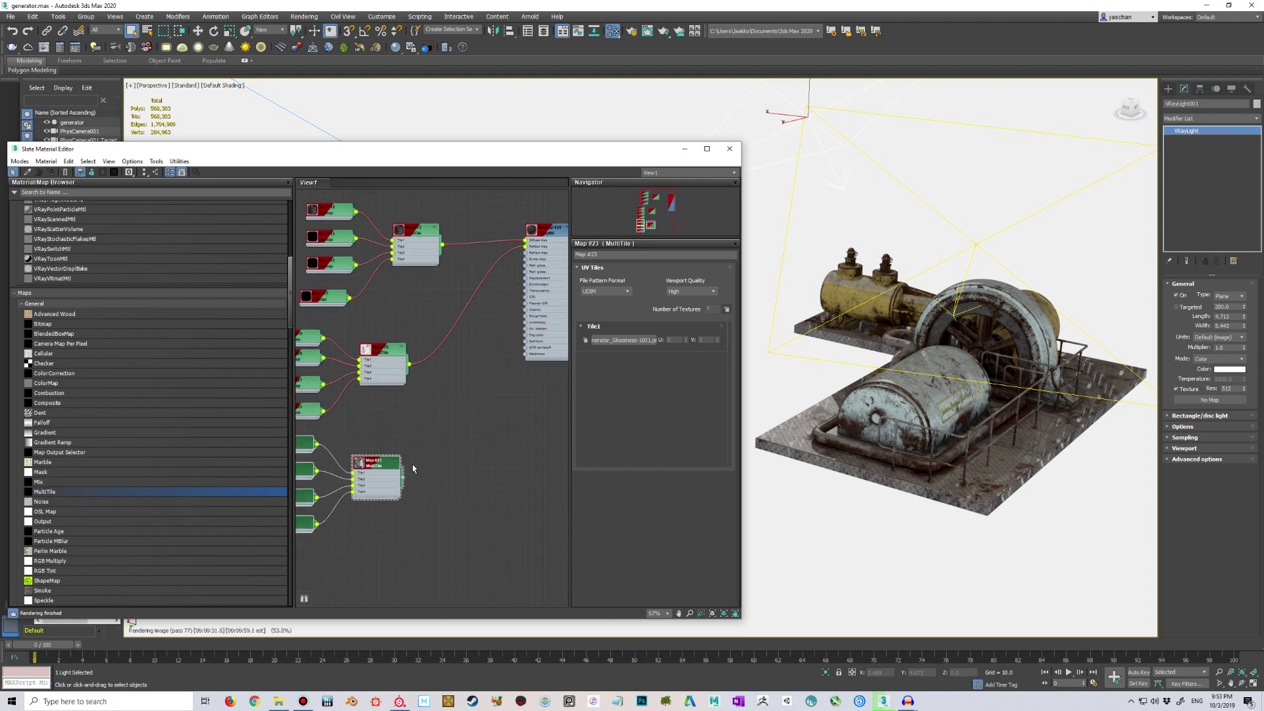
# Step: Connect the glossiness MultiTile map to the VRayMtl's Refl. gloss input and check the generator render from a slightly different angle
pyautogui.moveTo(411, 470); pyautogui.dragTo(376, 500, button='middle')
pyautogui.scroll(2, 474, 325)
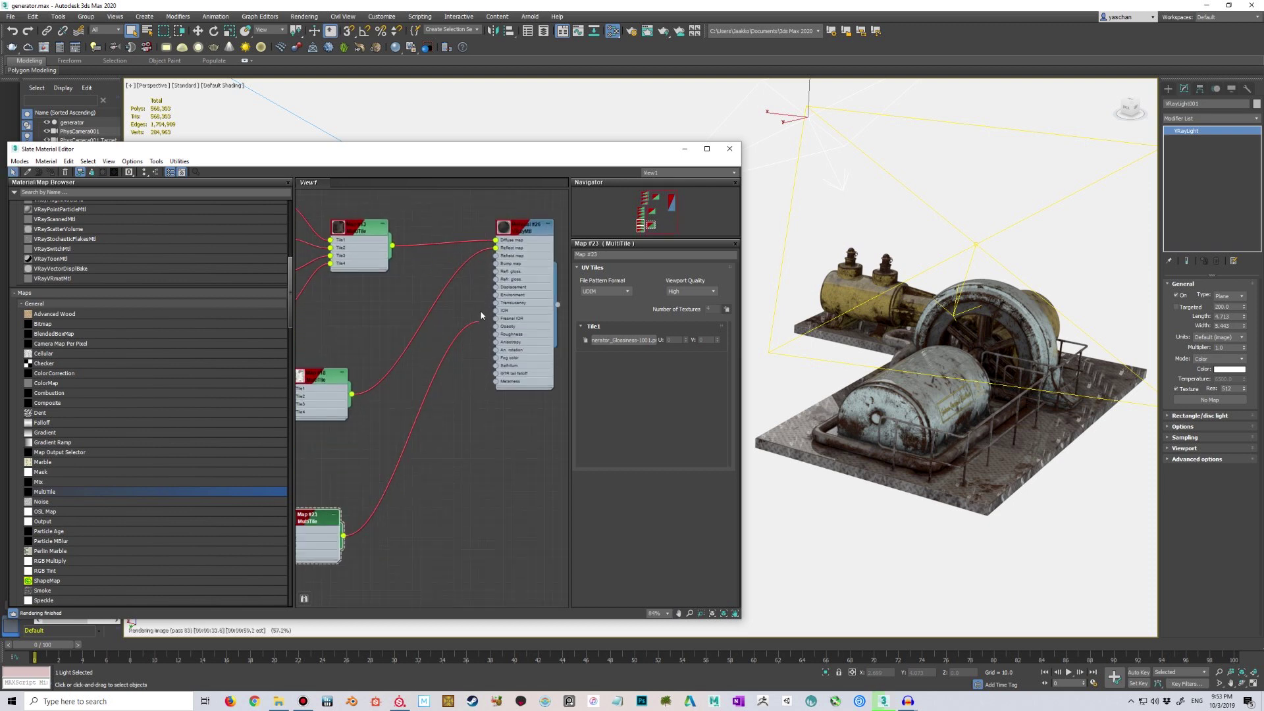
pyautogui.scroll(1, 486, 285)
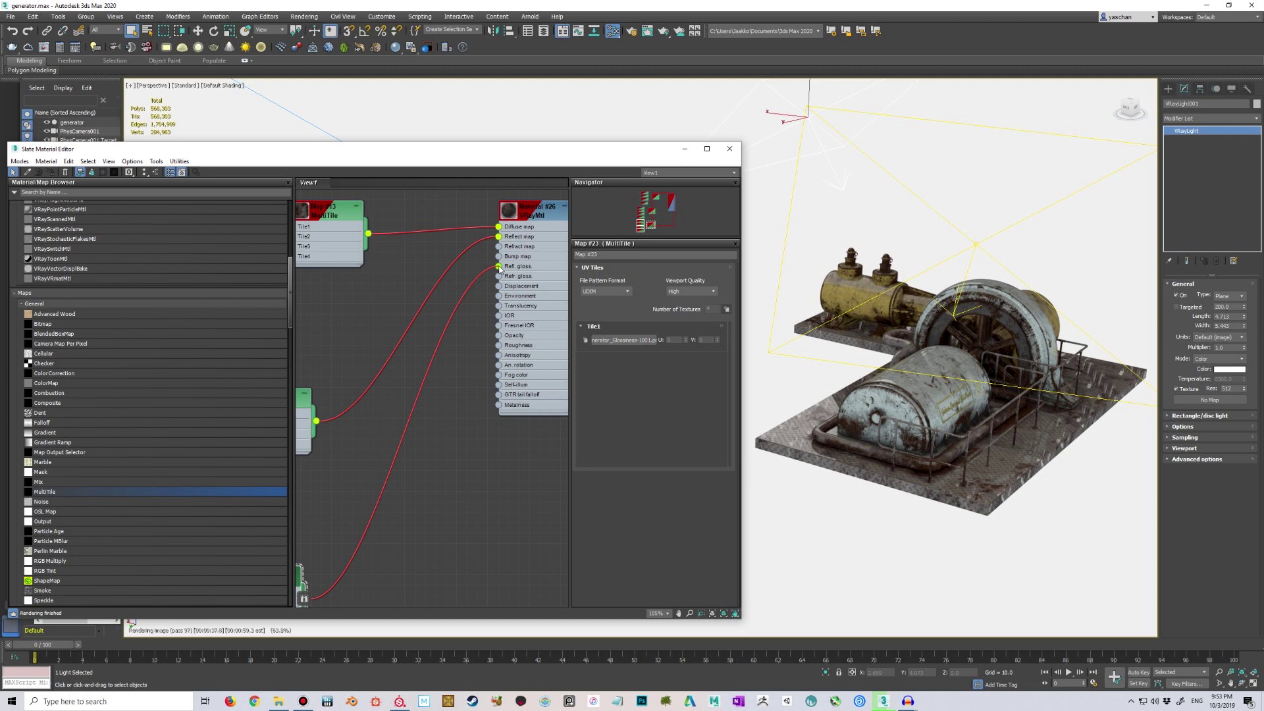
pyautogui.scroll(1, 508, 273)
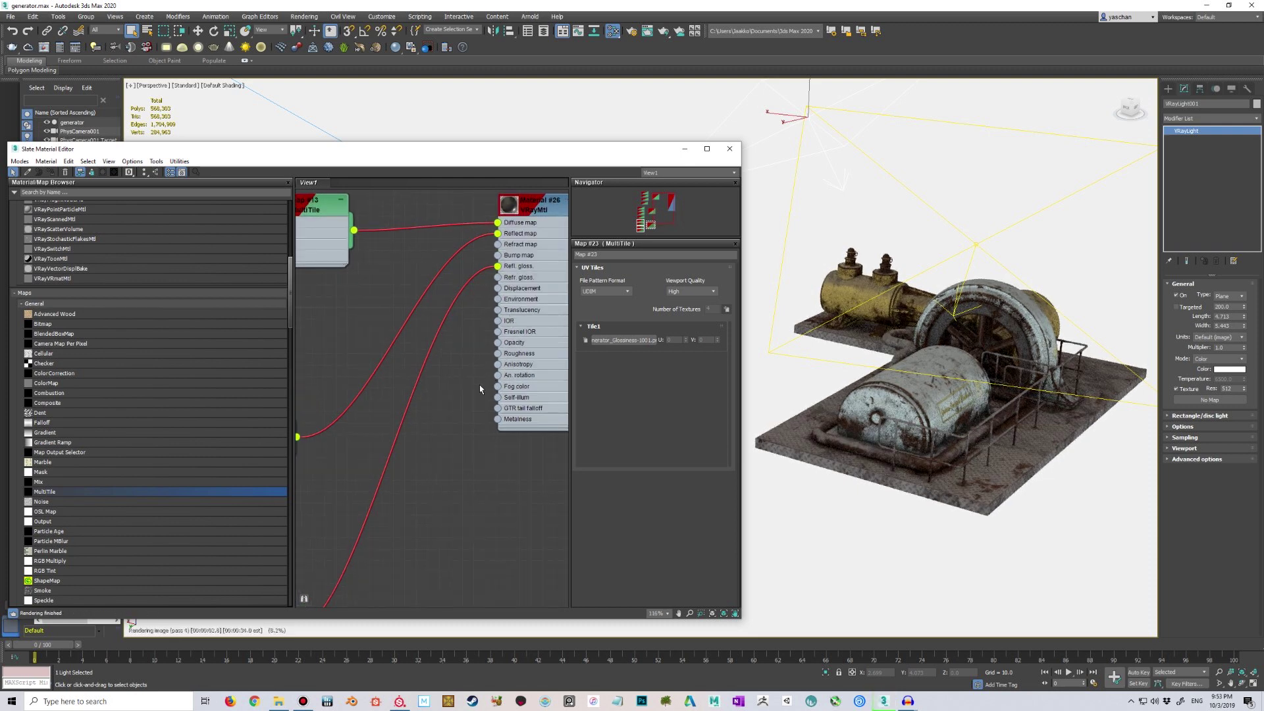
pyautogui.scroll(-4, 480, 389)
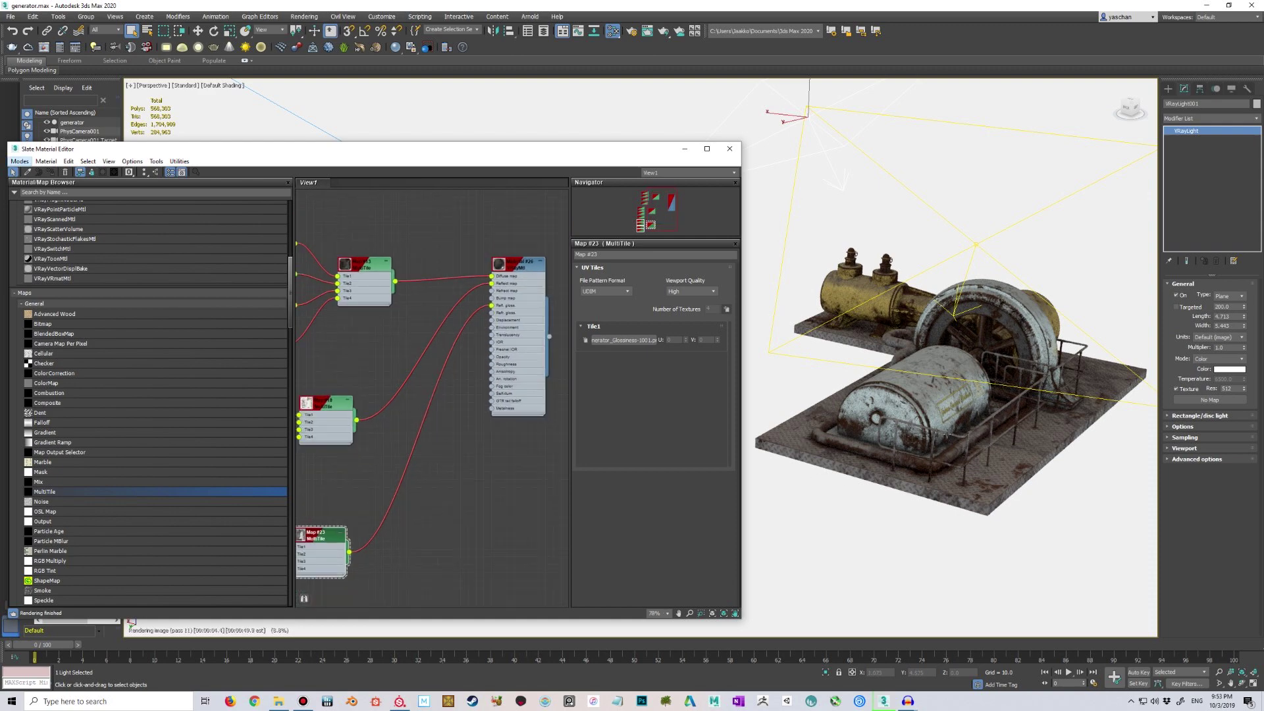
pyautogui.scroll(3, 947, 434)
pyautogui.scroll(-3, 946, 434)
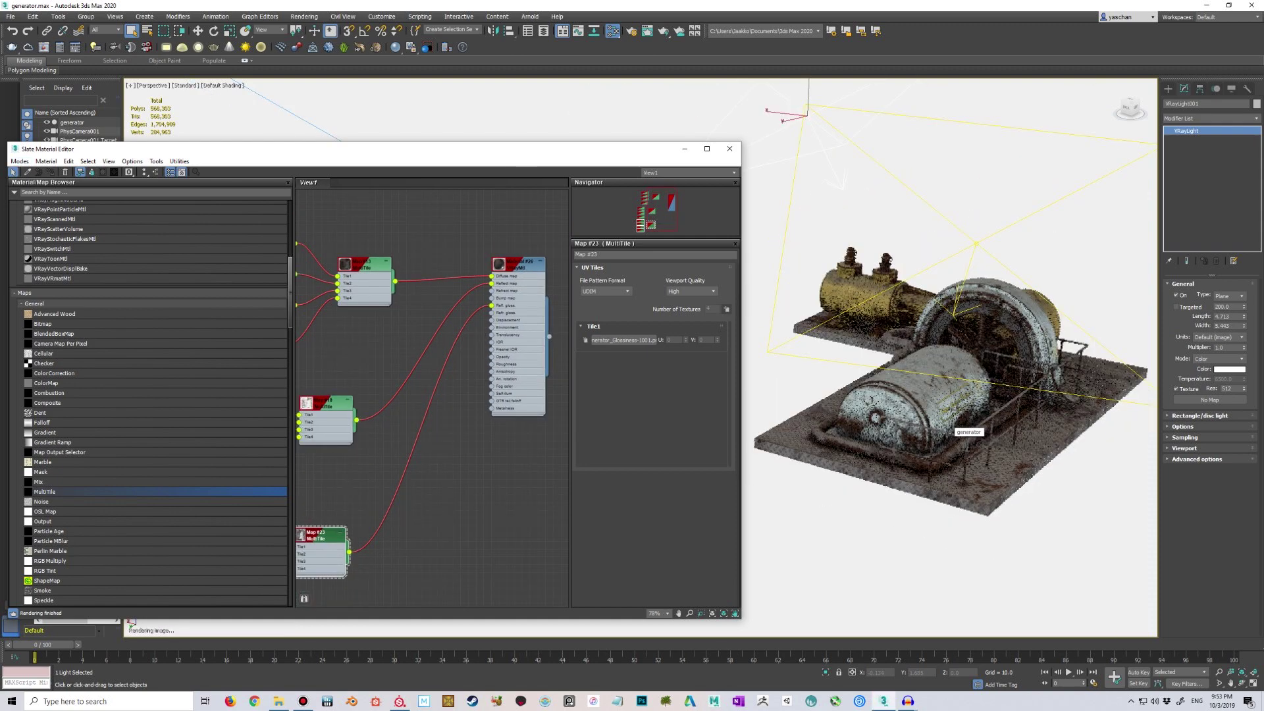
pyautogui.moveTo(946, 431)
pyautogui.keyDown('alt'); pyautogui.mouseDown(button='middle')
pyautogui.moveTo(888, 402)
pyautogui.moveTo(962, 439)
pyautogui.mouseUp(button='middle'); pyautogui.keyUp('alt')
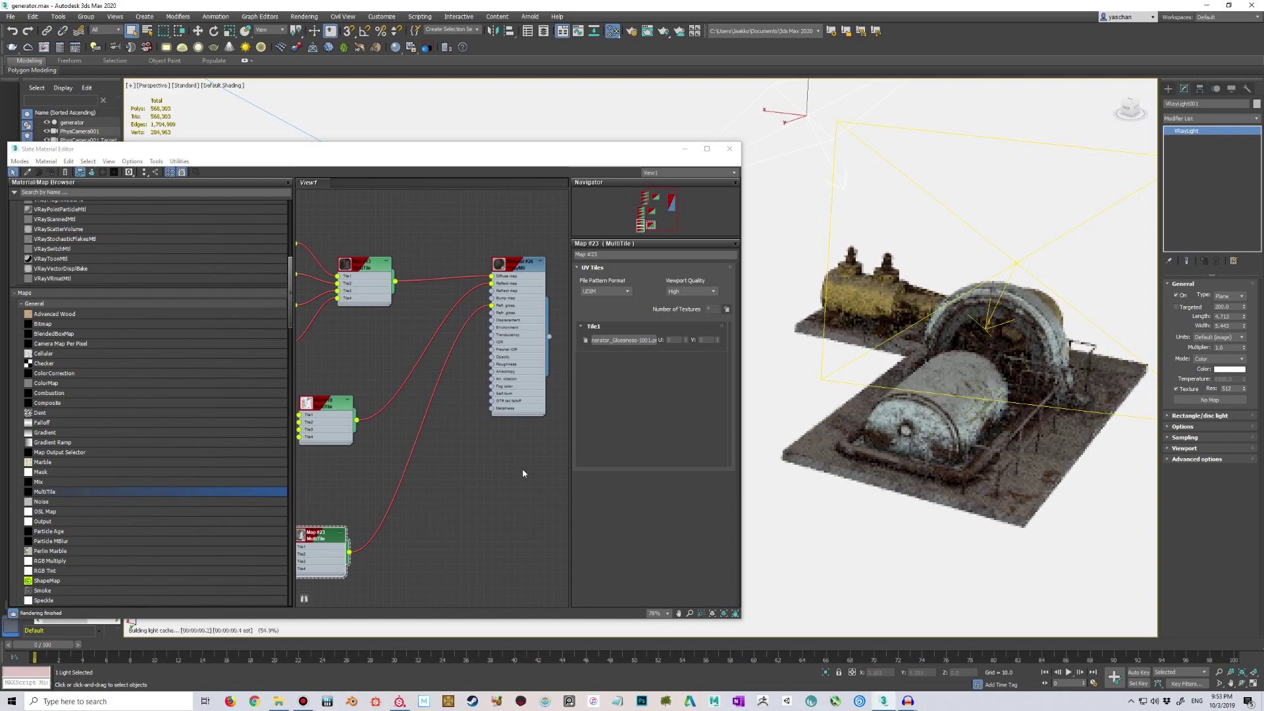
# Step: Add a fourth MultiTile map node below the glossiness nodes and set its file pattern format to UDIM
pyautogui.moveTo(440, 150); pyautogui.dragTo(458, 120)
pyautogui.scroll(-2, 475, 425)
pyautogui.moveTo(428, 555); pyautogui.dragTo(484, 373, button='middle')
pyautogui.moveTo(65, 461); pyautogui.dragTo(434, 403)
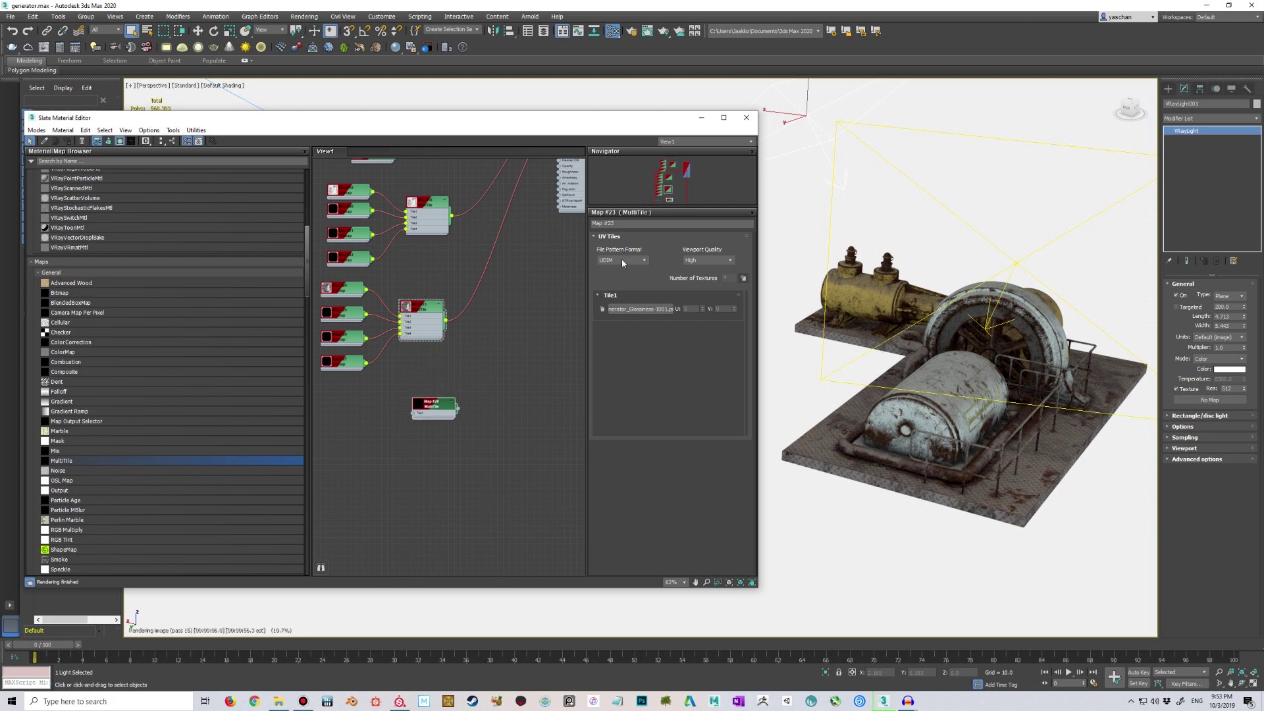
pyautogui.click(493, 372)
pyautogui.doubleClick(419, 403)
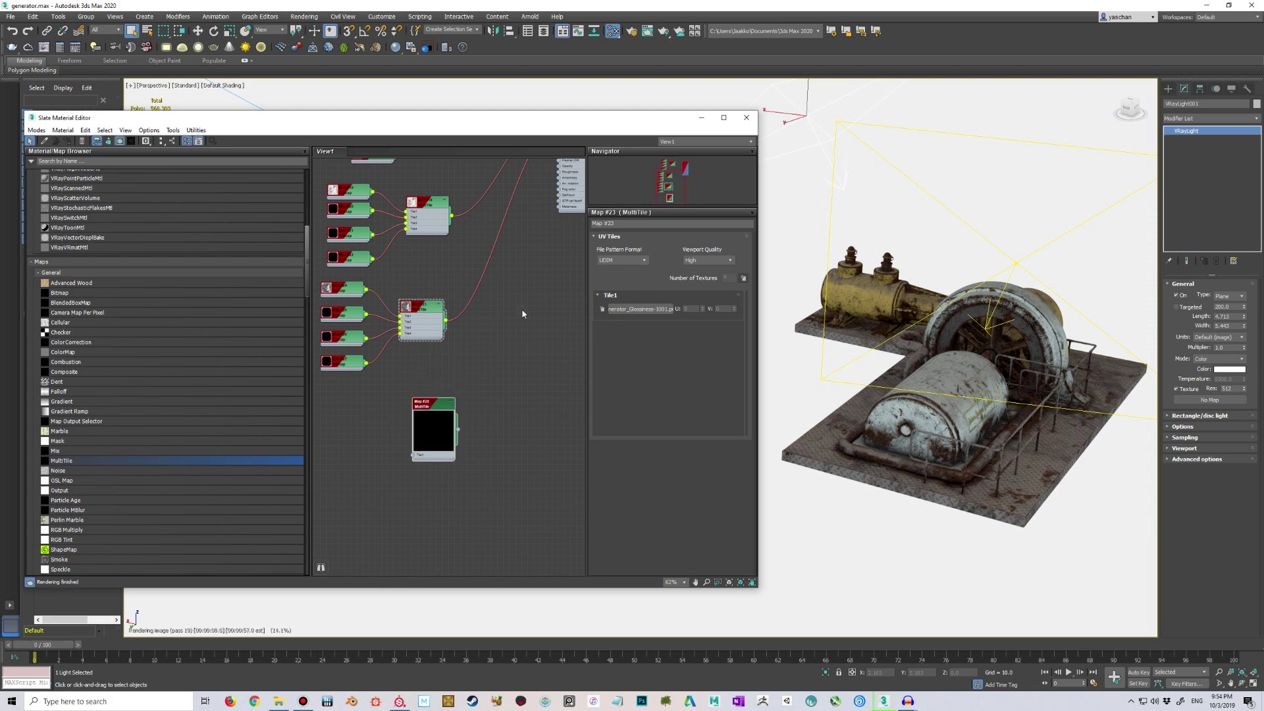
pyautogui.click(440, 415)
pyautogui.click(622, 260)
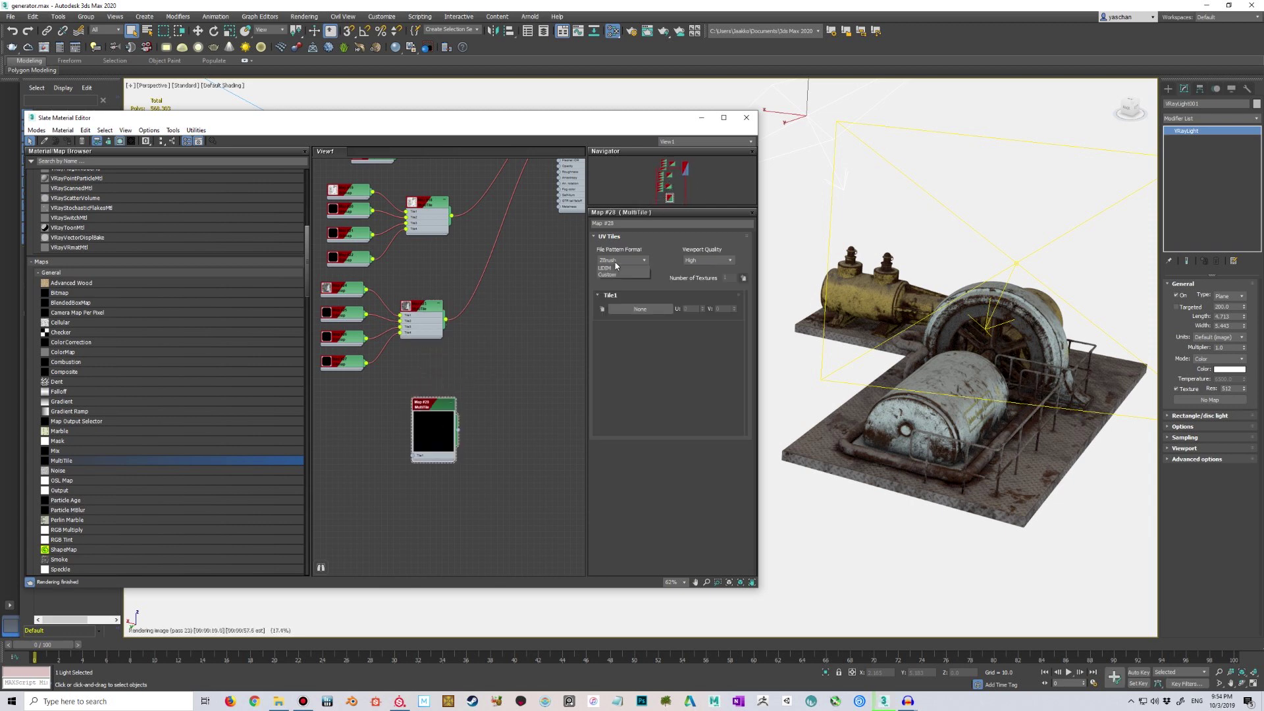
pyautogui.click(609, 282)
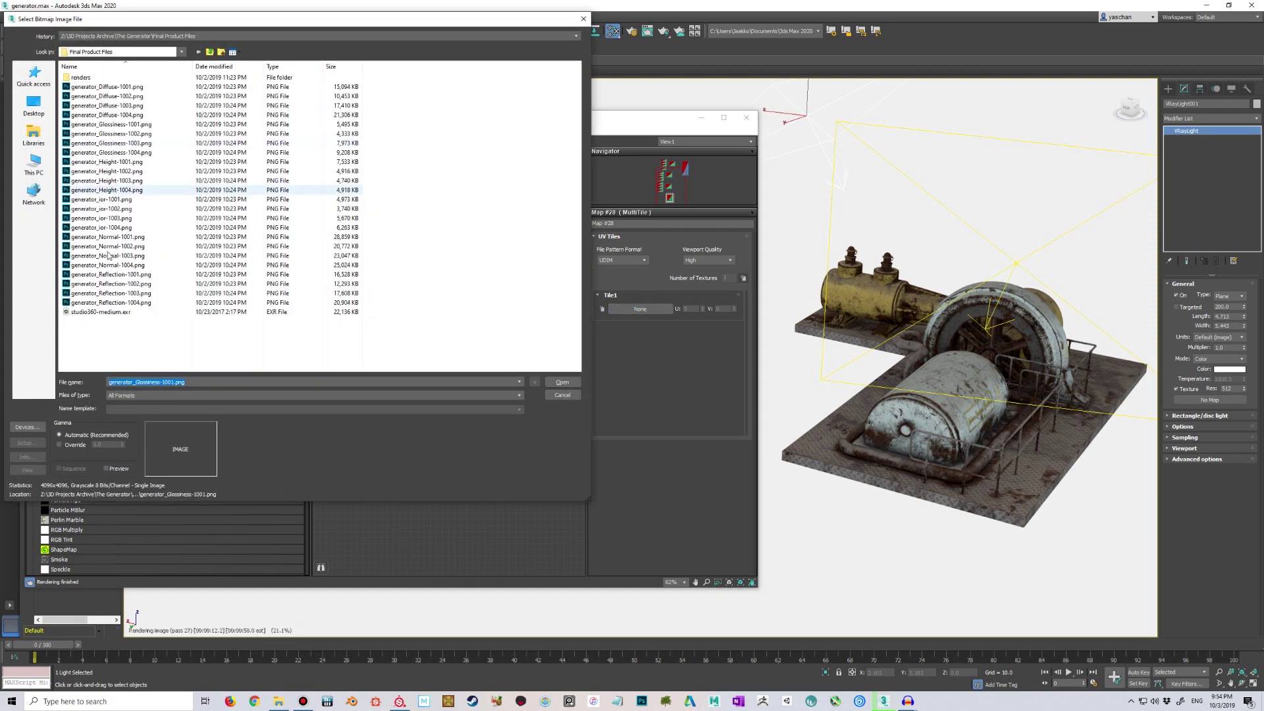
# Step: Load generator_Normal-1001.png into the fourth MultiTile map's first tile with gamma set to Override
pyautogui.click(125, 237)
pyautogui.click(74, 445)
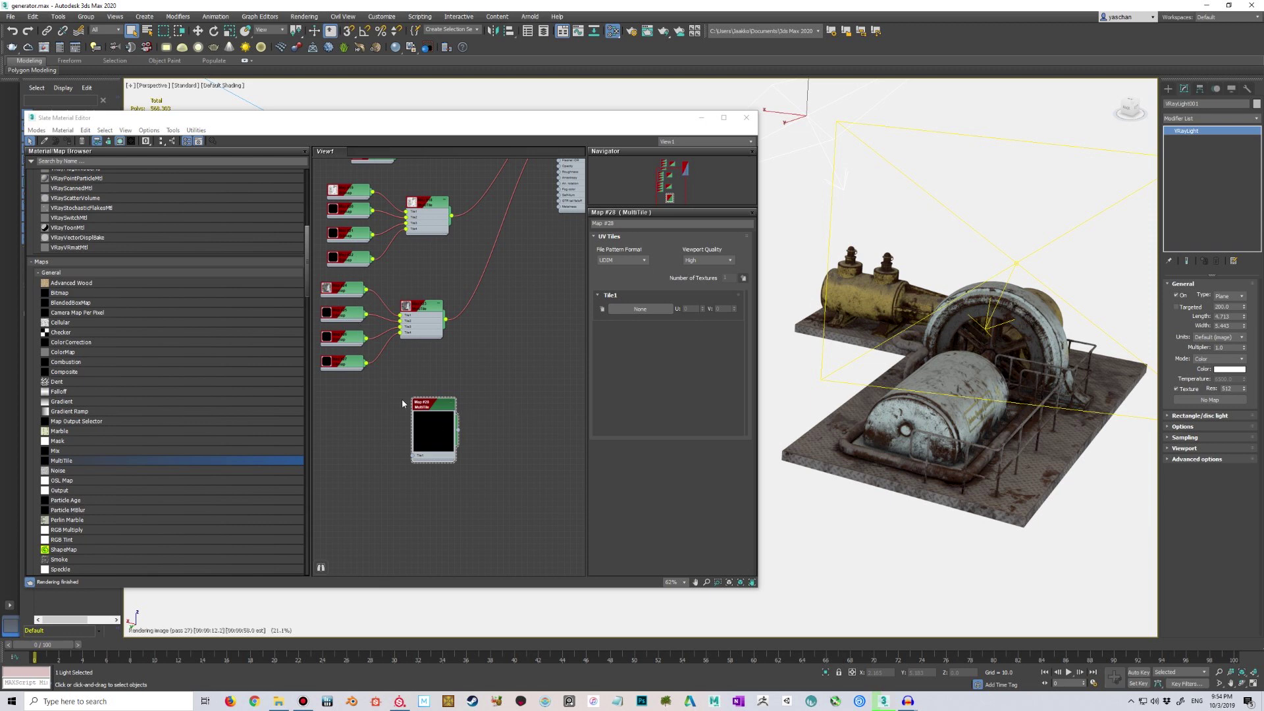
pyautogui.press('m')
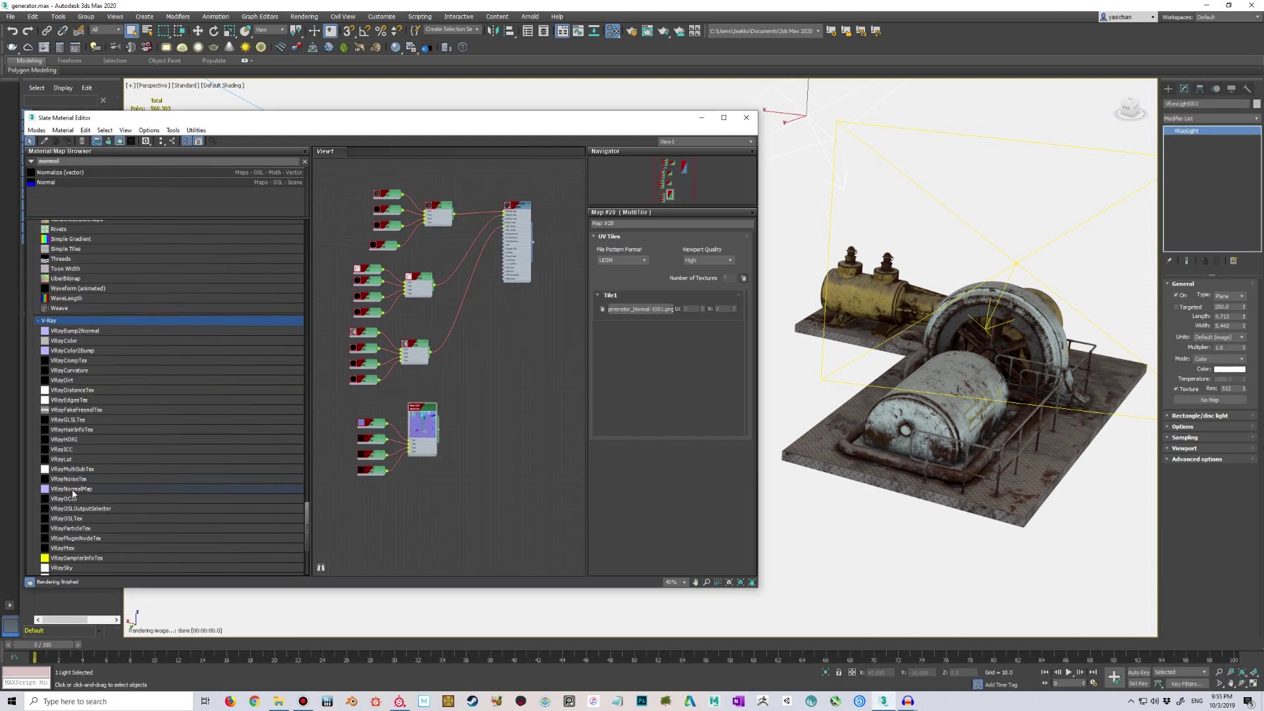
# Step: Add a VRayNormalMap node beside the normal MultiTile and connect the MultiTile to its Normal map input
pyautogui.doubleClick(157, 487)
pyautogui.scroll(6, 441, 381)
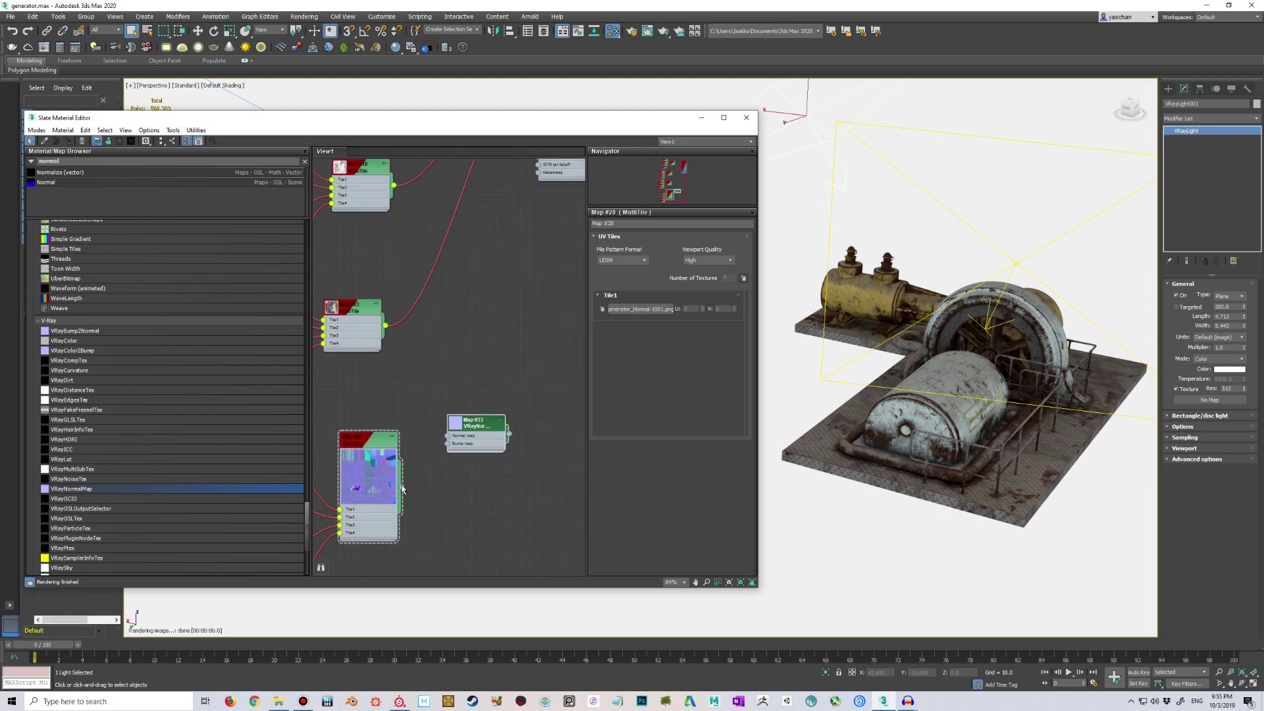
pyautogui.moveTo(449, 434); pyautogui.dragTo(446, 438)
# Step: Connect the VRayNormalMap node's output to the VRayMtl's Bump map input
pyautogui.moveTo(480, 317); pyautogui.dragTo(388, 433, button='middle')
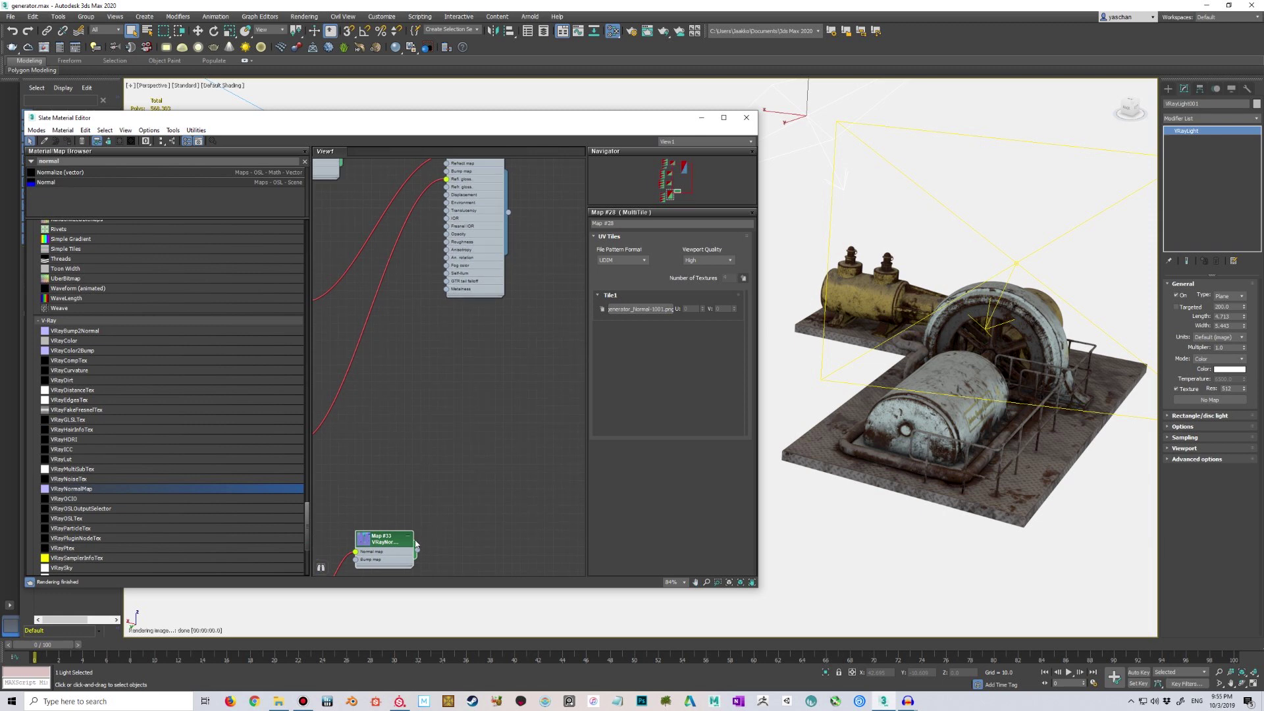
pyautogui.moveTo(417, 550); pyautogui.dragTo(401, 380)
pyautogui.click(397, 358)
pyautogui.moveTo(396, 359)
pyautogui.mouseDown(button='middle')
pyautogui.moveTo(399, 416)
pyautogui.moveTo(403, 367)
pyautogui.mouseUp(button='middle')
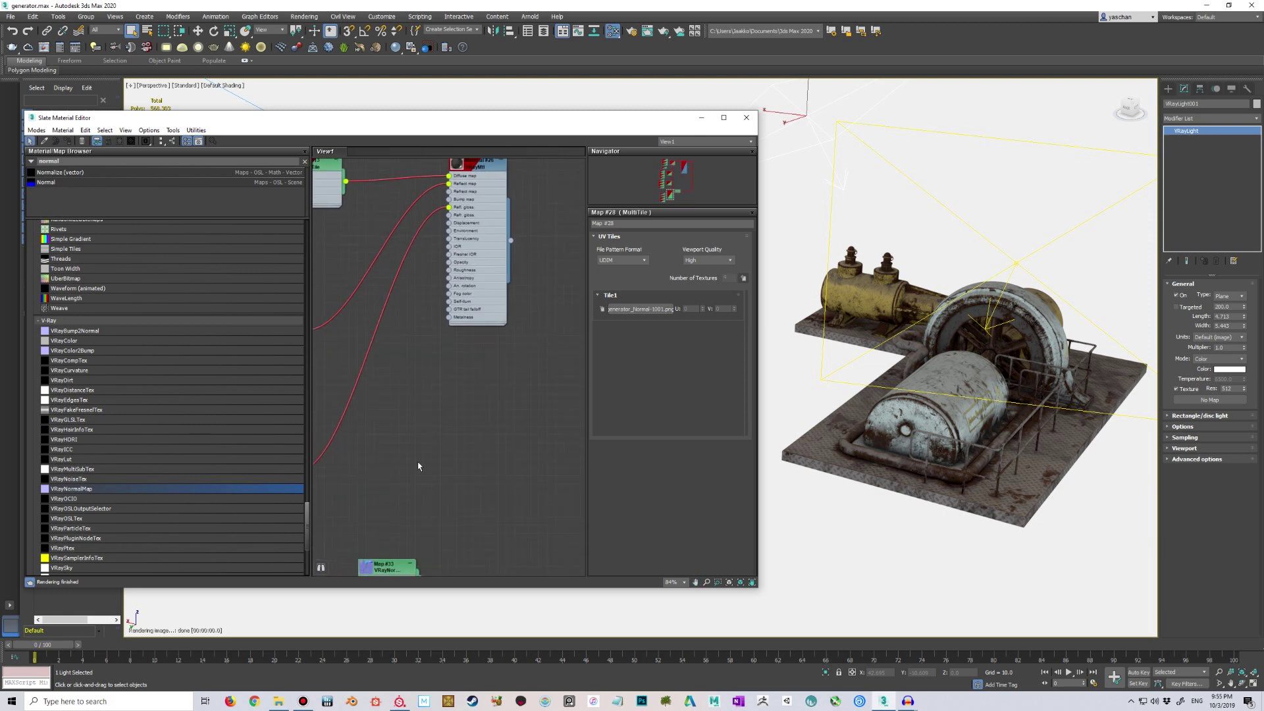
pyautogui.moveTo(417, 421); pyautogui.dragTo(417, 389, button='middle')
pyautogui.moveTo(418, 544); pyautogui.dragTo(449, 170)
pyautogui.click(429, 370)
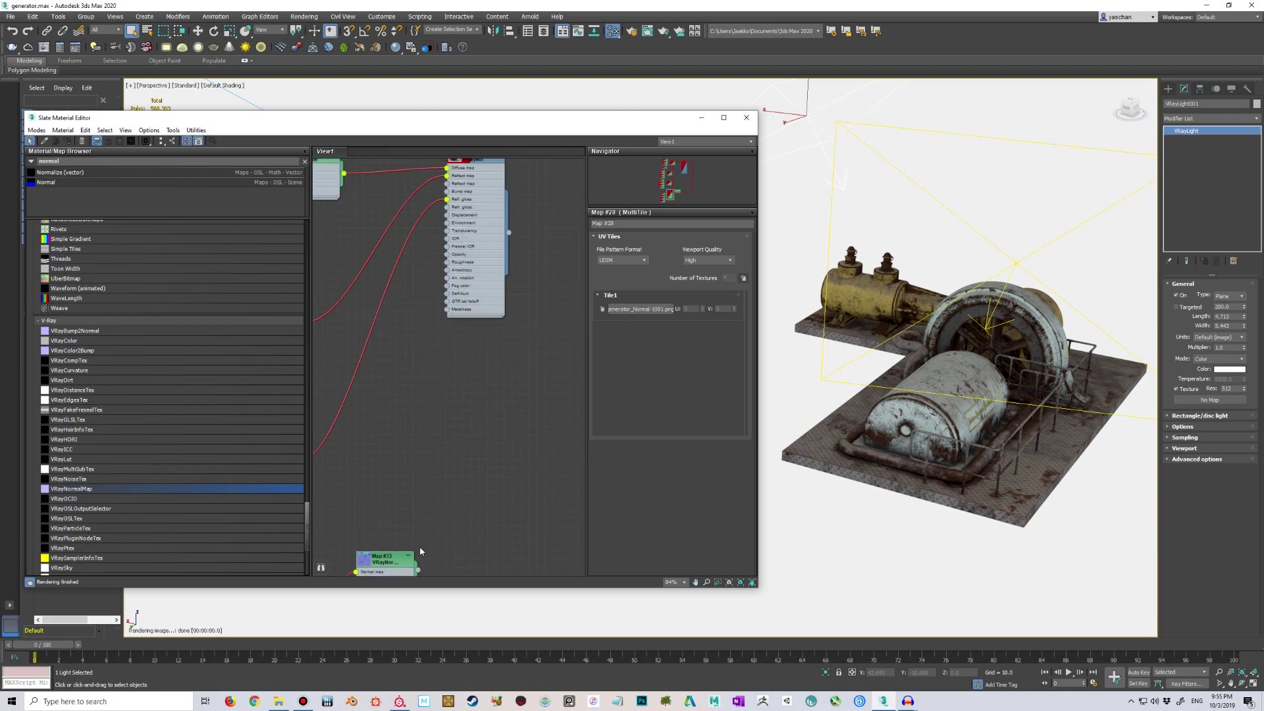
pyautogui.moveTo(418, 570); pyautogui.dragTo(437, 195)
pyautogui.moveTo(447, 195); pyautogui.dragTo(447, 193)
pyautogui.moveTo(385, 522); pyautogui.dragTo(410, 451, button='middle')
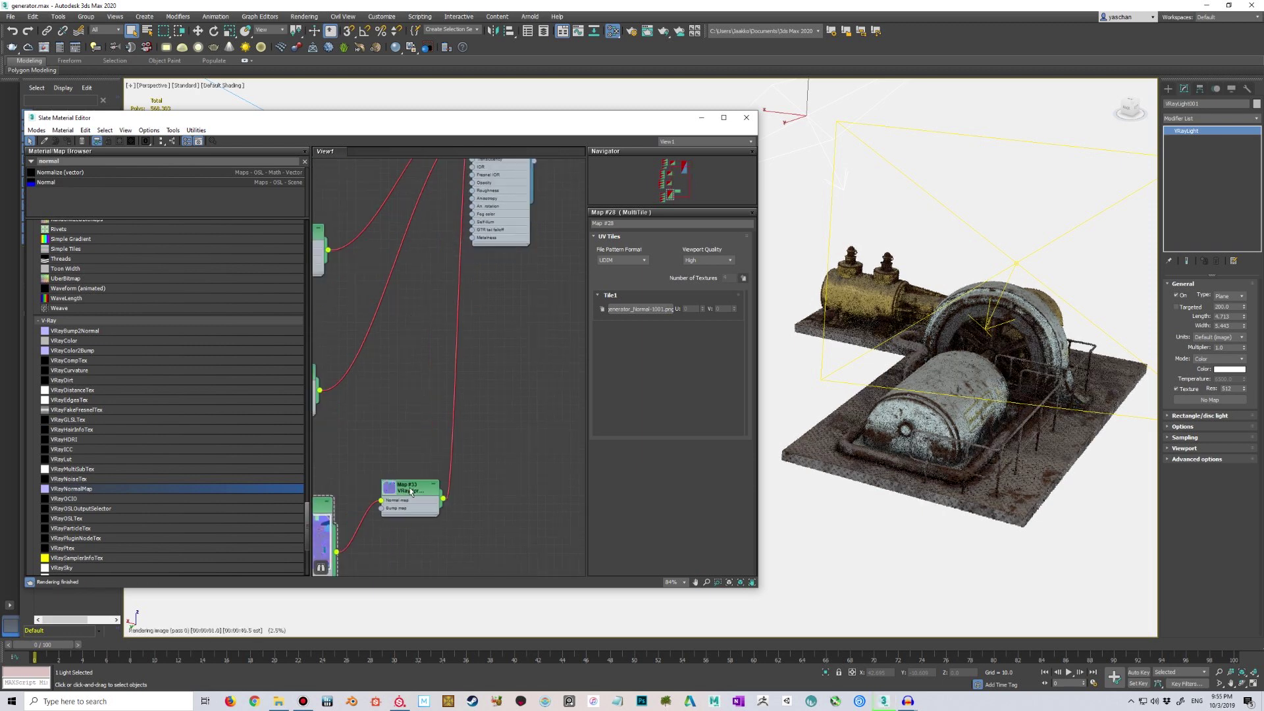
# Step: Open the VRayNormalMap's parameters and set its normal map multiplier to 3.0
pyautogui.moveTo(409, 488); pyautogui.dragTo(399, 455)
pyautogui.doubleClick(399, 455)
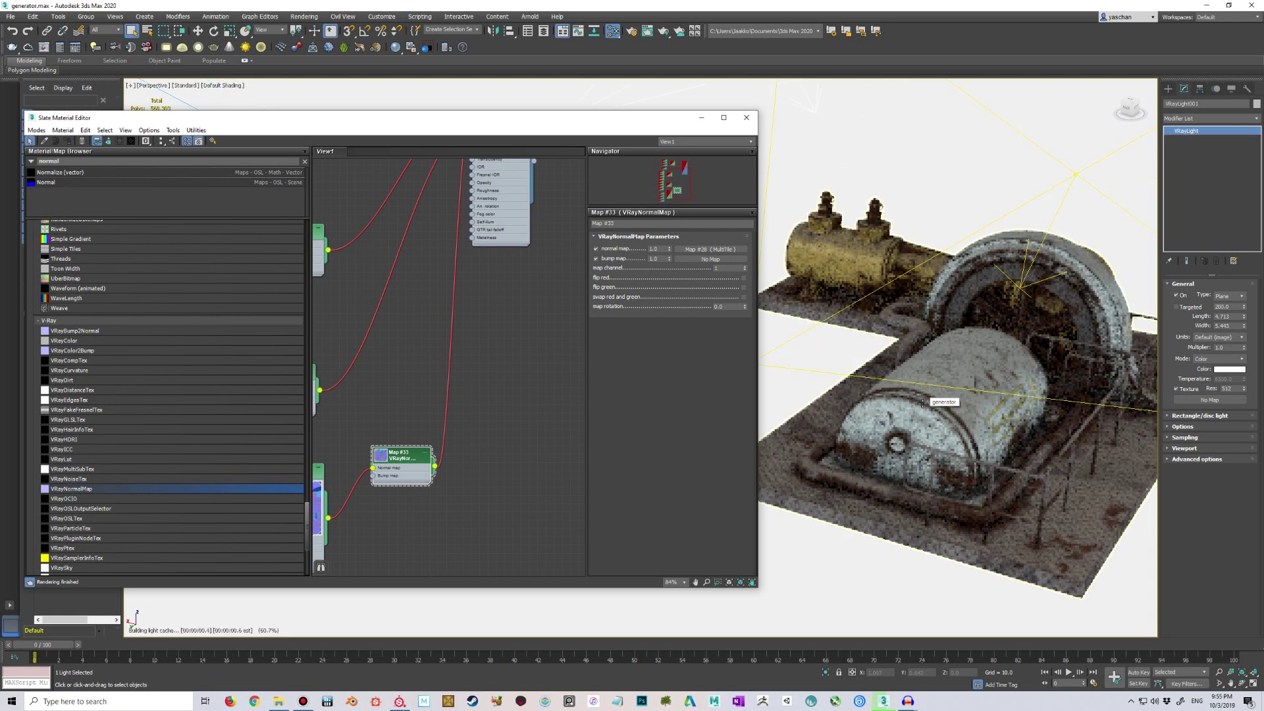
pyautogui.scroll(4, 924, 403)
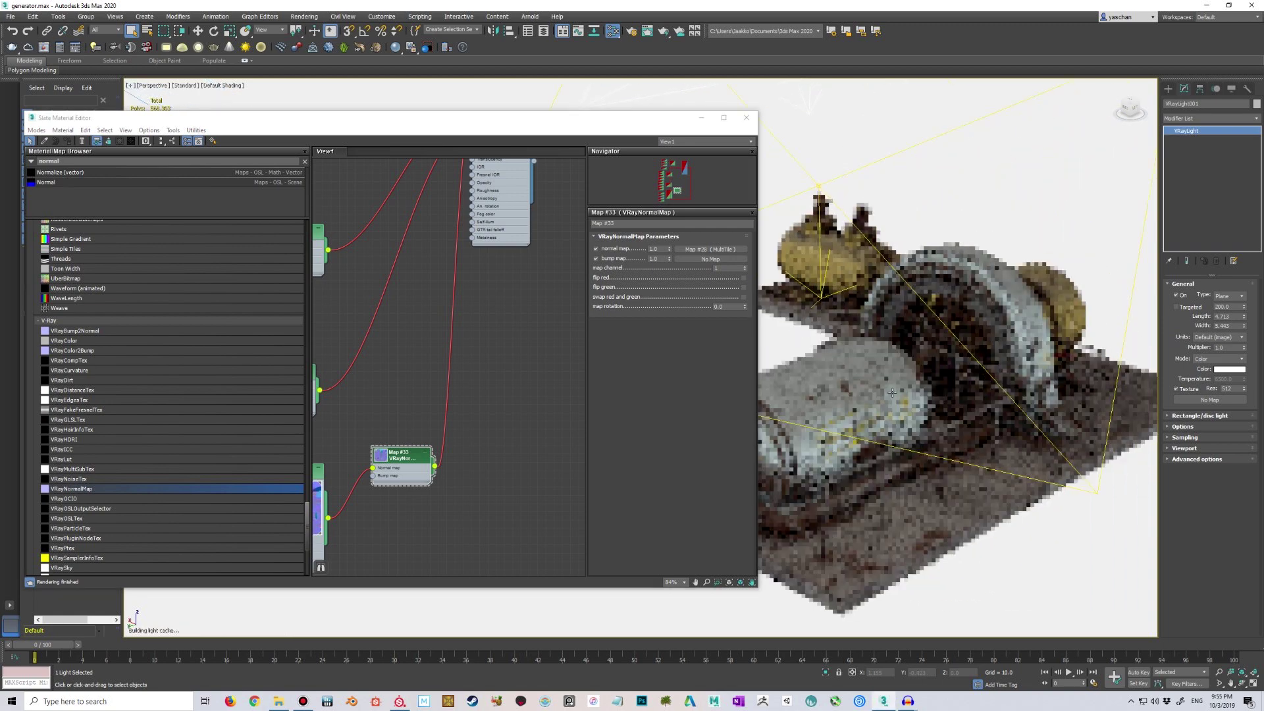
pyautogui.doubleClick(653, 249)
pyautogui.write('3')
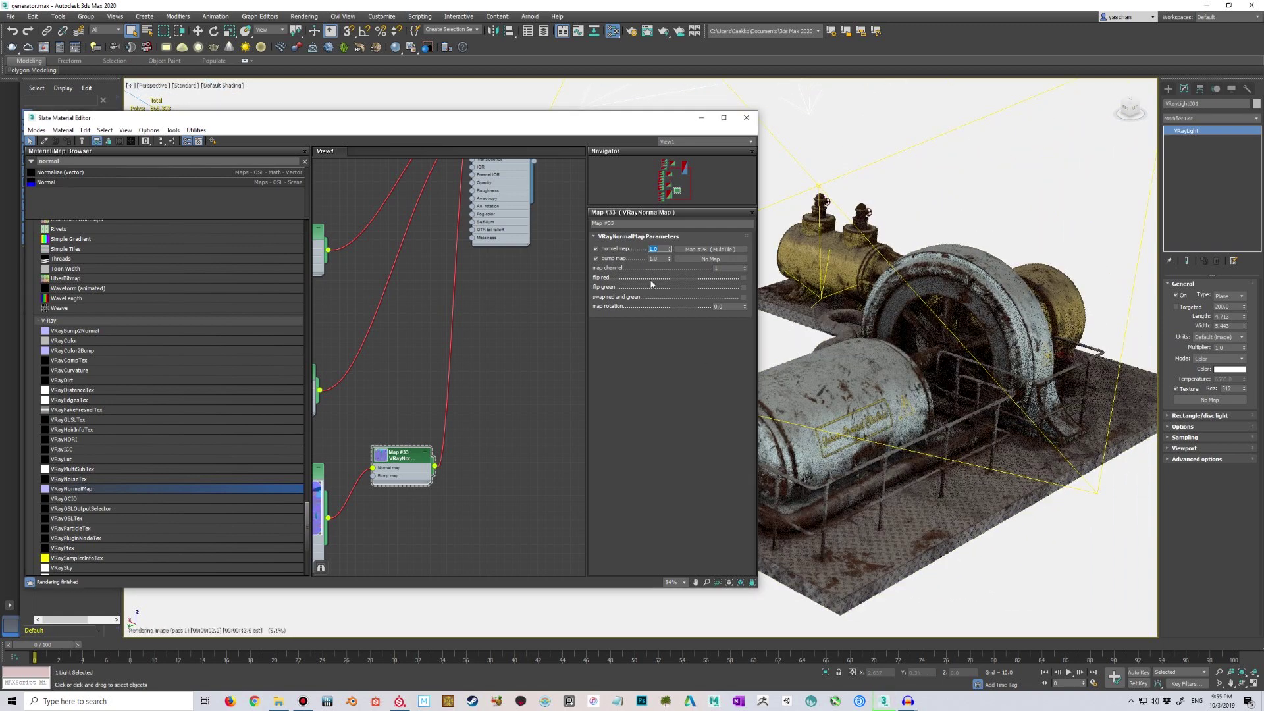
pyautogui.press('Return')
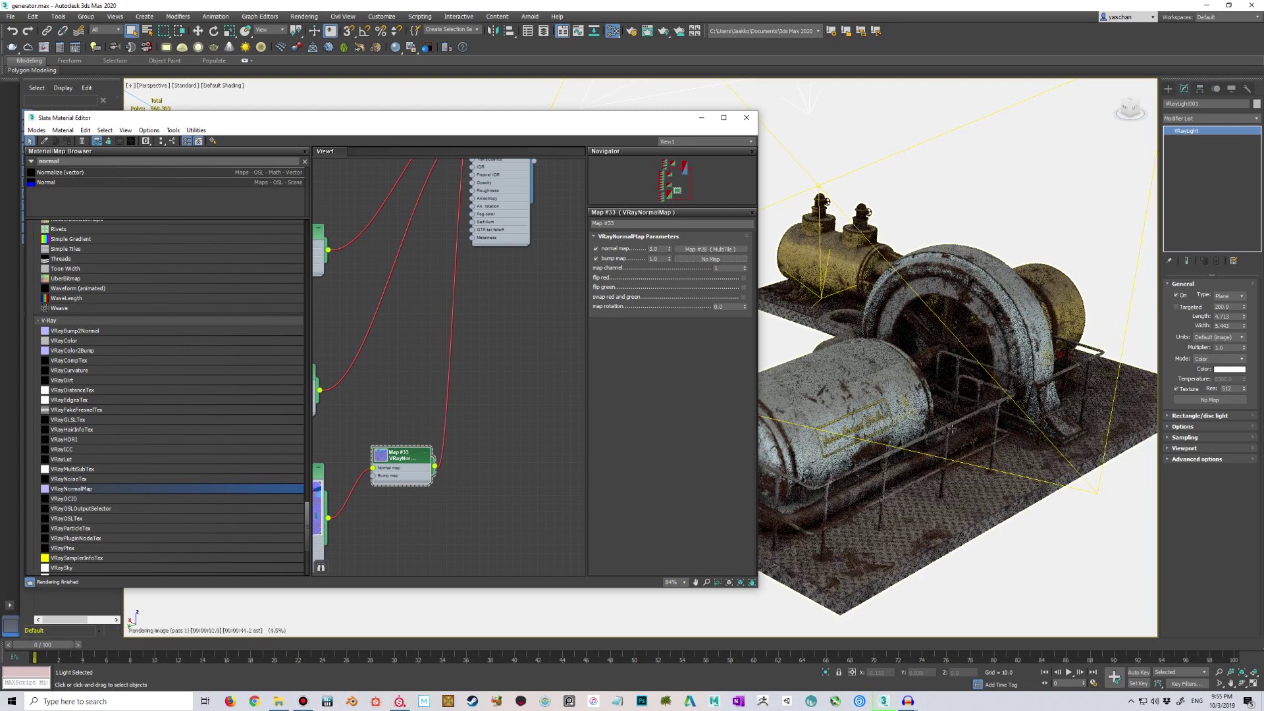
# Step: Try the flip green option on the VRayNormalMap against the rendered generator and switch it back off
pyautogui.scroll(-3, 957, 428)
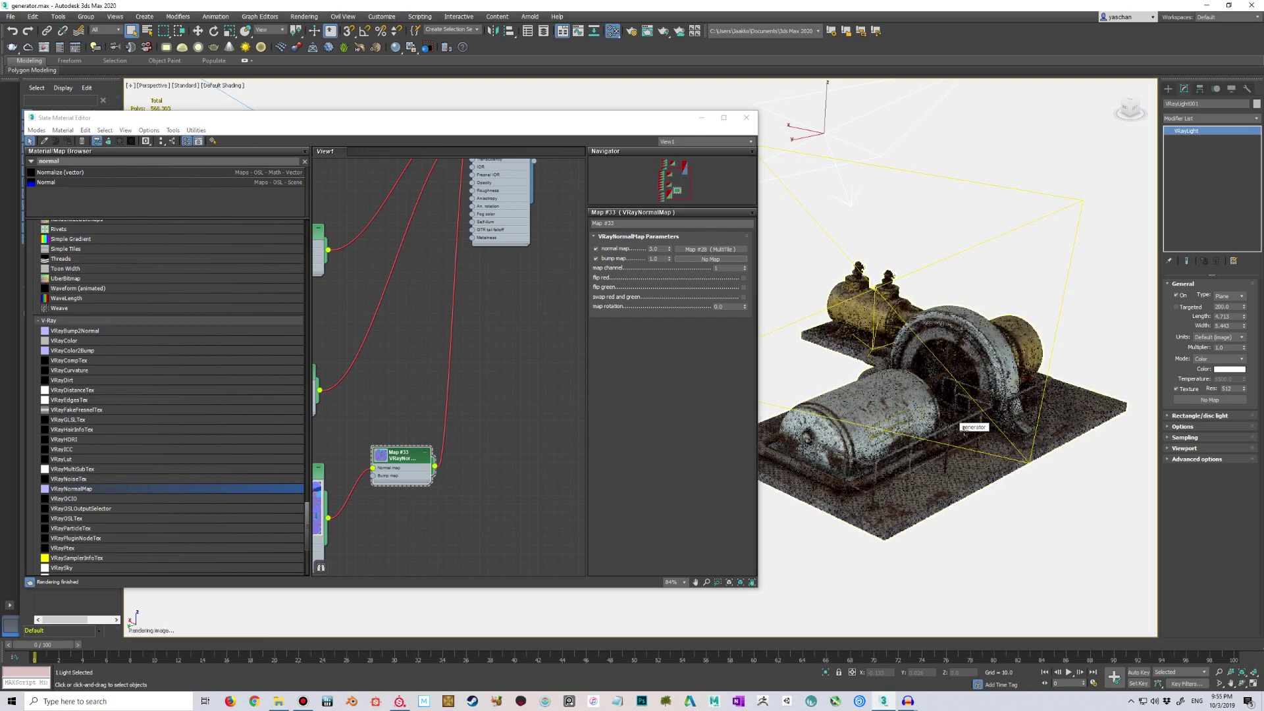
pyautogui.keyDown('alt'); pyautogui.moveTo(964, 431); pyautogui.dragTo(936, 427, button='middle'); pyautogui.keyUp('alt')
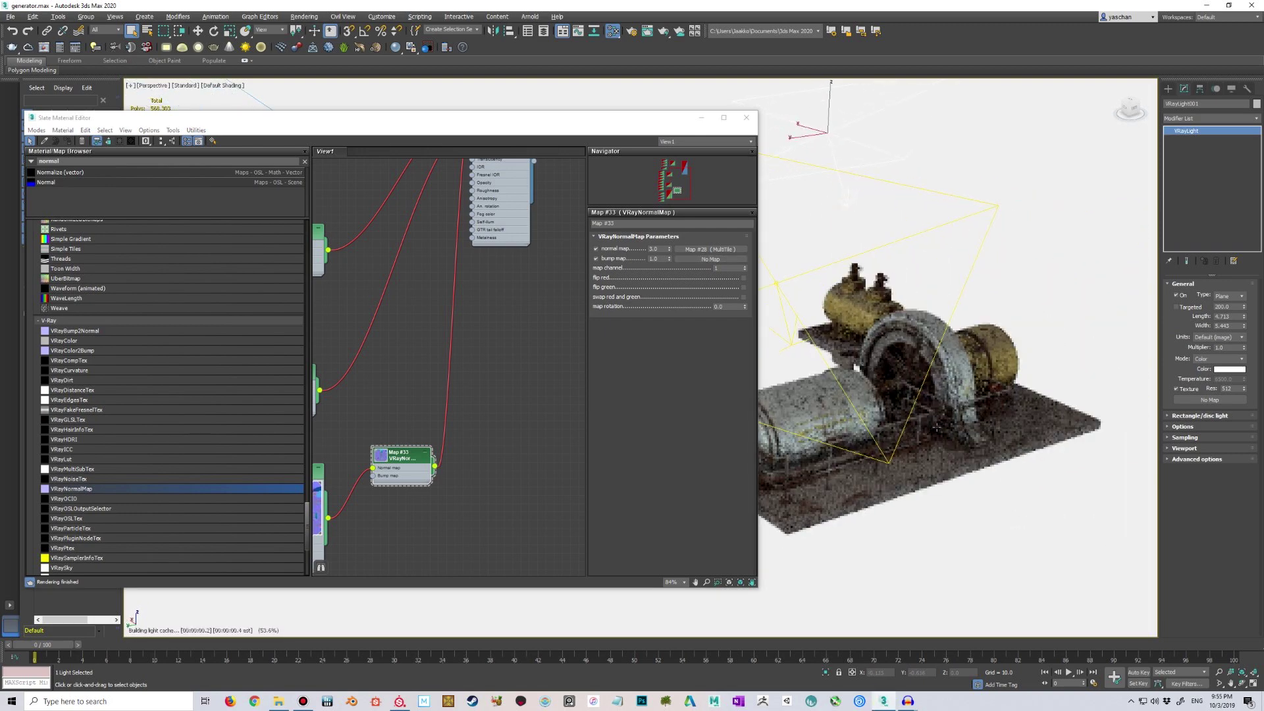
pyautogui.click(744, 287)
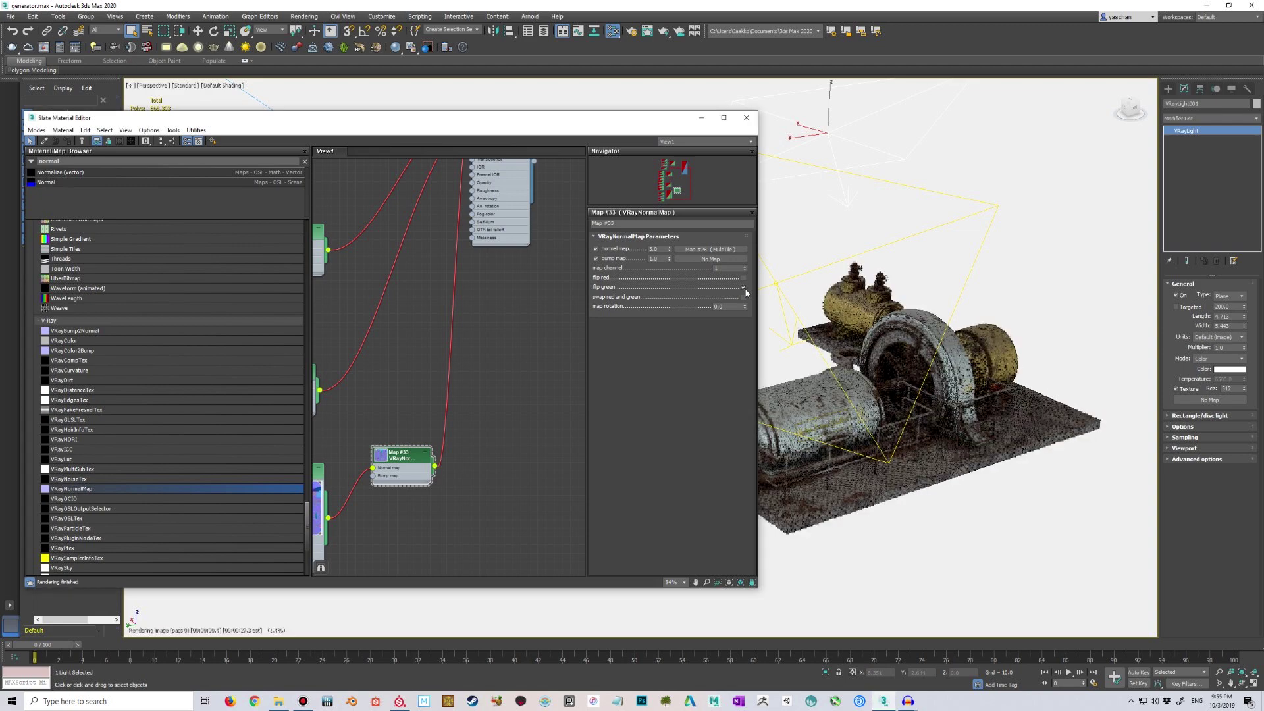
pyautogui.click(744, 288)
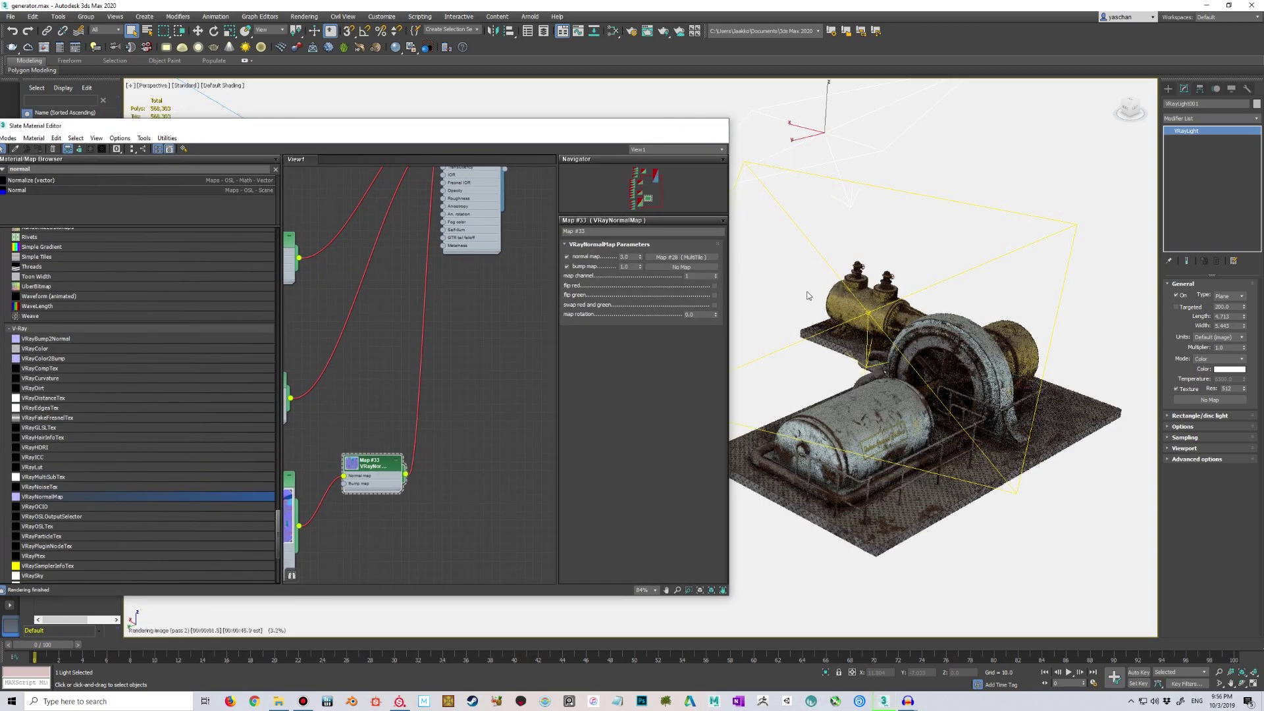
# Step: Minimize the material editor and inspect the textured generator render up close from the yellow cylinders' side
pyautogui.click(701, 118)
pyautogui.keyDown('alt'); pyautogui.moveTo(810, 305); pyautogui.dragTo(707, 293, button='middle'); pyautogui.keyUp('alt')
pyautogui.scroll(3, 644, 329)
pyautogui.scroll(3, 709, 297)
pyautogui.scroll(-3, 708, 299)
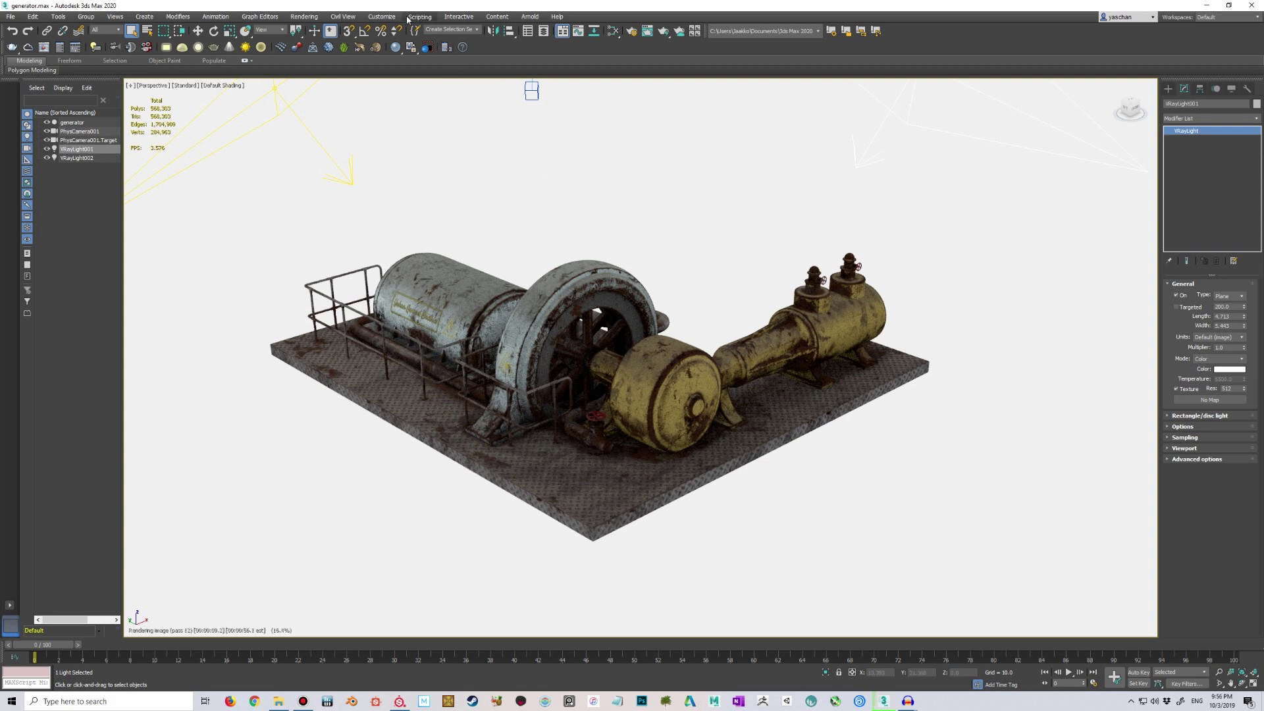
# Step: Reopen the Slate Material Editor and delete all MultiTile, bitmap and normal map nodes, keeping only the VRayMtl
pyautogui.click(304, 16)
pyautogui.moveTo(434, 193)
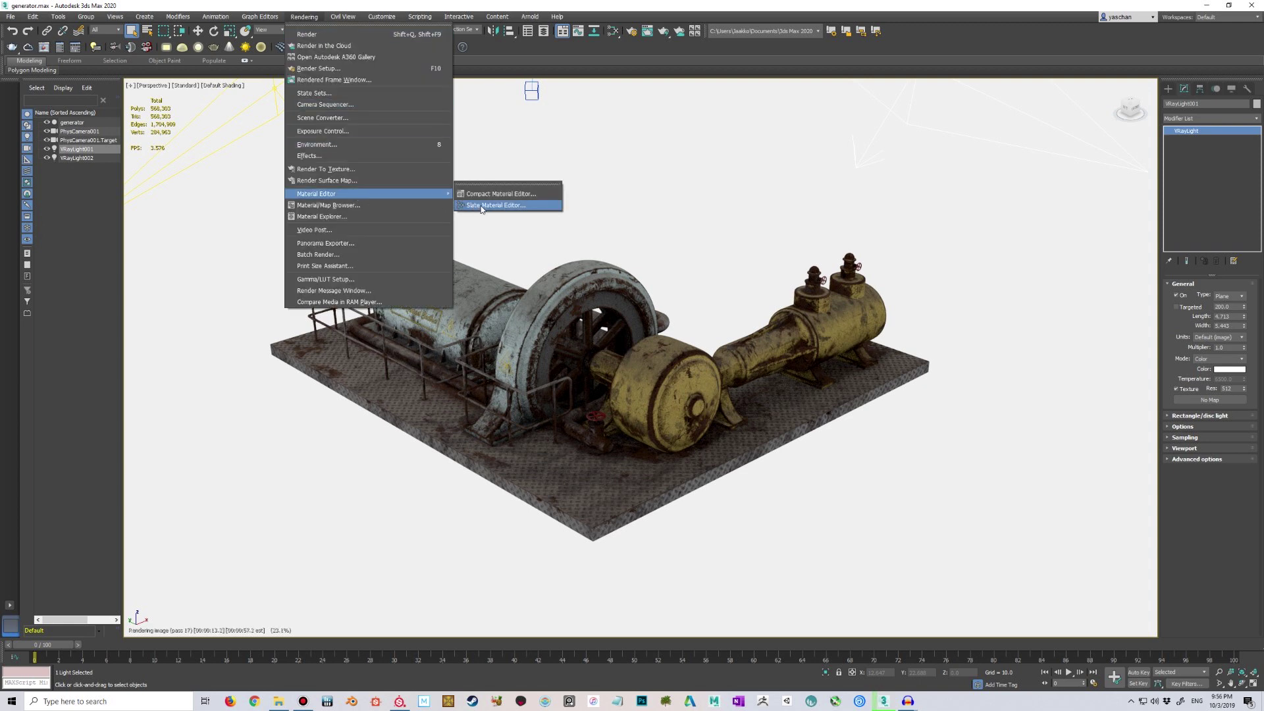
pyautogui.click(481, 205)
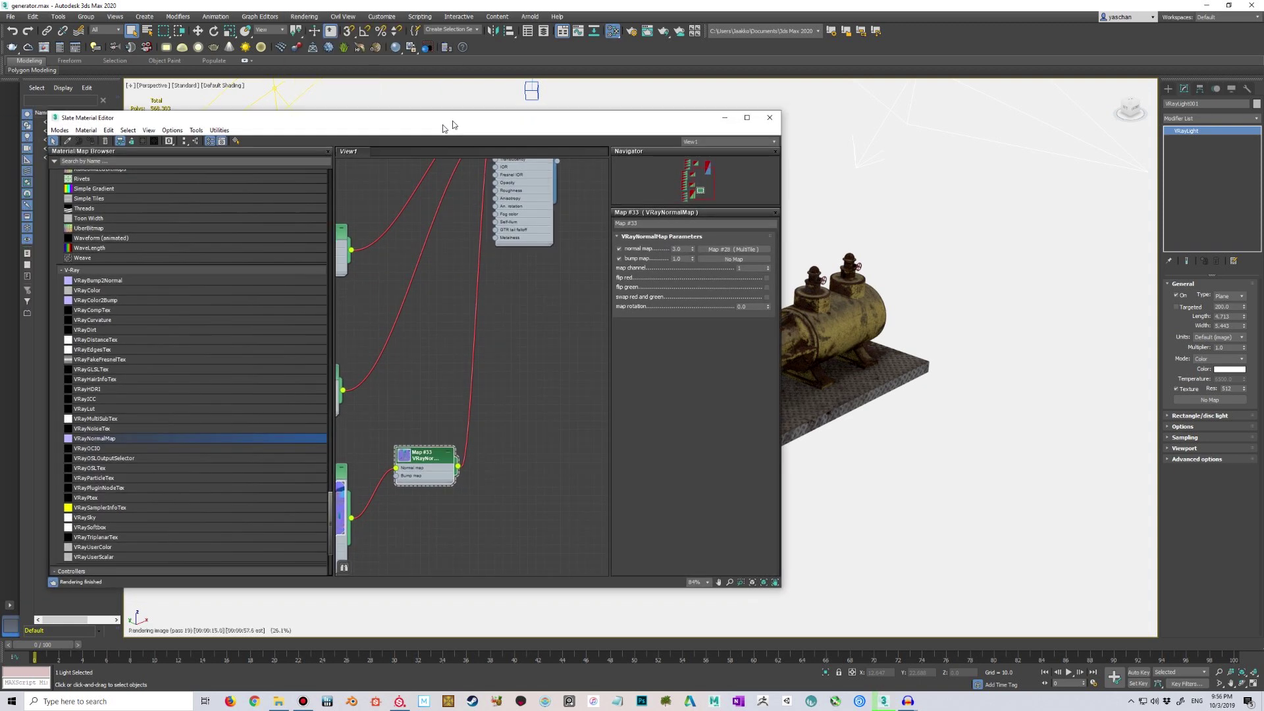
pyautogui.scroll(-4, 485, 259)
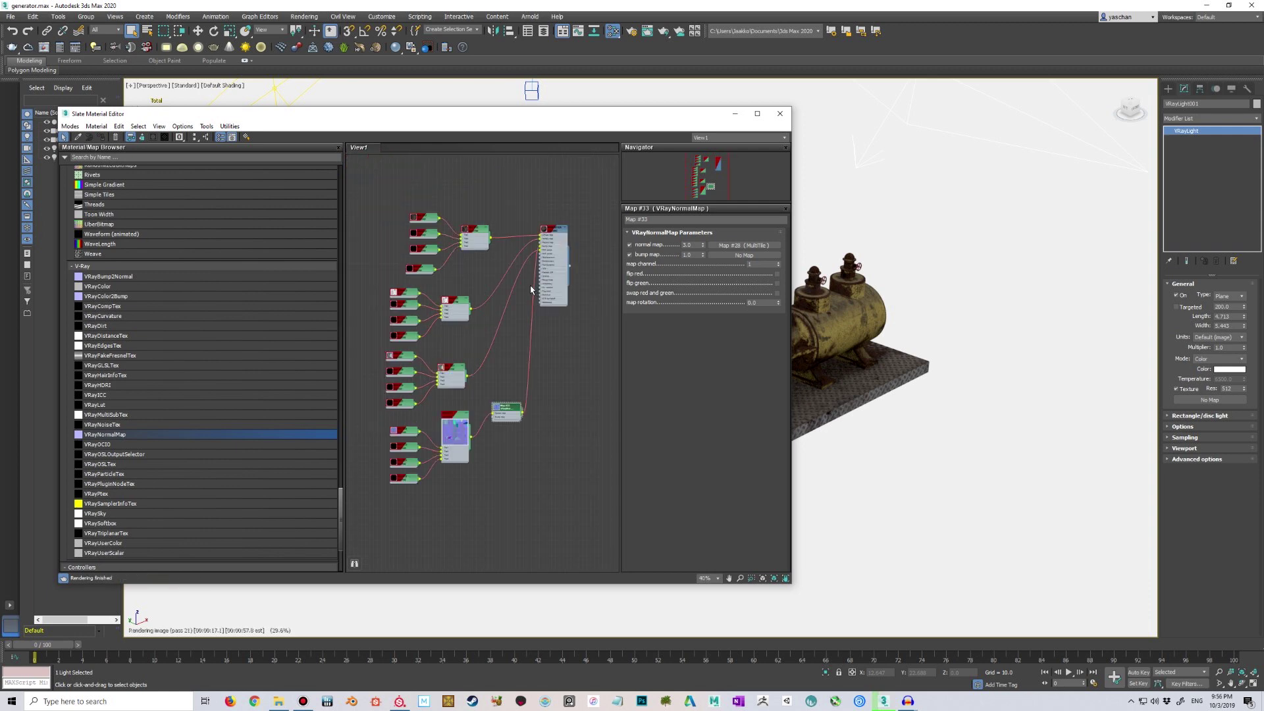
pyautogui.scroll(1, 409, 228)
pyautogui.moveTo(376, 196); pyautogui.dragTo(542, 502)
pyautogui.press('Delete')
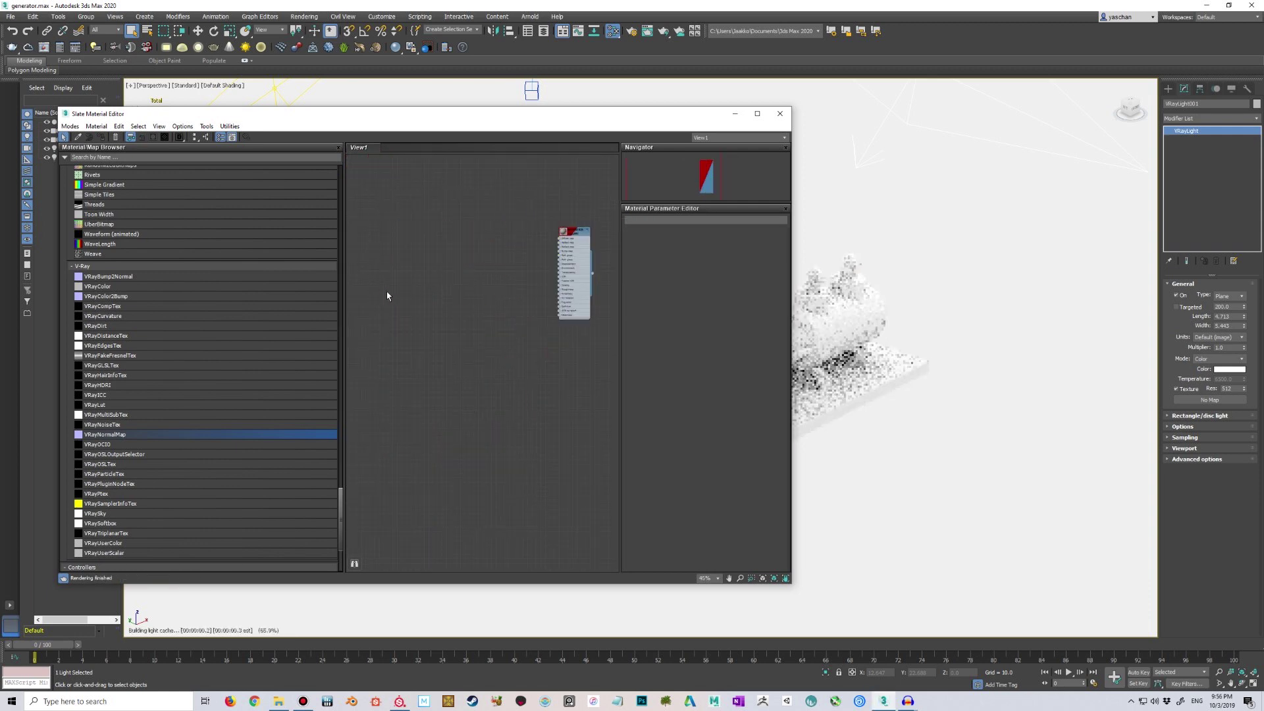
# Step: Add a single VRayHDRI map node beside the VRayMtl and open its parameters
pyautogui.moveTo(169, 385); pyautogui.dragTo(454, 340)
pyautogui.press('Delete')
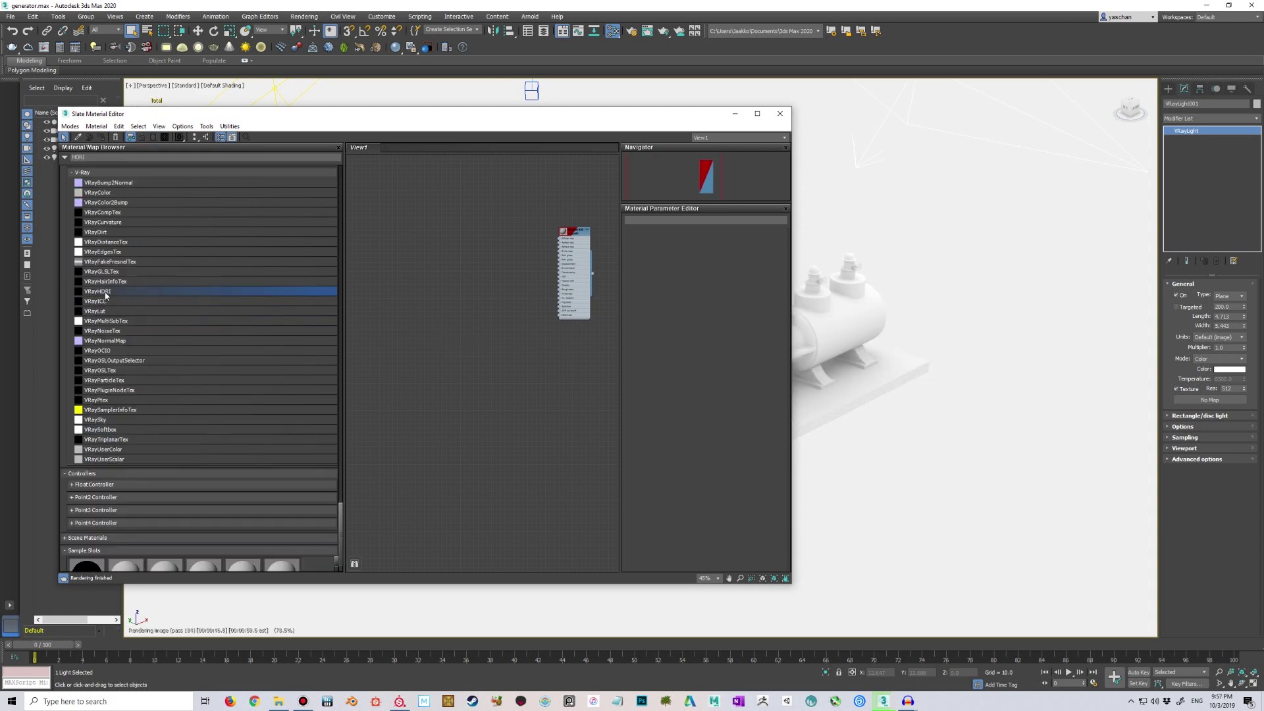
pyautogui.moveTo(105, 293); pyautogui.dragTo(467, 259)
pyautogui.moveTo(490, 261); pyautogui.dragTo(439, 317, button='middle')
pyautogui.scroll(3, 456, 316)
pyautogui.scroll(1, 455, 316)
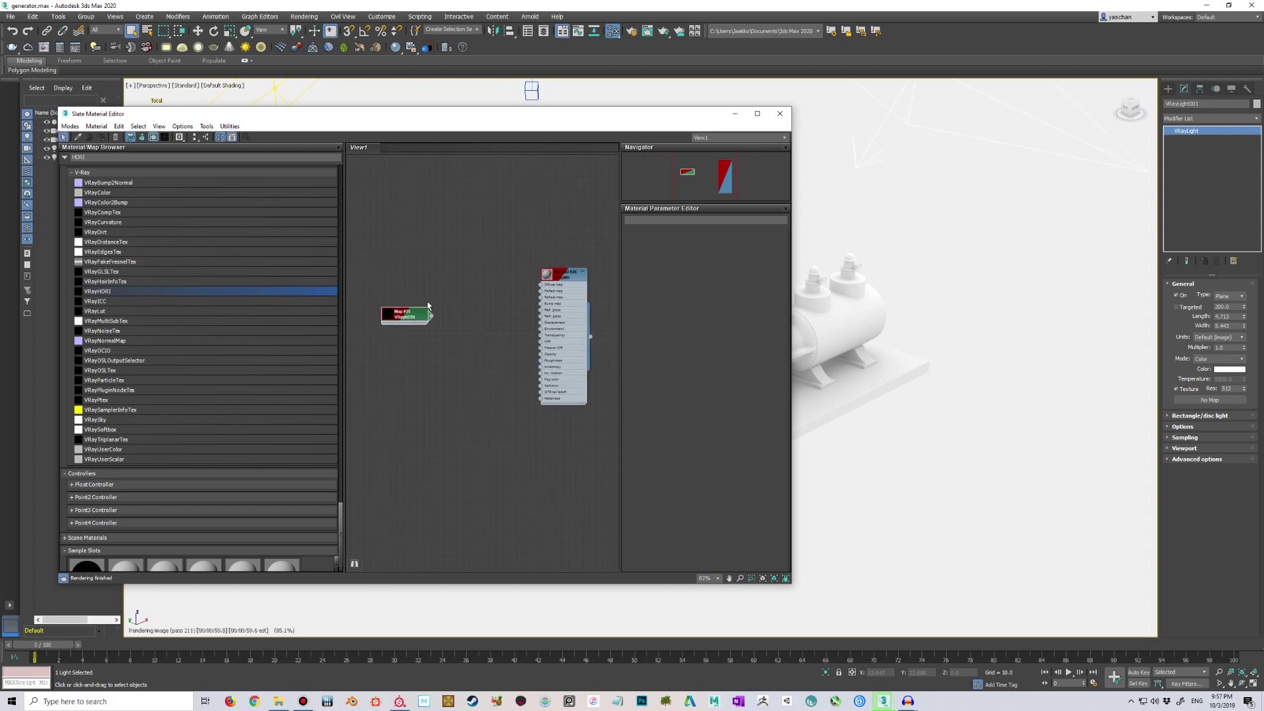
pyautogui.moveTo(413, 314); pyautogui.dragTo(431, 301)
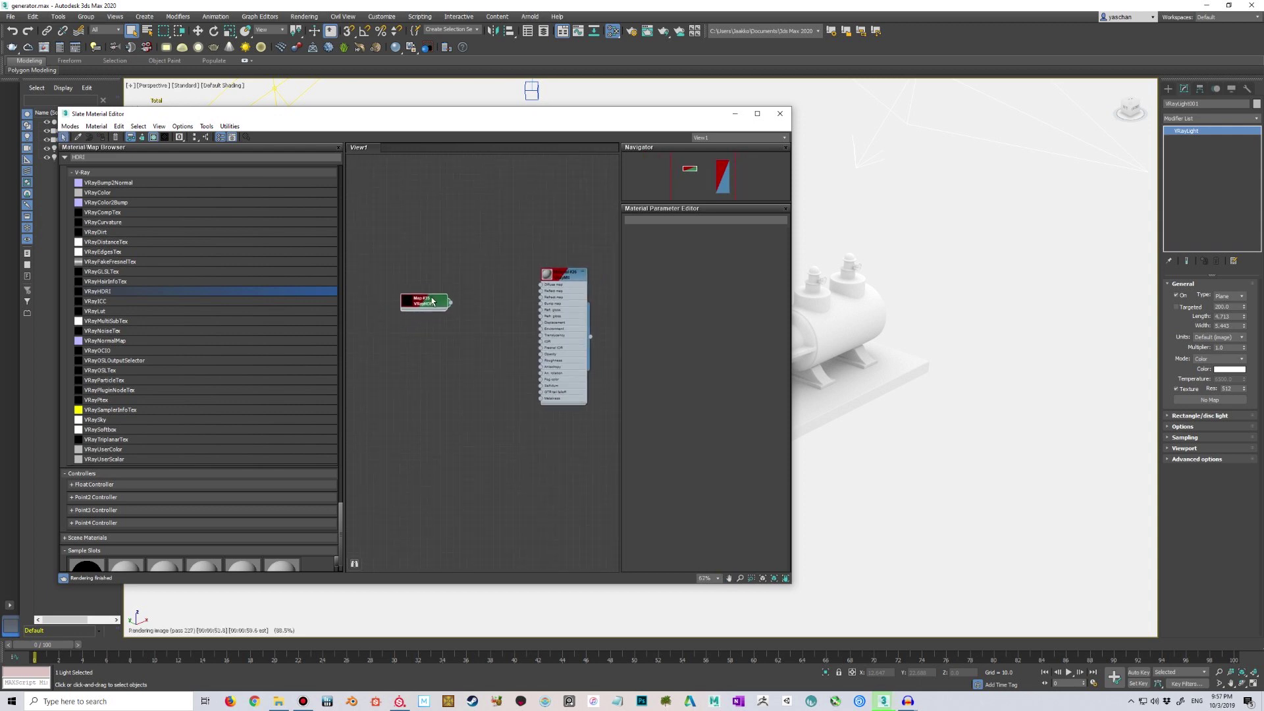
pyautogui.doubleClick(432, 301)
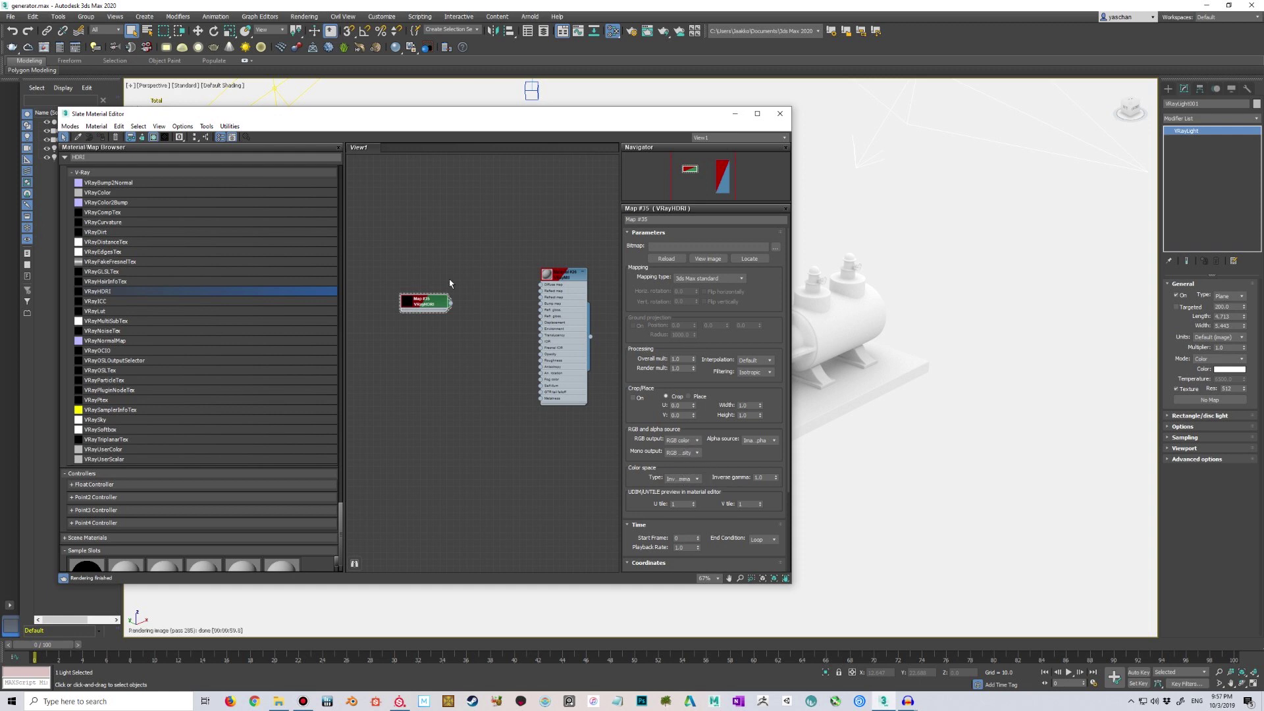
pyautogui.moveTo(432, 301); pyautogui.dragTo(426, 301)
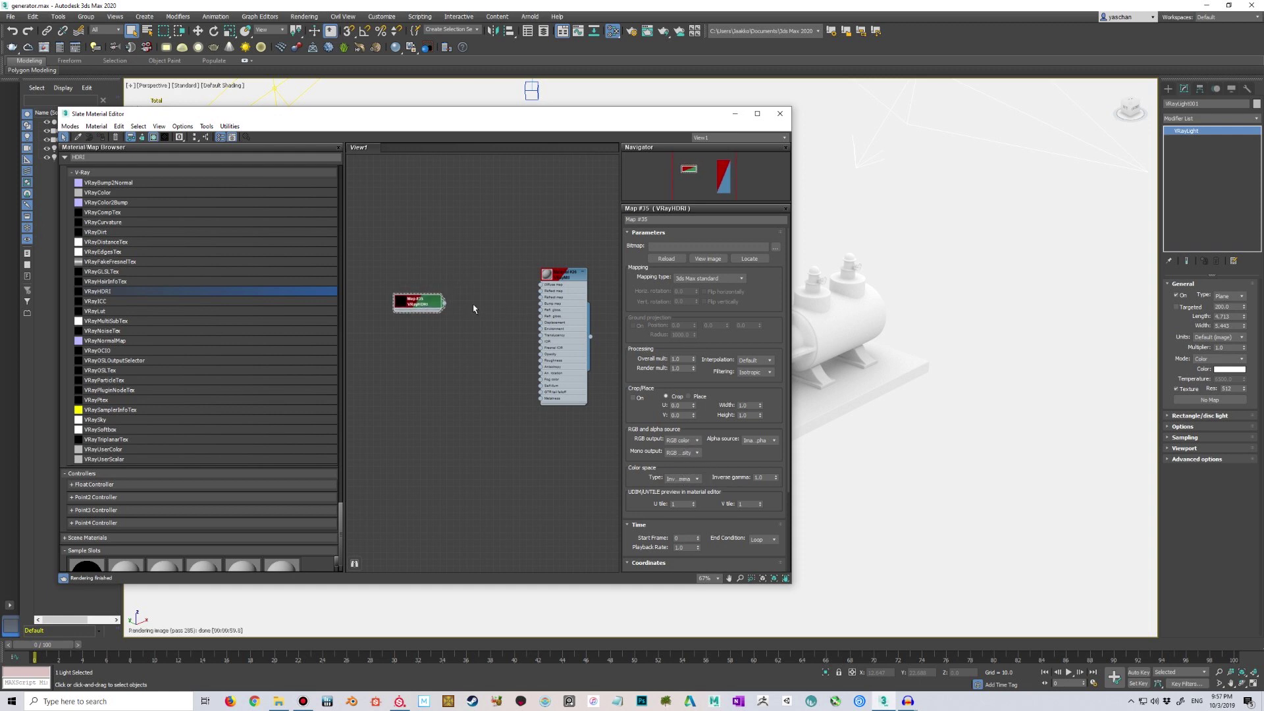
# Step: Load a generator_Diffuse PNG into the VRayHDRI map and replace the tile number in its bitmap path with <UDIM>
pyautogui.scroll(1, 461, 306)
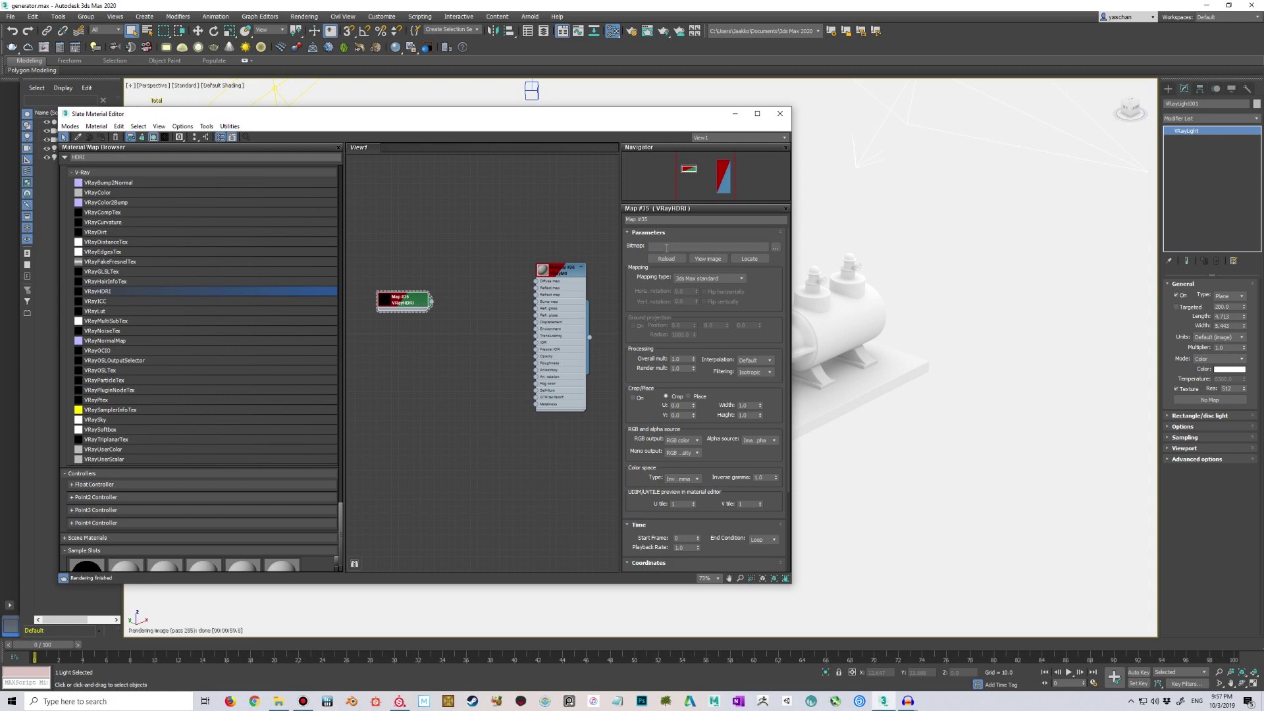
pyautogui.click(776, 247)
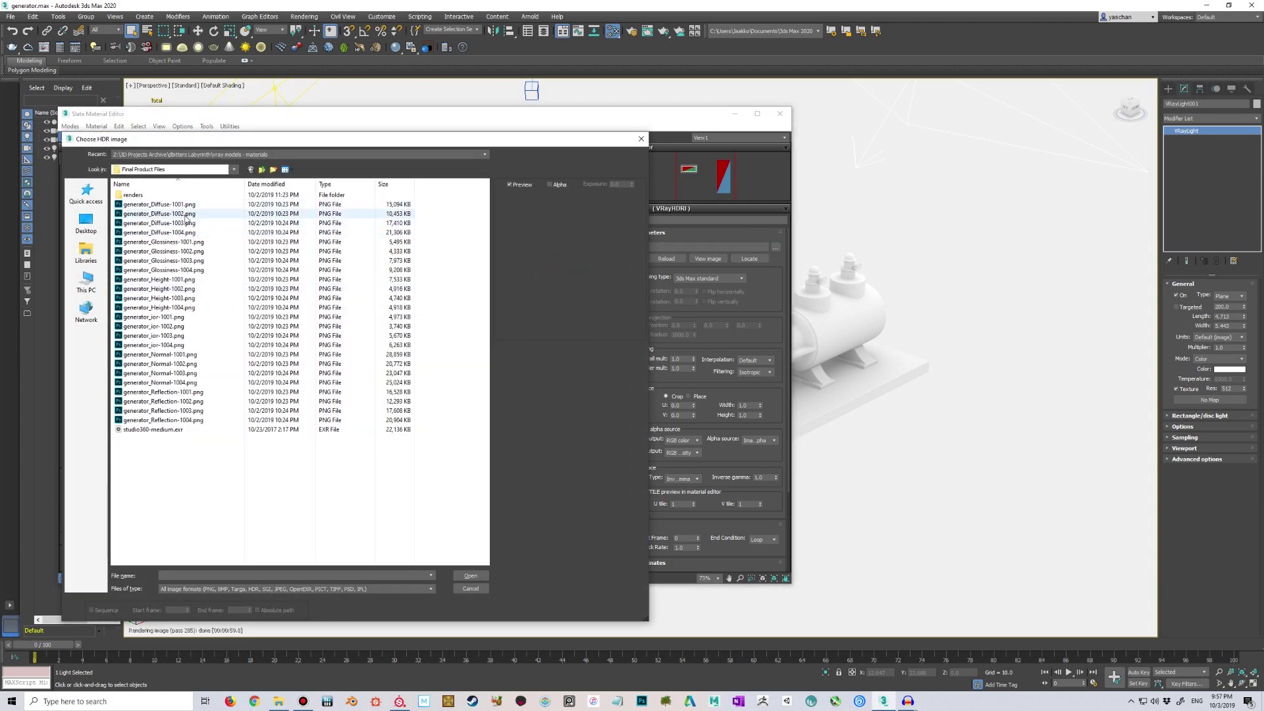
pyautogui.click(469, 576)
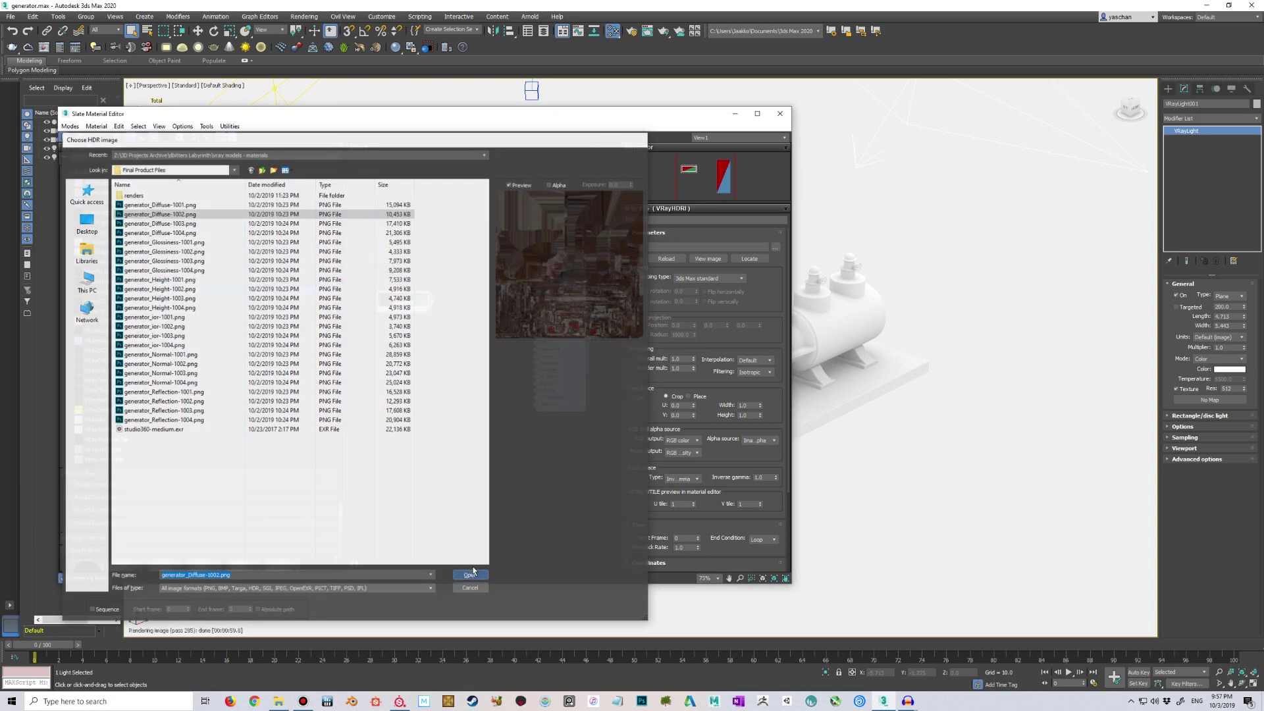
pyautogui.click(766, 244)
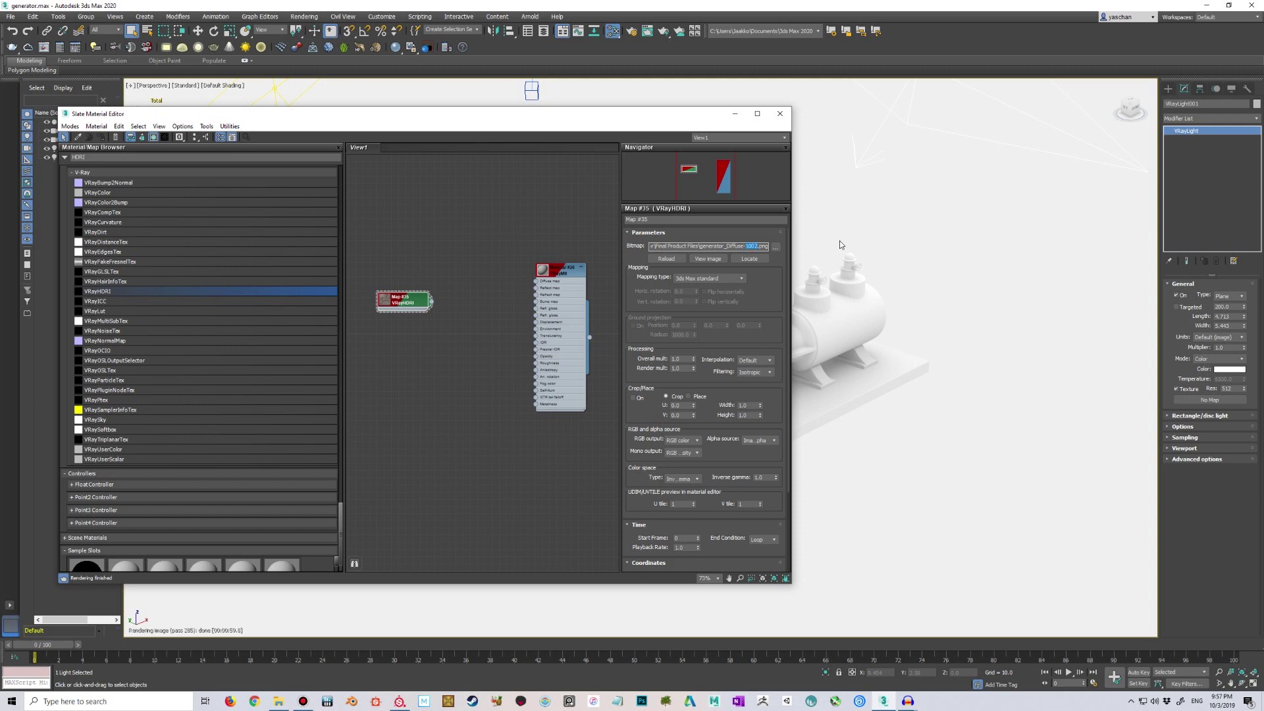
pyautogui.write('<>')
pyautogui.click(482, 246)
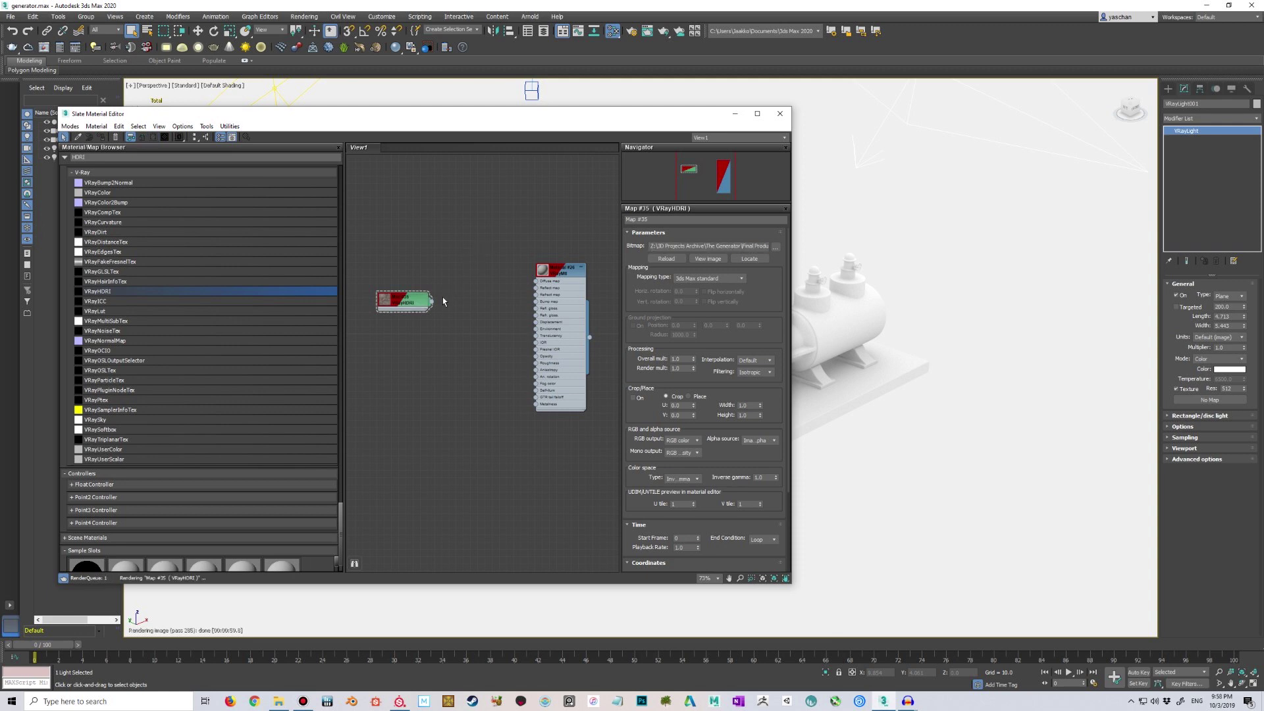
pyautogui.moveTo(740, 245); pyautogui.dragTo(791, 246)
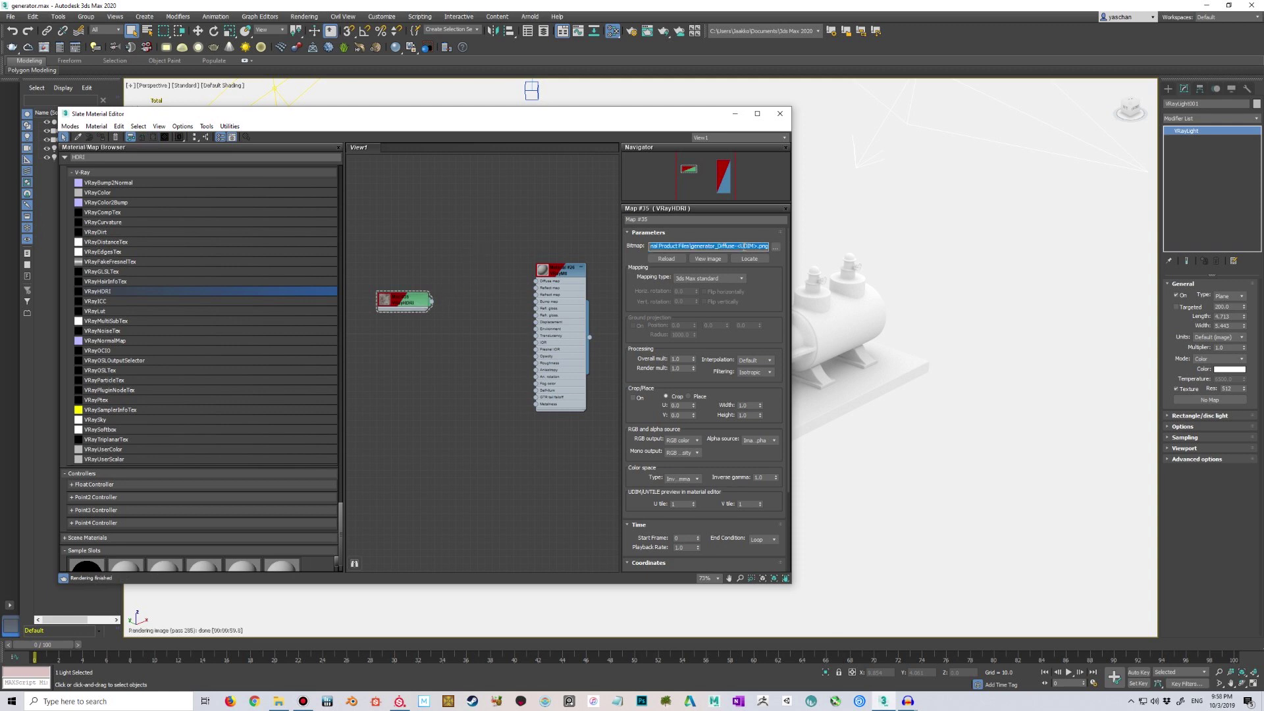
# Step: Connect the diffuse VRayHDRI to the VRayMtl's Diffuse map slot and set its color space type to sRGB
pyautogui.moveTo(432, 304); pyautogui.dragTo(535, 281)
pyautogui.moveTo(518, 119); pyautogui.dragTo(455, 112)
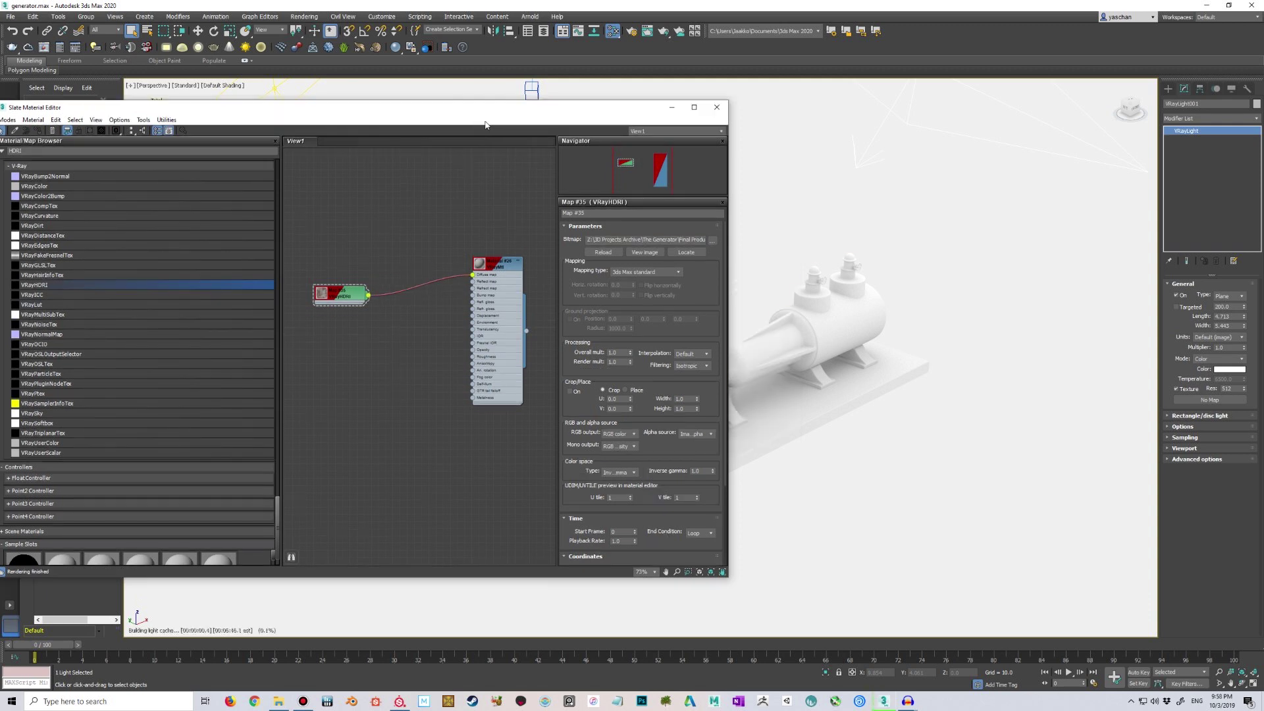
pyautogui.moveTo(797, 316)
pyautogui.keyDown('alt'); pyautogui.mouseDown(button='middle')
pyautogui.moveTo(804, 327)
pyautogui.moveTo(779, 306)
pyautogui.mouseUp(button='middle'); pyautogui.keyUp('alt')
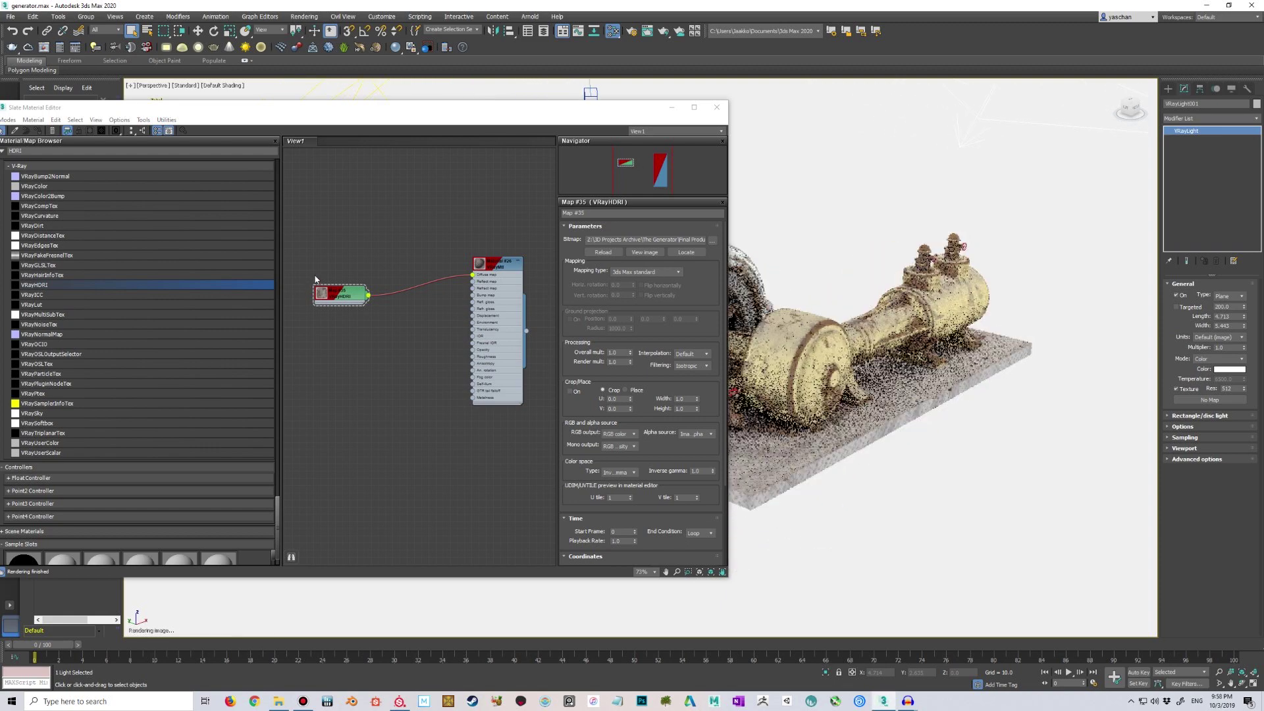
pyautogui.click(353, 296)
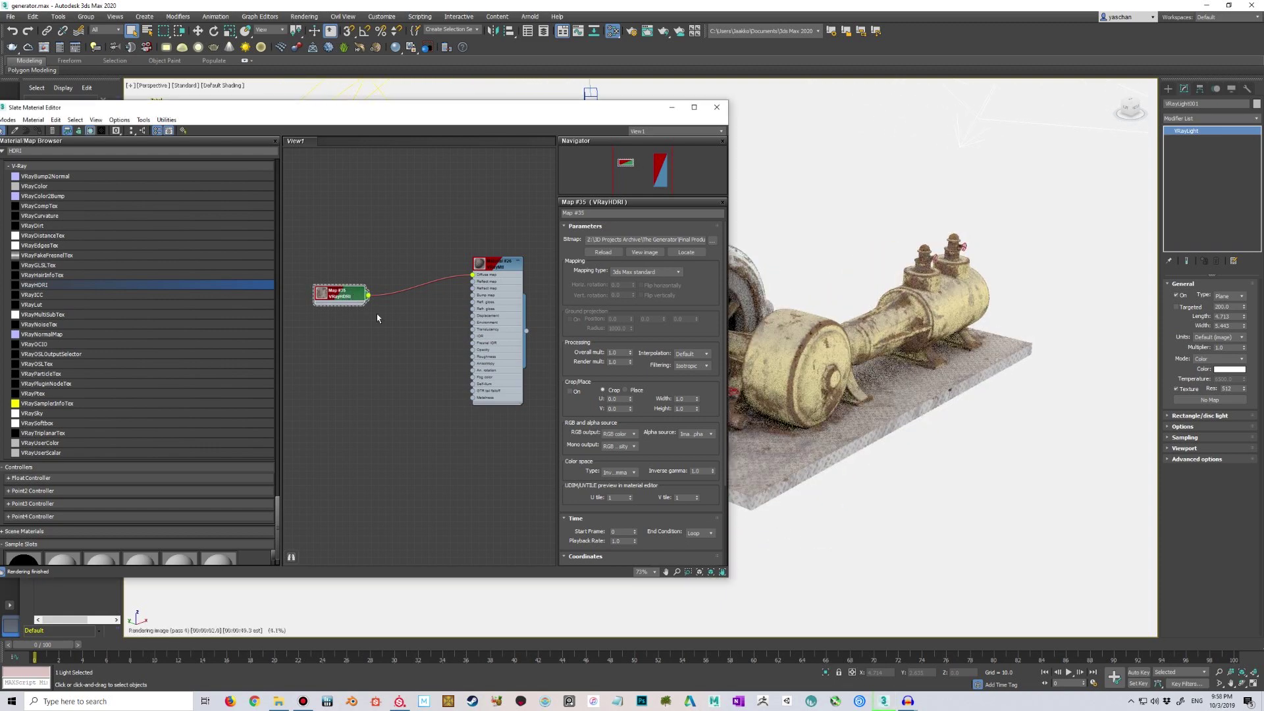
pyautogui.click(620, 473)
pyautogui.click(618, 494)
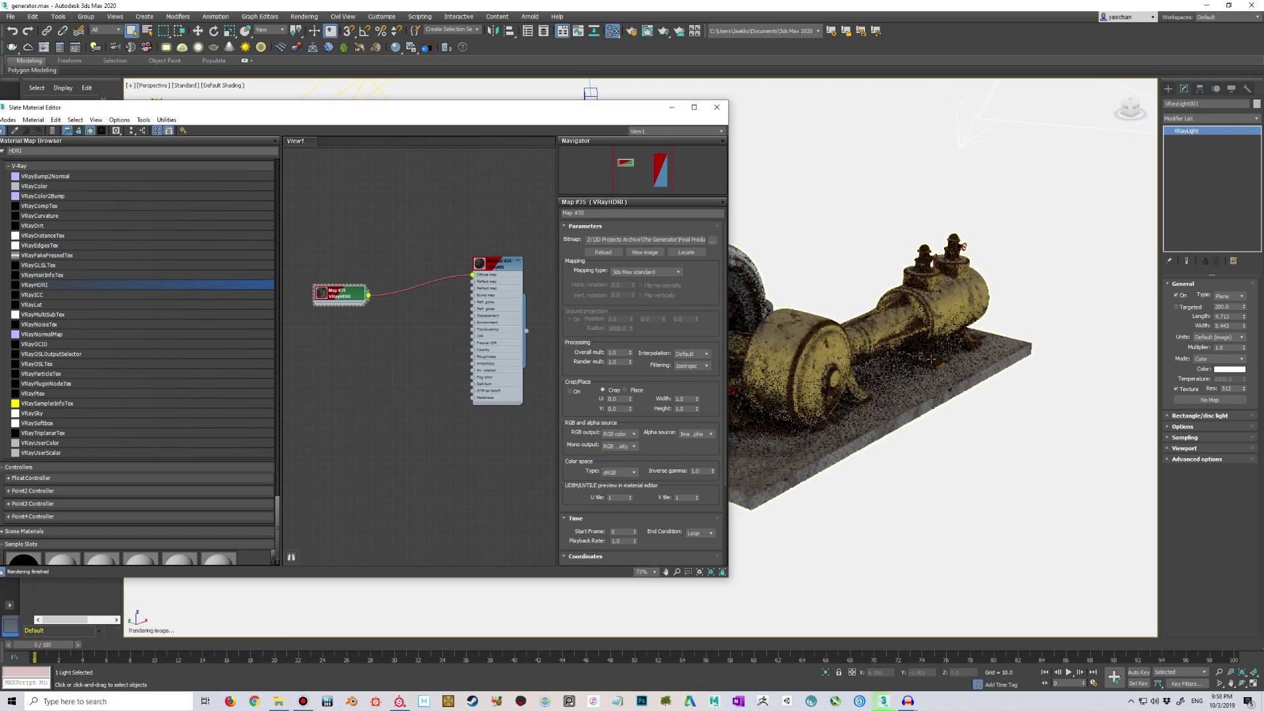
pyautogui.moveTo(957, 357); pyautogui.dragTo(1058, 353, button='middle')
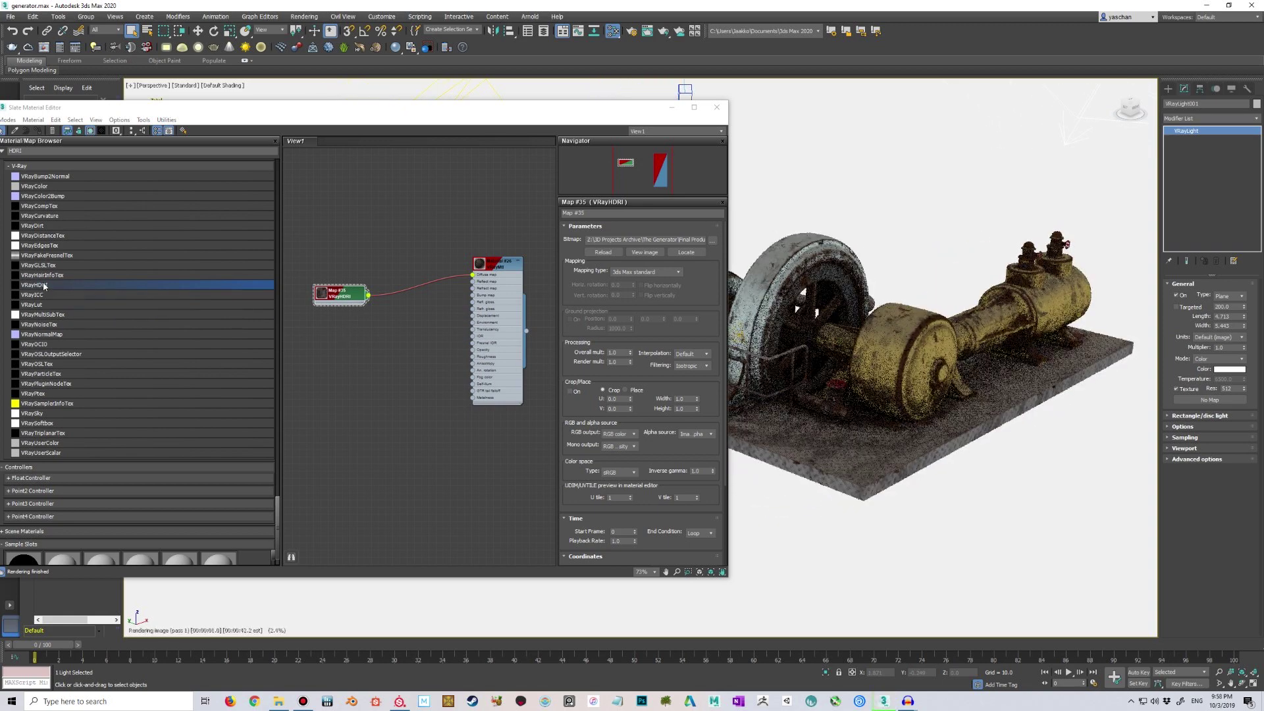
# Step: Add a second VRayHDRI node below the diffuse one and load generator_Glossiness-1001.png into it
pyautogui.moveTo(43, 287); pyautogui.dragTo(335, 356)
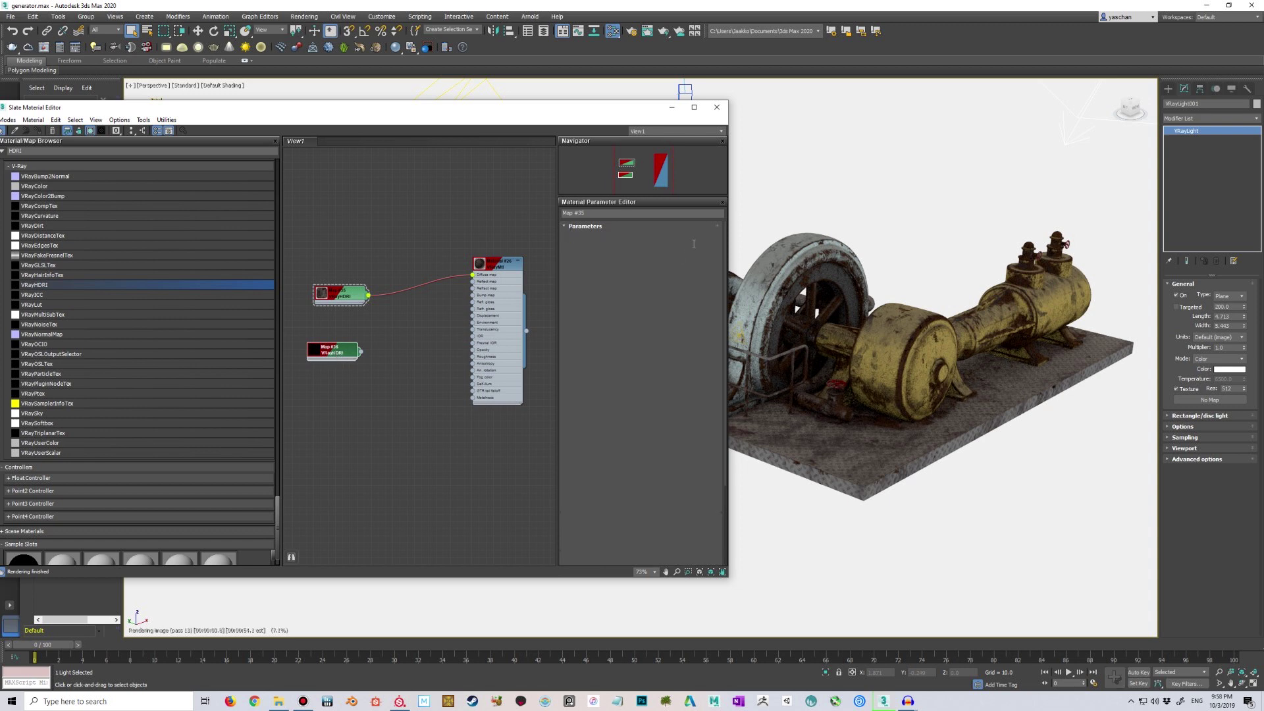
pyautogui.click(712, 241)
pyautogui.click(712, 240)
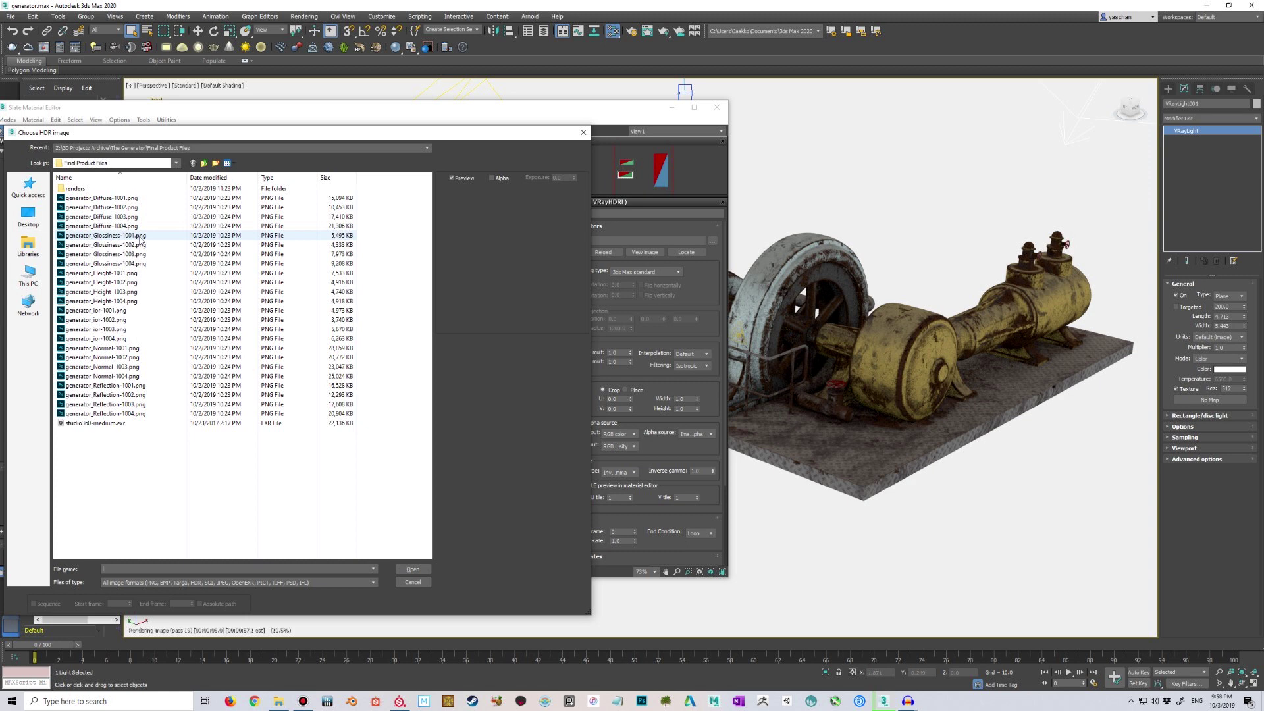
pyautogui.click(139, 237)
pyautogui.click(413, 570)
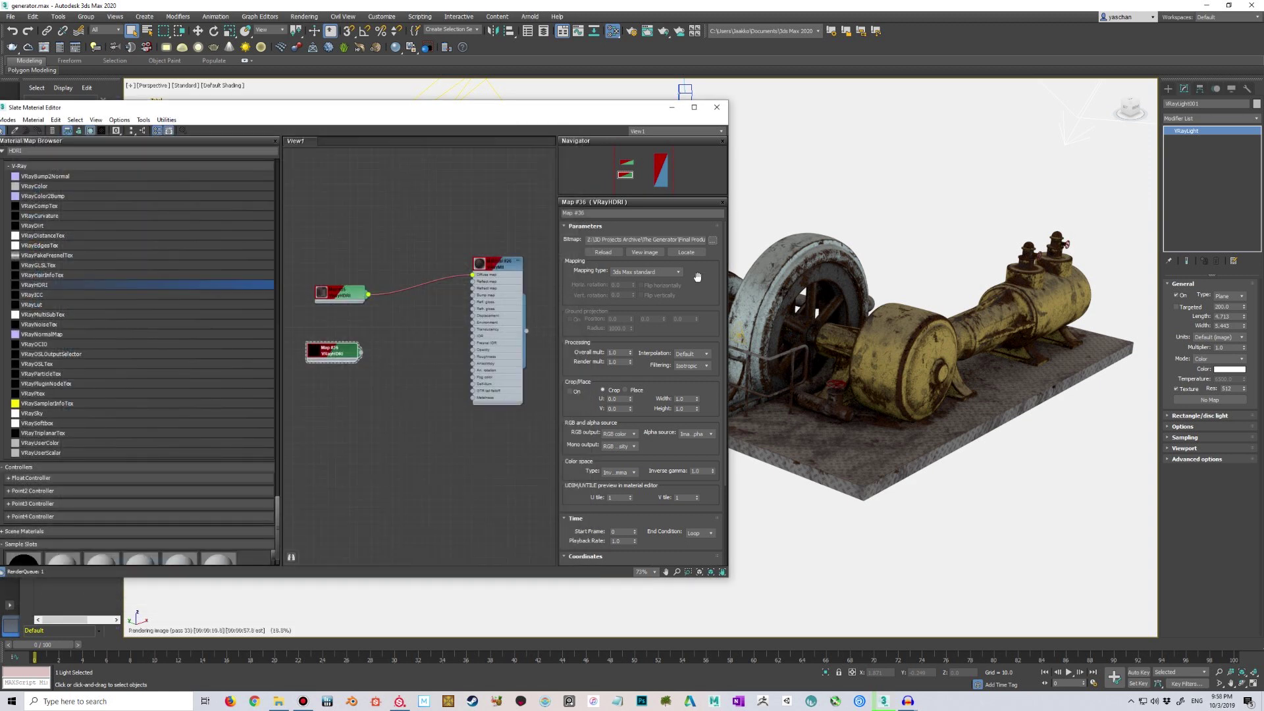
# Step: Replace 1001 with <UDIM> in the glossiness map's bitmap path and connect the node to the VRayMtl's reflection glossiness slot
pyautogui.moveTo(686, 240)
pyautogui.mouseDown()
pyautogui.moveTo(720, 236)
pyautogui.moveTo(686, 241)
pyautogui.mouseUp()
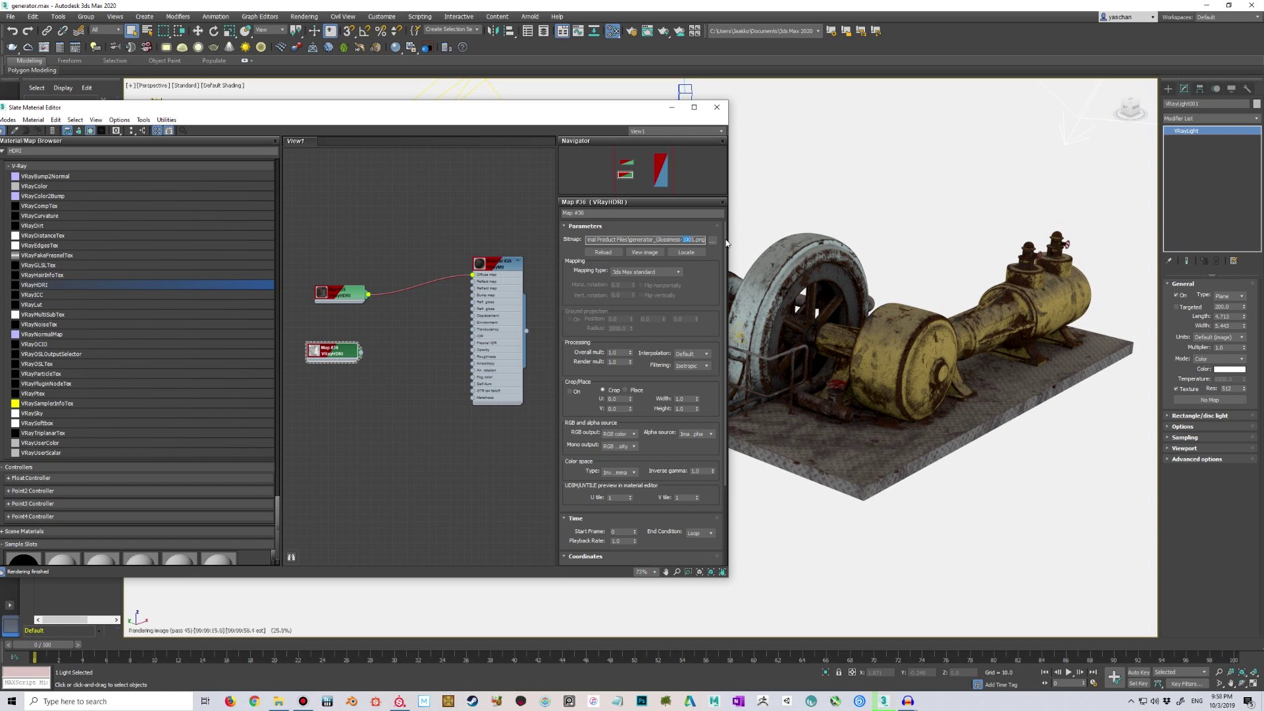
pyautogui.write('<>')
pyautogui.write('UDIM>')
pyautogui.press('Return')
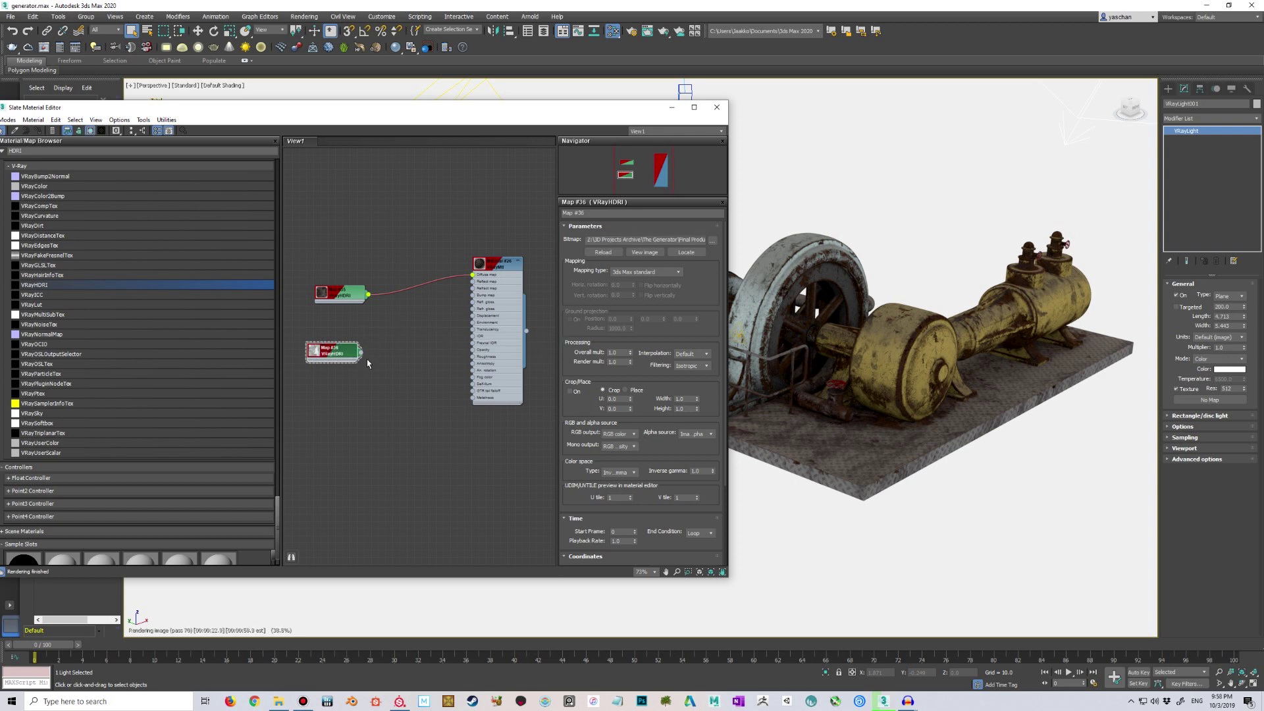
pyautogui.moveTo(451, 327); pyautogui.dragTo(438, 334)
pyautogui.click(413, 300)
pyautogui.moveTo(667, 240); pyautogui.dragTo(694, 236)
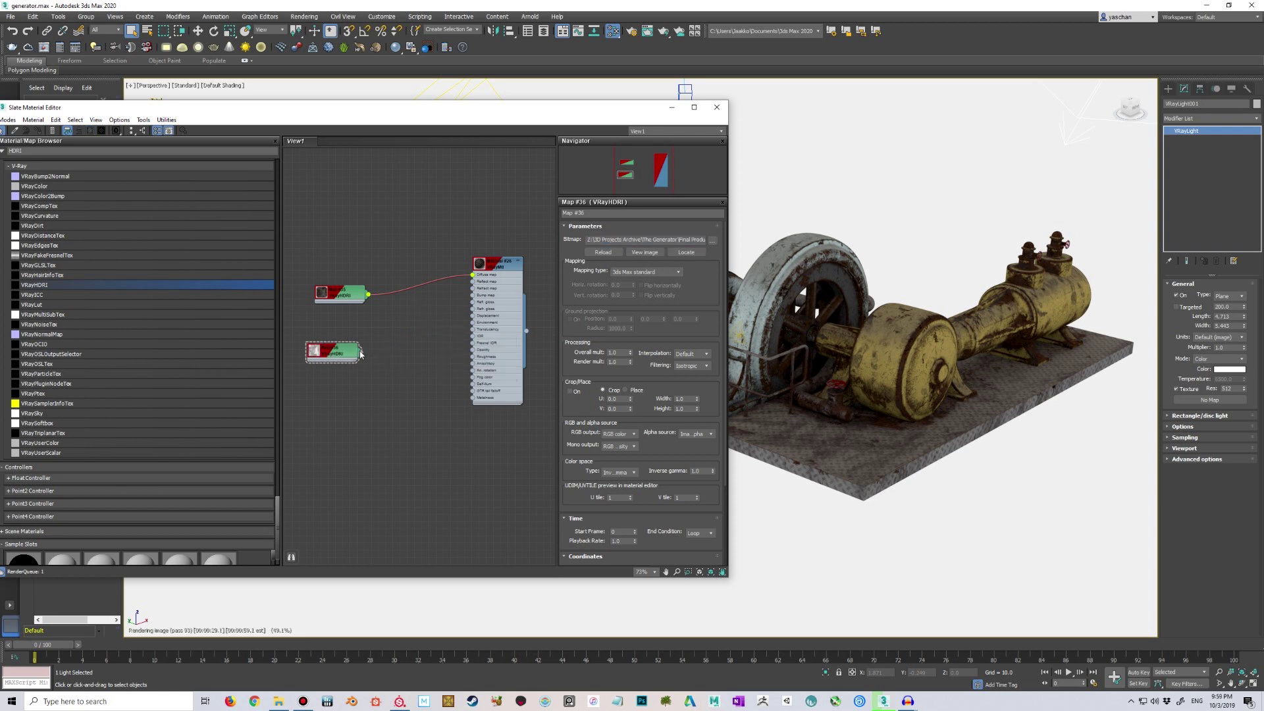
pyautogui.moveTo(360, 352); pyautogui.dragTo(473, 303)
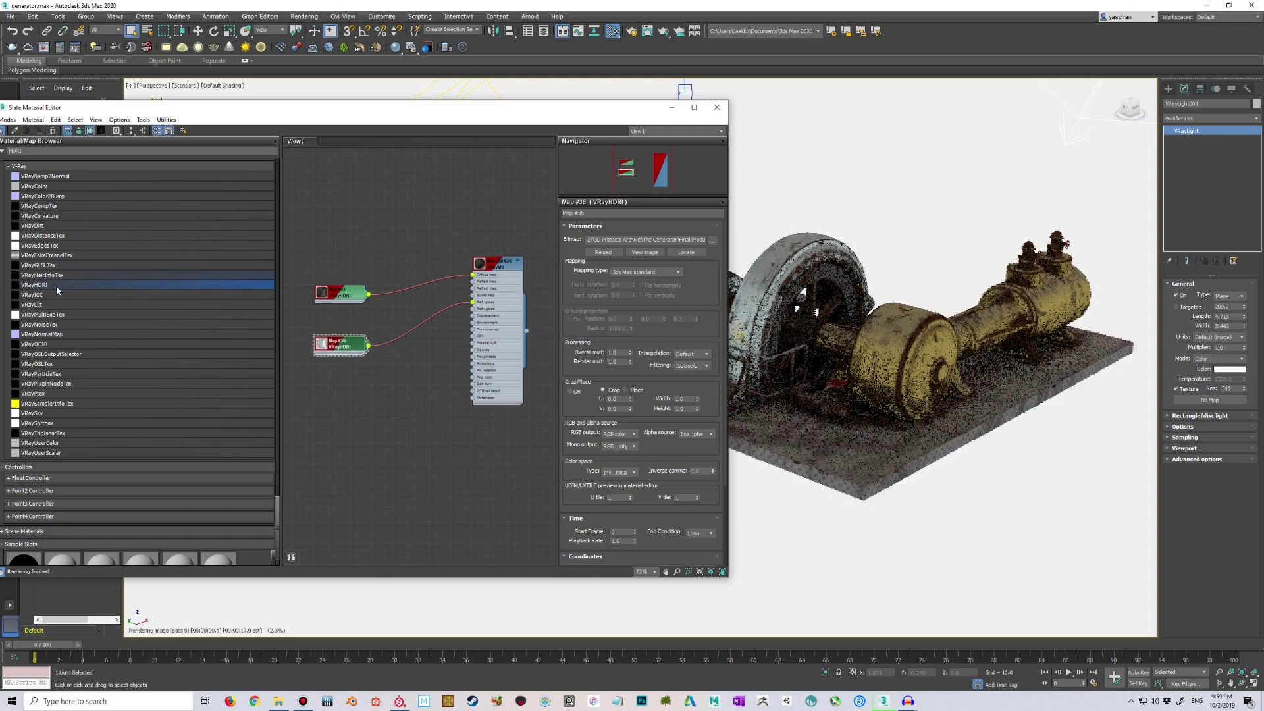
# Step: Add a third VRayHDRI node below the glossiness one and load generator_Reflection-1001.png into it
pyautogui.moveTo(56, 286); pyautogui.dragTo(337, 395)
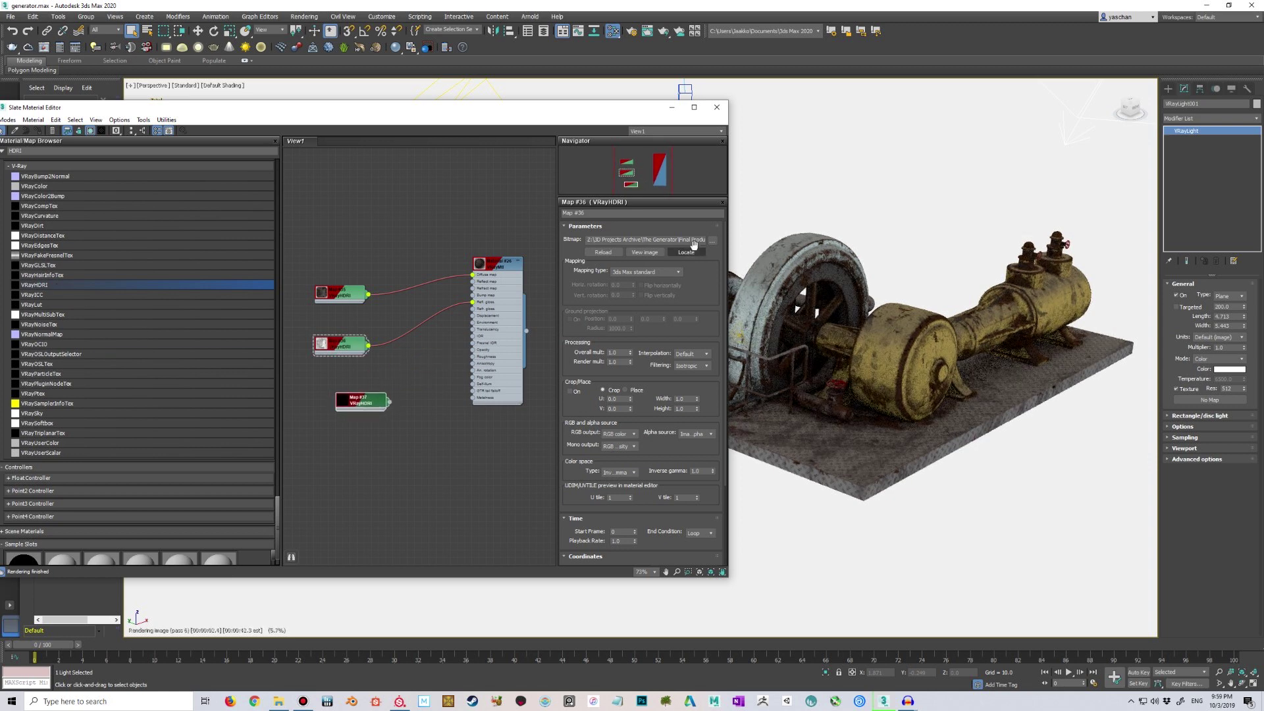
pyautogui.click(345, 413)
pyautogui.doubleClick(369, 397)
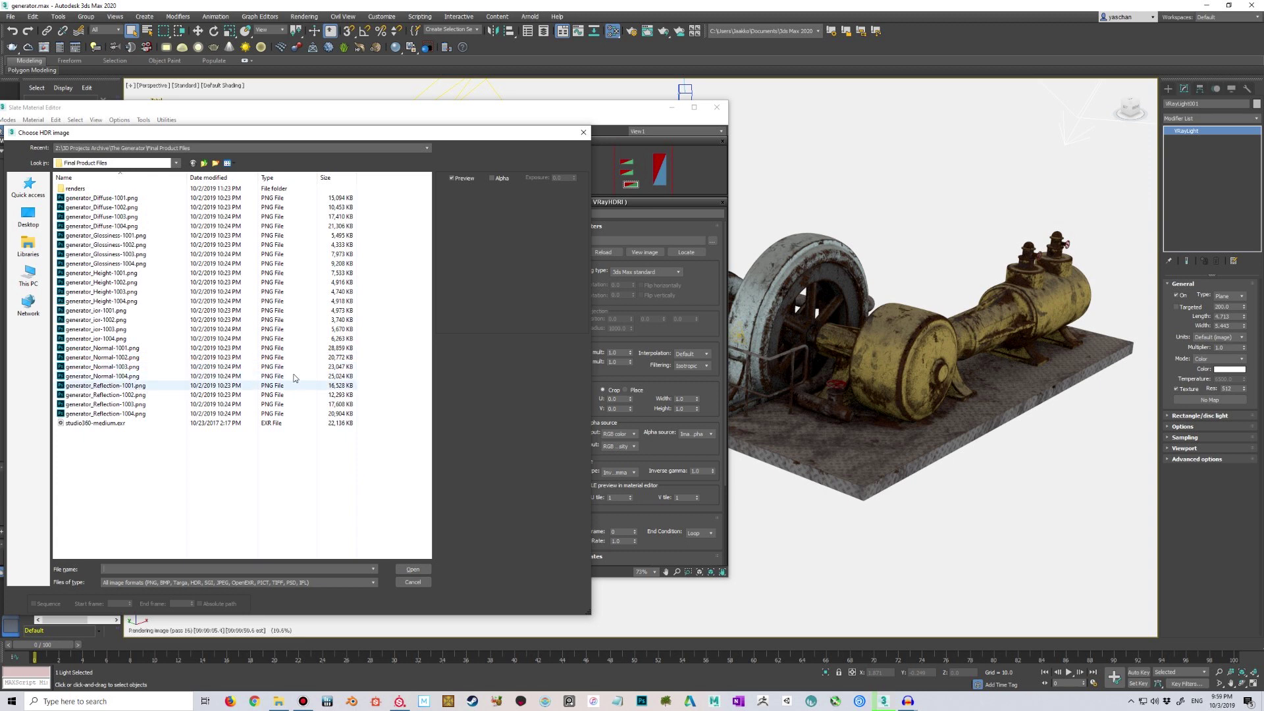
pyautogui.click(148, 389)
pyautogui.click(415, 569)
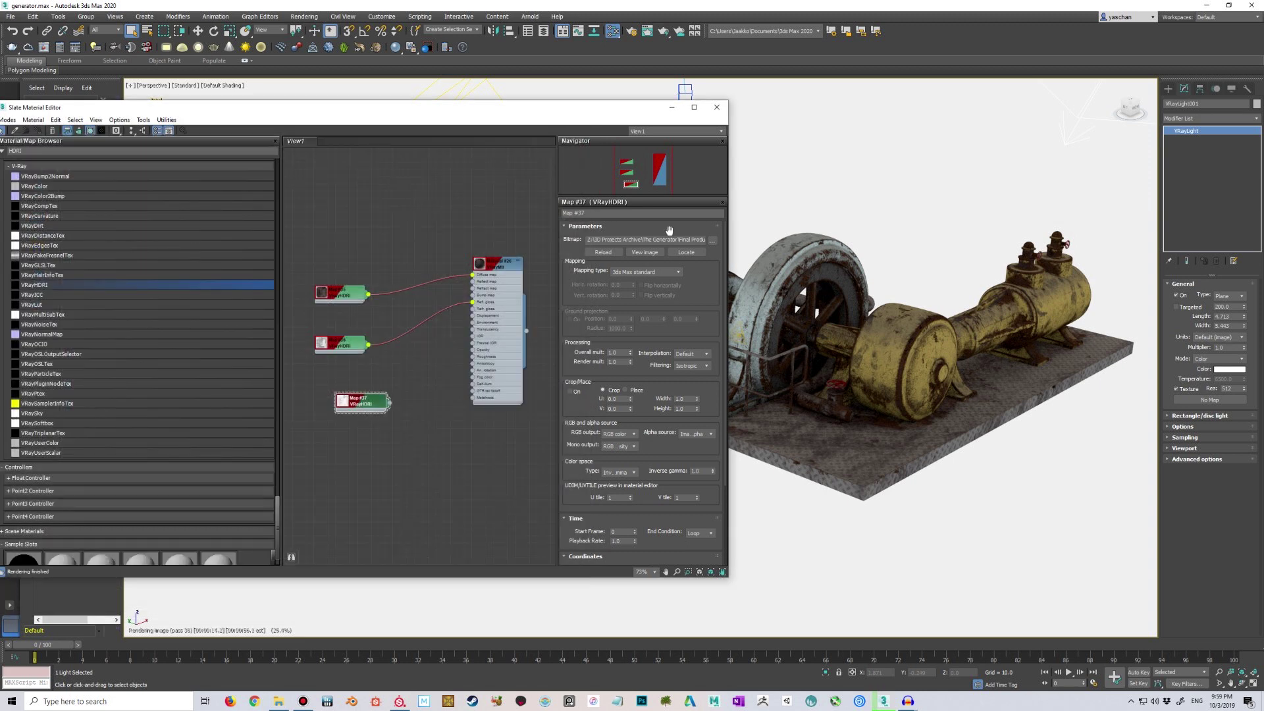
# Step: Replace the tile number in the reflection map's bitmap path with <UDIM>
pyautogui.moveTo(682, 240); pyautogui.dragTo(732, 241)
pyautogui.press('Left')
pyautogui.press('Left')
pyautogui.press('Left')
pyautogui.press('Left')
pyautogui.press('Left')
pyautogui.press('Left')
pyautogui.press('Left')
pyautogui.press('Left')
pyautogui.hotkey('shift', 'Right')
pyautogui.hotkey('shift', 'Right')
pyautogui.write('<UDIM>')
pyautogui.click(421, 452)
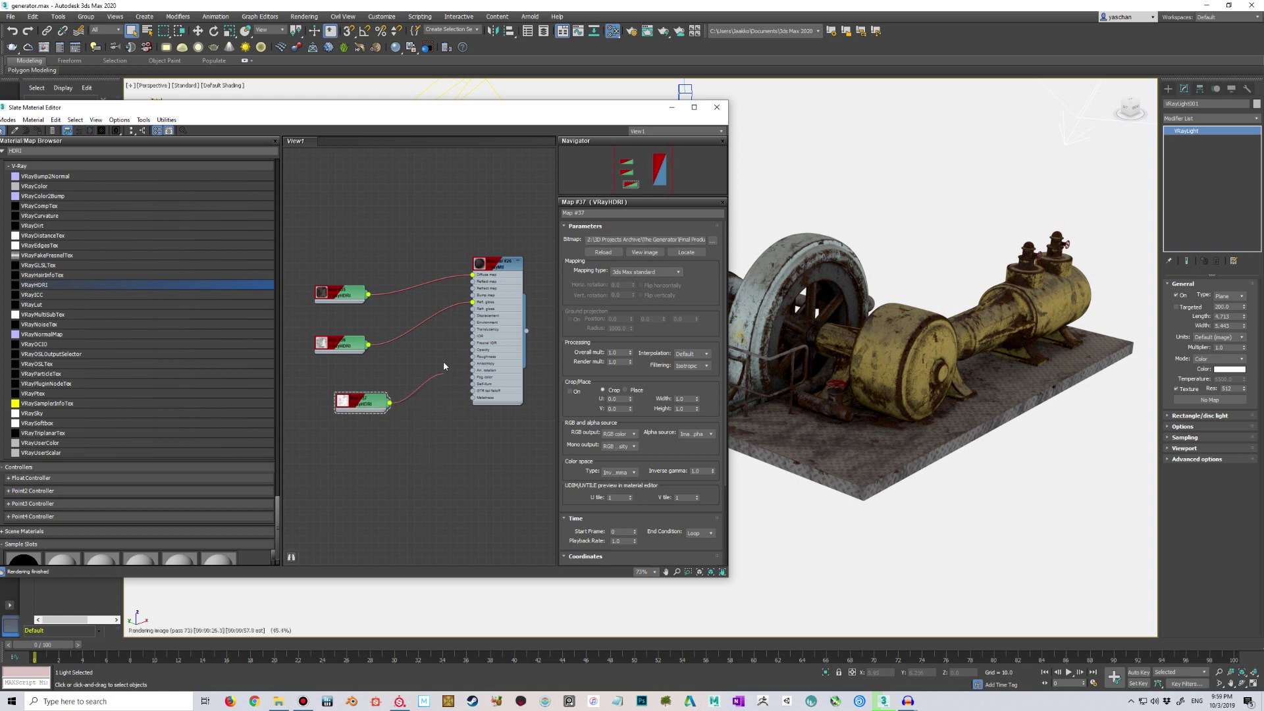
# Step: Connect the reflection VRayHDRI node to the VRayMtl's Reflect map slot
pyautogui.scroll(2, 444, 360)
pyautogui.moveTo(444, 360); pyautogui.dragTo(480, 268)
pyautogui.moveTo(423, 393); pyautogui.dragTo(449, 341, button='middle')
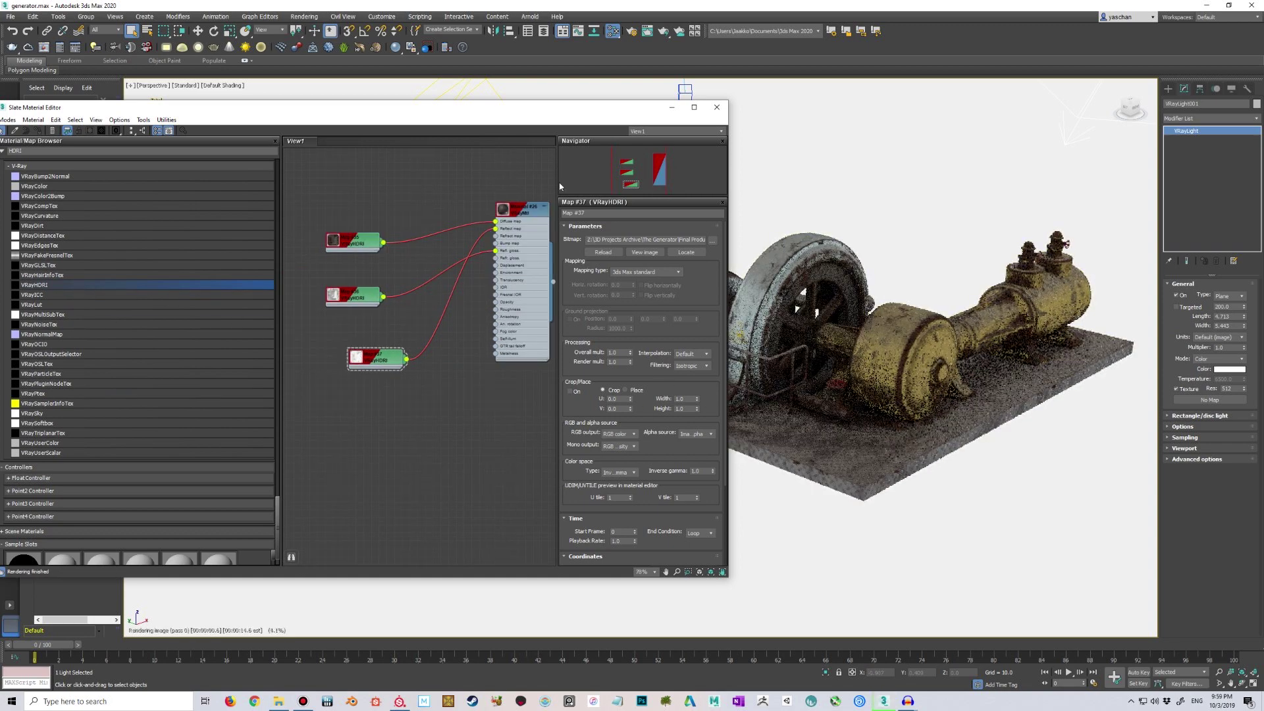
# Step: Rearrange the VRayHDRI nodes so the reflection map sits between the diffuse and glossiness maps
pyautogui.moveTo(565, 114); pyautogui.dragTo(530, 121)
pyautogui.scroll(-2, 431, 297)
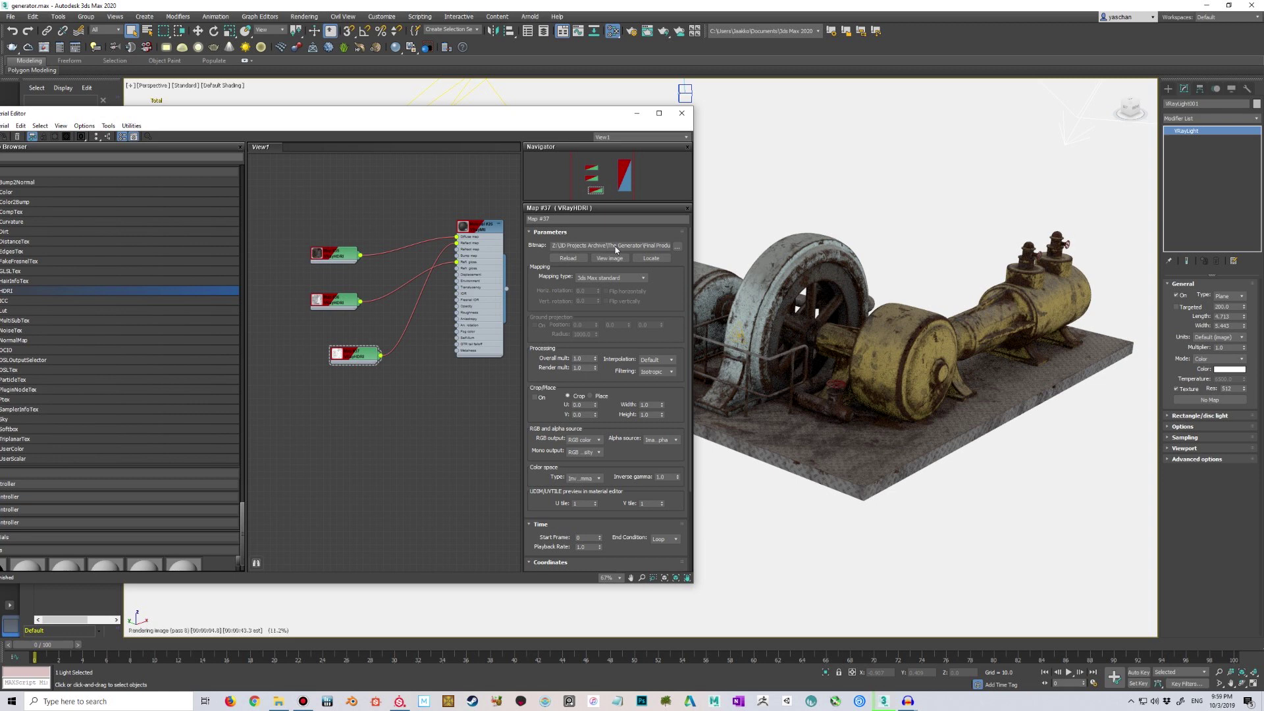
pyautogui.click(665, 245)
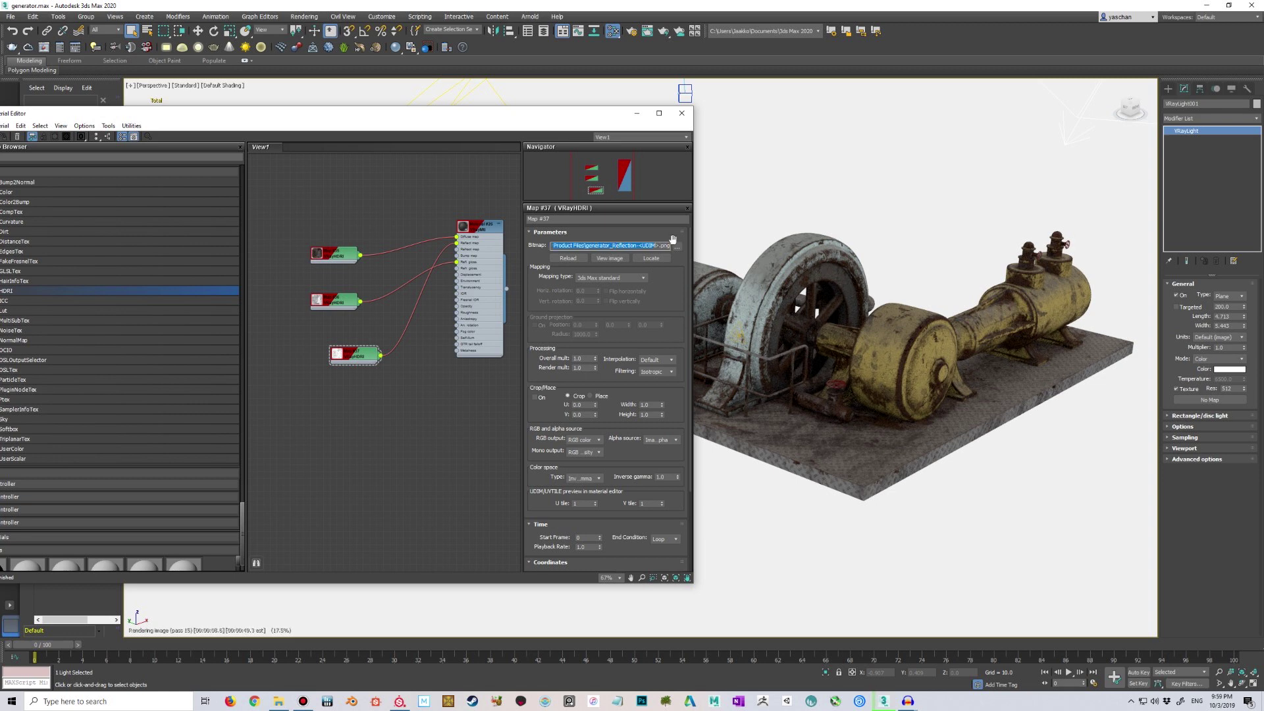
pyautogui.moveTo(581, 120); pyautogui.dragTo(612, 112)
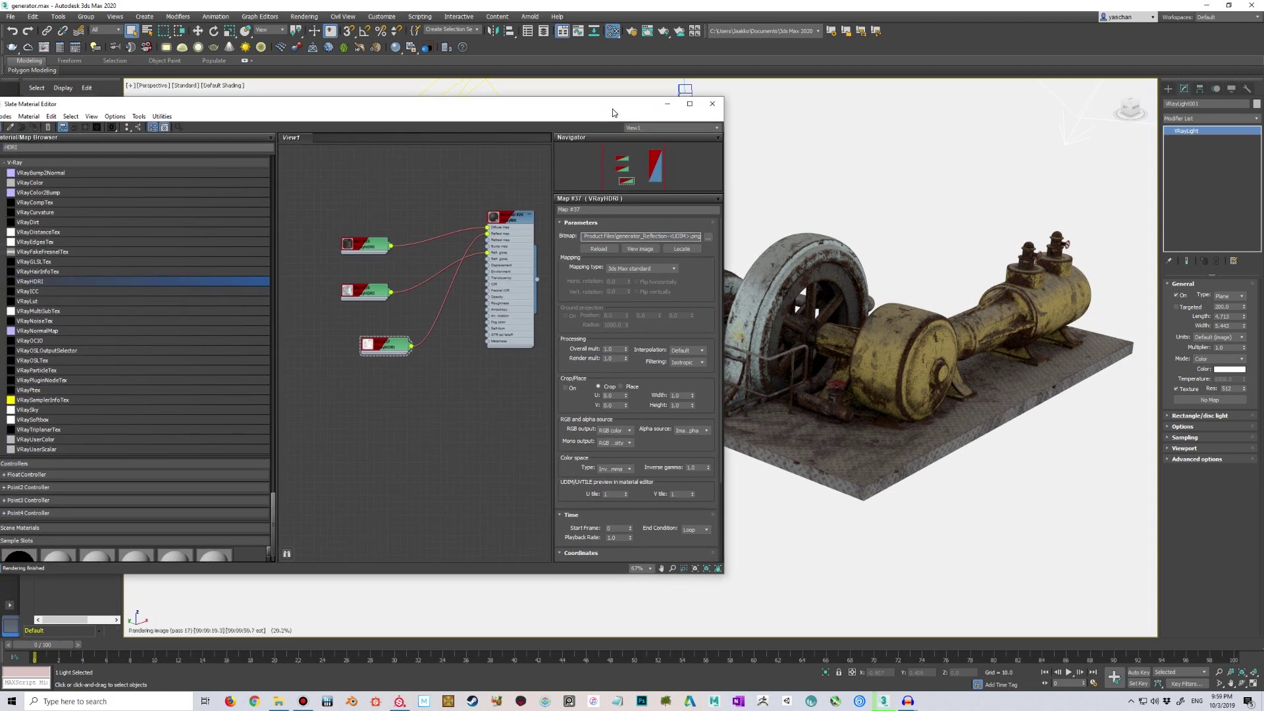
pyautogui.scroll(2, 405, 269)
pyautogui.scroll(-1, 404, 269)
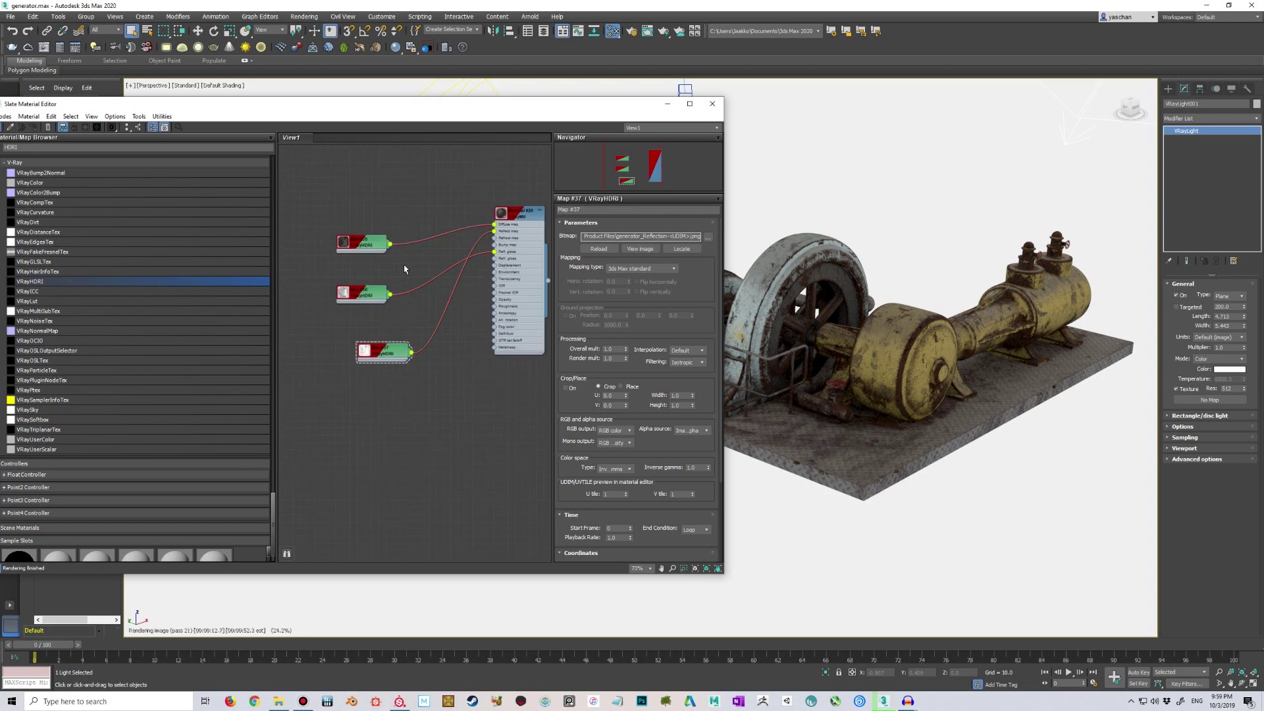
pyautogui.scroll(1, 404, 266)
pyautogui.moveTo(387, 264); pyautogui.dragTo(391, 254, button='middle')
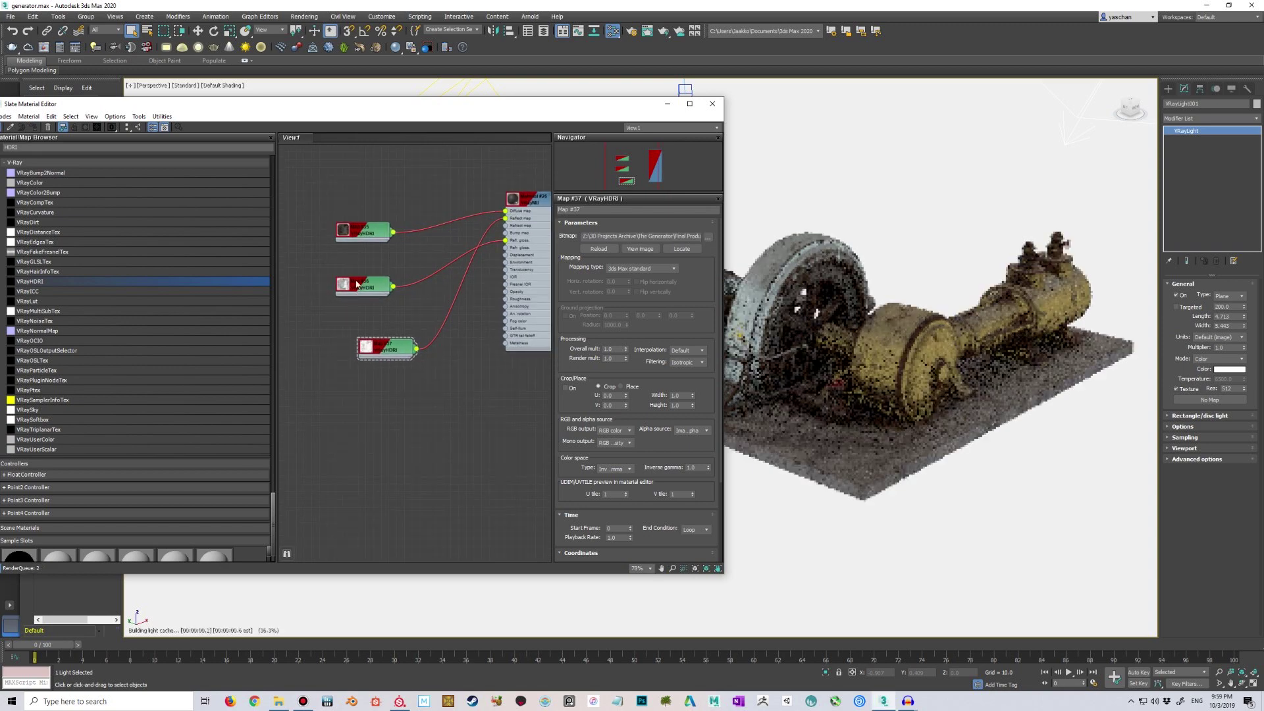
pyautogui.moveTo(384, 349); pyautogui.dragTo(363, 208)
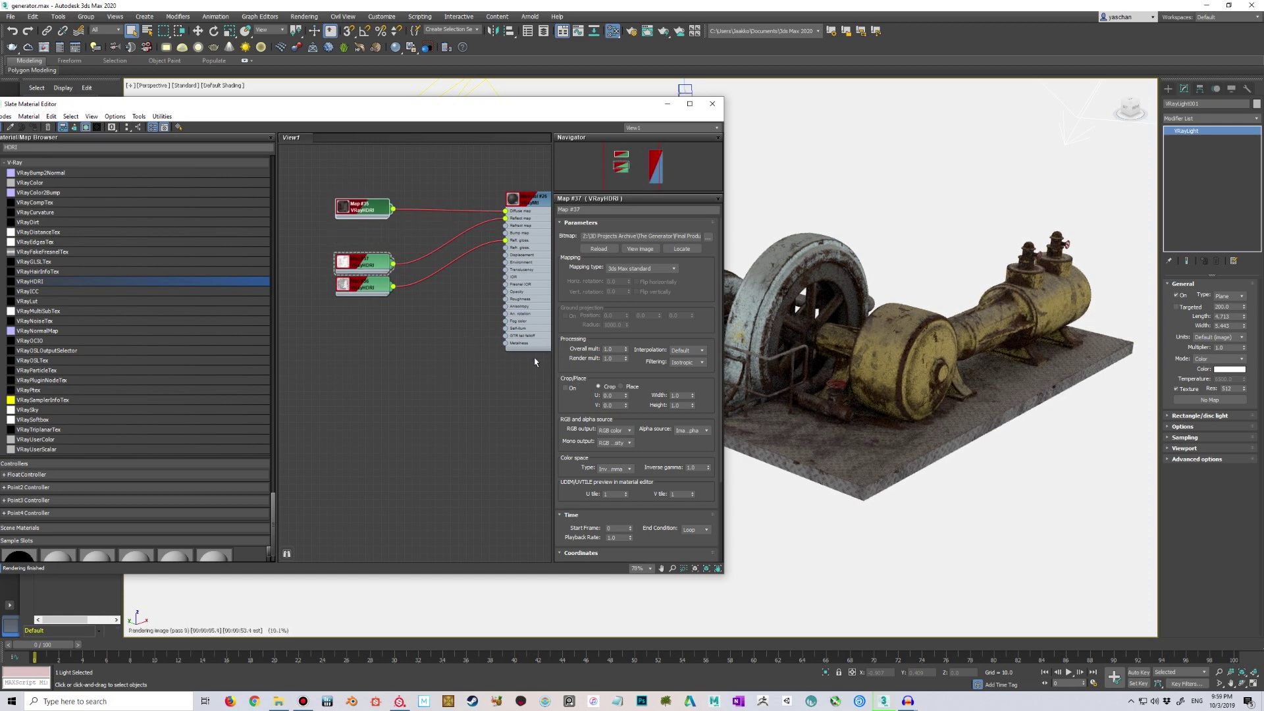
pyautogui.moveTo(359, 265); pyautogui.dragTo(358, 253)
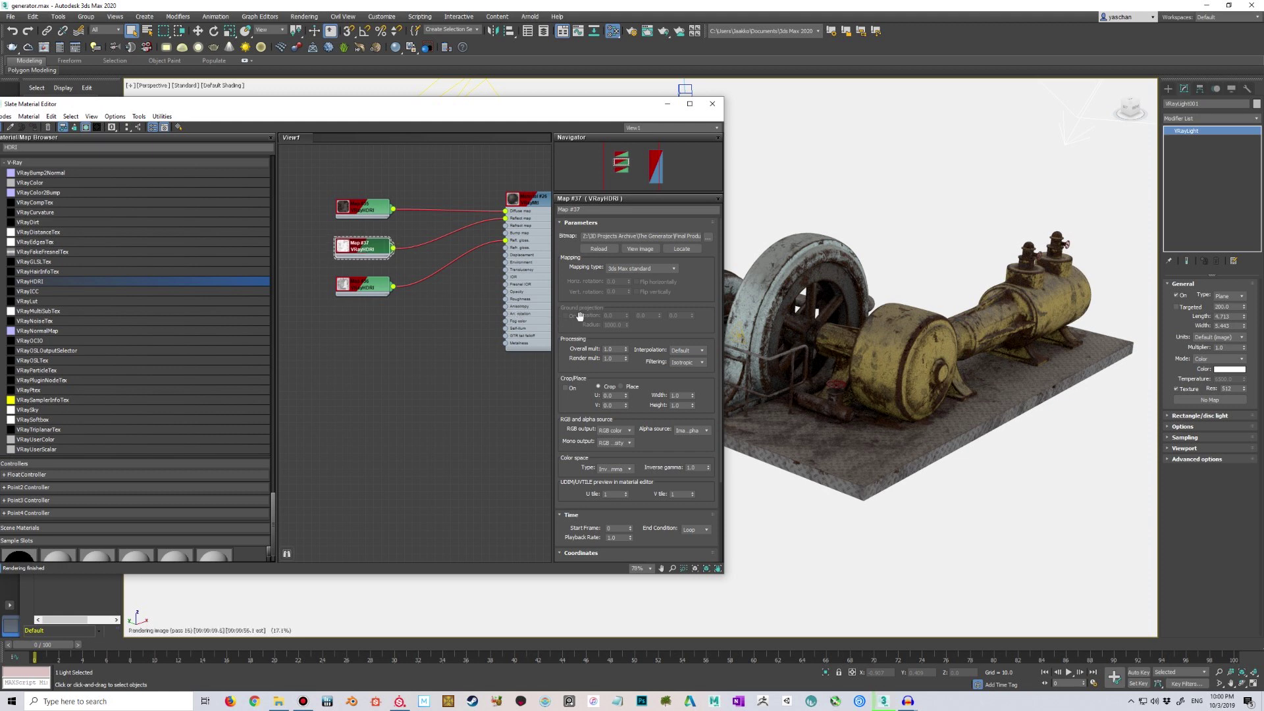
# Step: Examine the <UDIM> file name in the reflection map's bitmap path and the node connections beside the render
pyautogui.moveTo(539, 104); pyautogui.dragTo(558, 100)
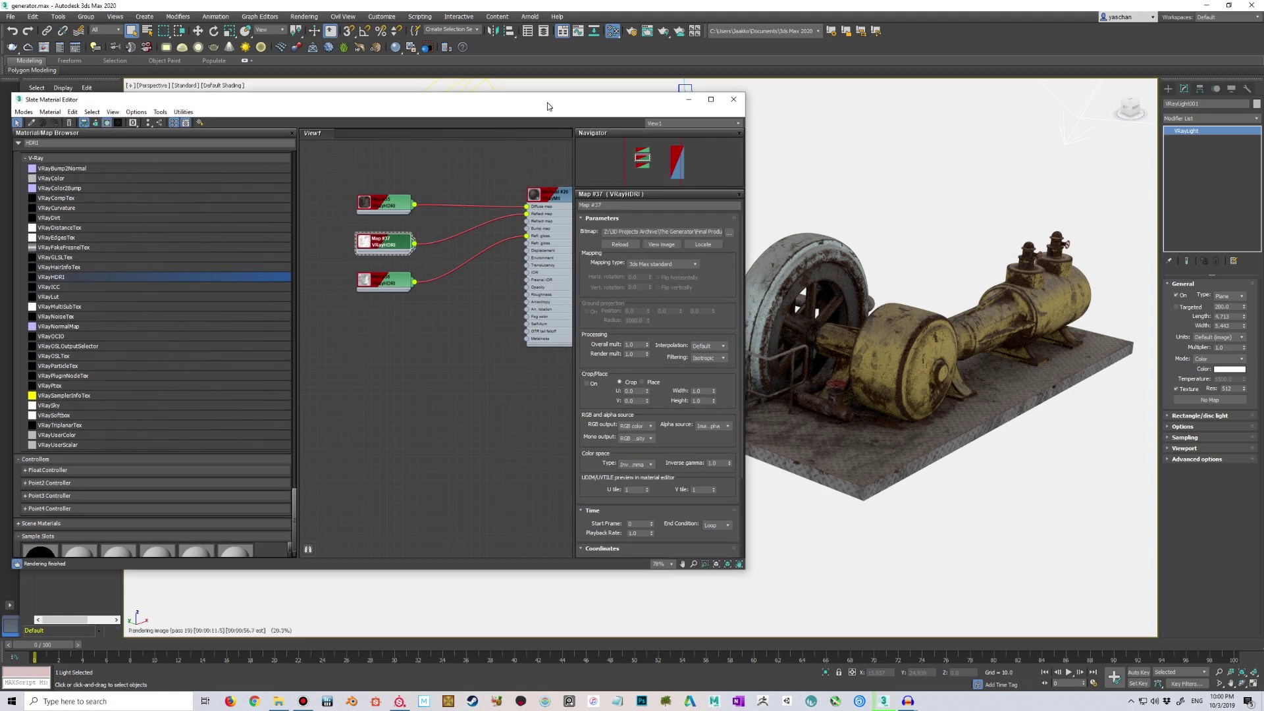
pyautogui.doubleClick(683, 231)
pyautogui.click(703, 233)
pyautogui.hotkey('ctrl', 'a')
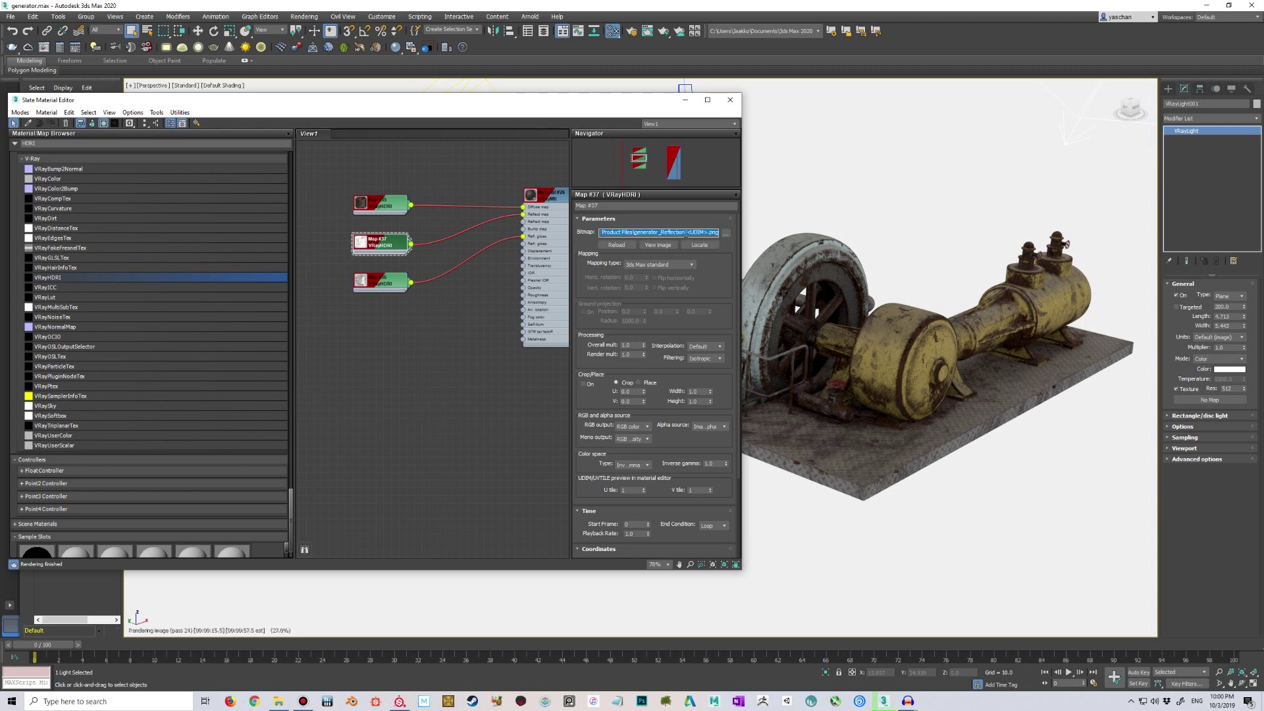
pyautogui.click(685, 233)
pyautogui.scroll(-1, 470, 318)
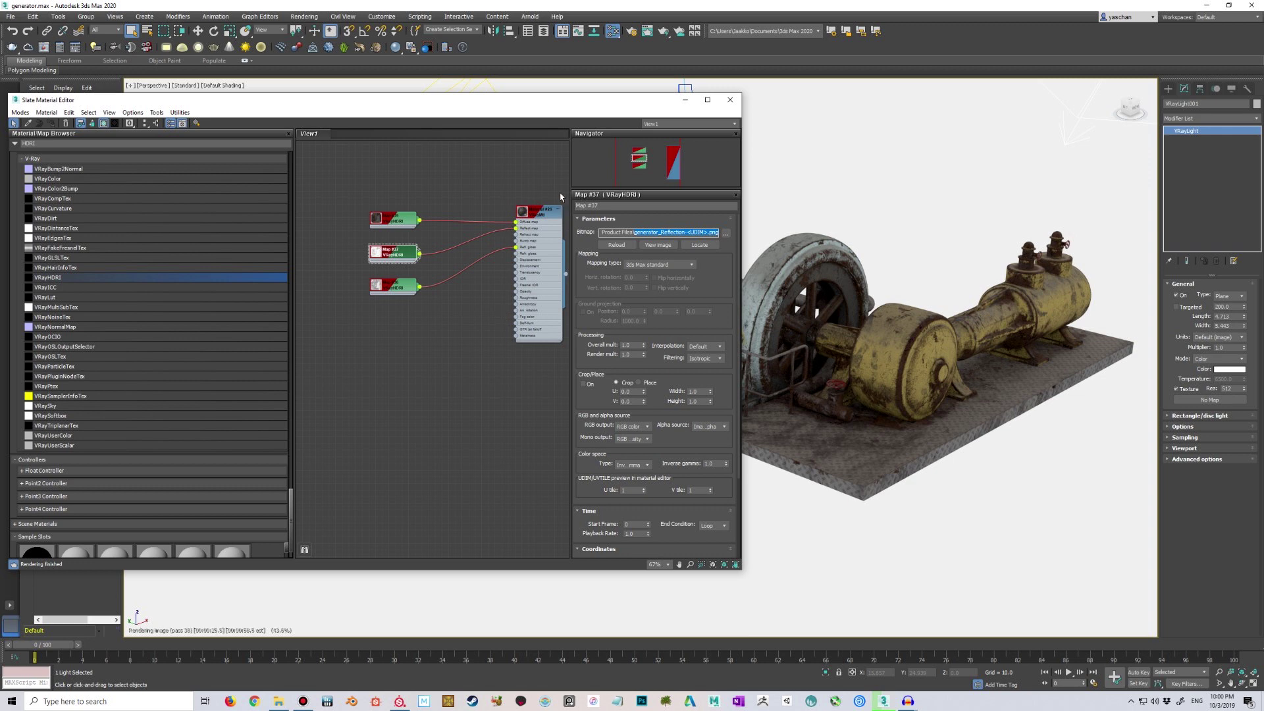
pyautogui.moveTo(570, 106); pyautogui.dragTo(559, 103)
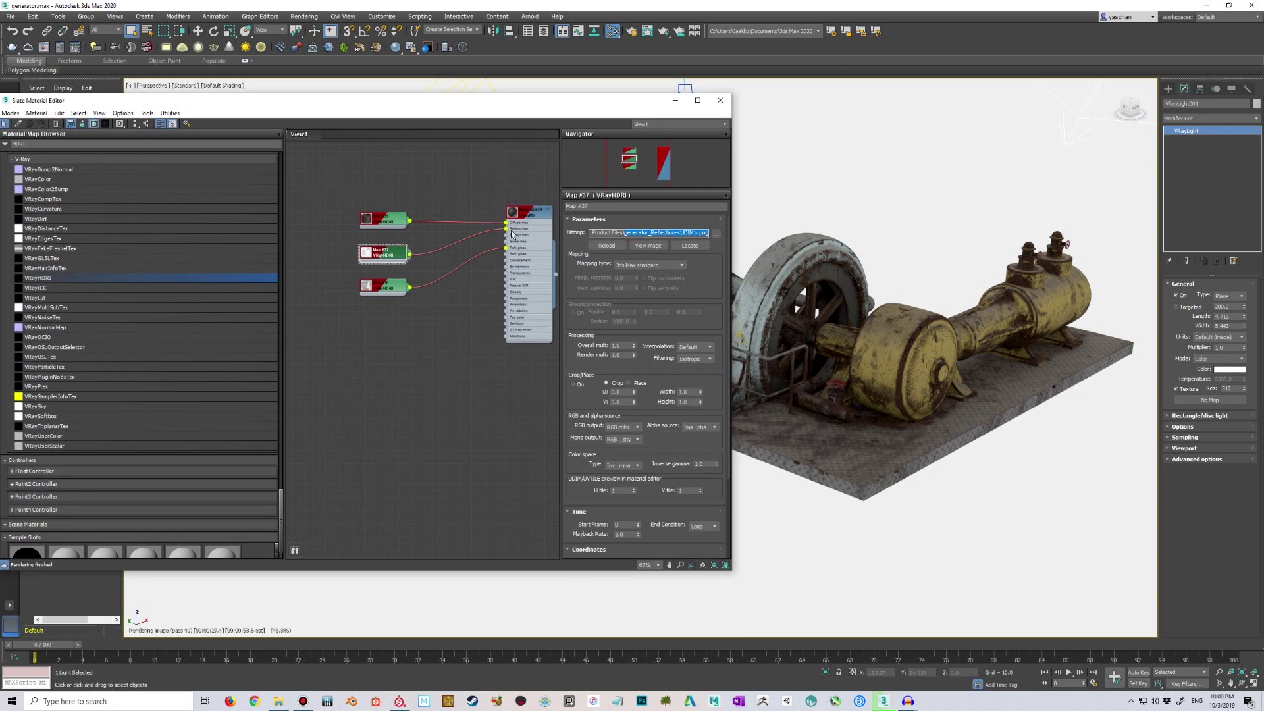
pyautogui.scroll(-1, 468, 290)
pyautogui.moveTo(467, 291); pyautogui.dragTo(439, 303, button='middle')
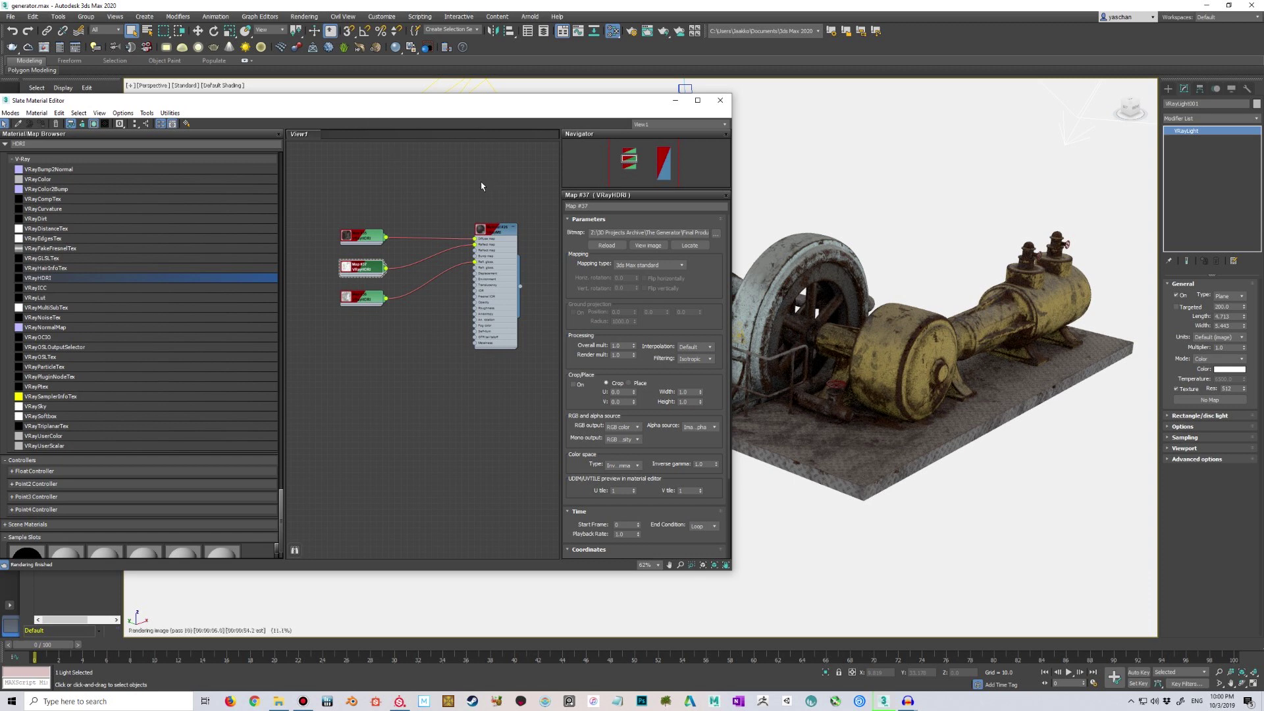
# Step: Review the parameters of the VRayMtl and the diffuse VRayHDRI map, and close the Slate Material Editor
pyautogui.click(500, 231)
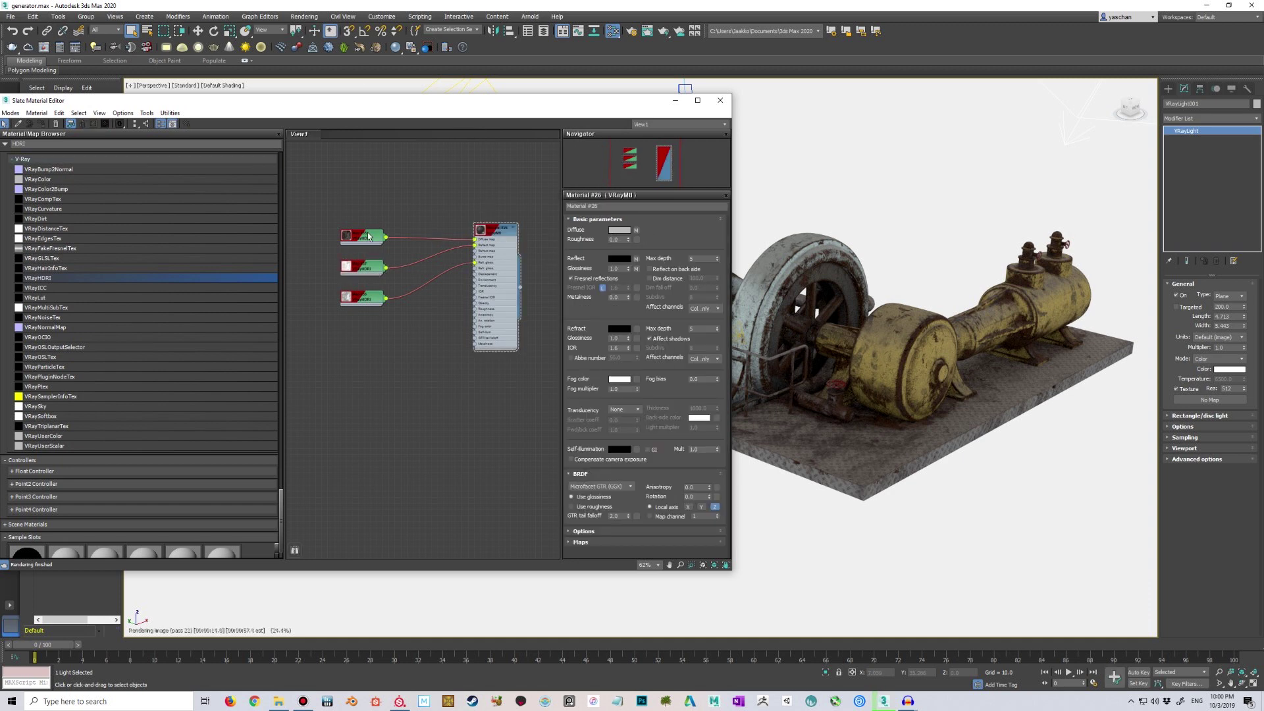
pyautogui.scroll(1, 368, 237)
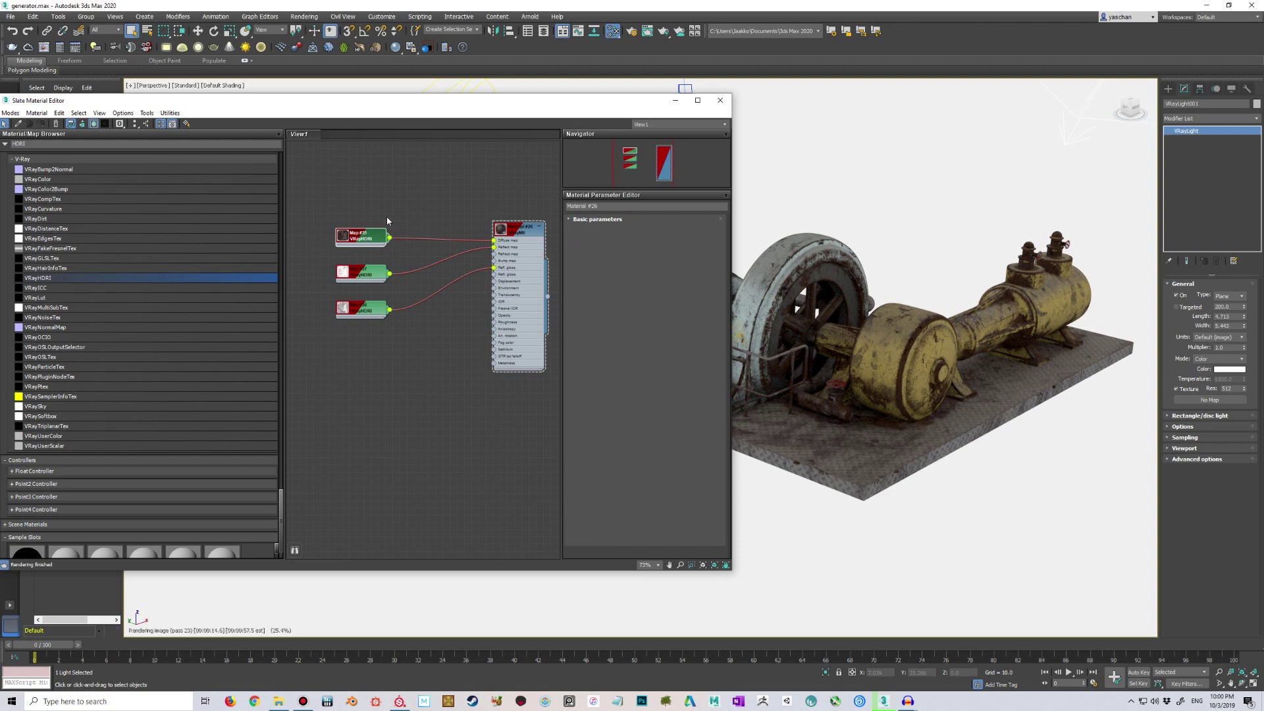
pyautogui.doubleClick(386, 230)
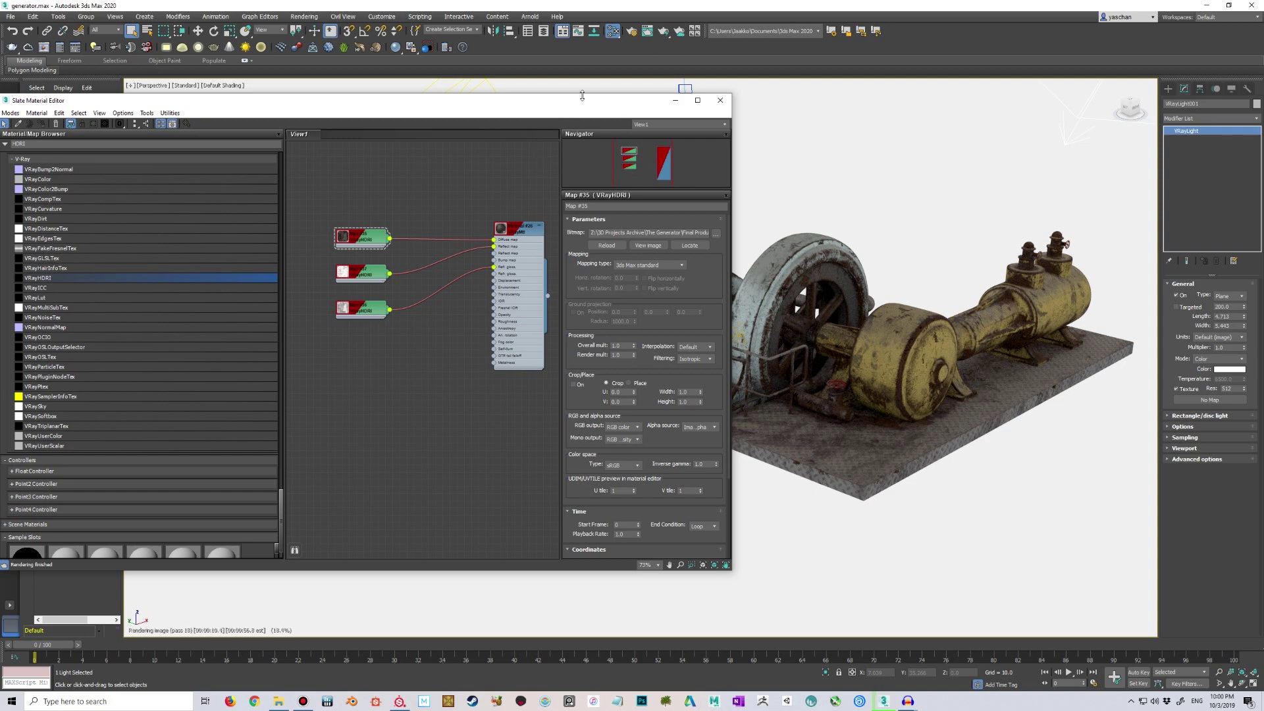
pyautogui.click(720, 100)
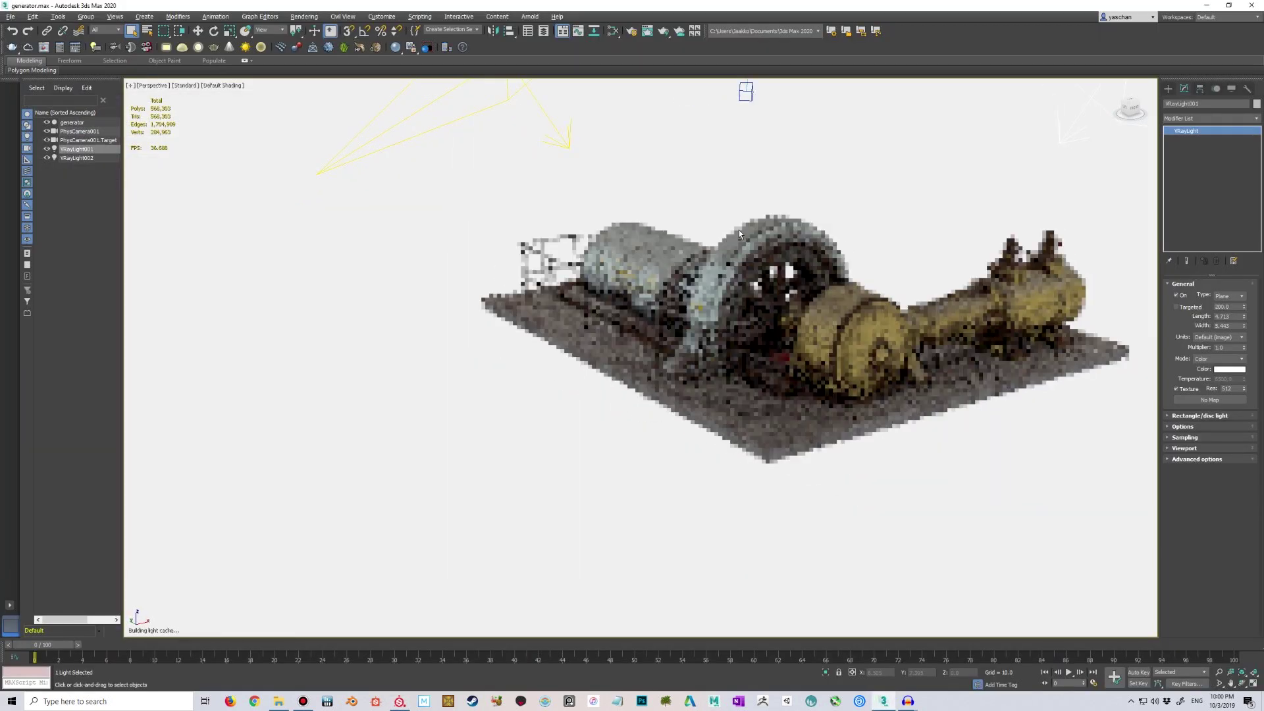
# Step: Examine the textured generator from several angles in the interactive viewport render
pyautogui.keyDown('alt'); pyautogui.moveTo(739, 230); pyautogui.dragTo(576, 227, button='middle'); pyautogui.keyUp('alt')
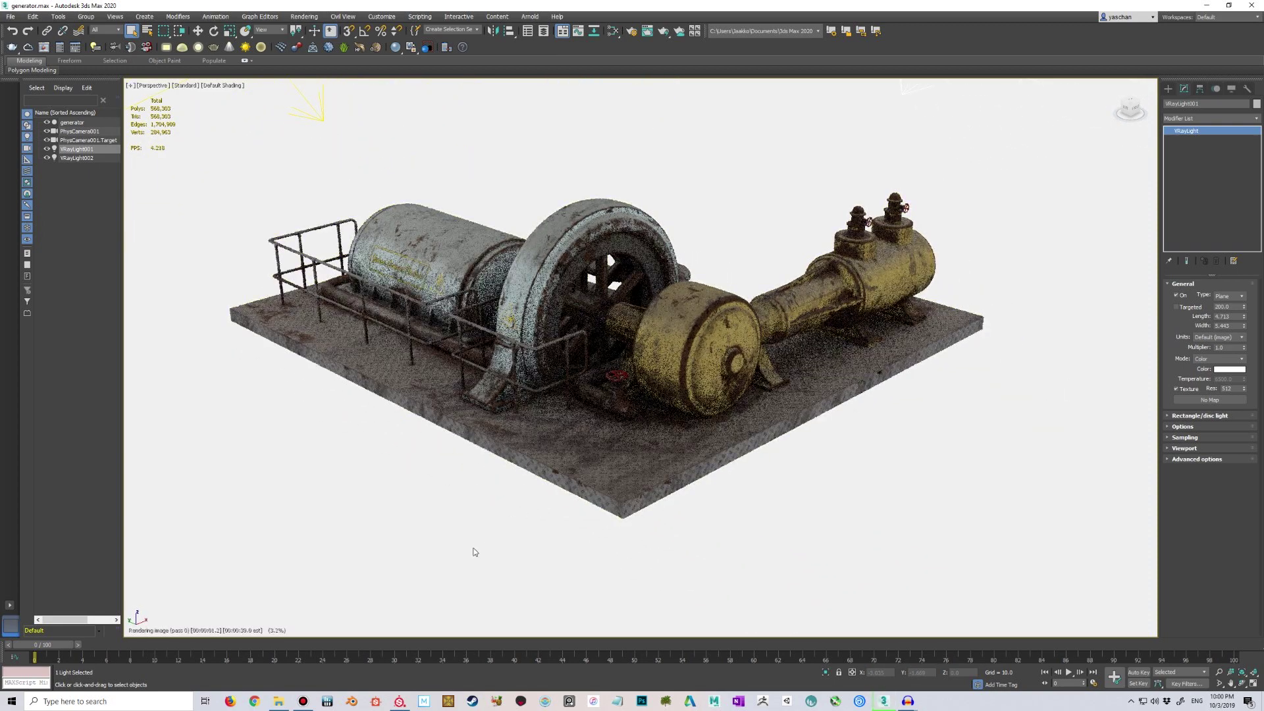
pyautogui.keyDown('alt'); pyautogui.moveTo(487, 475); pyautogui.dragTo(489, 481, button='middle'); pyautogui.keyUp('alt')
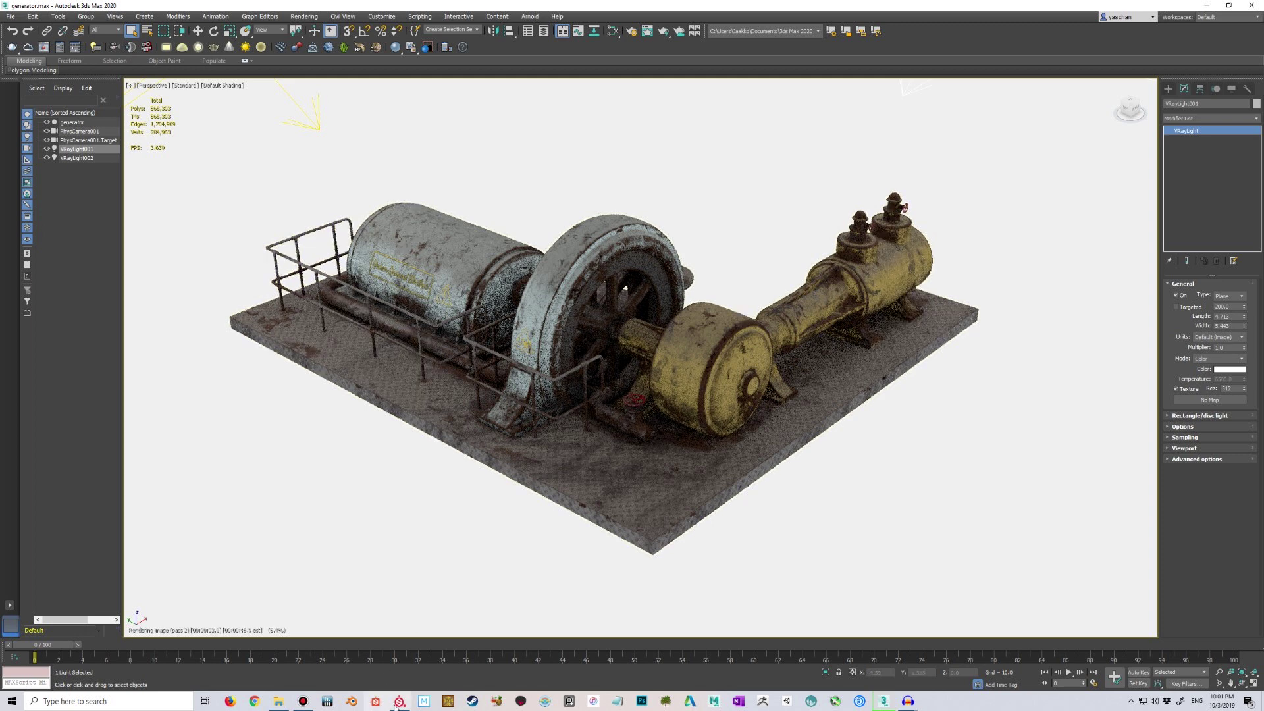
pyautogui.moveTo(400, 703)
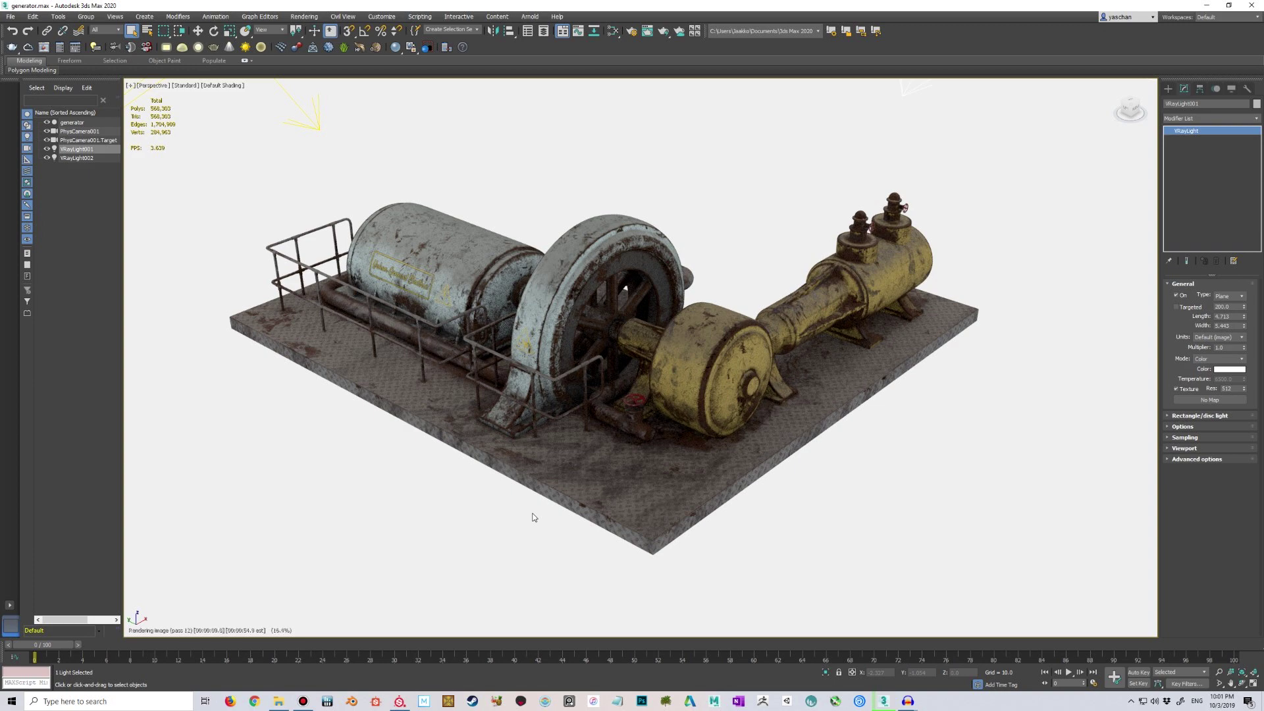
pyautogui.keyDown('alt'); pyautogui.moveTo(533, 517); pyautogui.dragTo(531, 508, button='middle'); pyautogui.keyUp('alt')
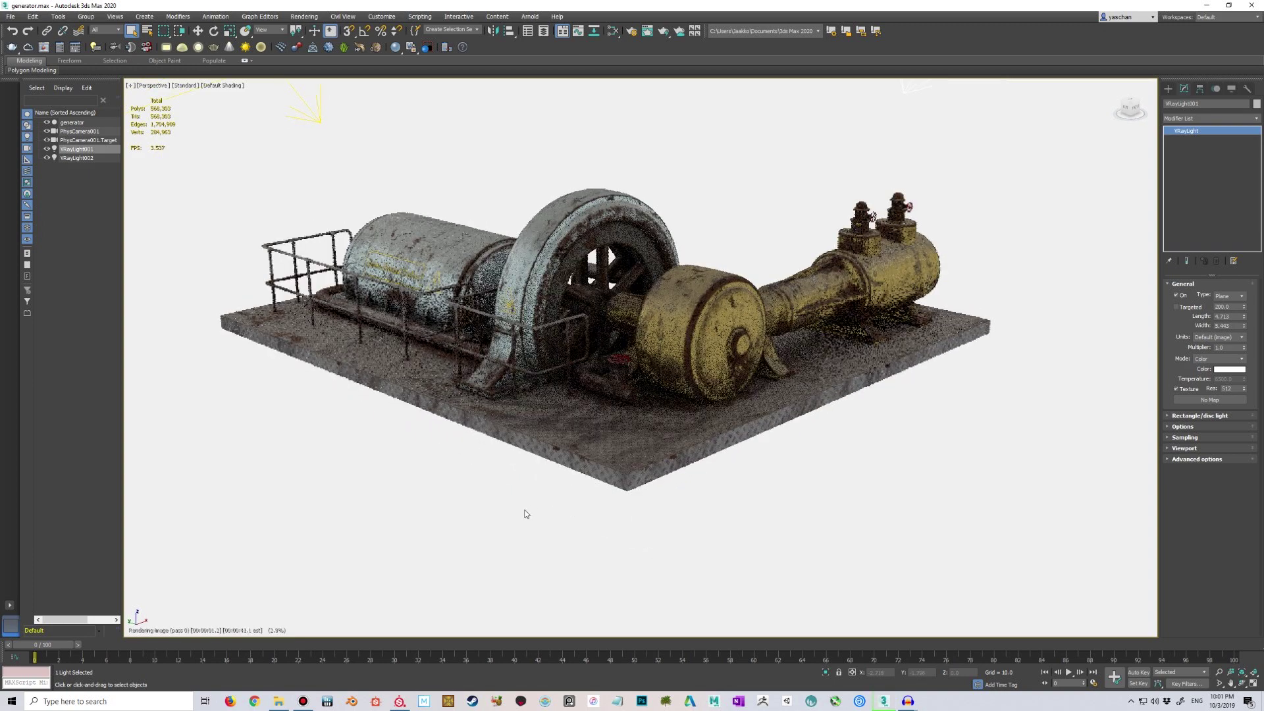
pyautogui.keyDown('alt'); pyautogui.moveTo(483, 492); pyautogui.dragTo(491, 497, button='middle'); pyautogui.keyUp('alt')
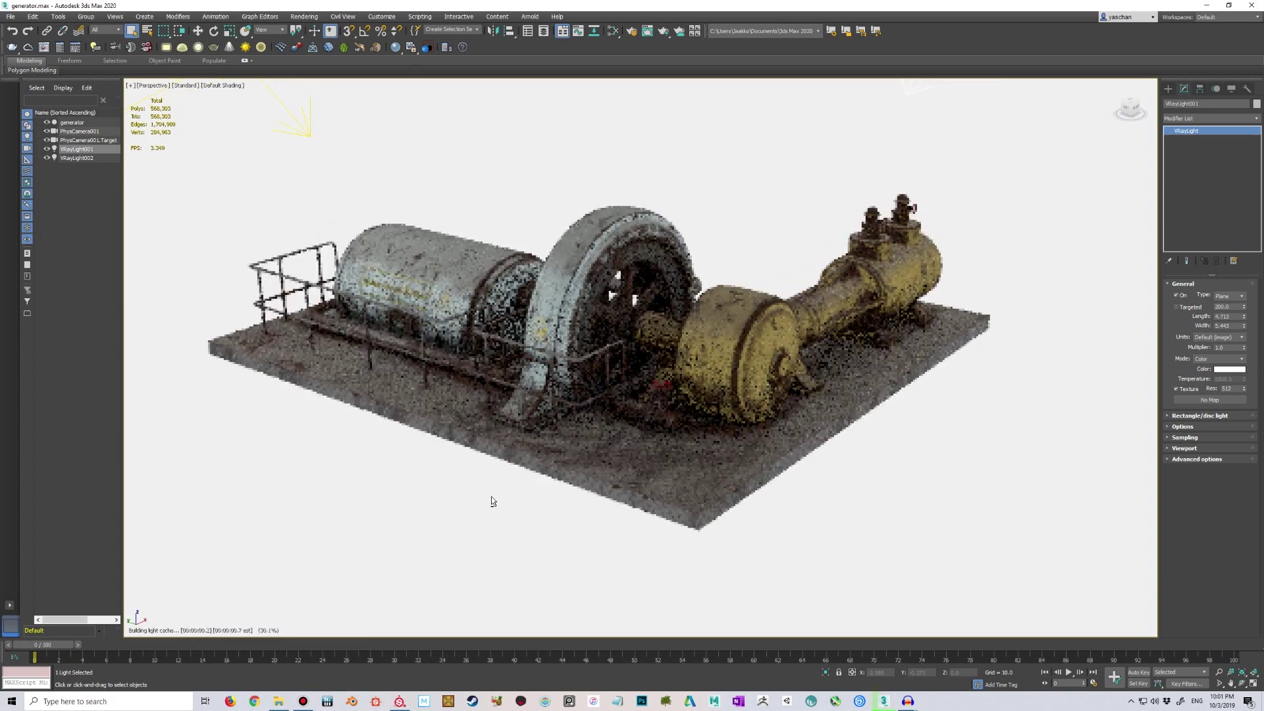